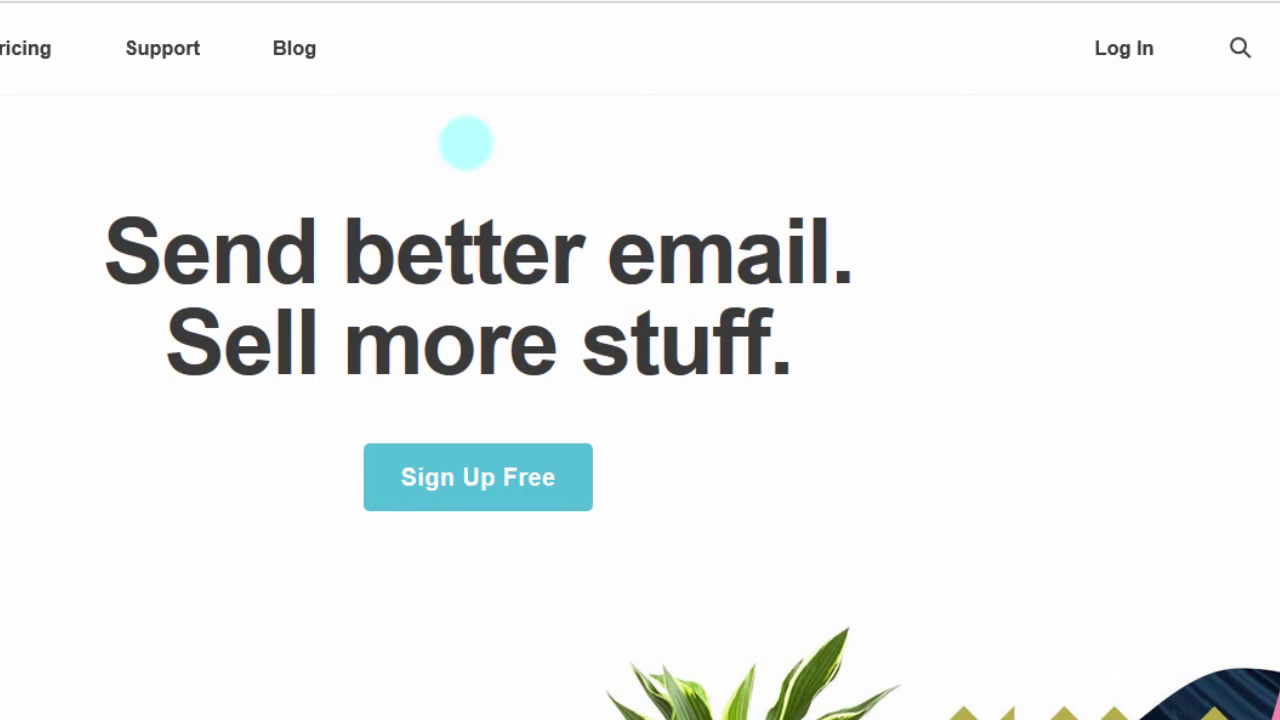
Step: Log in to the MailChimp account to reach the dashboard with its morning greeting
left_click(1121, 49)
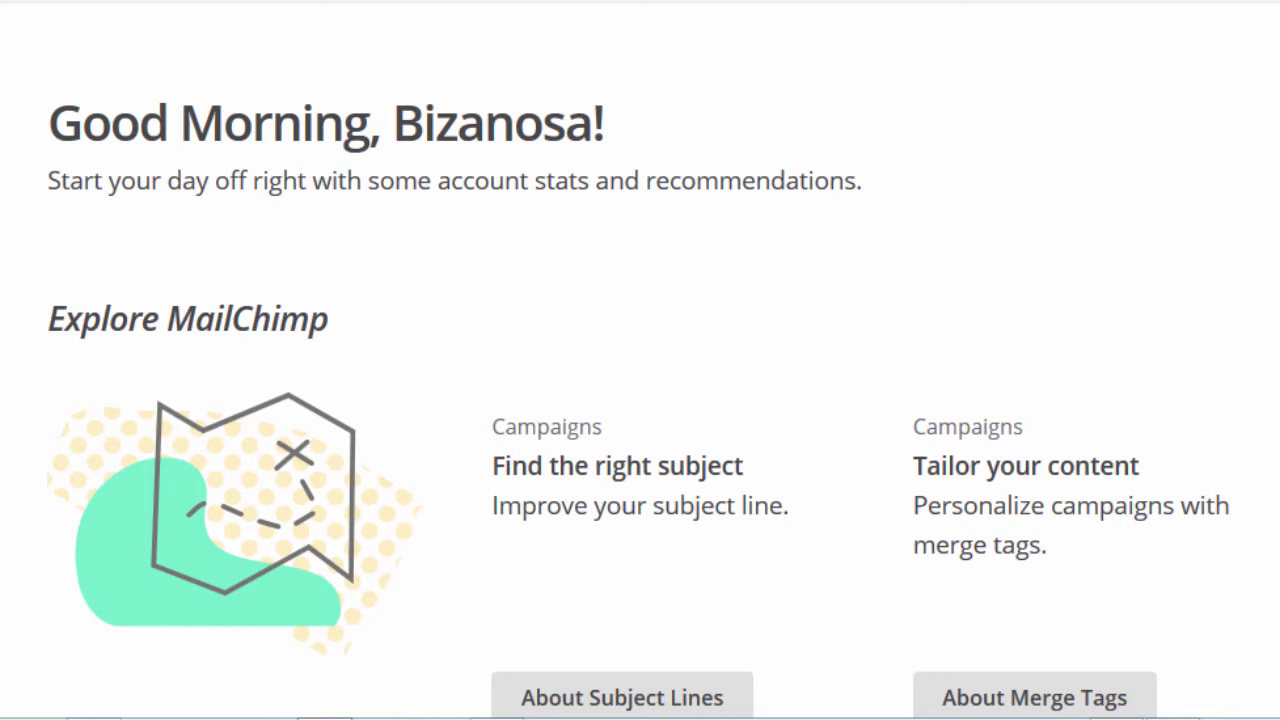
scroll(640, 400, "down", 9)
scroll(640, 400, "up", 8)
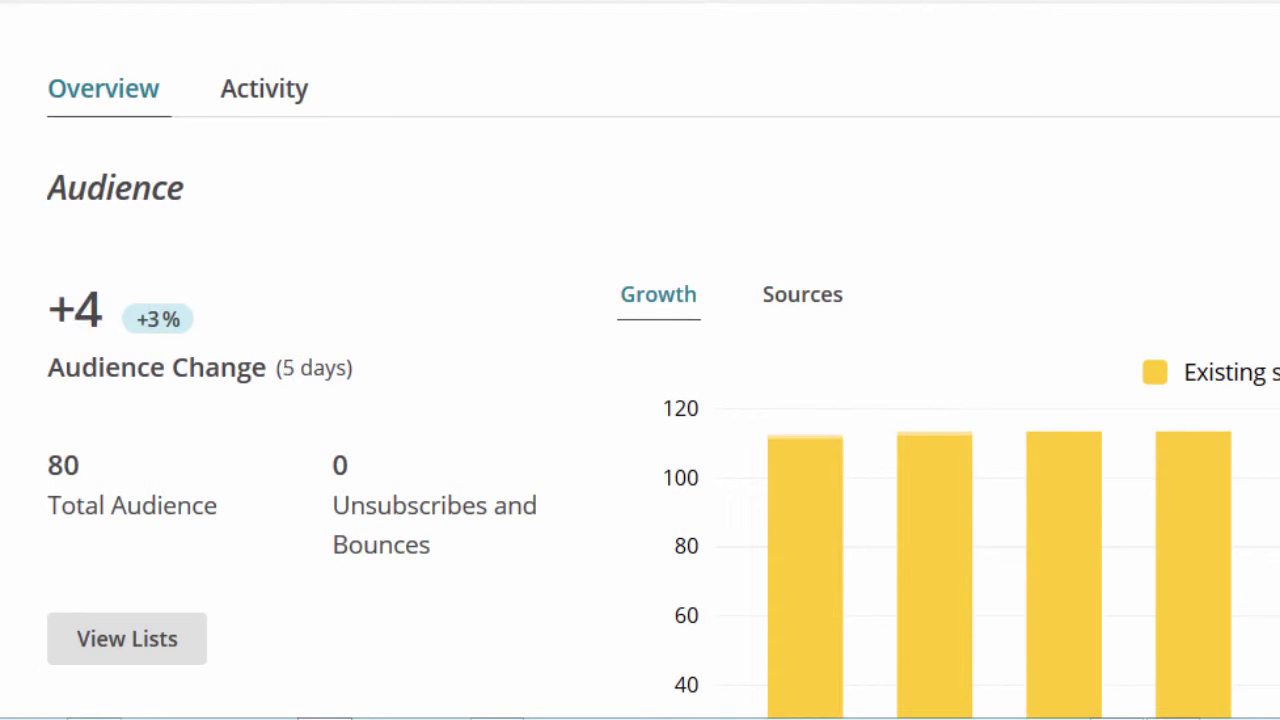
scroll(640, 400, "up", 2)
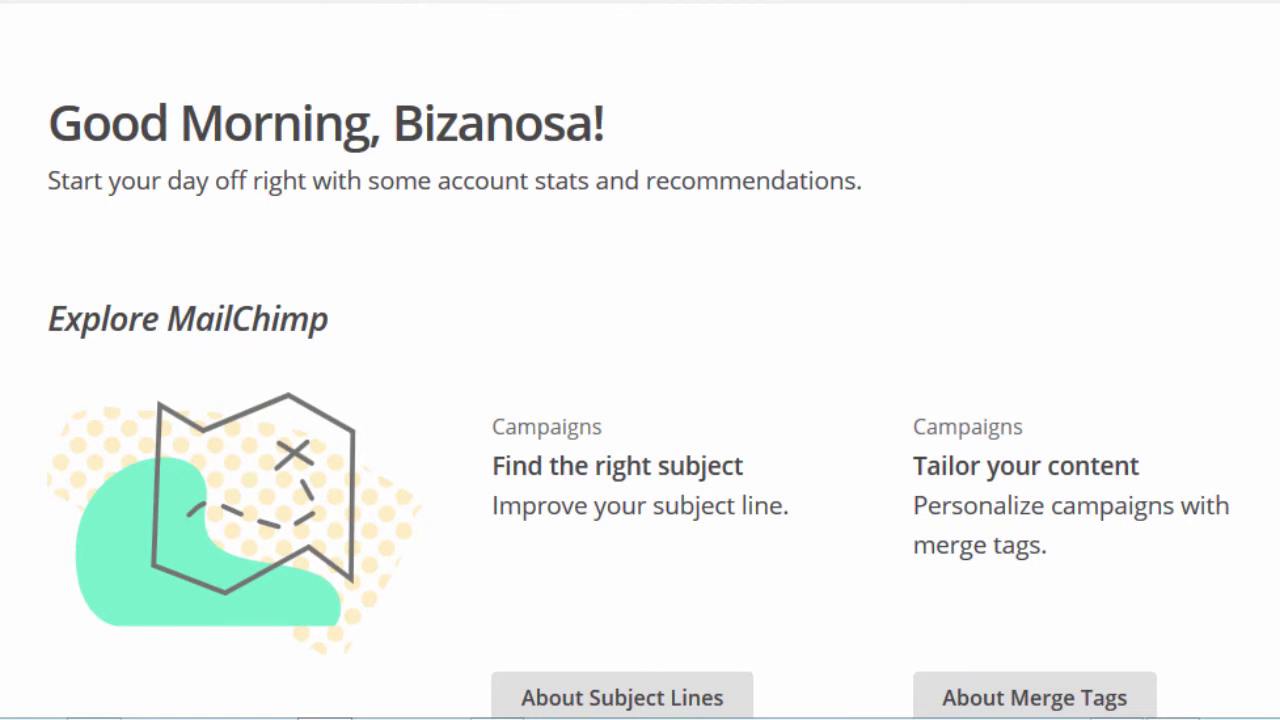
scroll(640, 400, "down", 9)
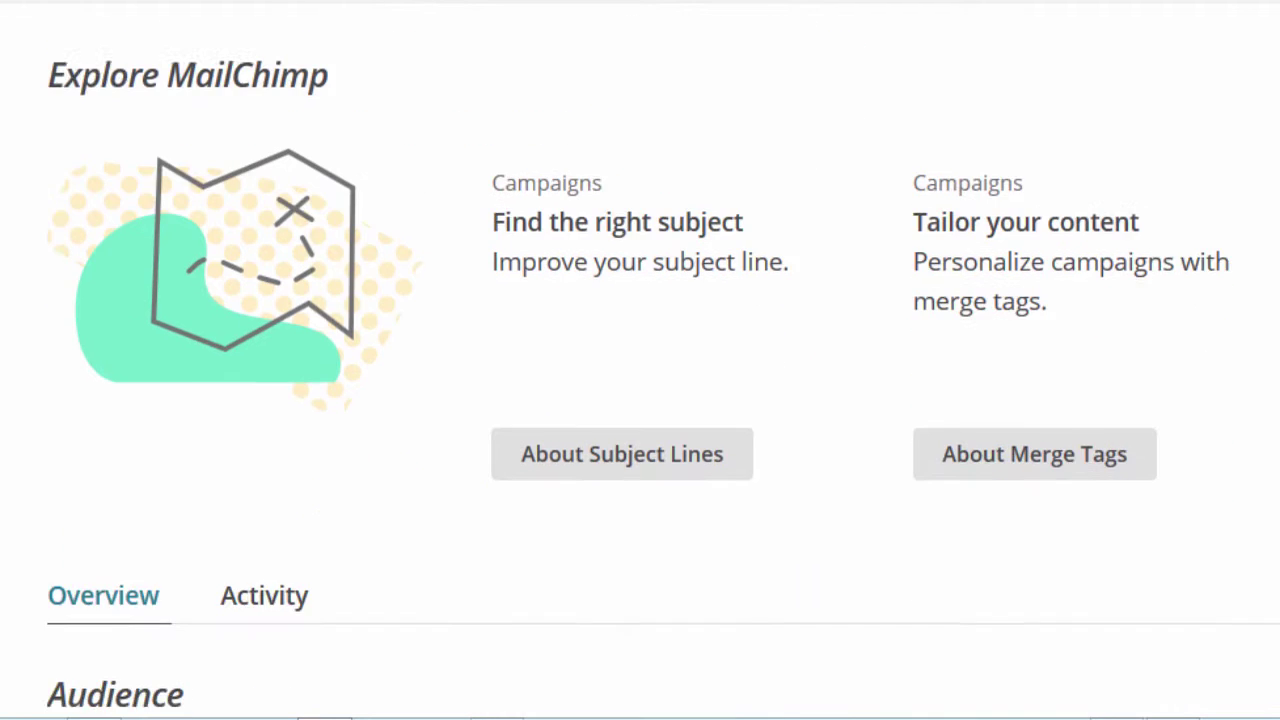
scroll(640, 400, "down", 1)
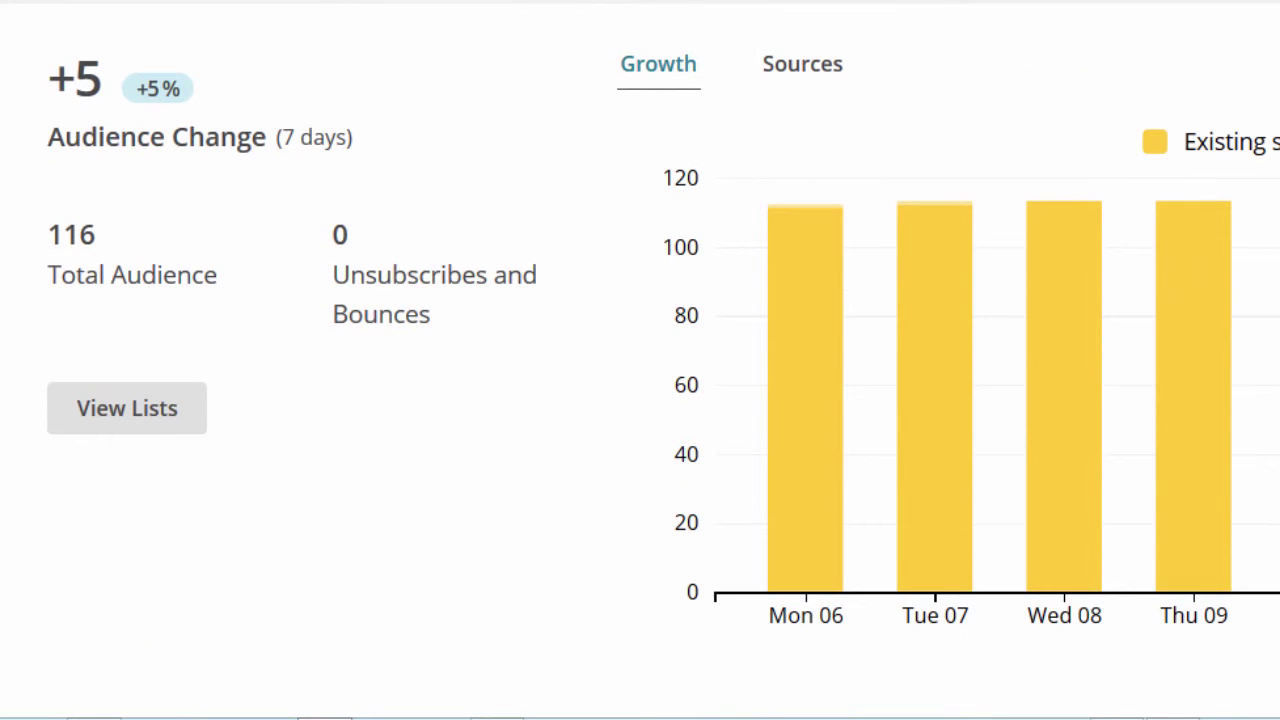
scroll(640, 400, "down", 6)
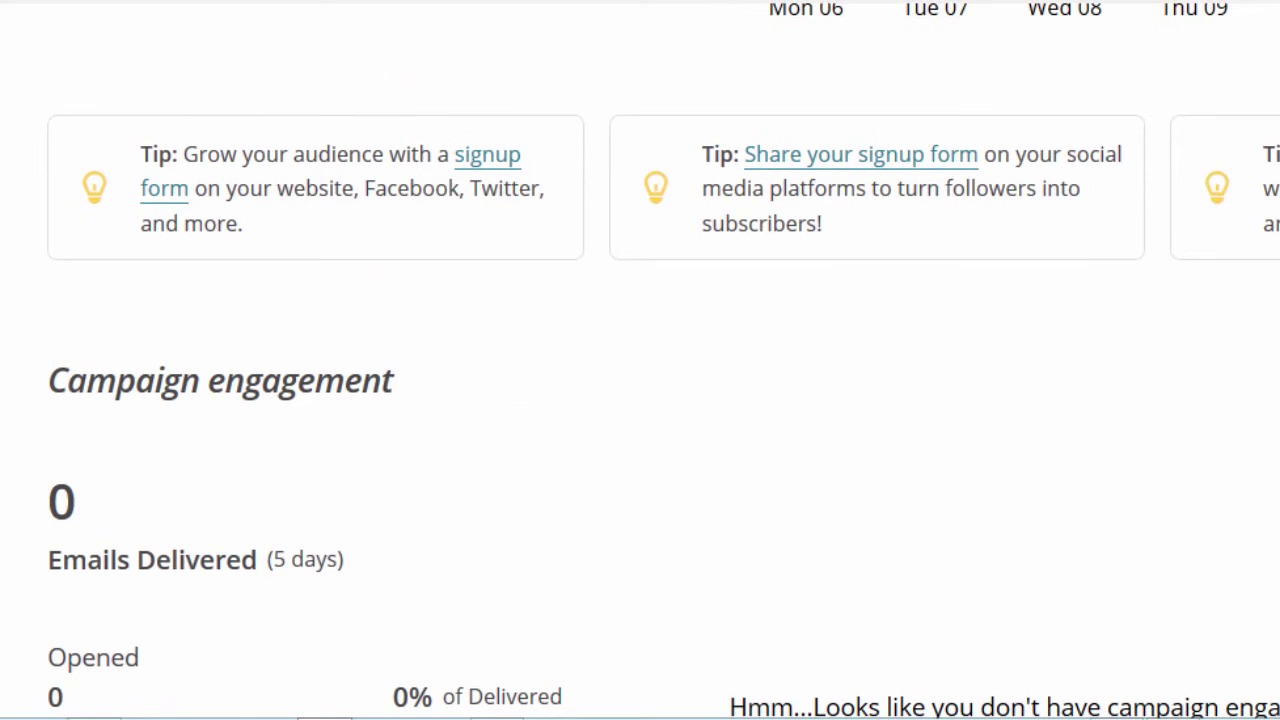
scroll(640, 400, "down", 3)
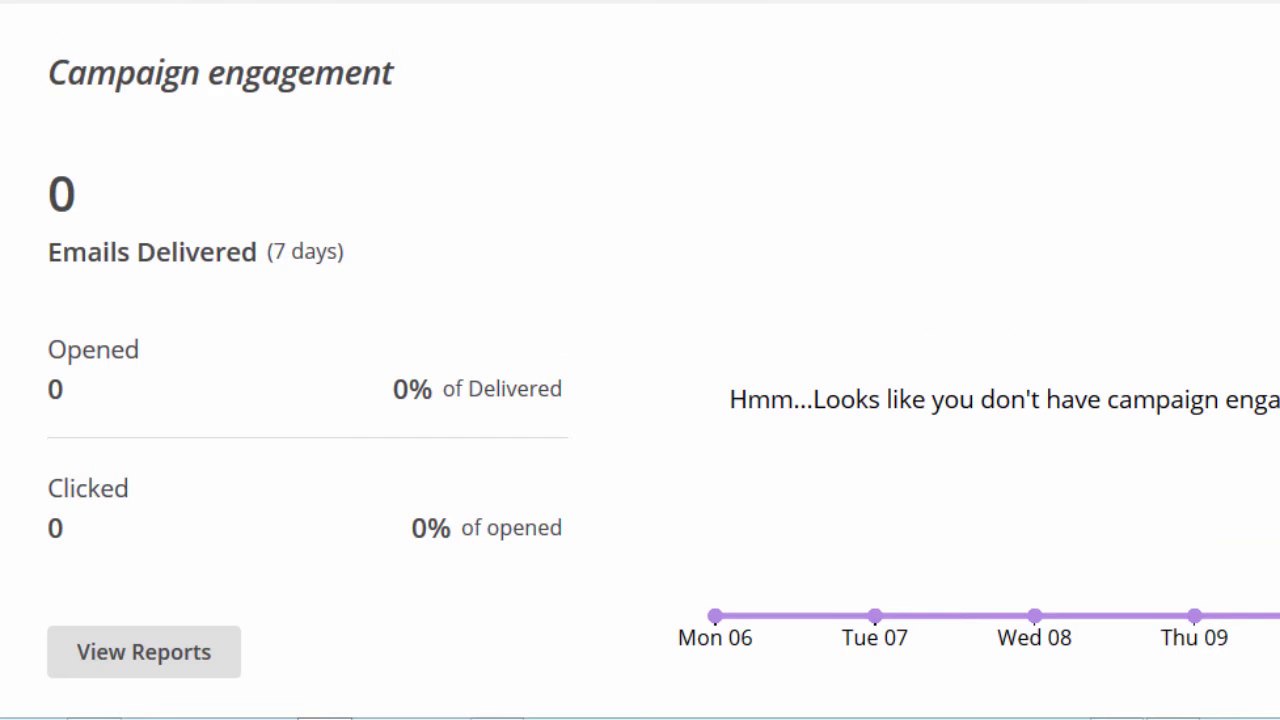
scroll(640, 400, "down", 6)
scroll(640, 400, "down", 1)
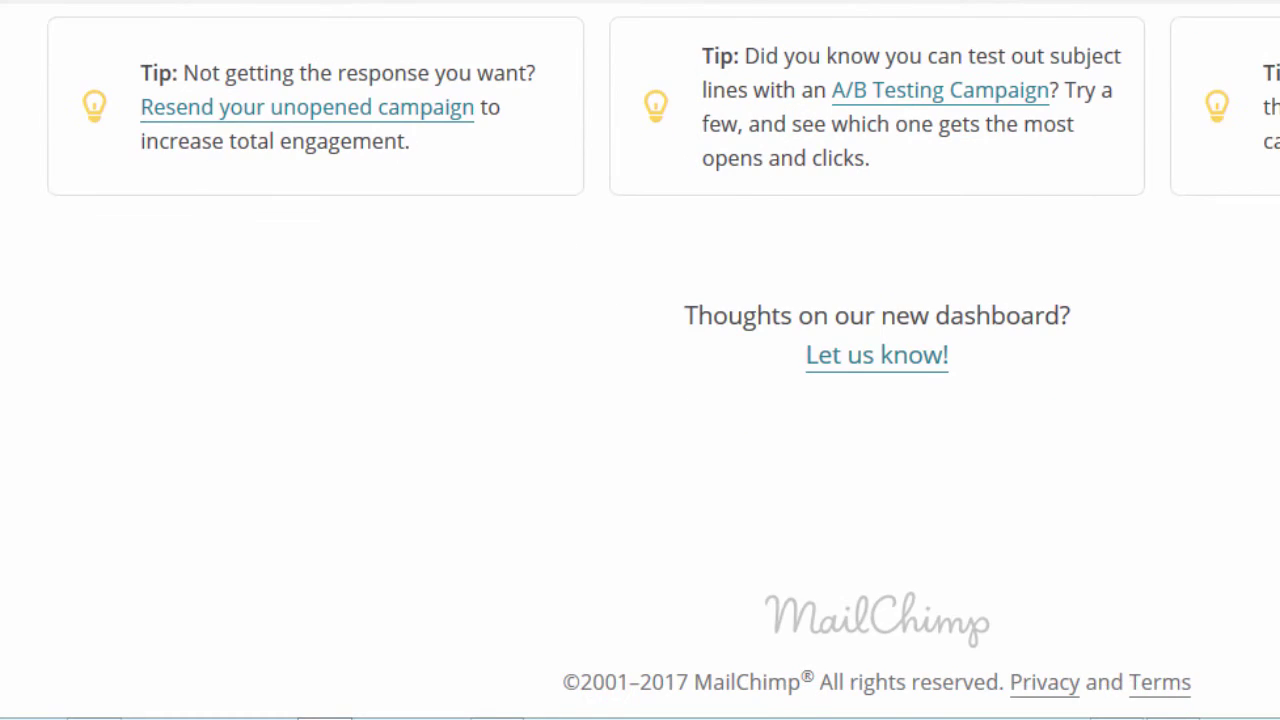
scroll(640, 400, "up", 5)
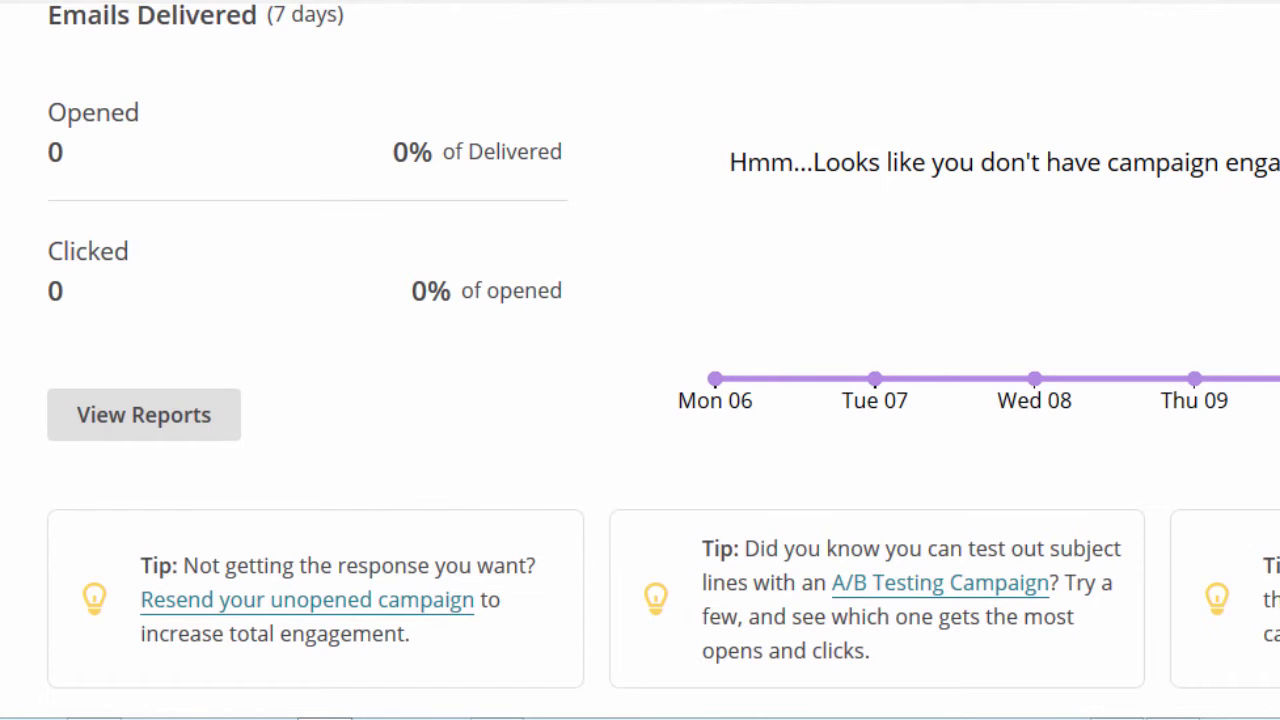
scroll(640, 400, "up", 2)
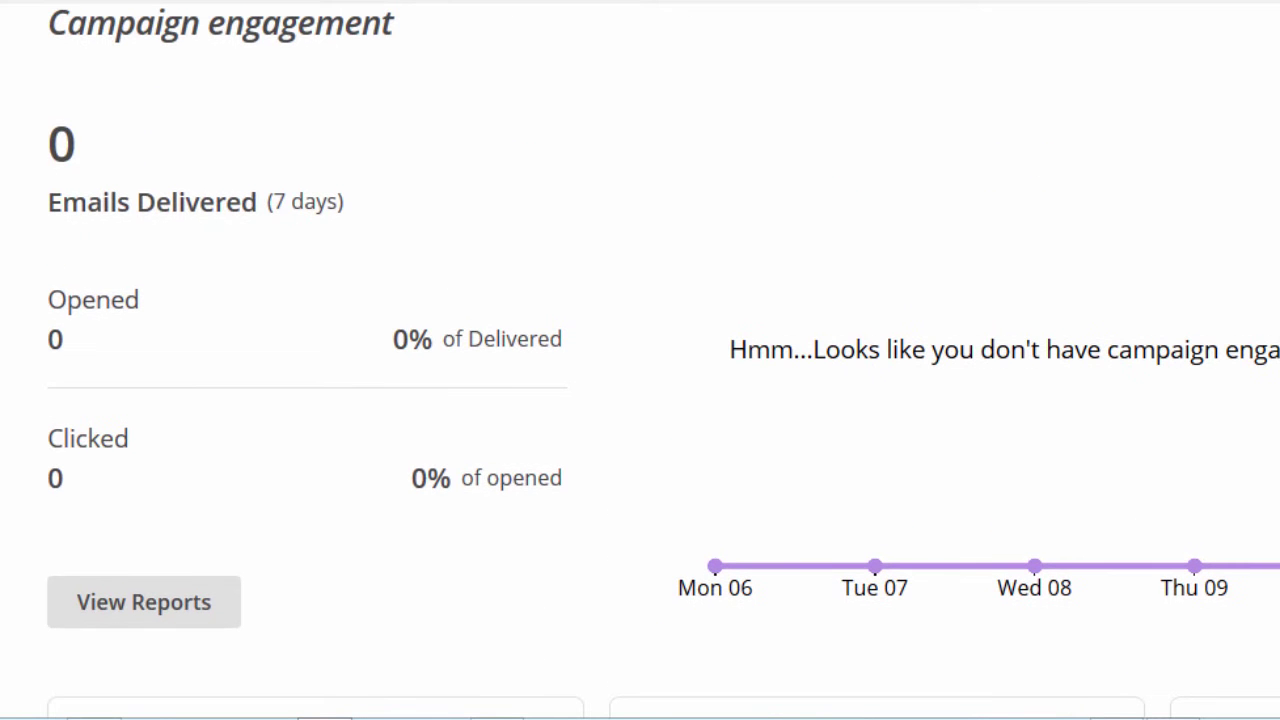
scroll(640, 400, "up", 2)
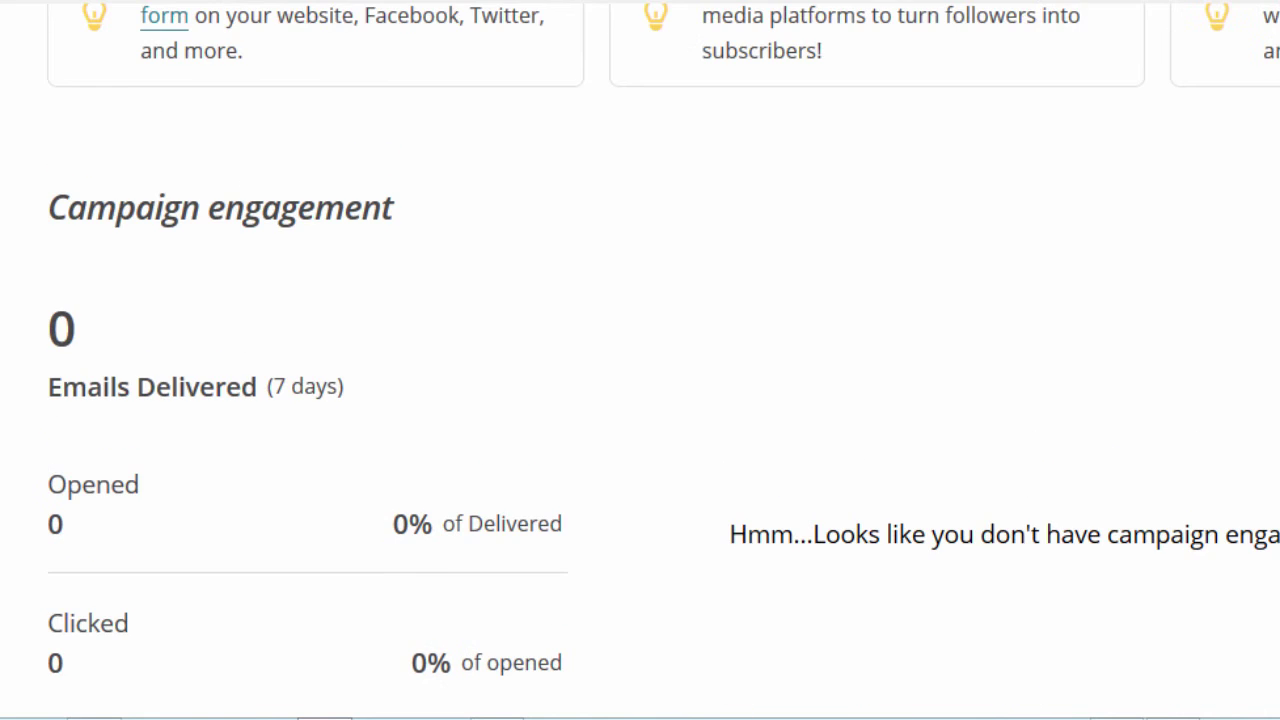
scroll(640, 400, "down", 2)
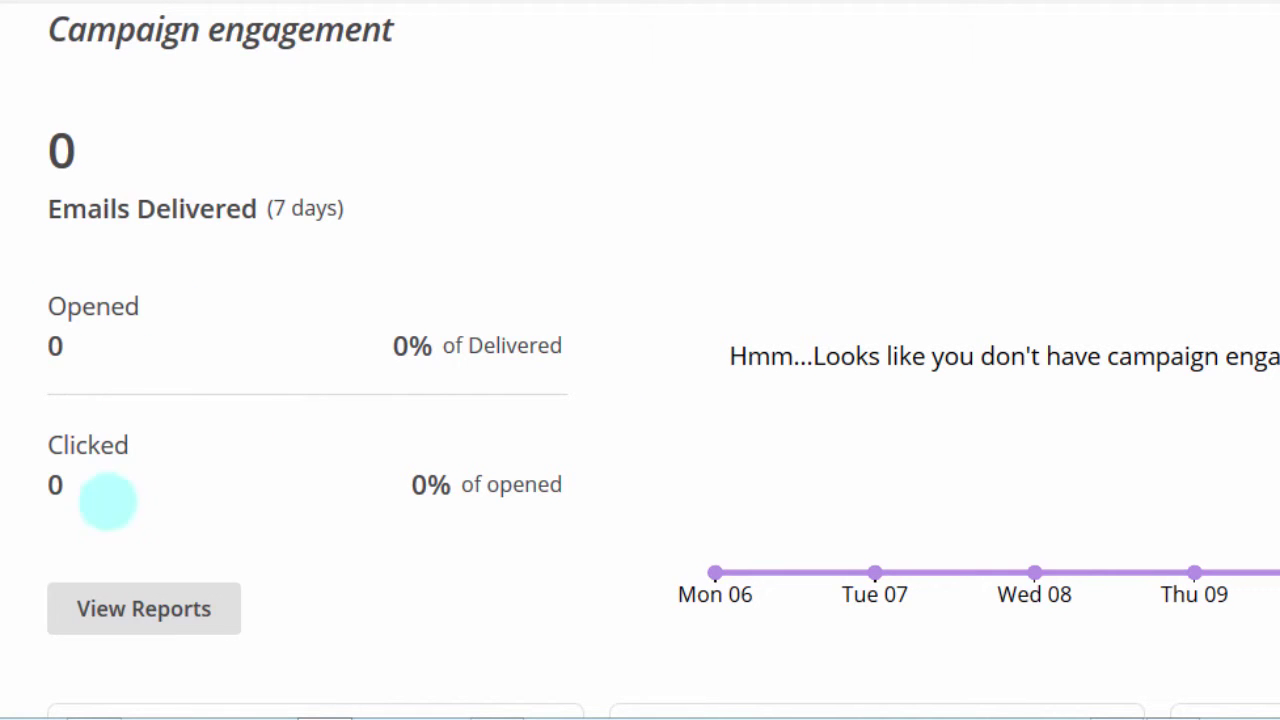
left_click(46, 305)
left_click_drag(46, 305, 163, 300)
left_click(120, 340)
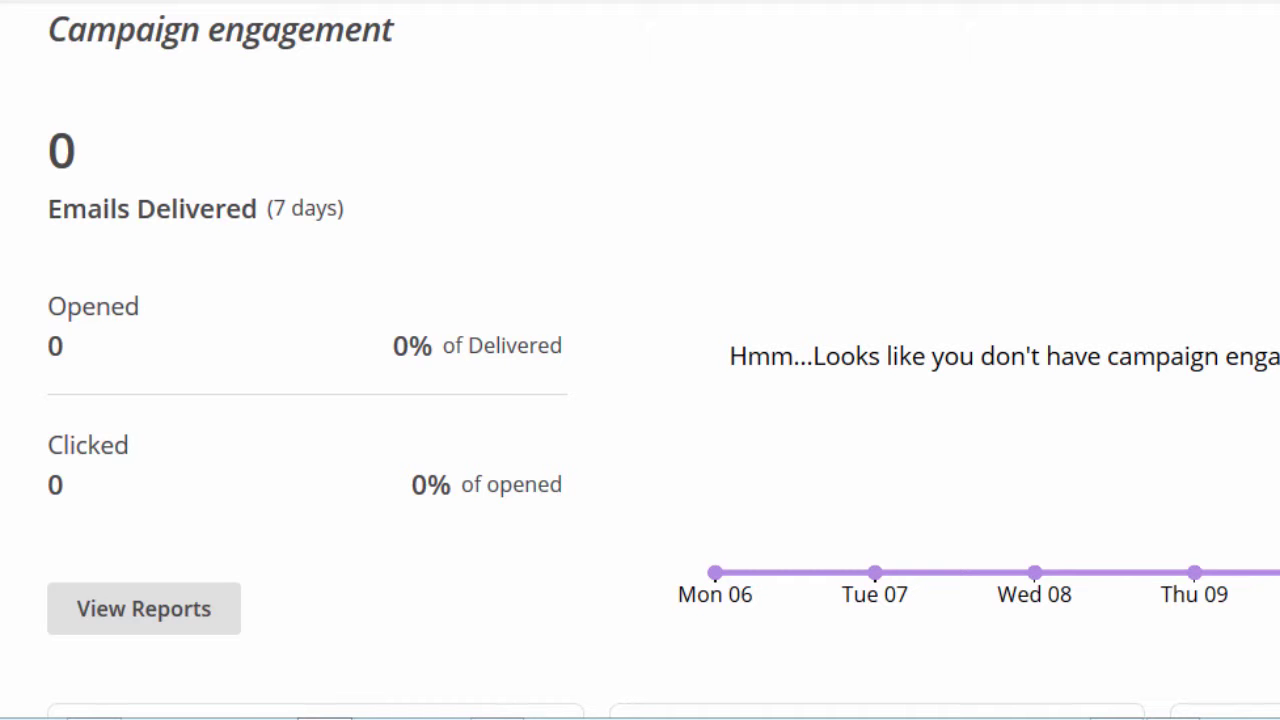
scroll(640, 360, "up", 2)
scroll(640, 360, "up", 2)
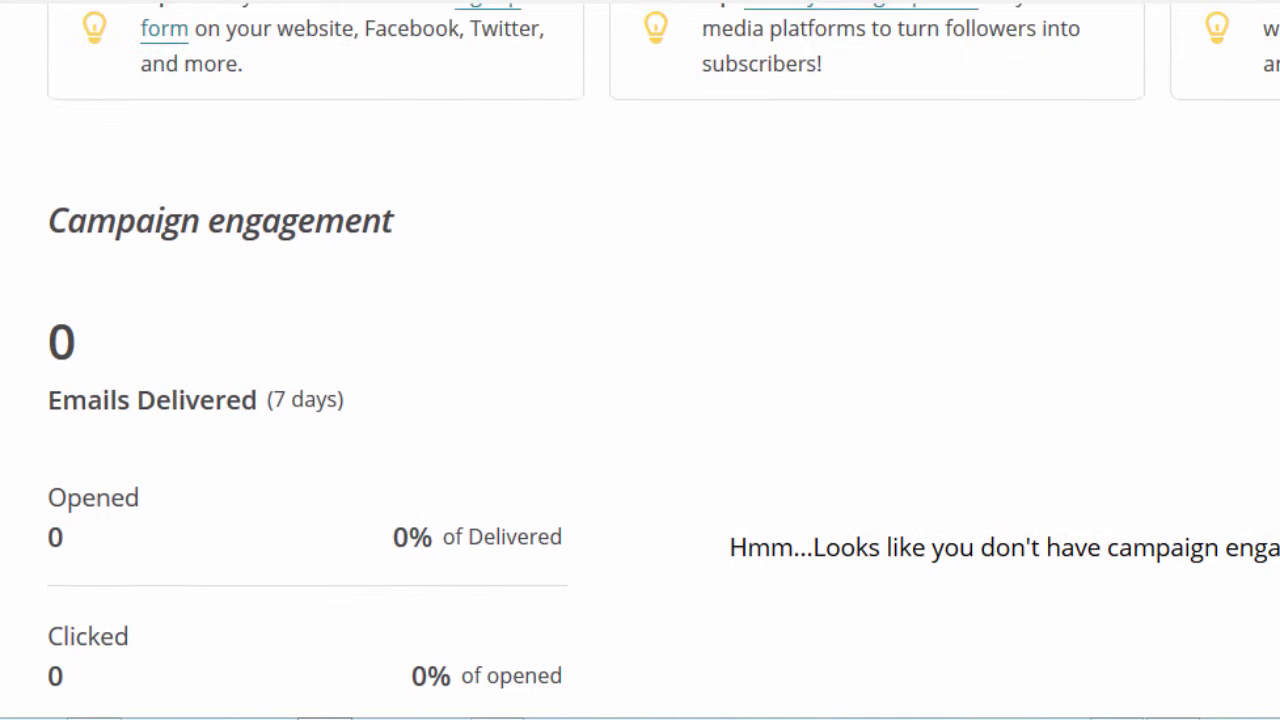
scroll(640, 360, "up", 8)
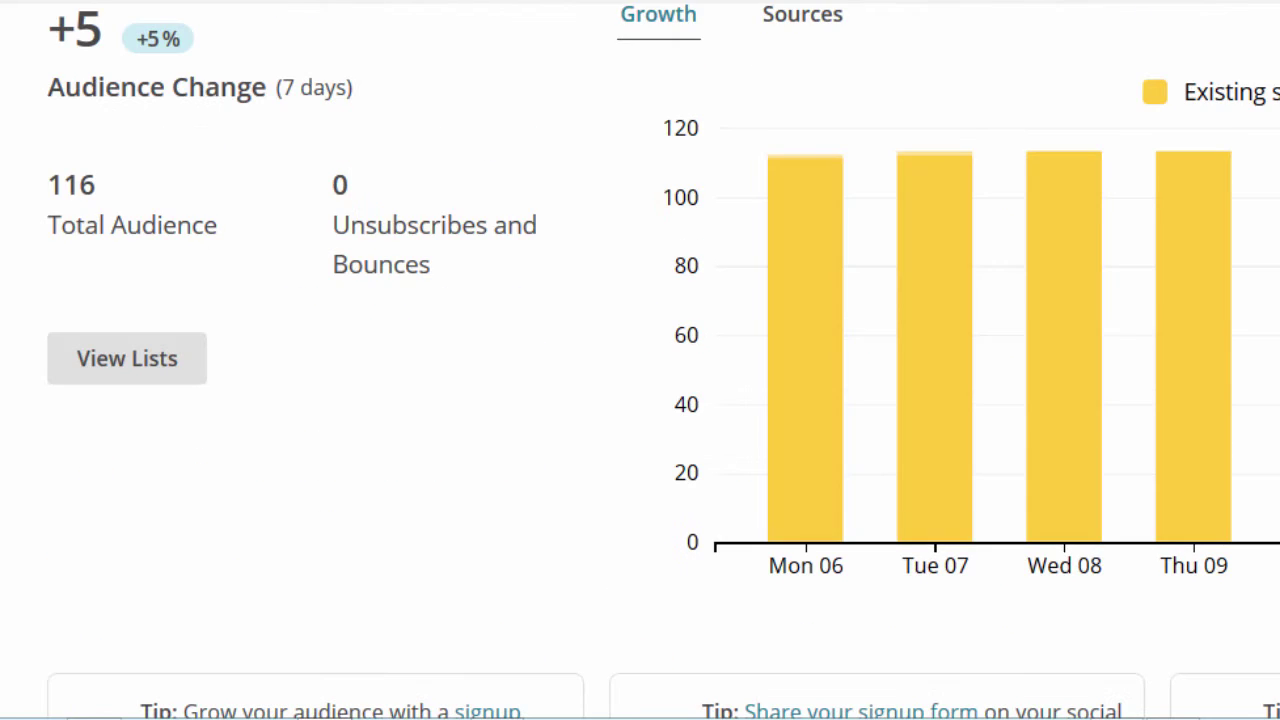
scroll(640, 360, "up", 5)
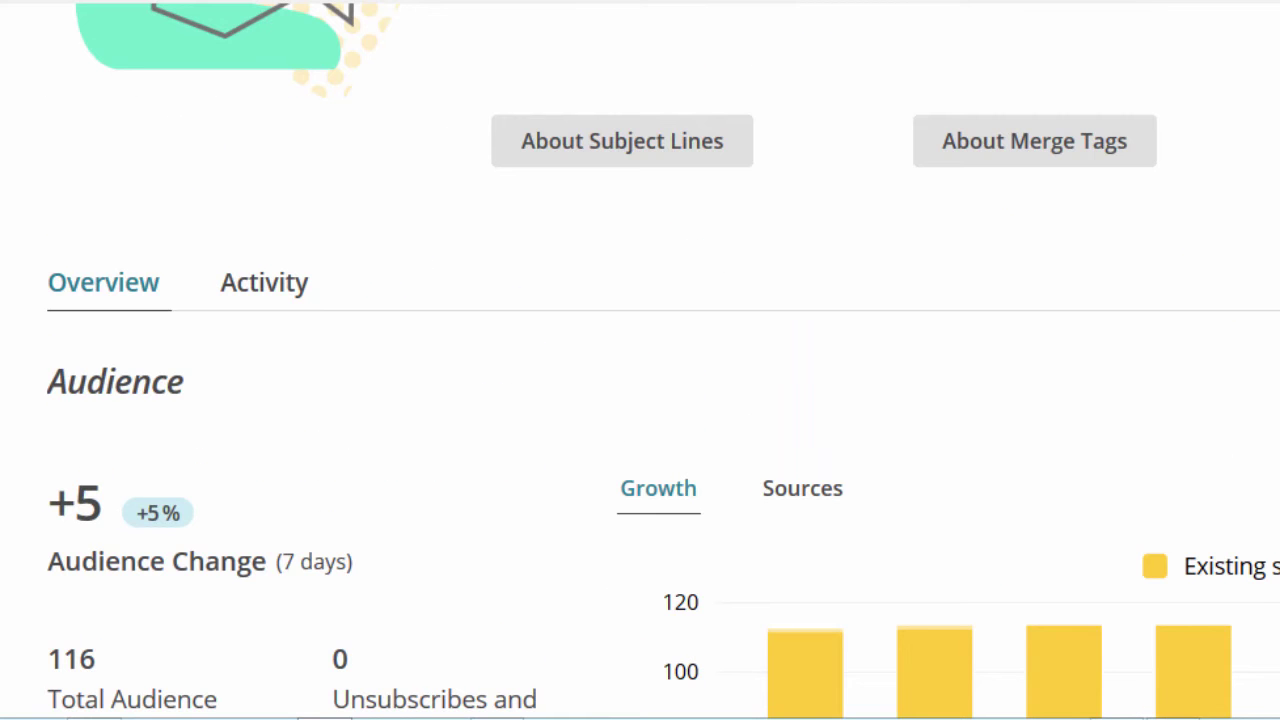
scroll(694, 171, "up", 6)
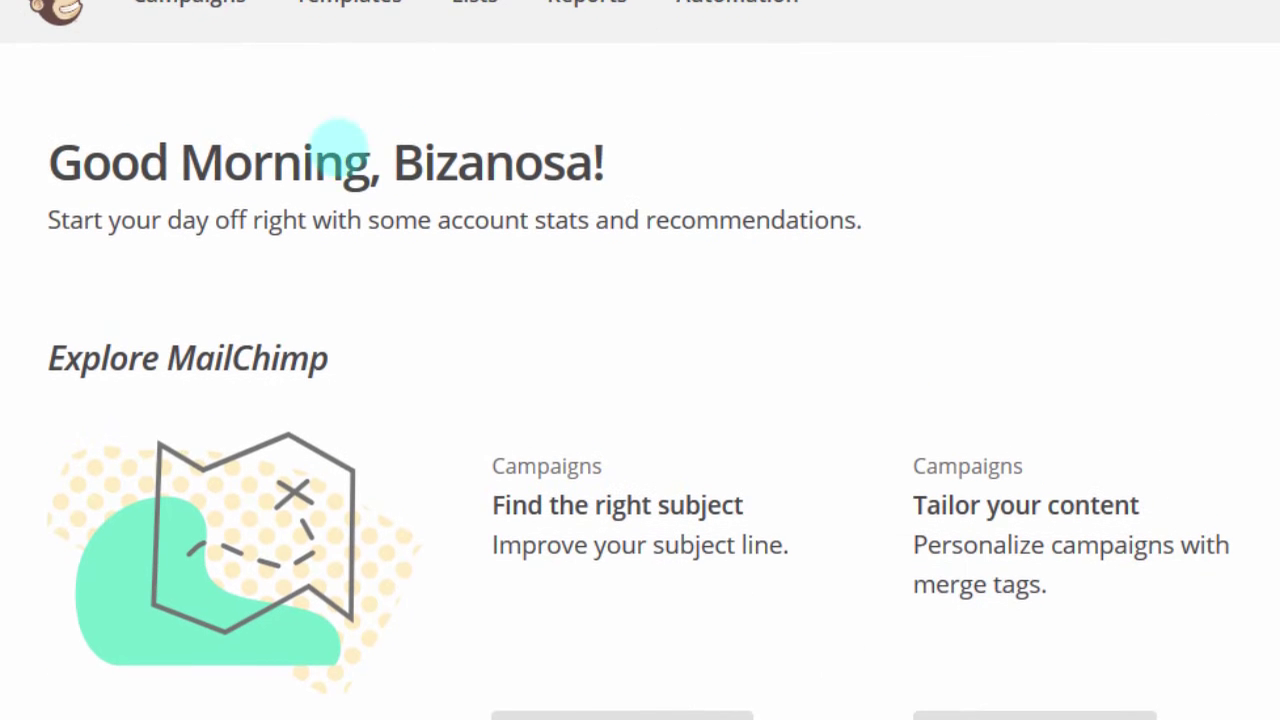
scroll(260, 120, "up", 1)
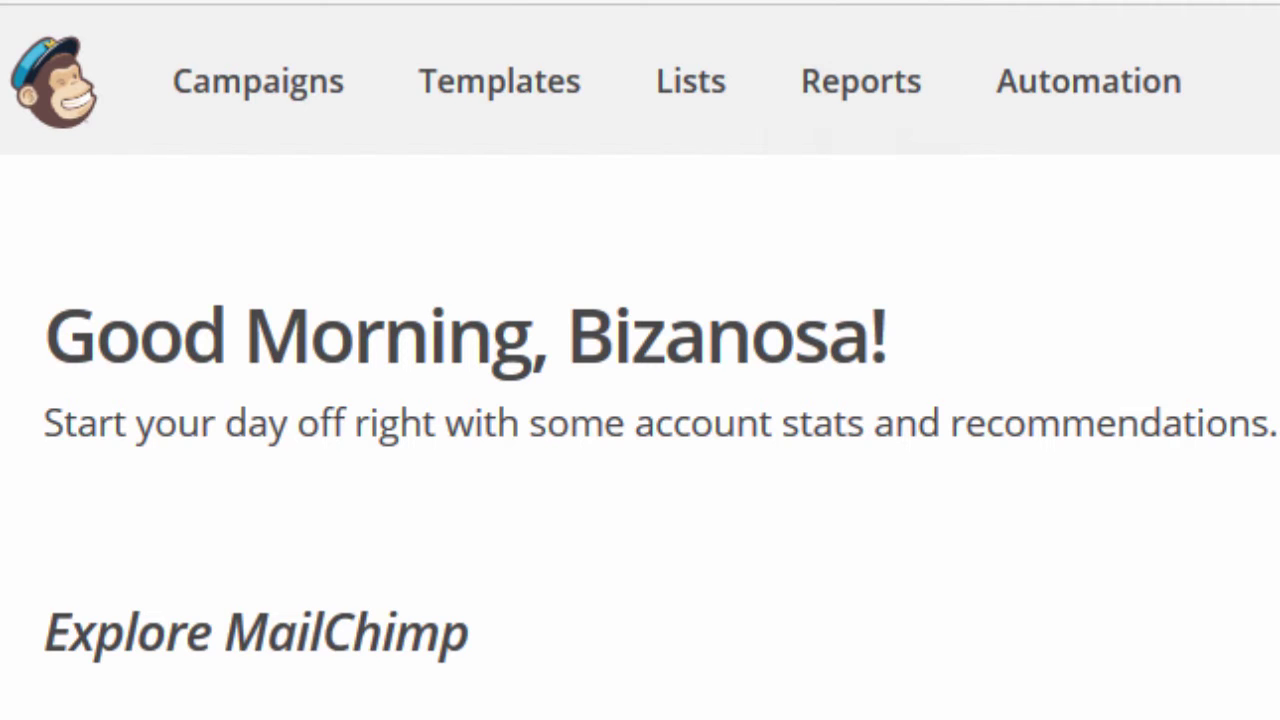
scroll(640, 437, "down", 10)
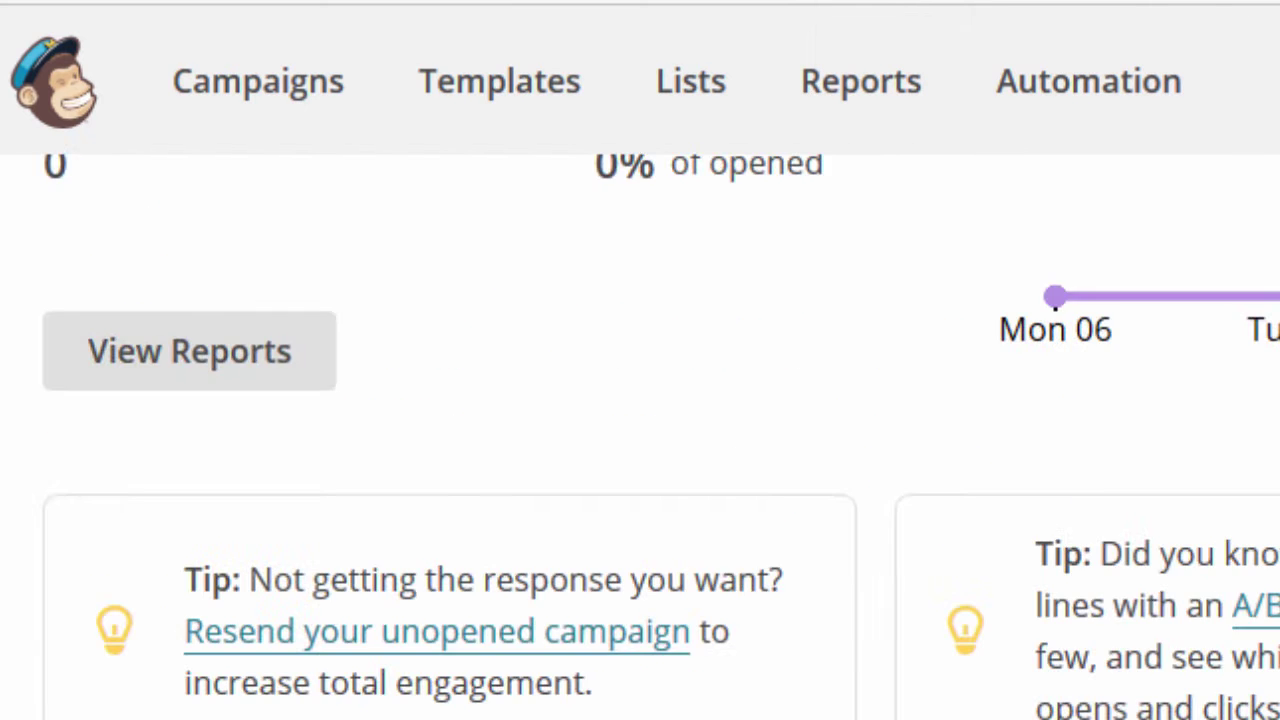
scroll(640, 437, "up", 10)
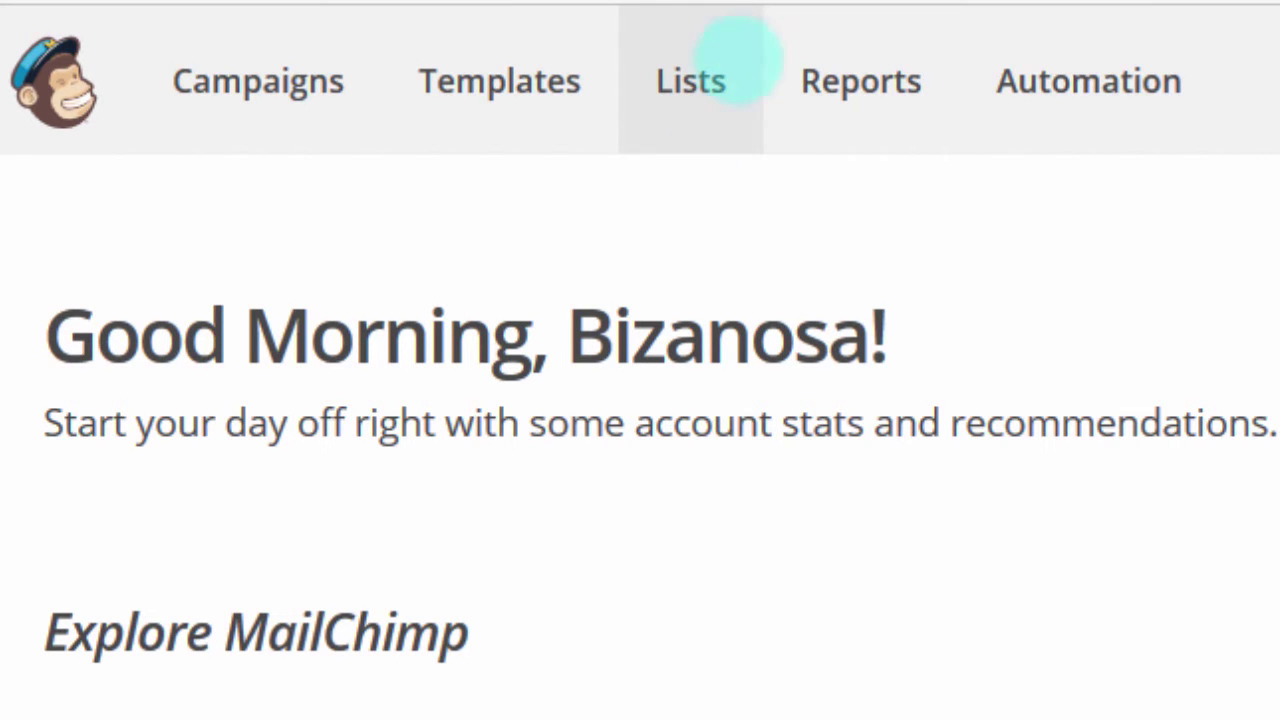
Step: From the Lists page, choose to create a new list rather than groups
left_click(689, 97)
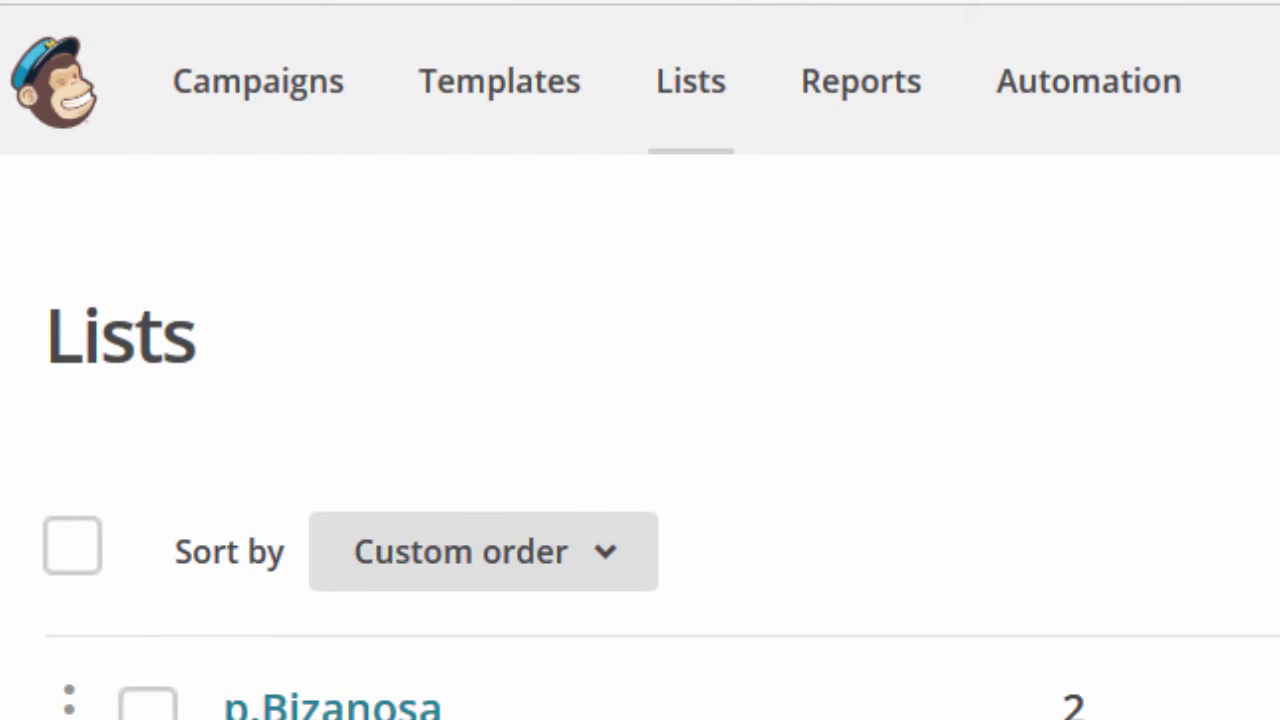
scroll(640, 440, "down", 5)
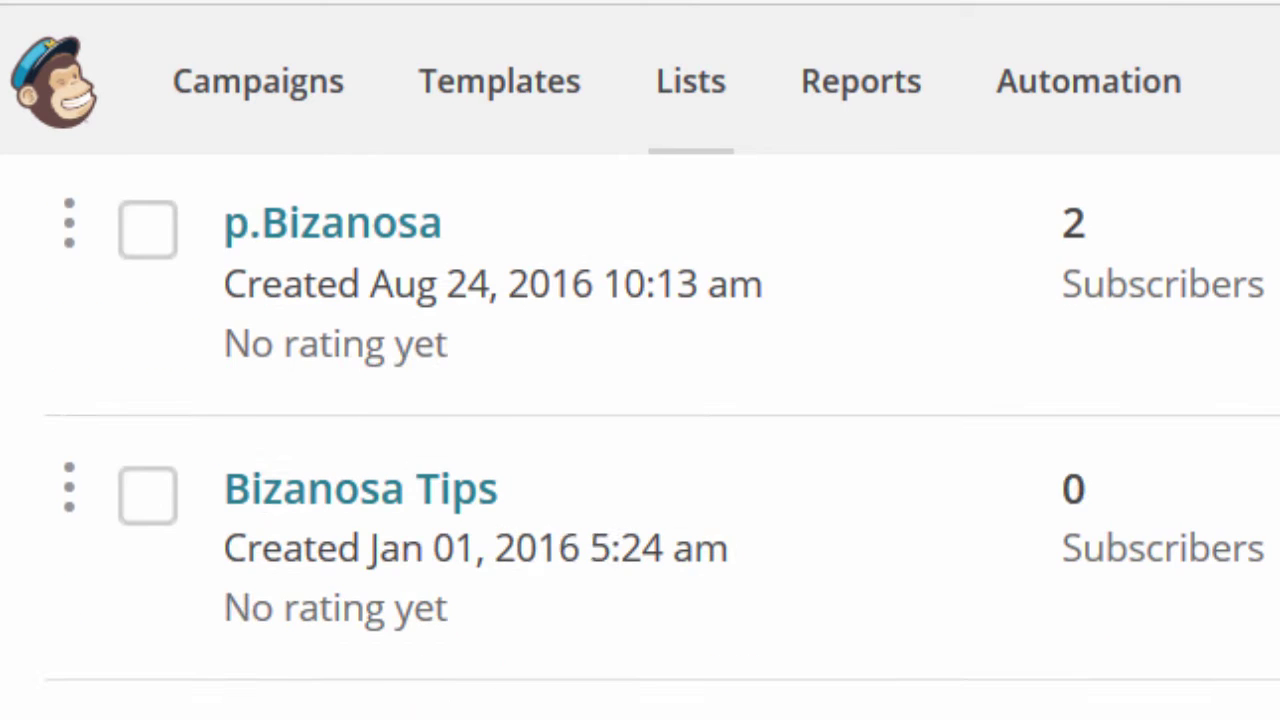
scroll(640, 440, "up", 5)
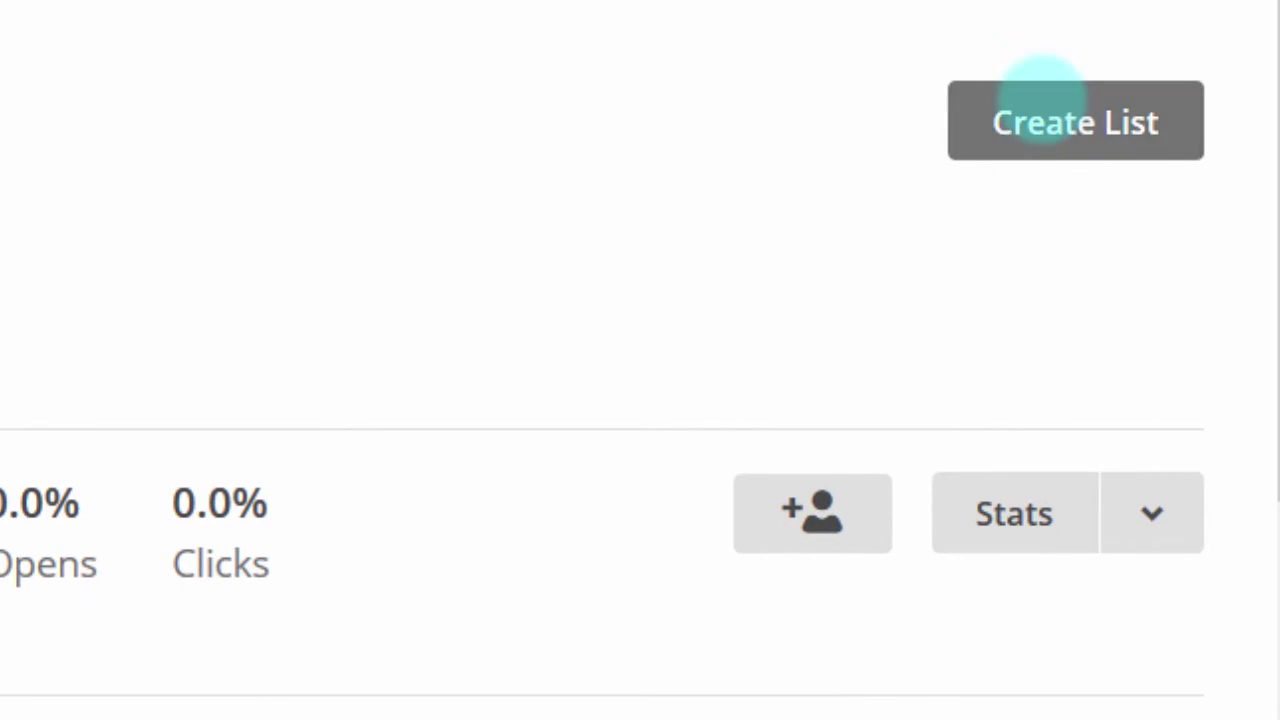
left_click(1055, 125)
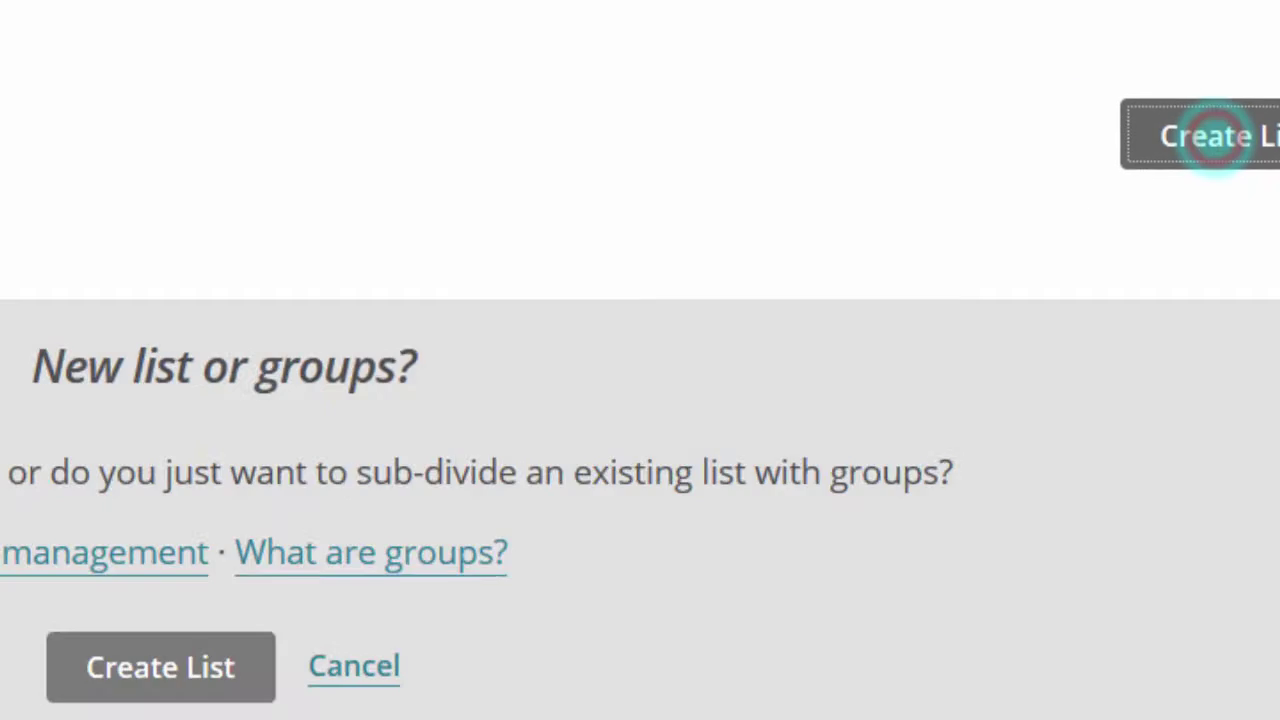
left_click(565, 610)
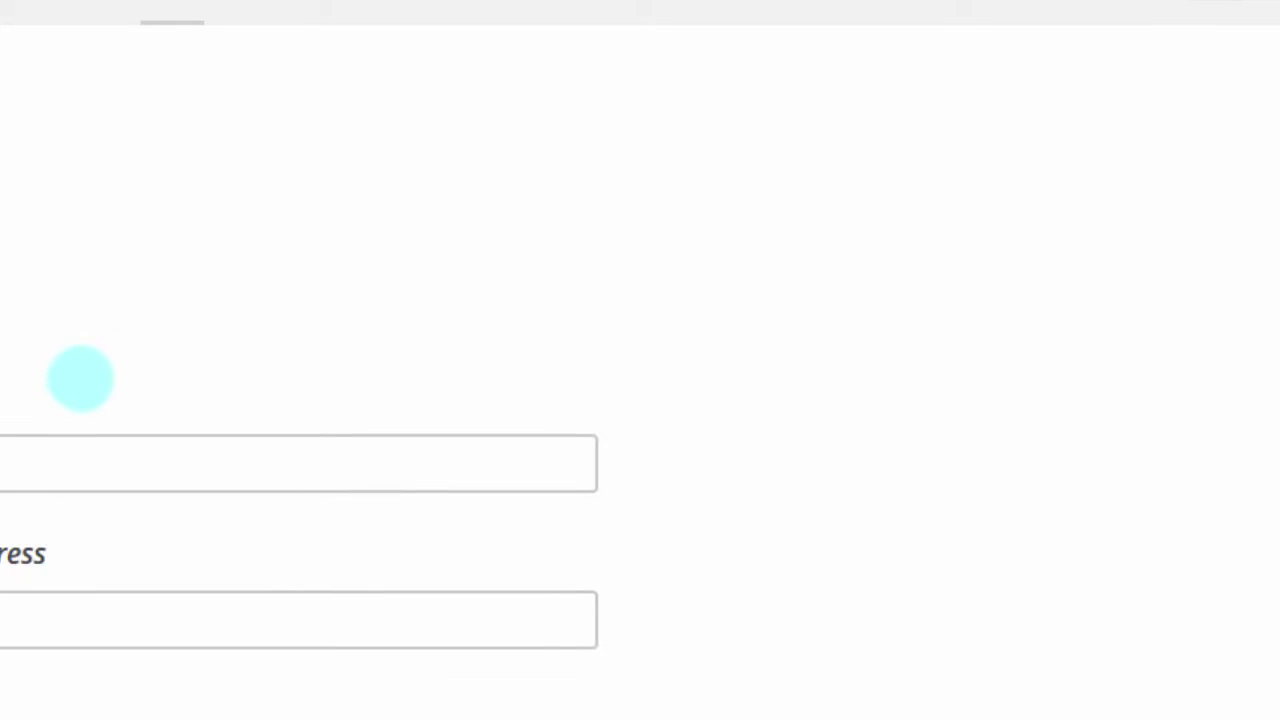
Step: Name the list 'NewList', fixing the missing 'w' typo
left_click(249, 411)
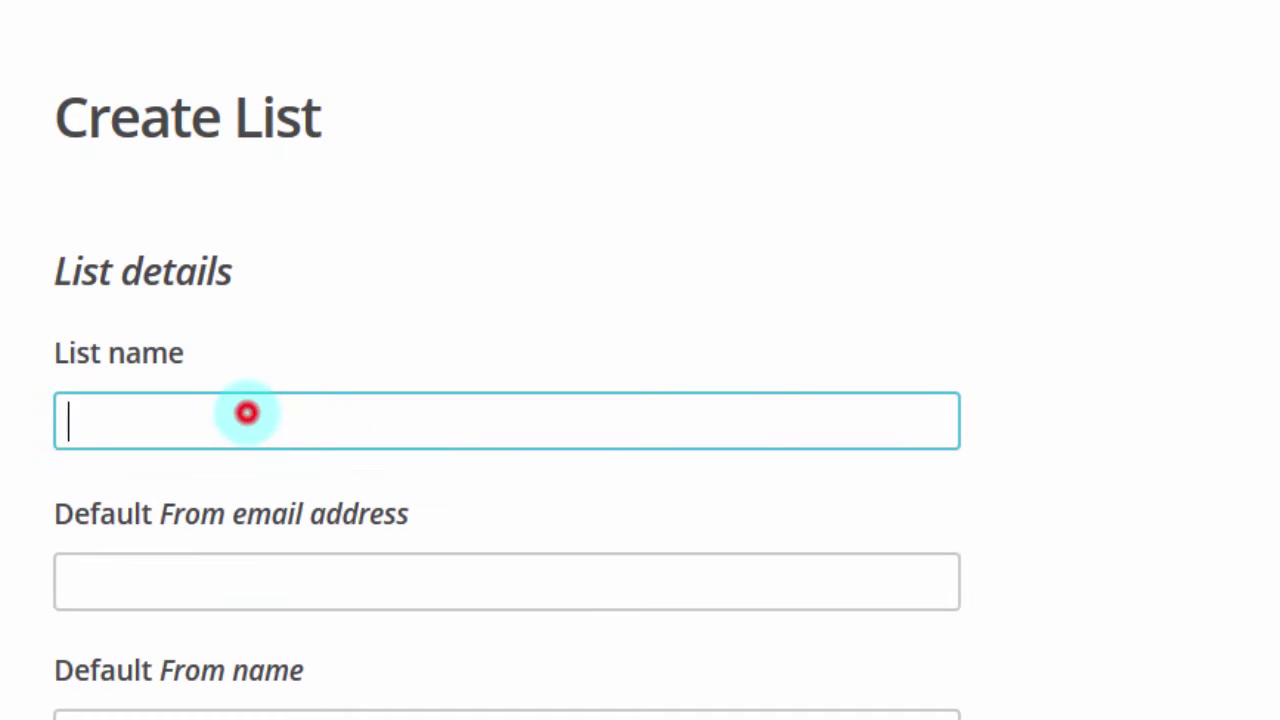
type("NeList")
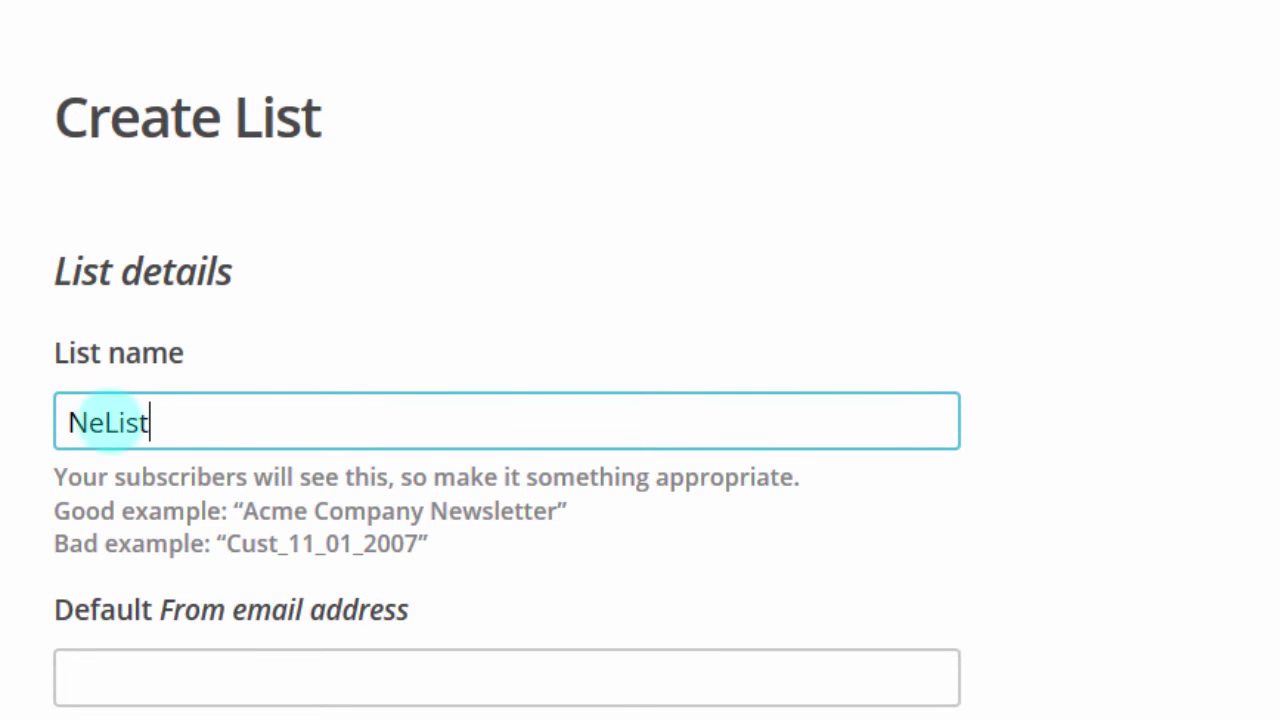
left_click(100, 422)
type("wList")
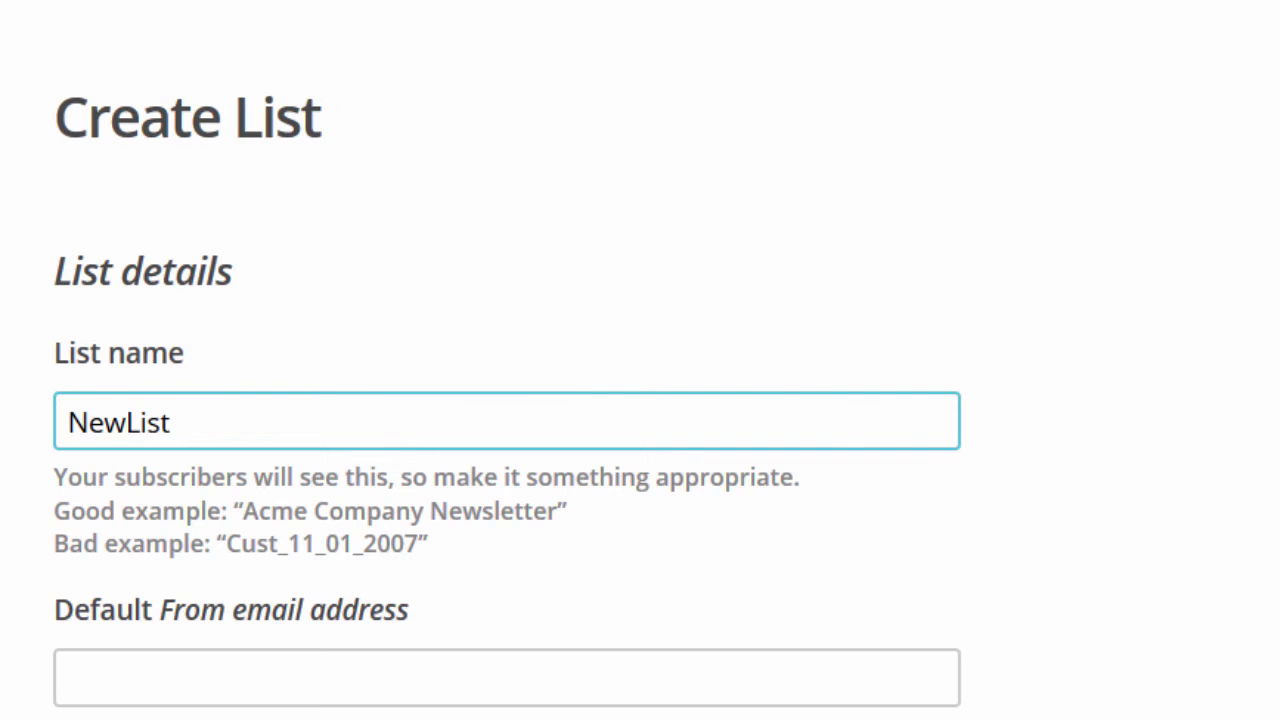
Step: Enter the sender's e-mail address as the Default From email address
scroll(507, 400, "down", 3)
scroll(507, 400, "down", 2)
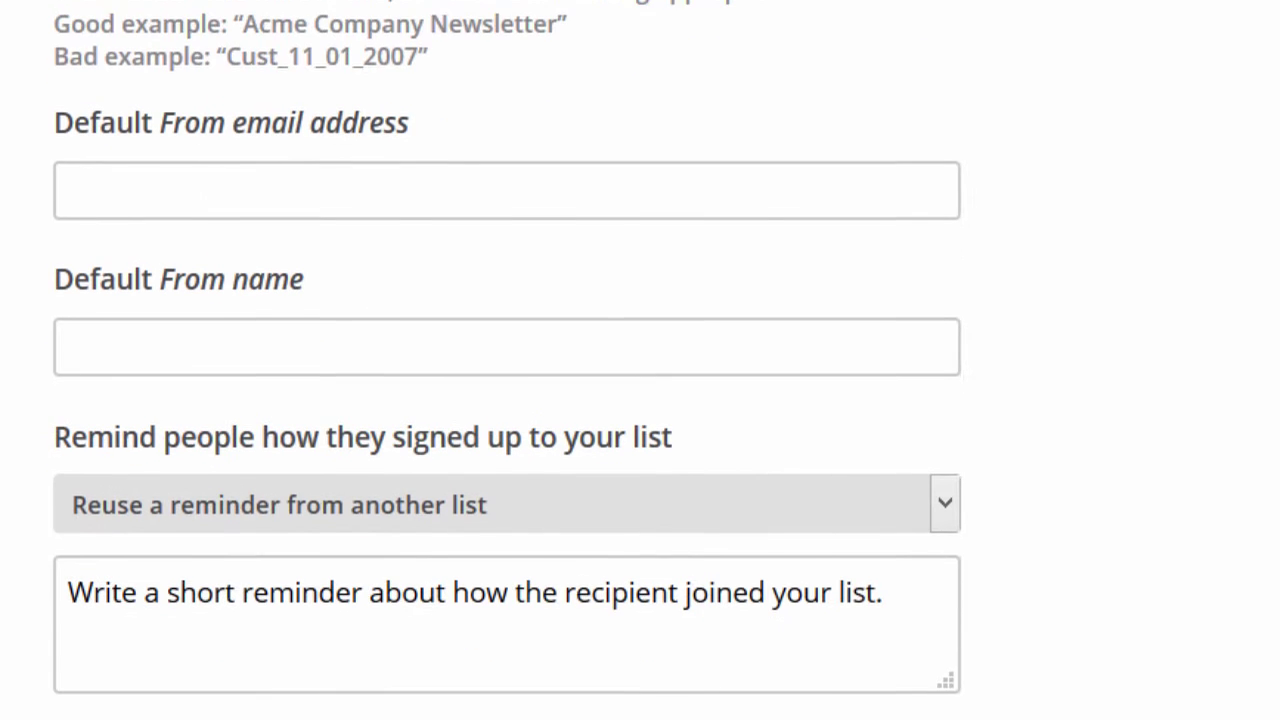
left_click(420, 143)
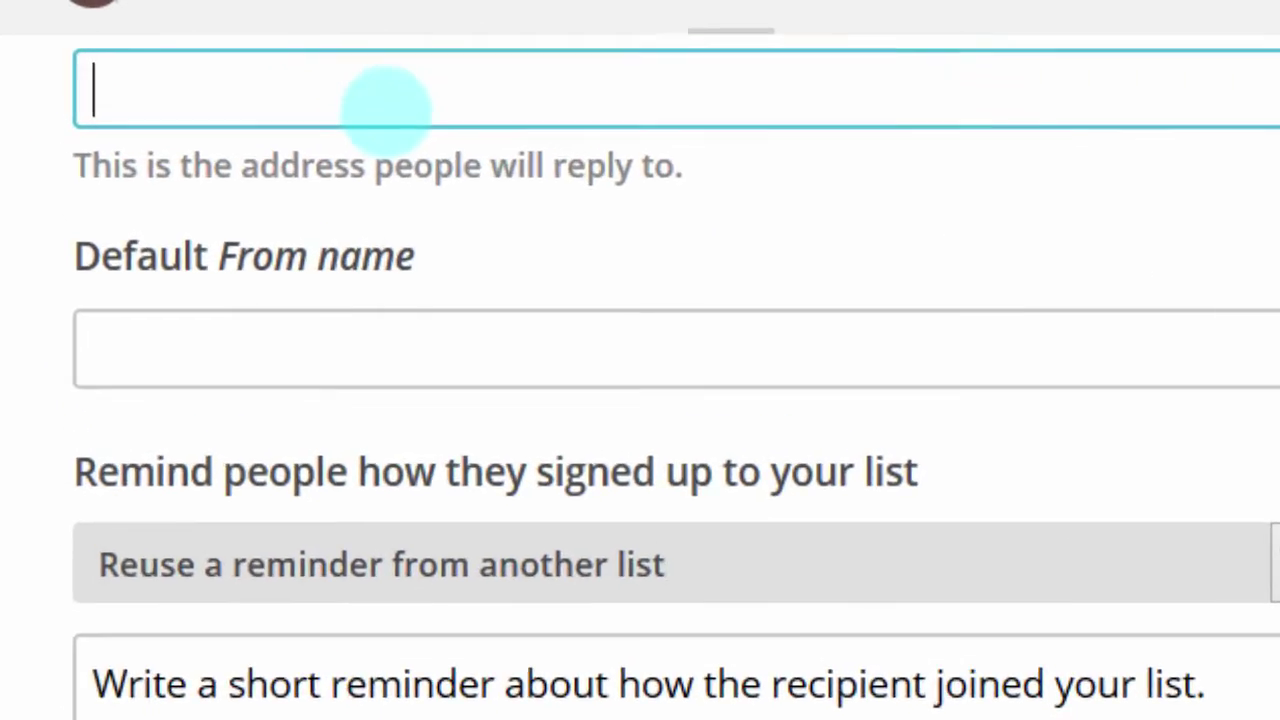
left_click(174, 74)
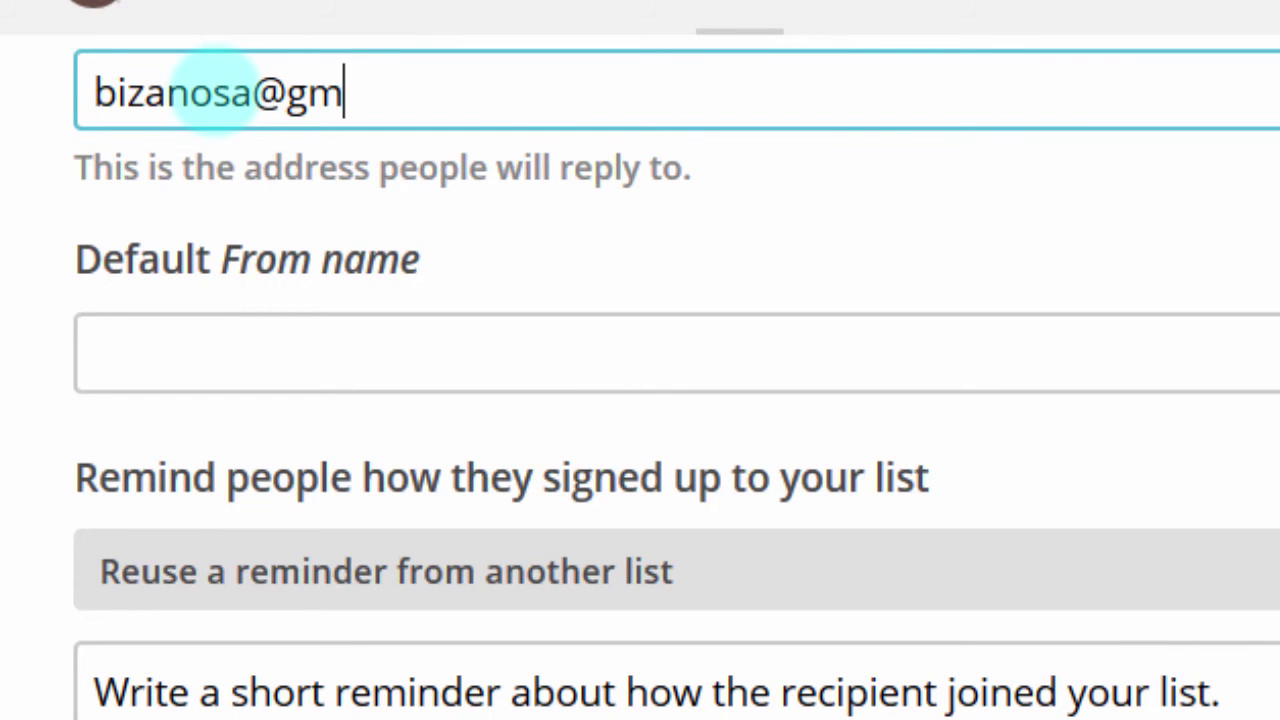
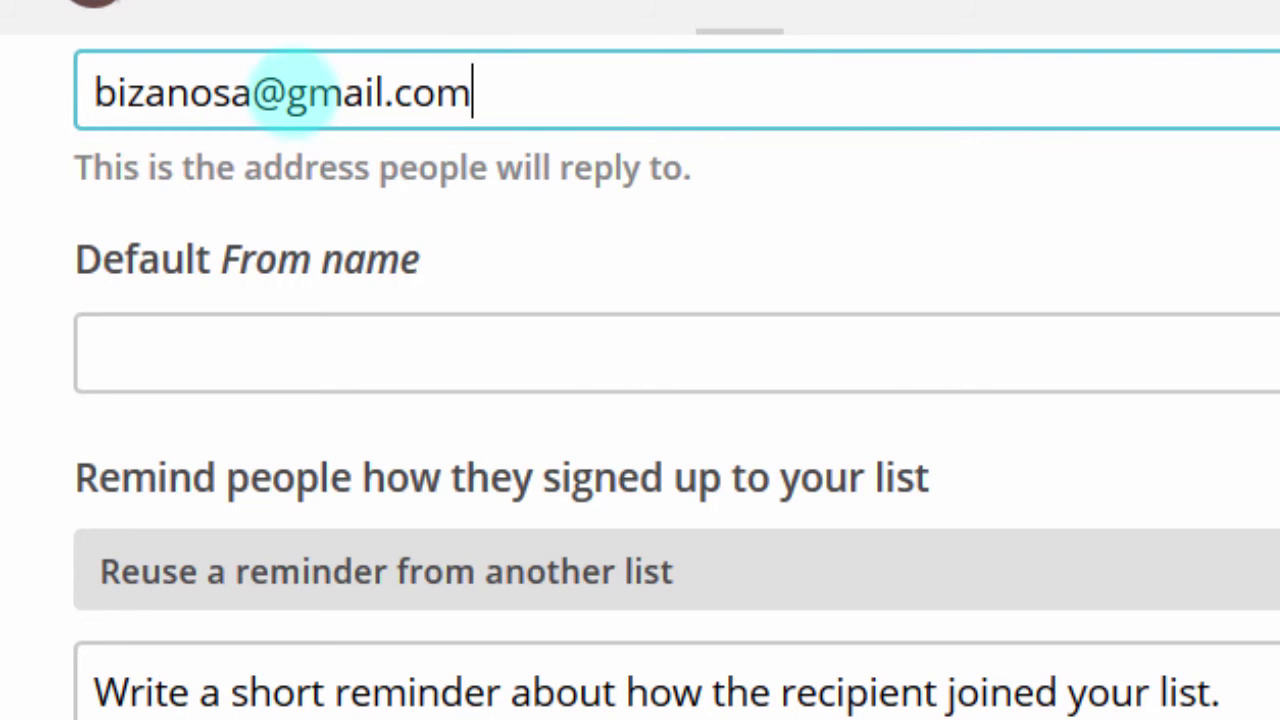
left_click(289, 92)
left_click_drag(289, 92, 396, 90)
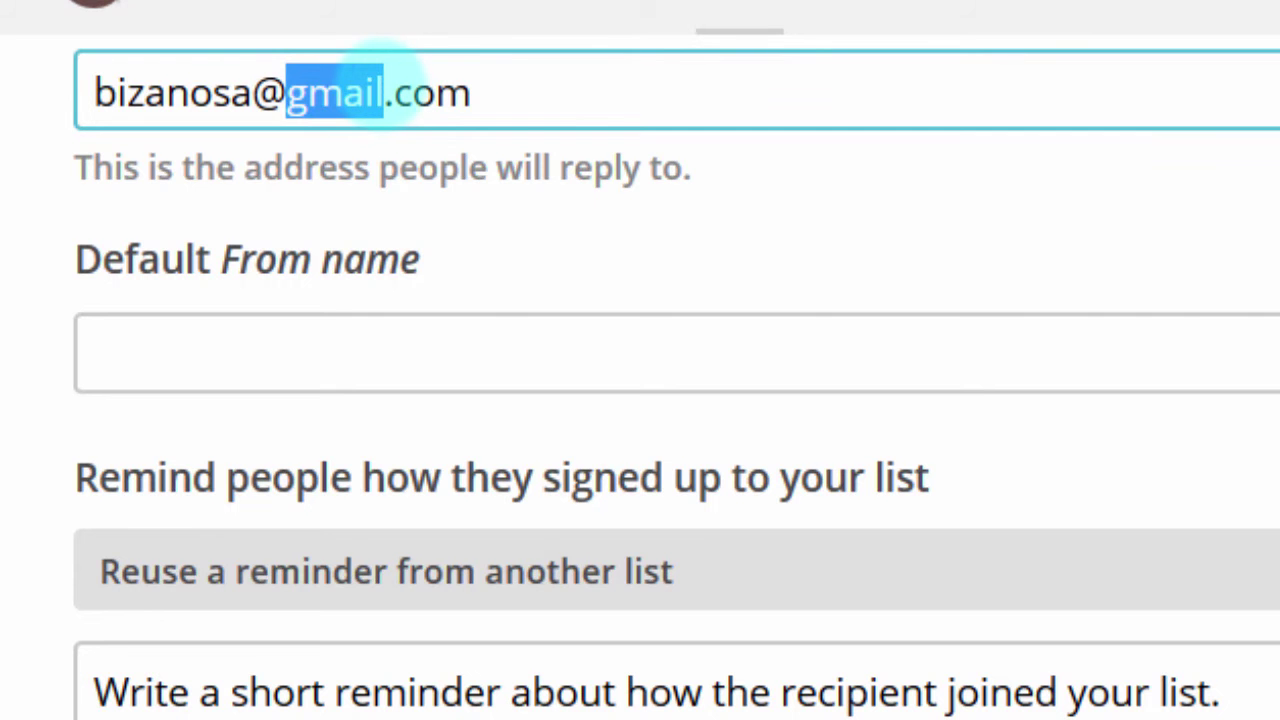
left_click(246, 362)
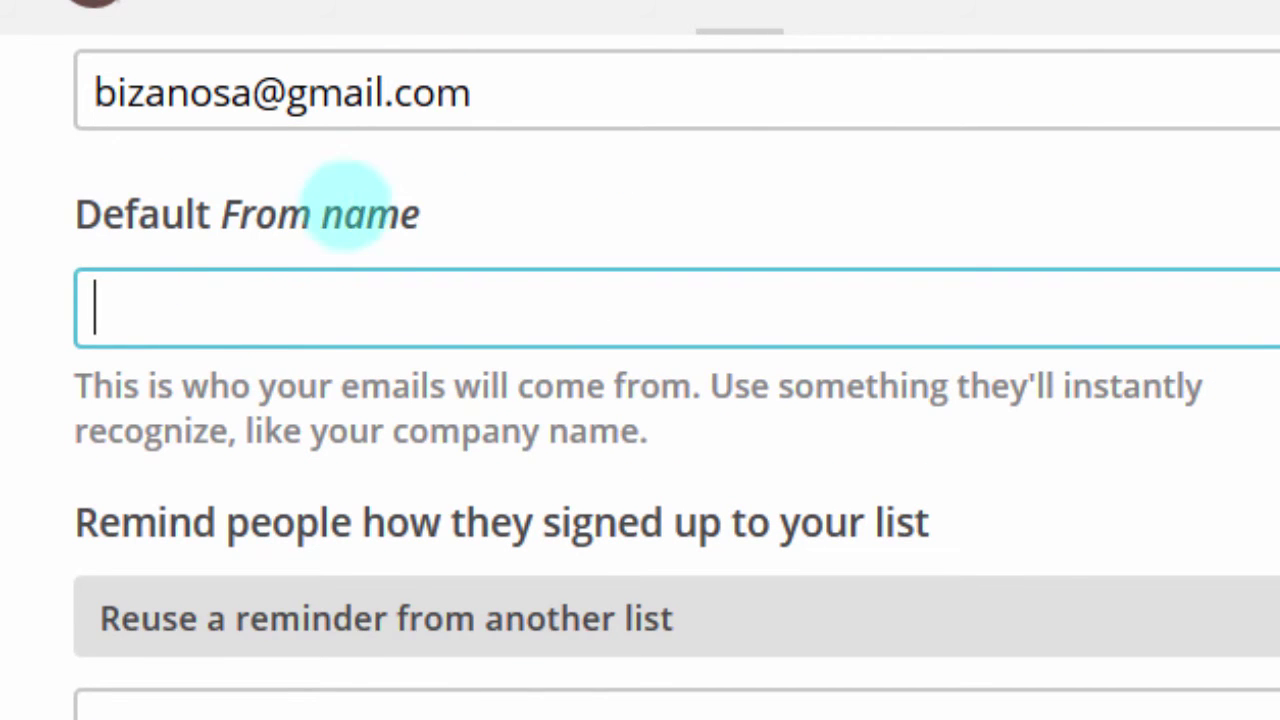
Step: Enter the sender's full name in the Default From name field, correcting a typo
left_click(257, 297)
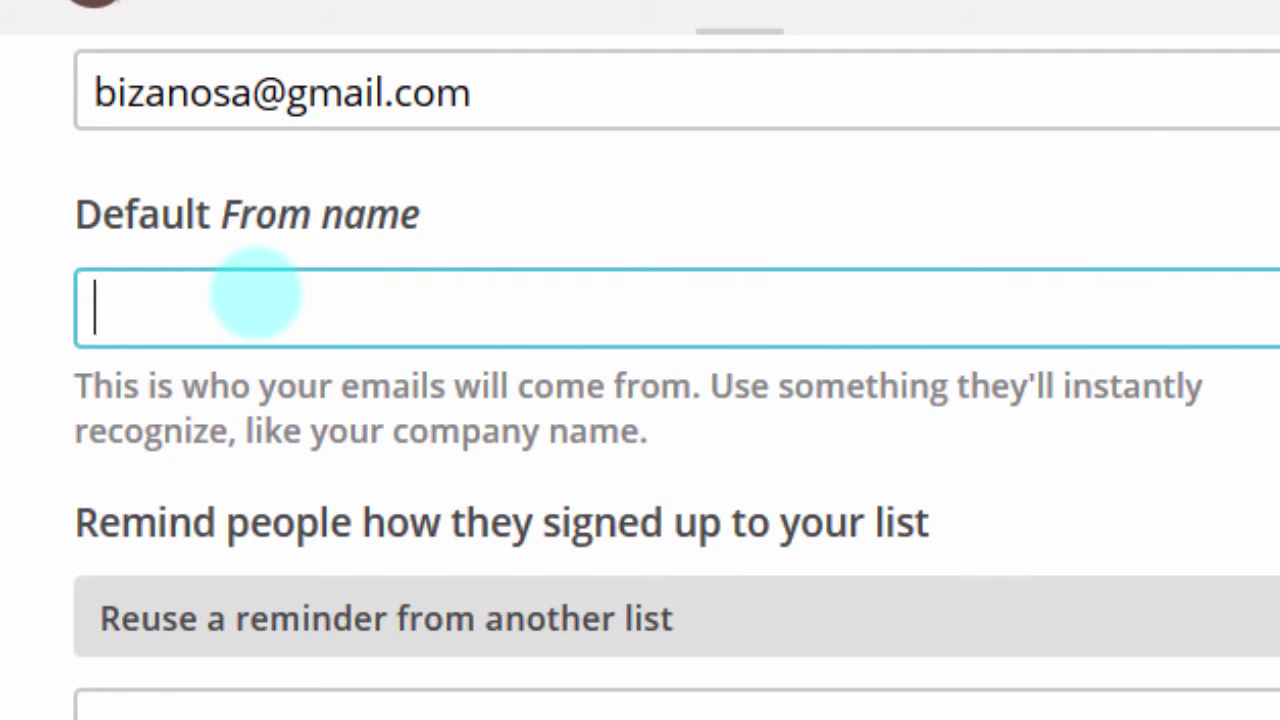
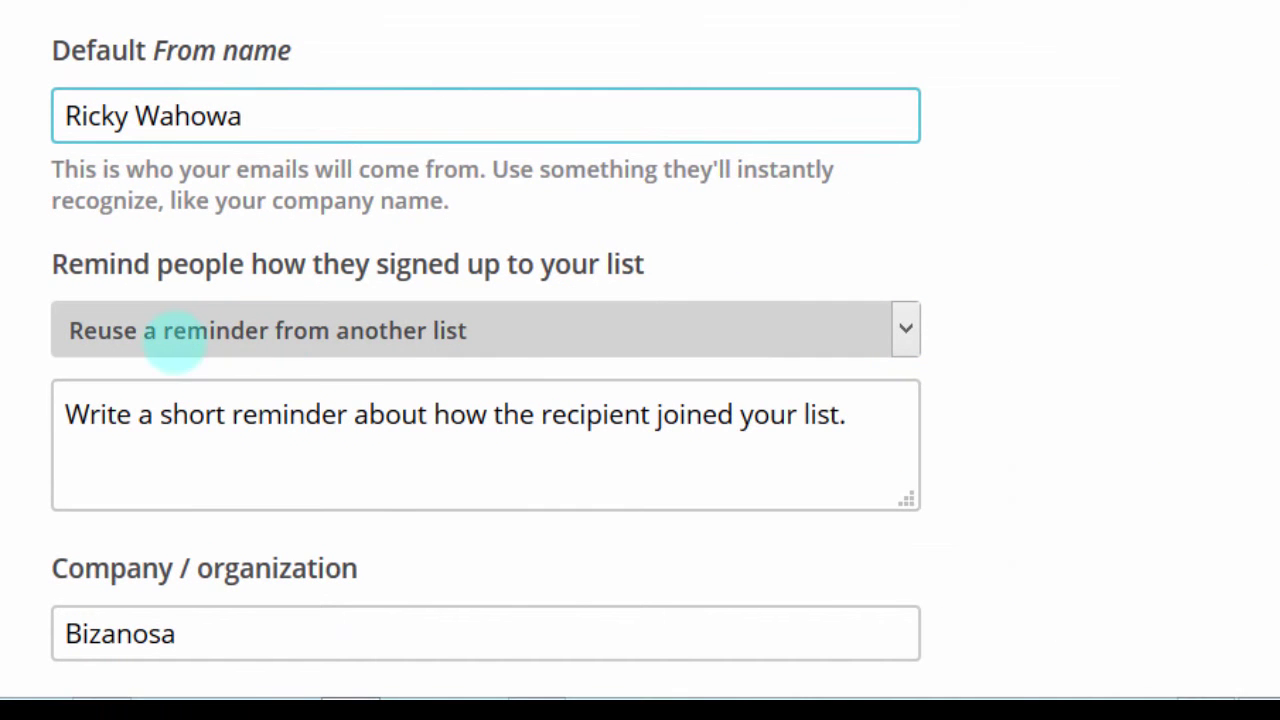
Step: Reuse the Bizanosa Tips signup reminder and review the prefilled company and address fields
left_click(509, 331)
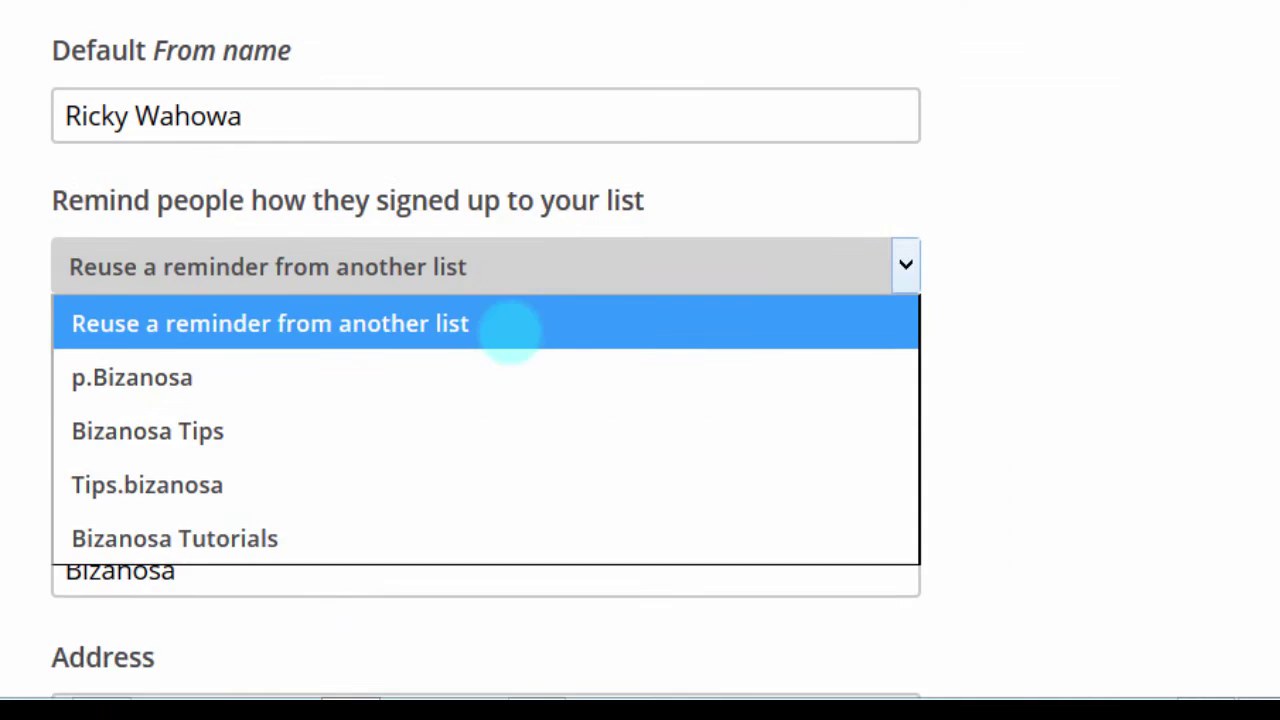
left_click(386, 376)
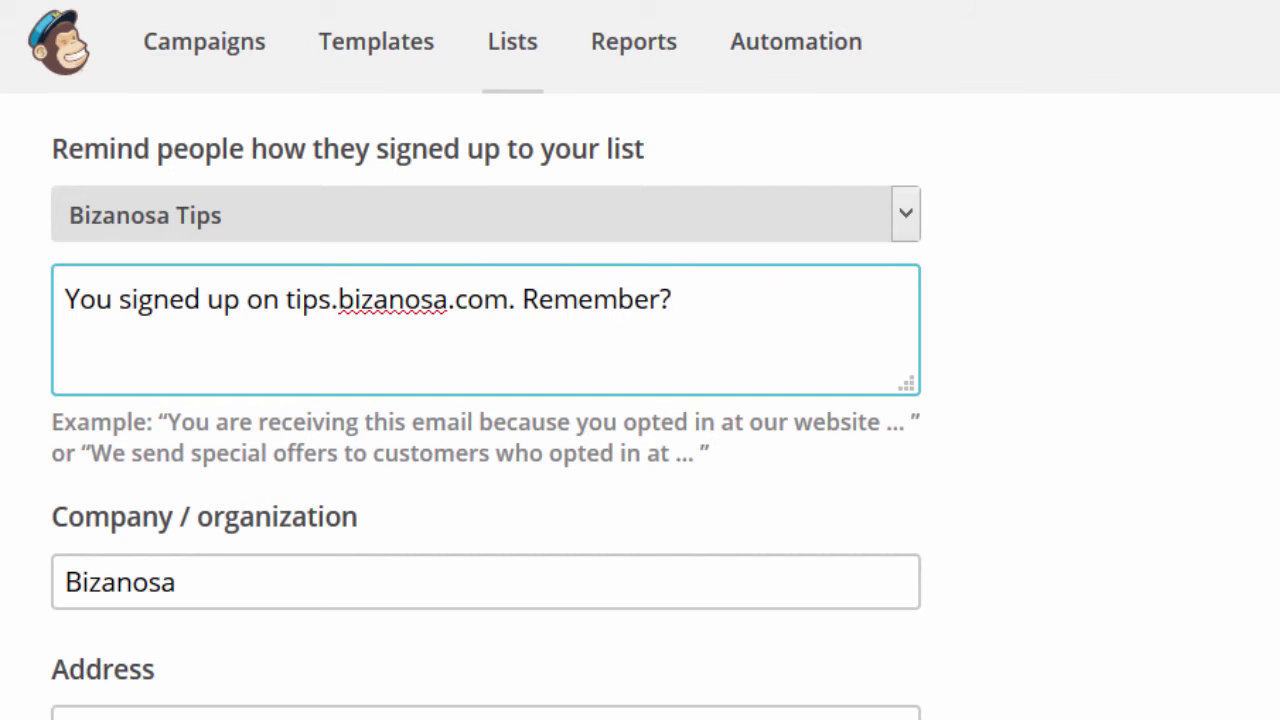
scroll(486, 400, "down", 3)
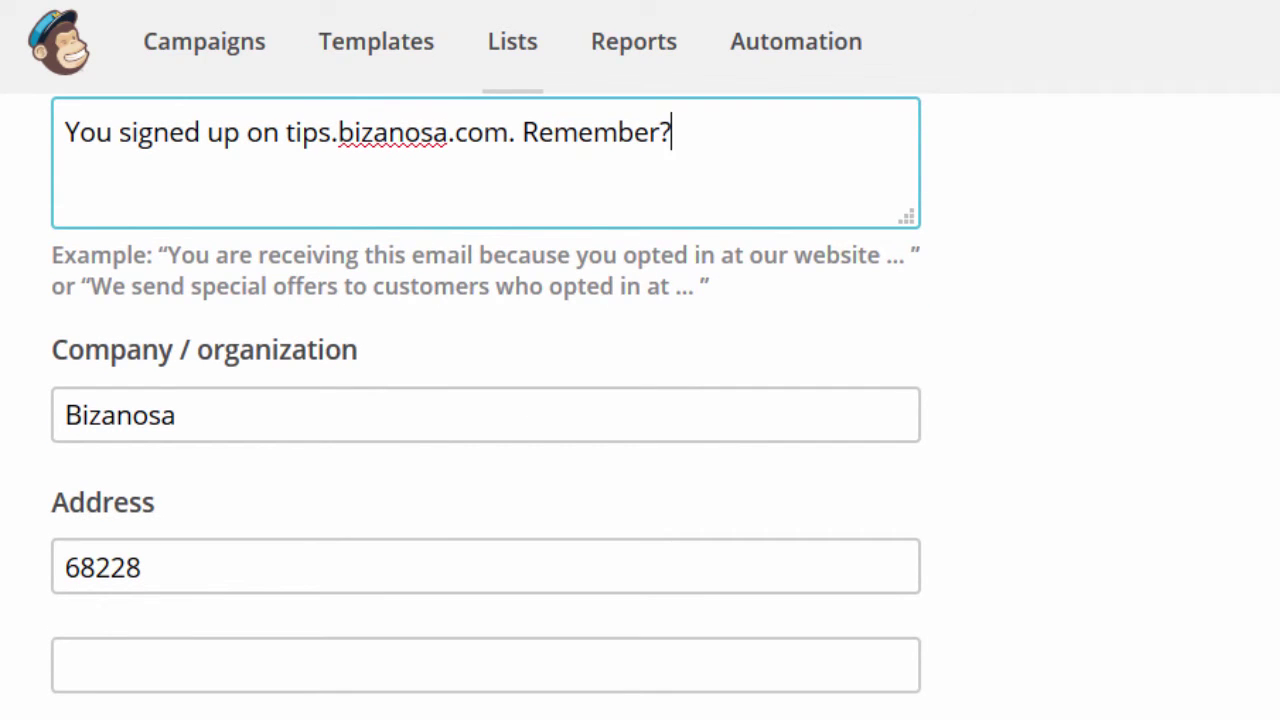
scroll(486, 400, "down", 4)
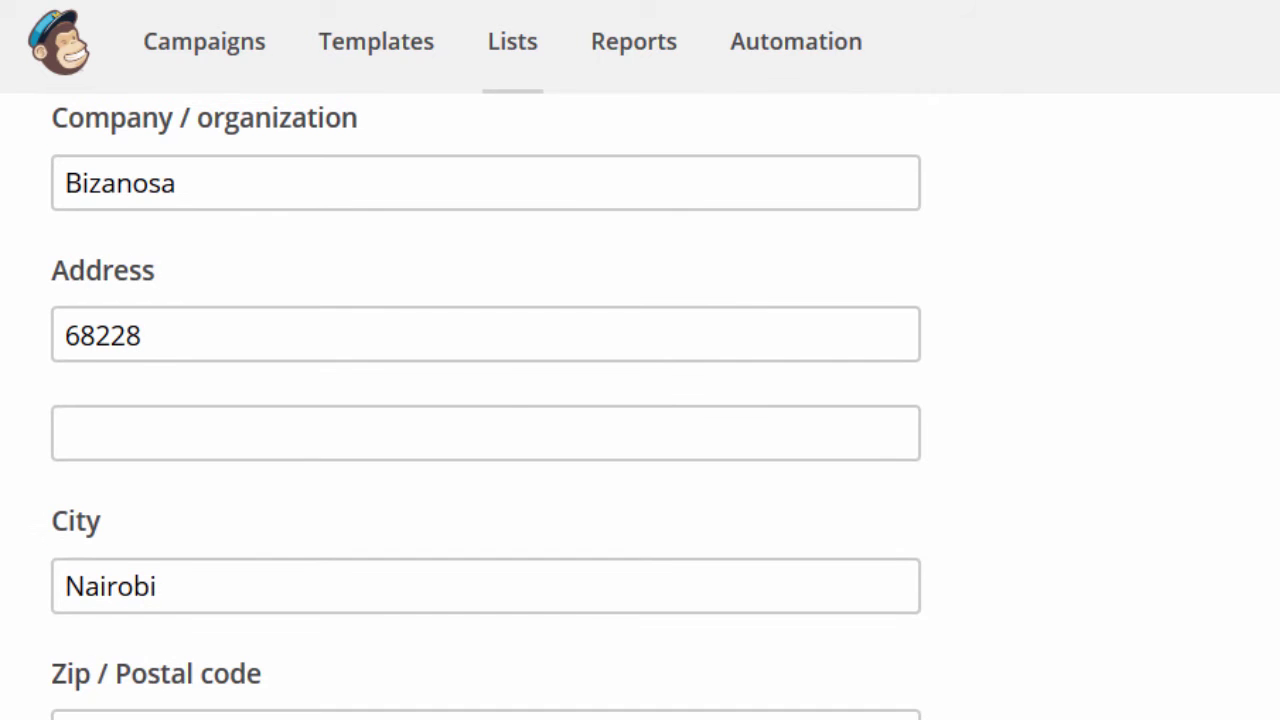
scroll(486, 400, "down", 10)
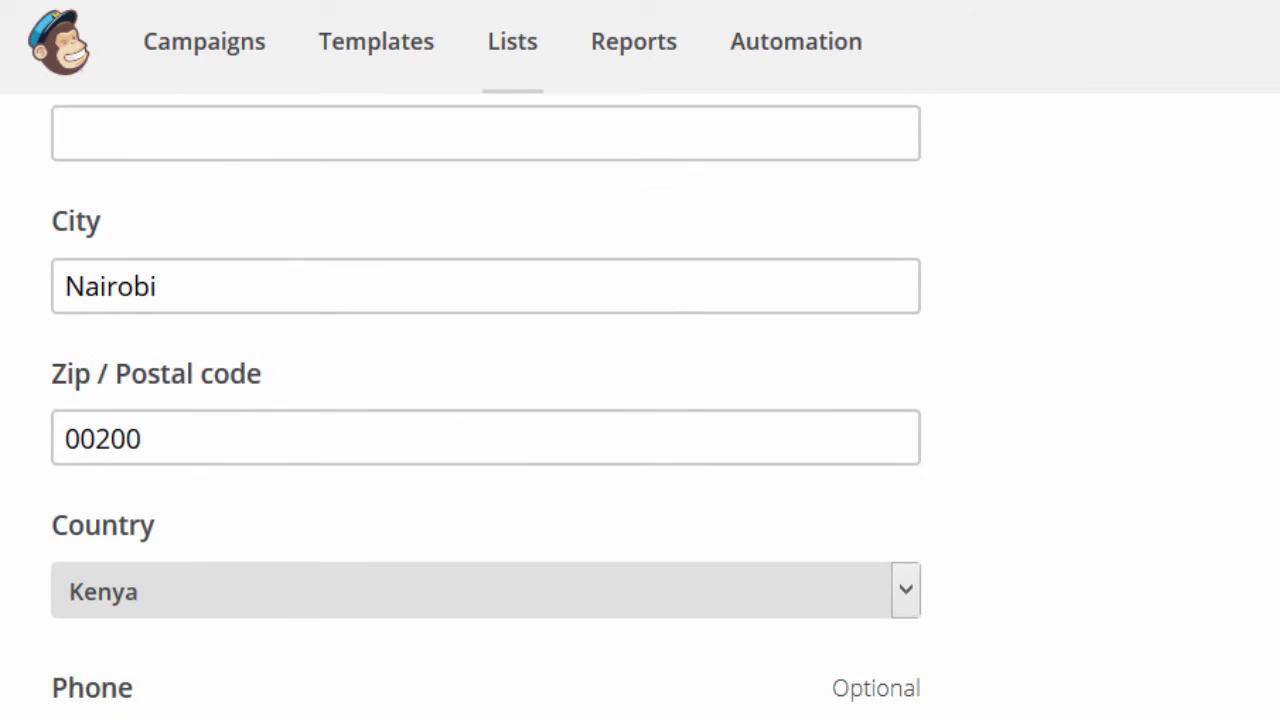
scroll(486, 406, "down", 8)
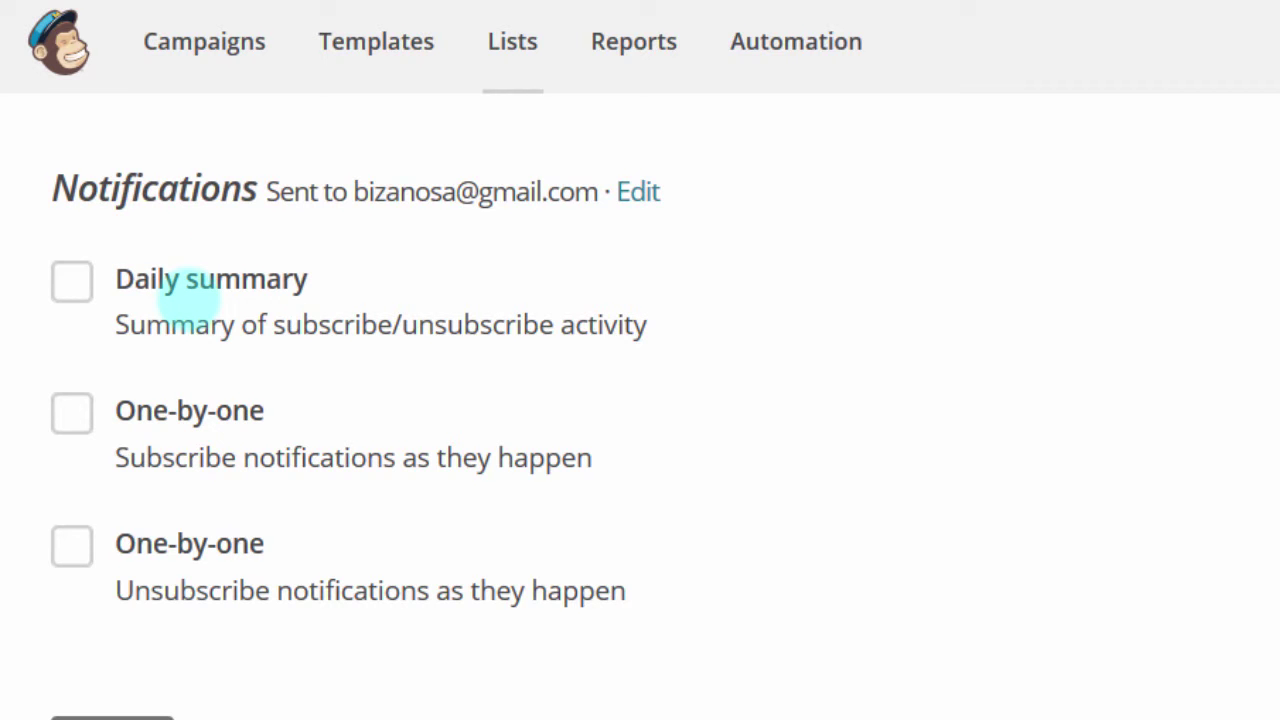
Step: Enable Daily summary notifications and save NewList
left_click(72, 274)
scroll(72, 274, "down", 1)
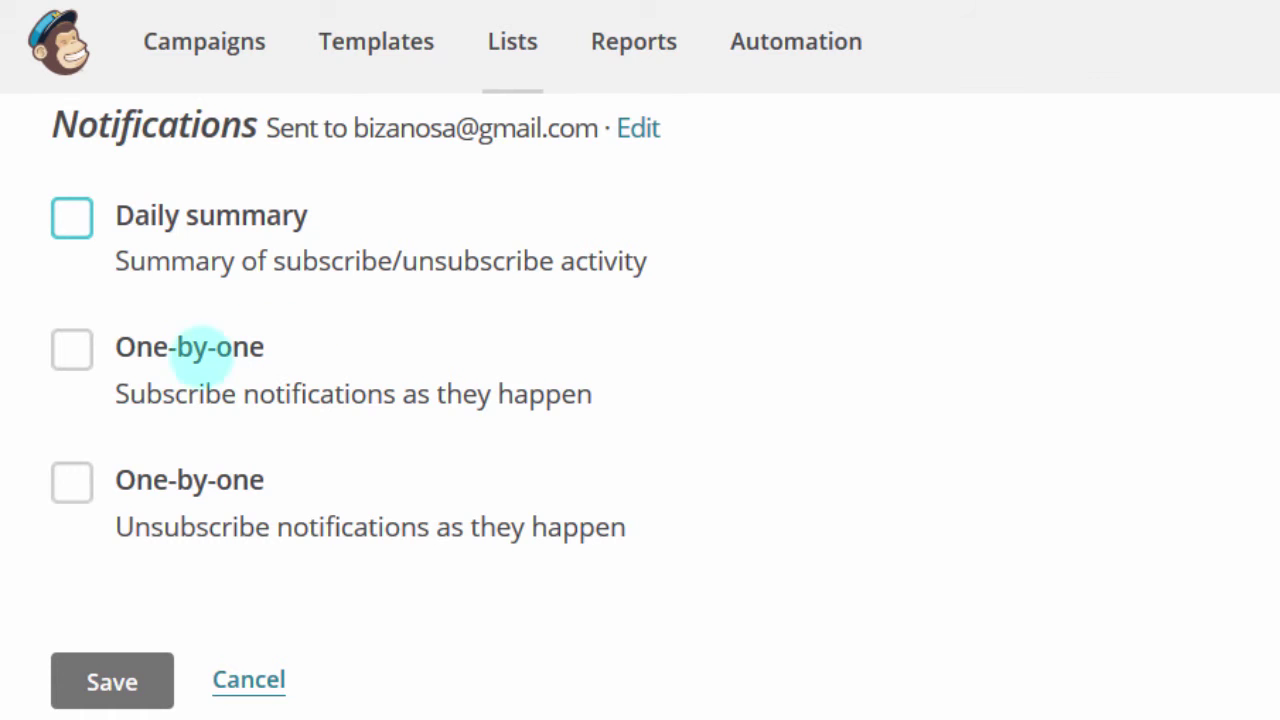
left_click(358, 216)
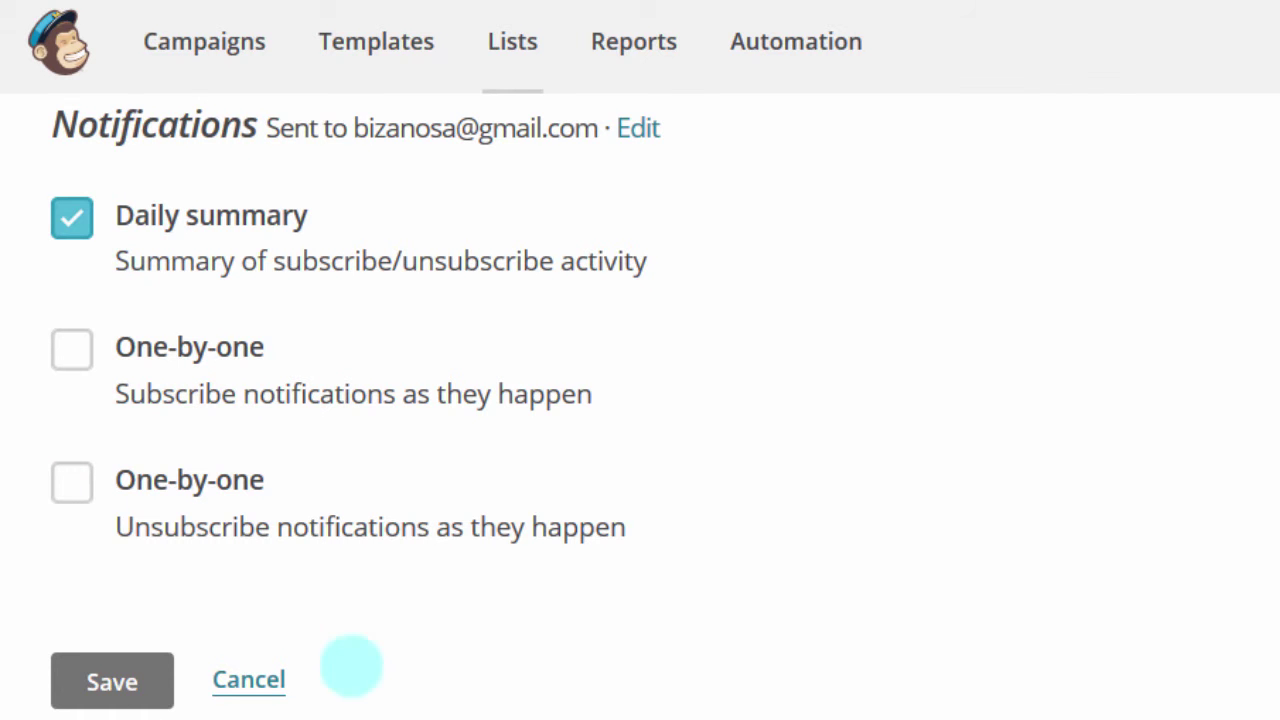
left_click(115, 684)
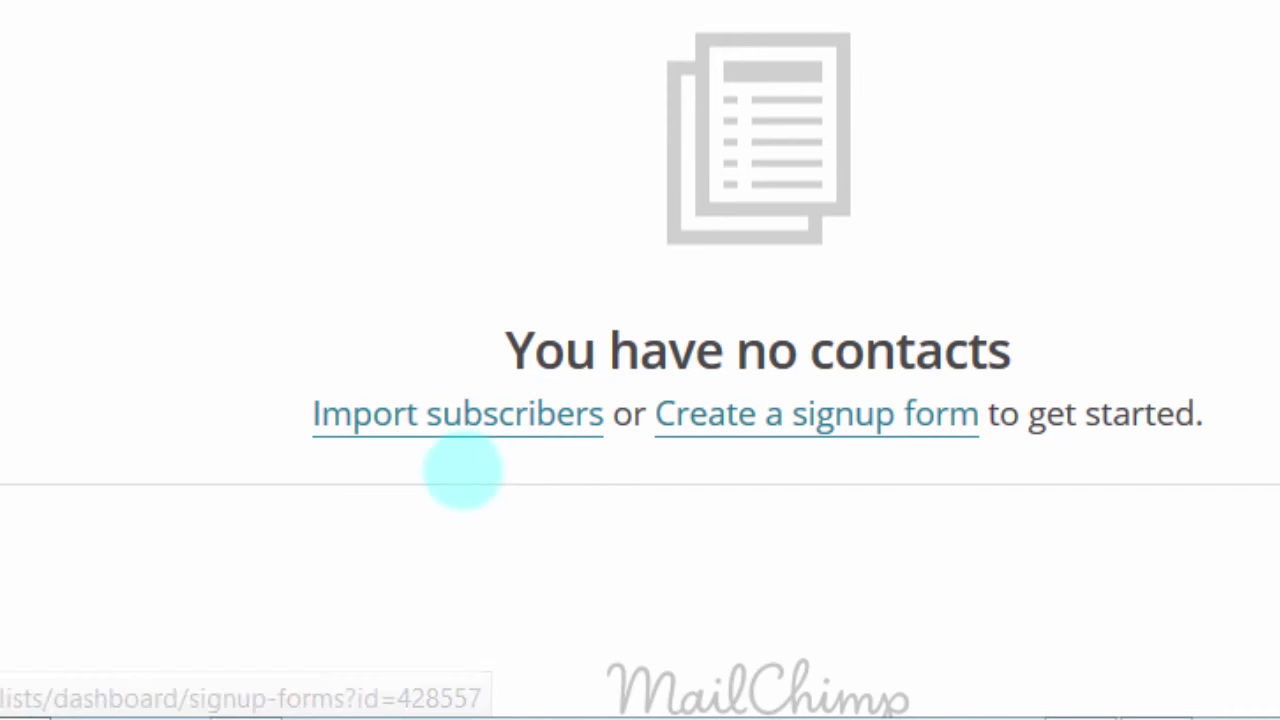
Step: Start importing subscribers into NewList from its empty contacts page
left_click(465, 418)
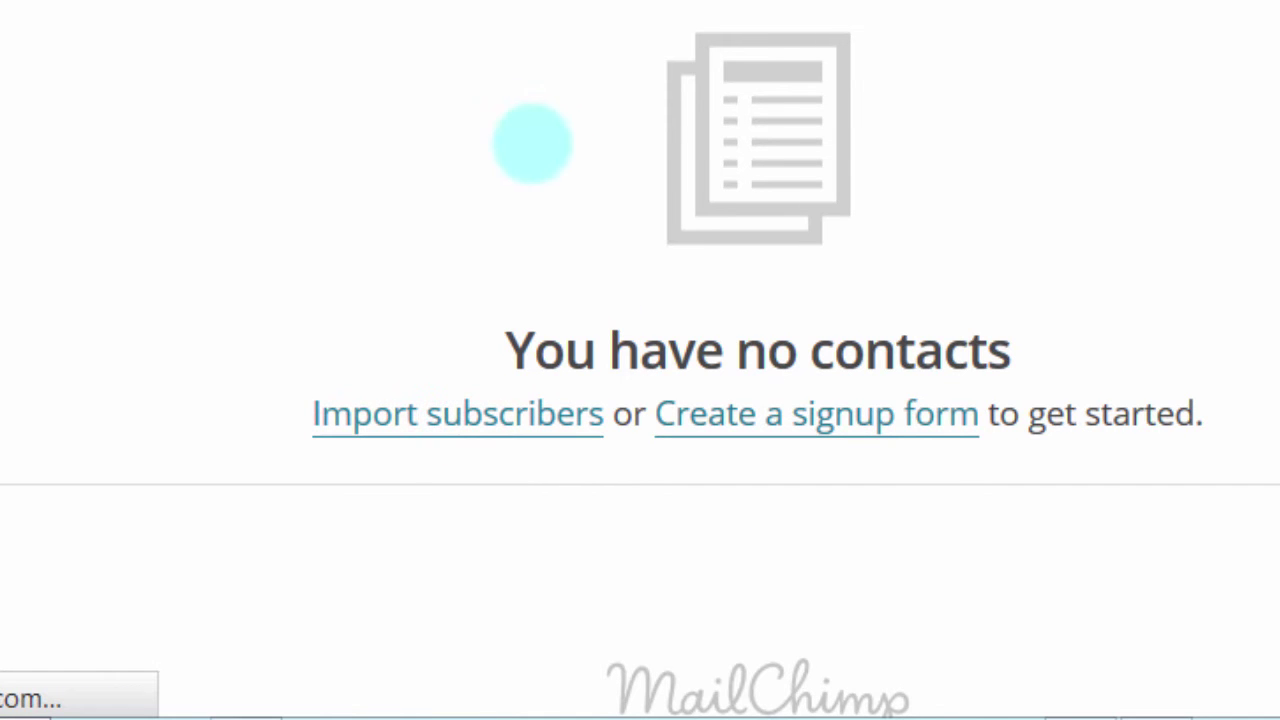
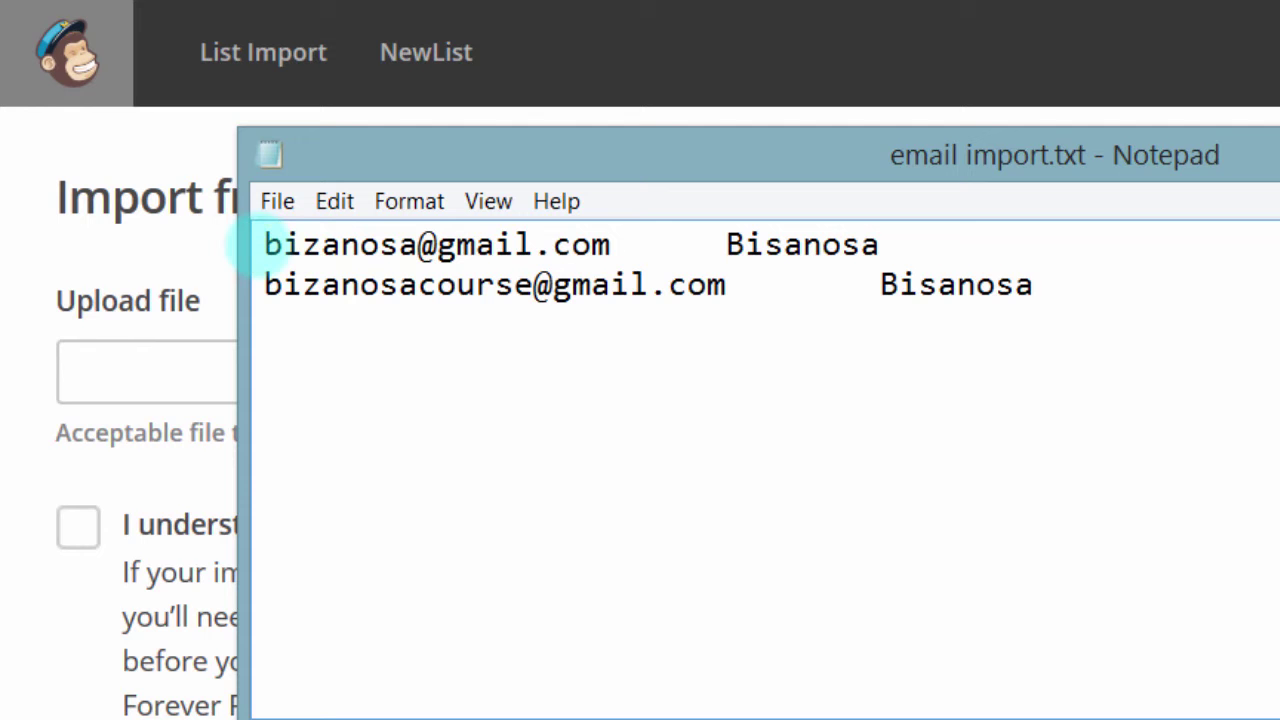
Step: Inspect the email and first-name columns on line 1 of email import.txt
left_click_drag(472, 143, 502, 28)
left_click(300, 126)
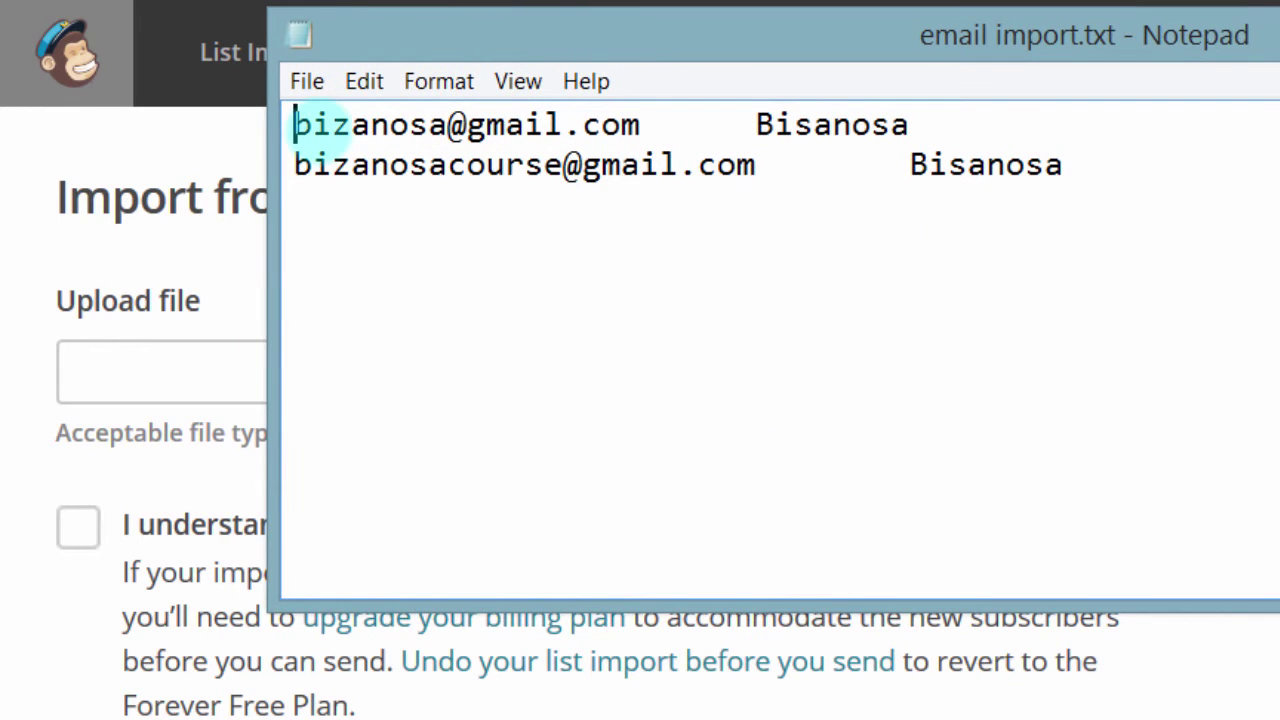
left_click_drag(292, 125, 640, 125)
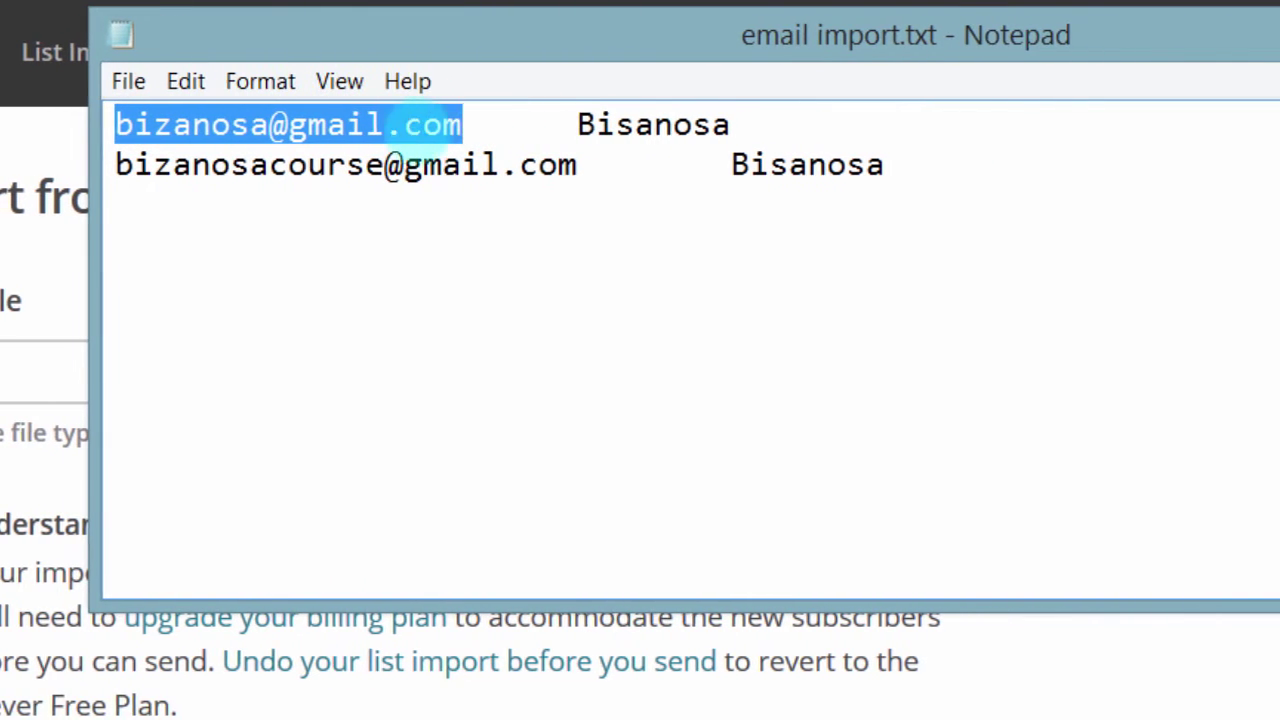
left_click(157, 123)
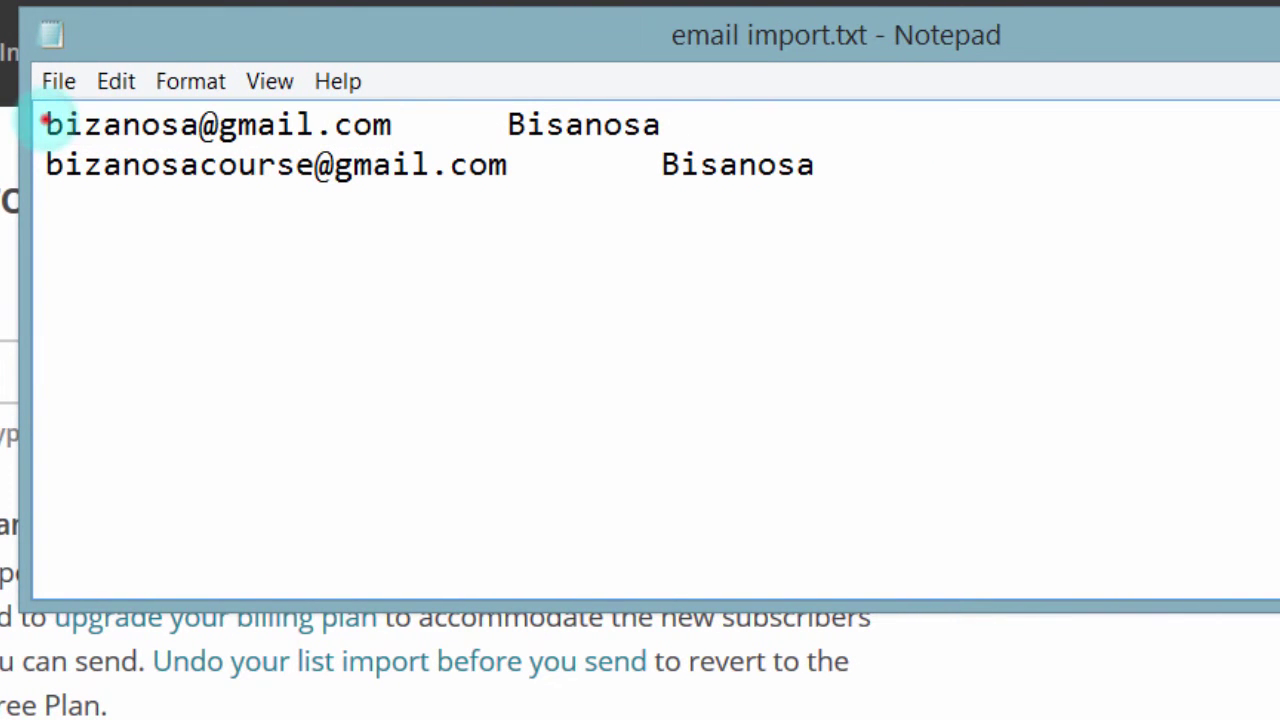
left_click_drag(44, 122, 395, 124)
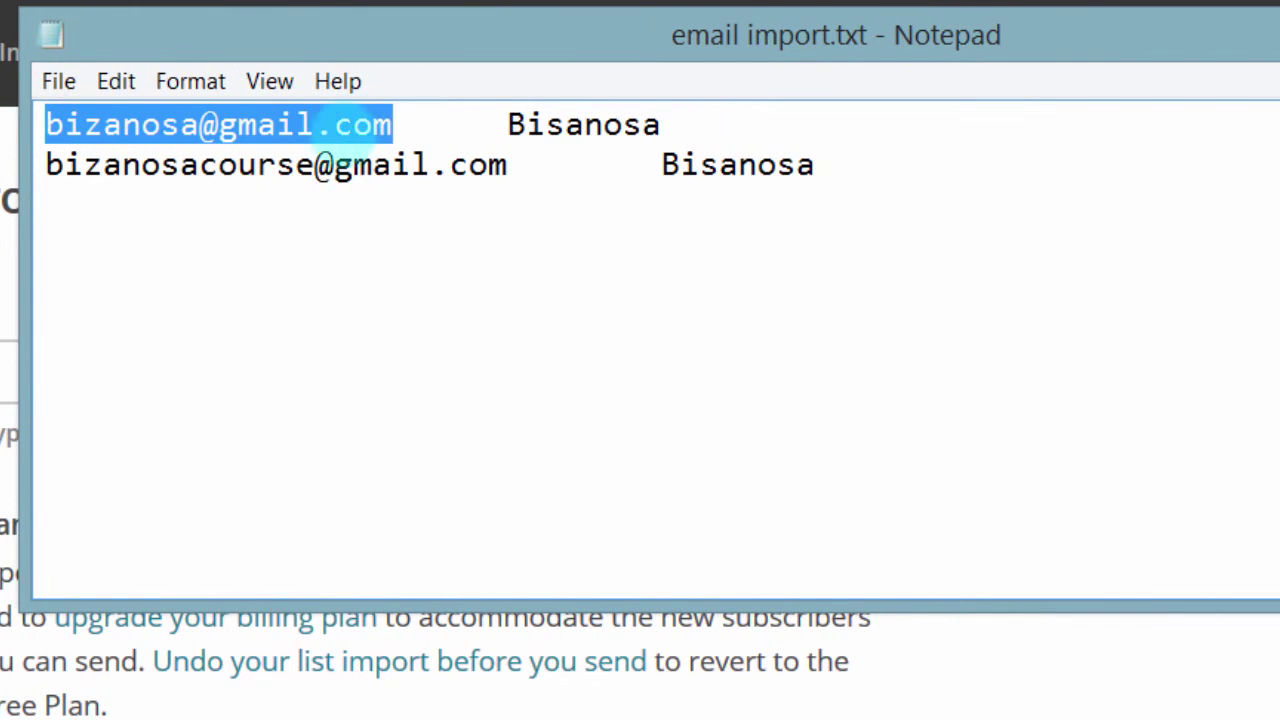
left_click(400, 130)
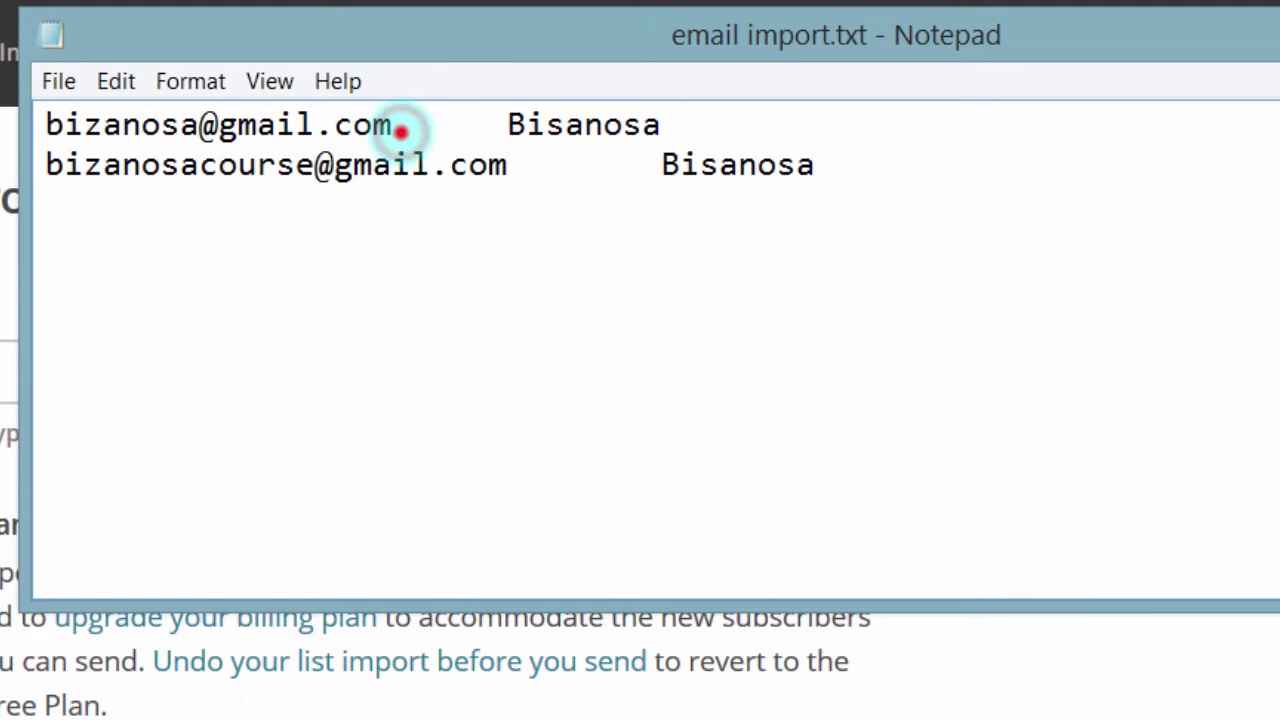
left_click_drag(400, 130, 480, 124)
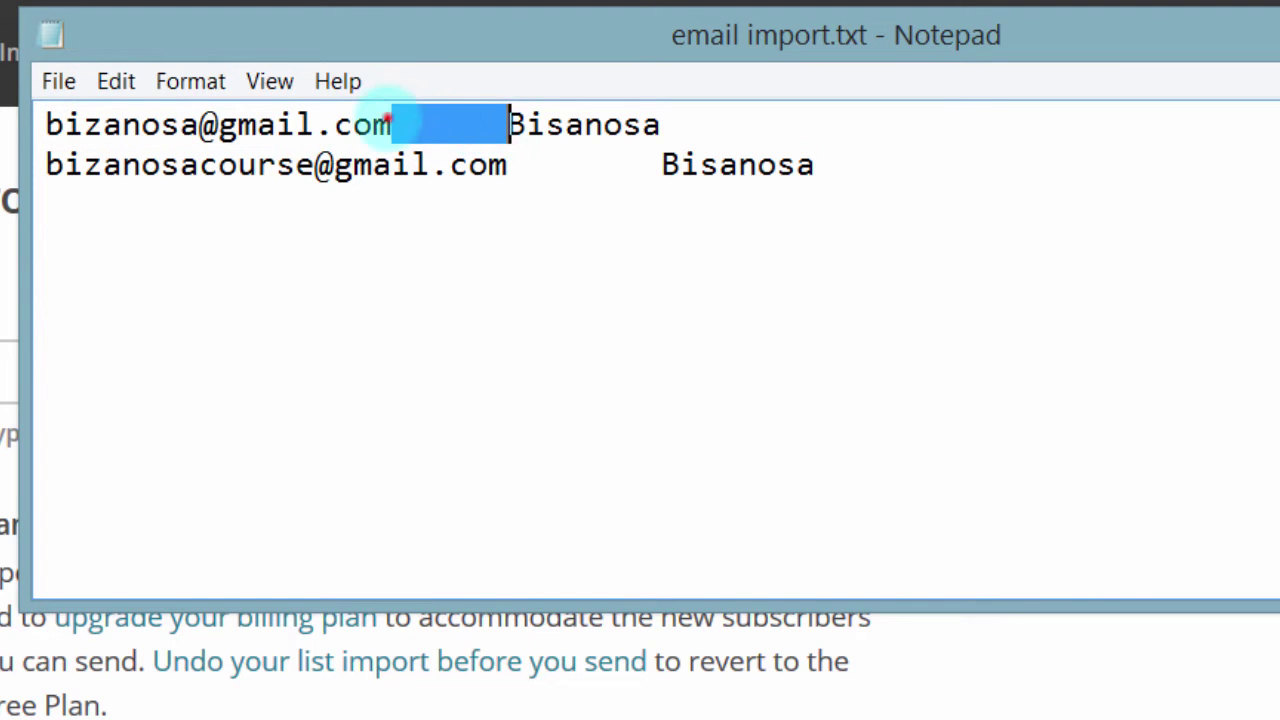
left_click(390, 124)
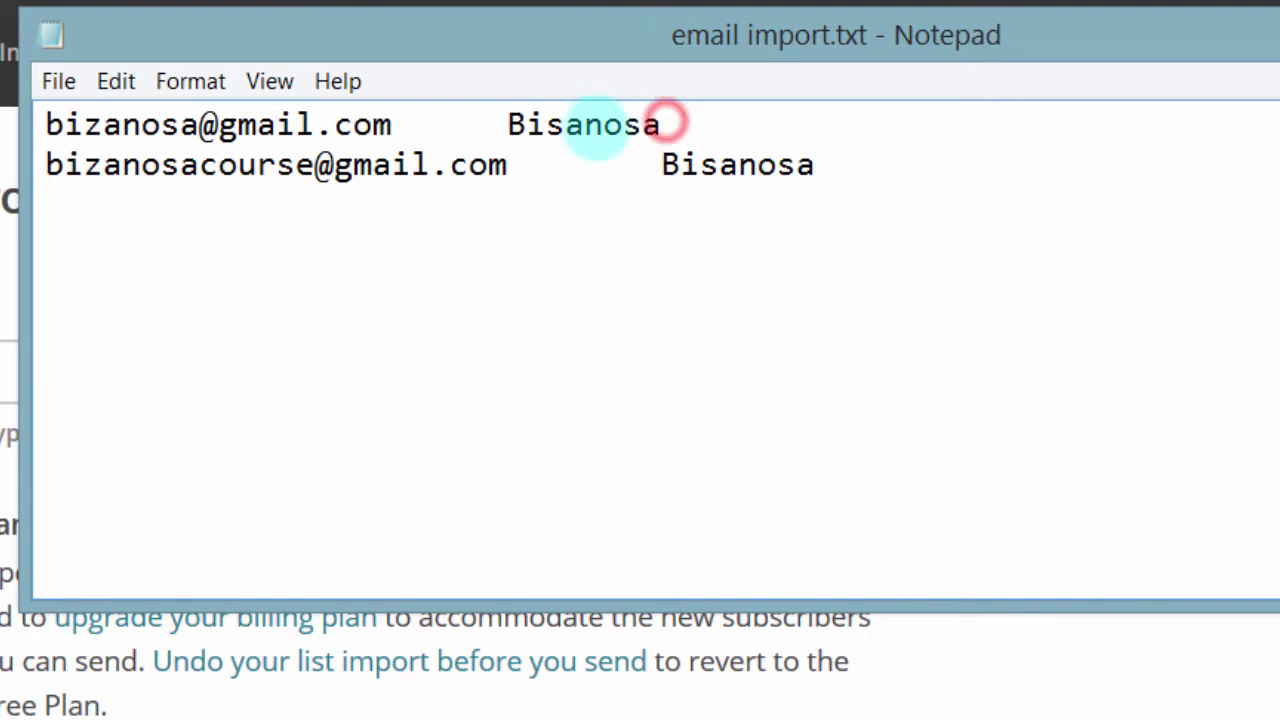
left_click_drag(666, 121, 505, 121)
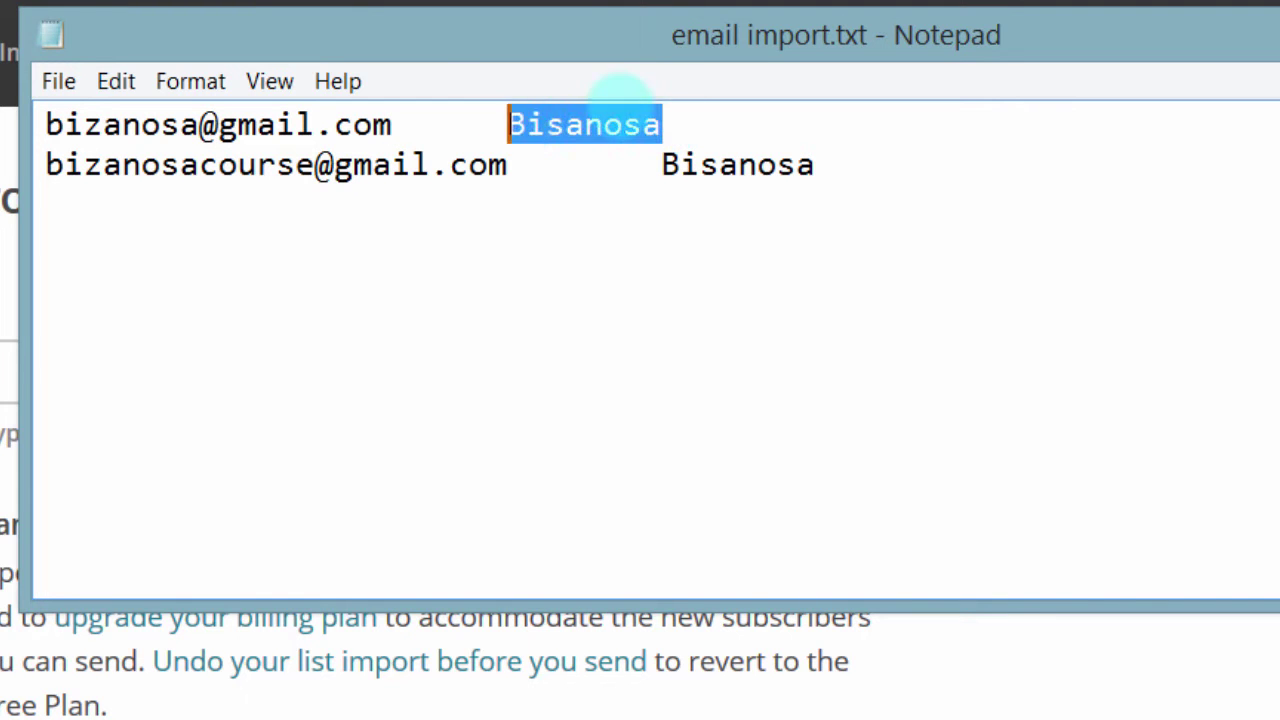
left_click(676, 122)
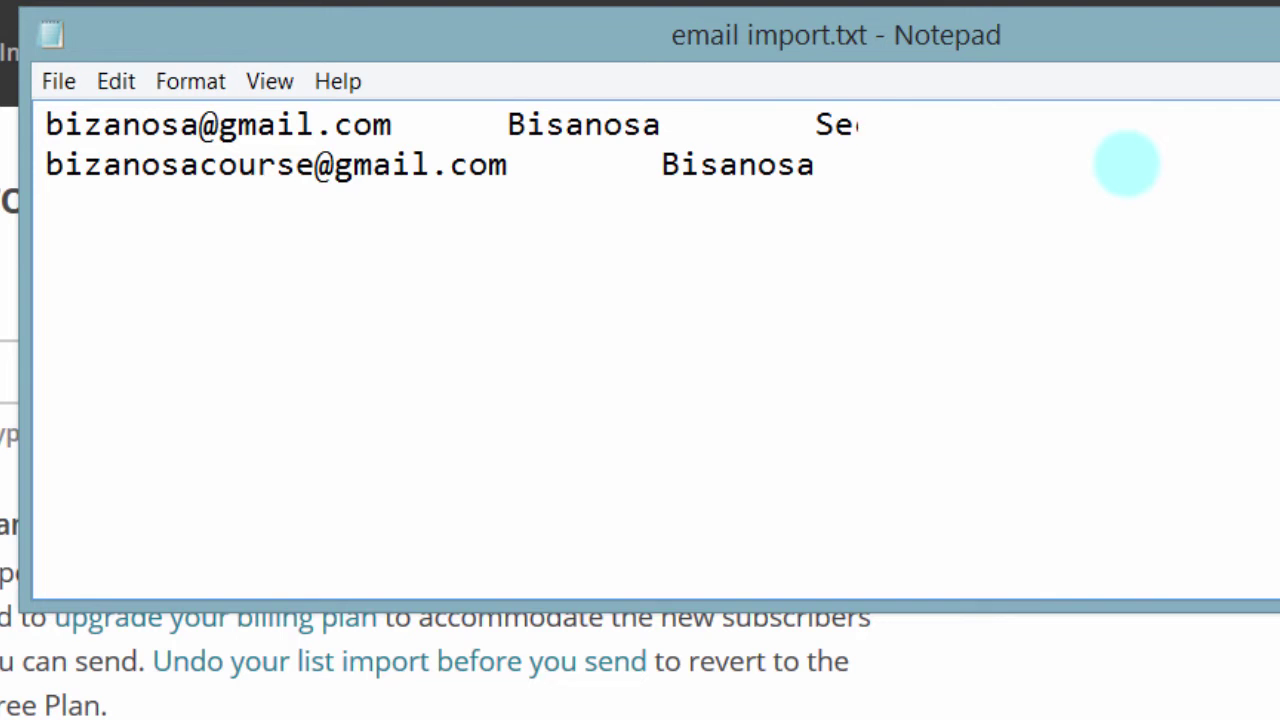
Step: Append a tab-separated 'Second' to both subscriber lines, then check all three columns
key("Tab")
type("Second")
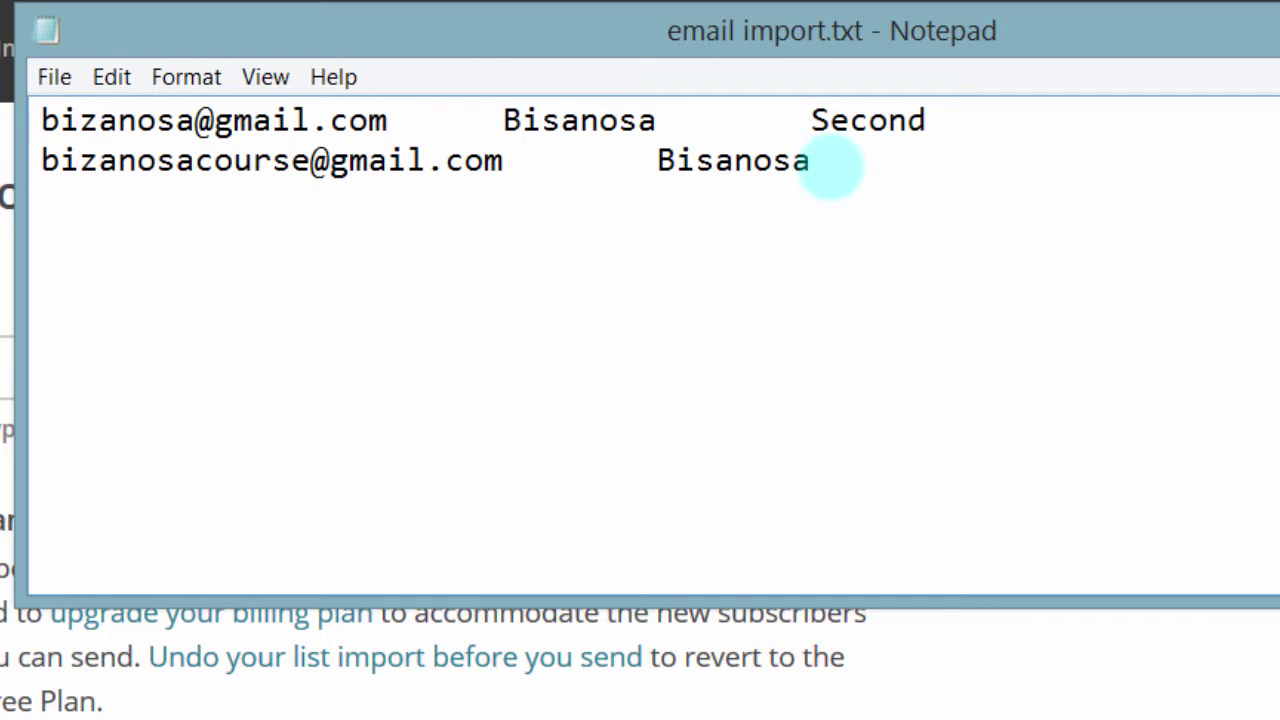
key("Tab")
type("Second")
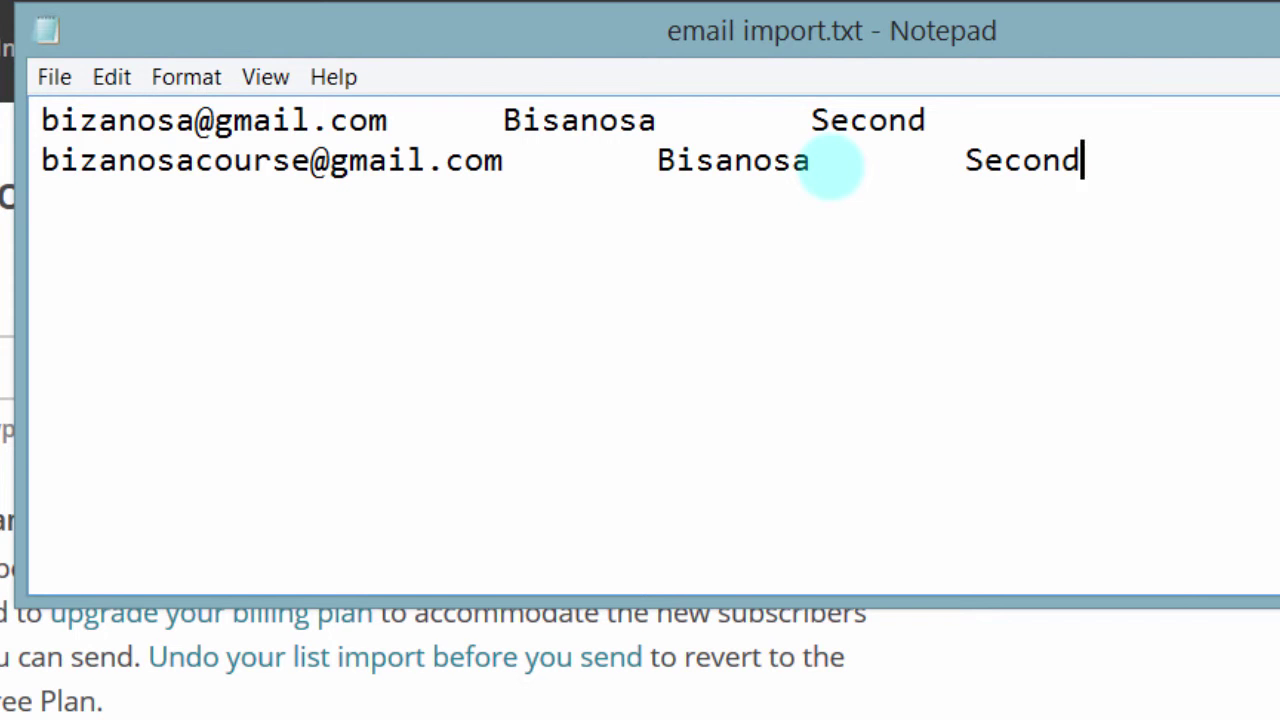
left_click_drag(41, 120, 352, 120)
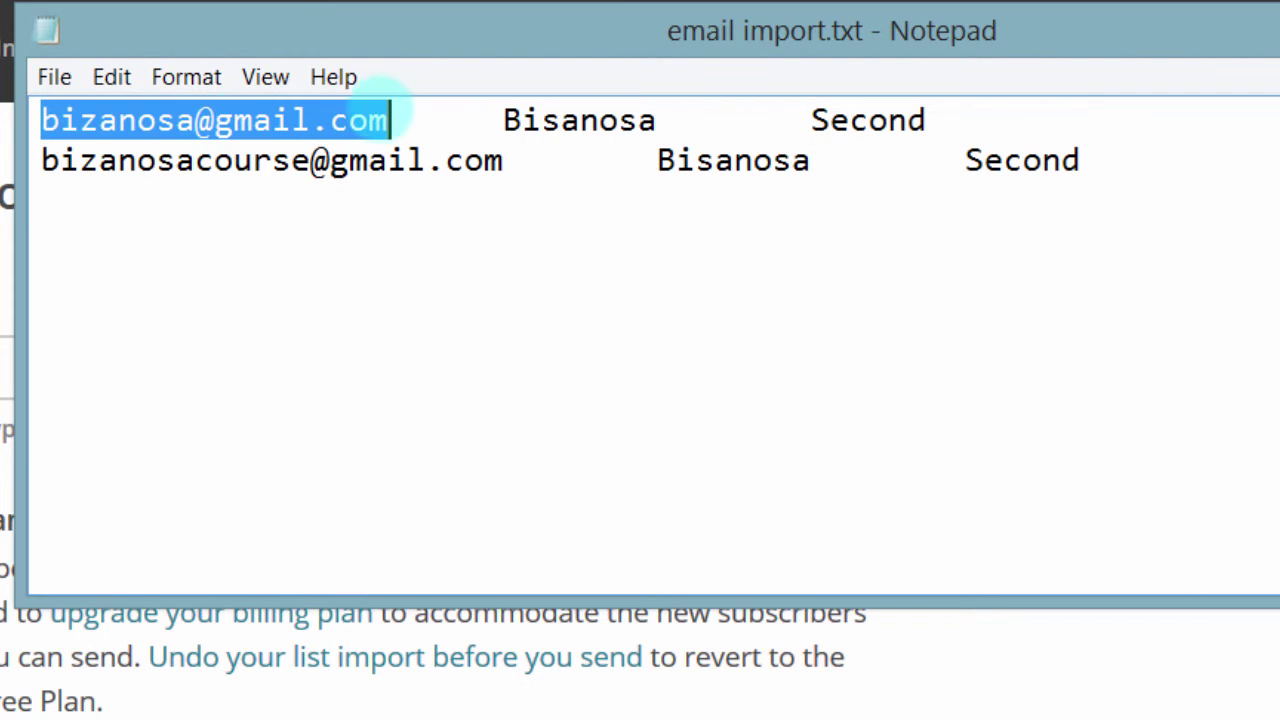
left_click_drag(493, 120, 643, 120)
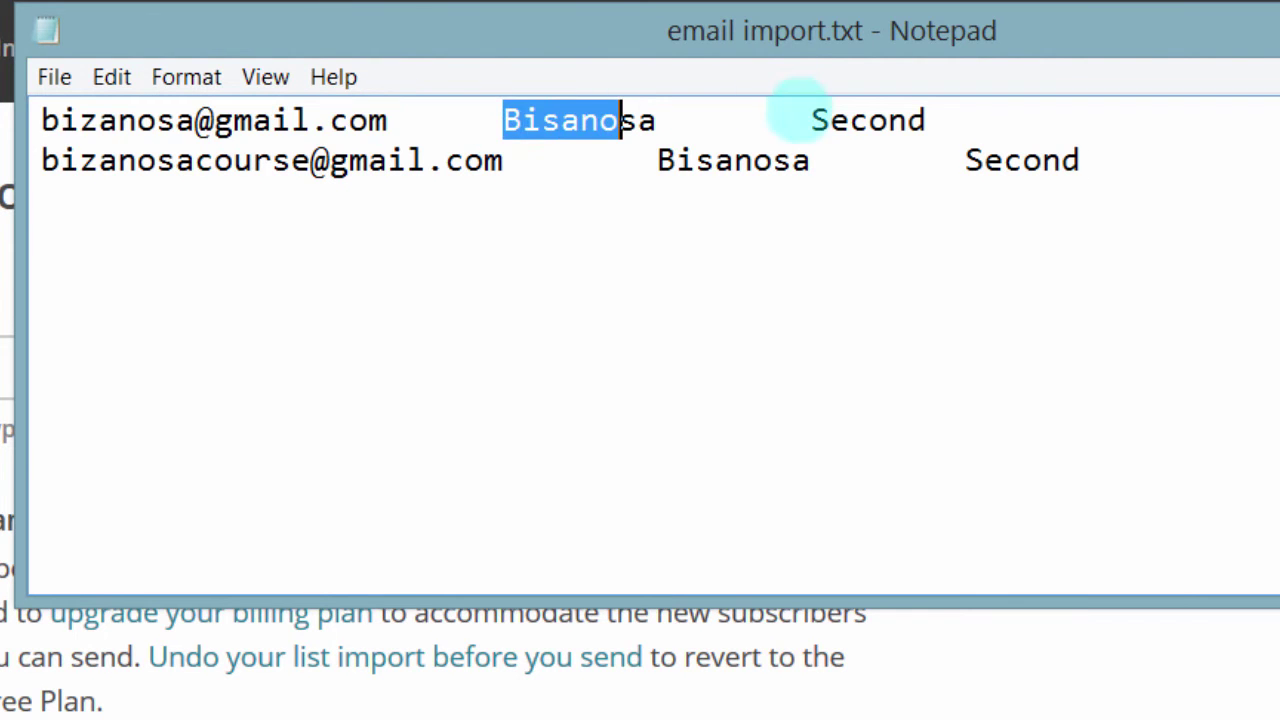
left_click_drag(831, 120, 812, 120)
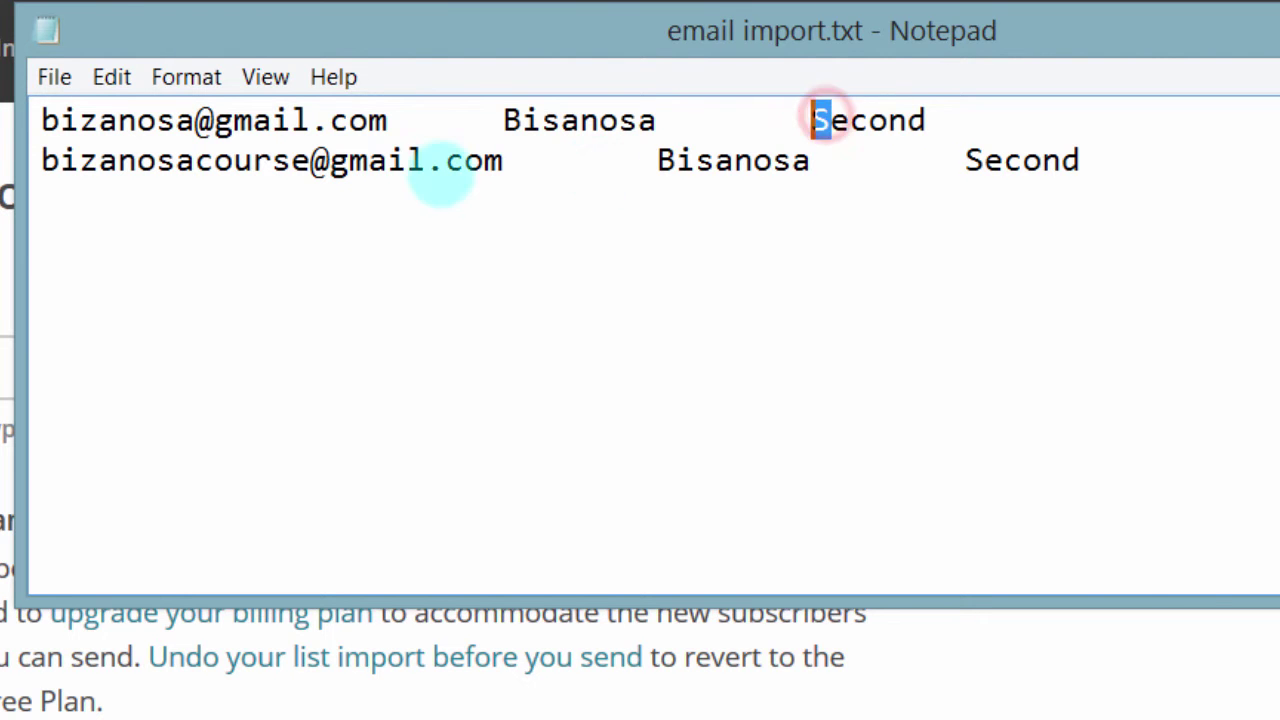
left_click(415, 163)
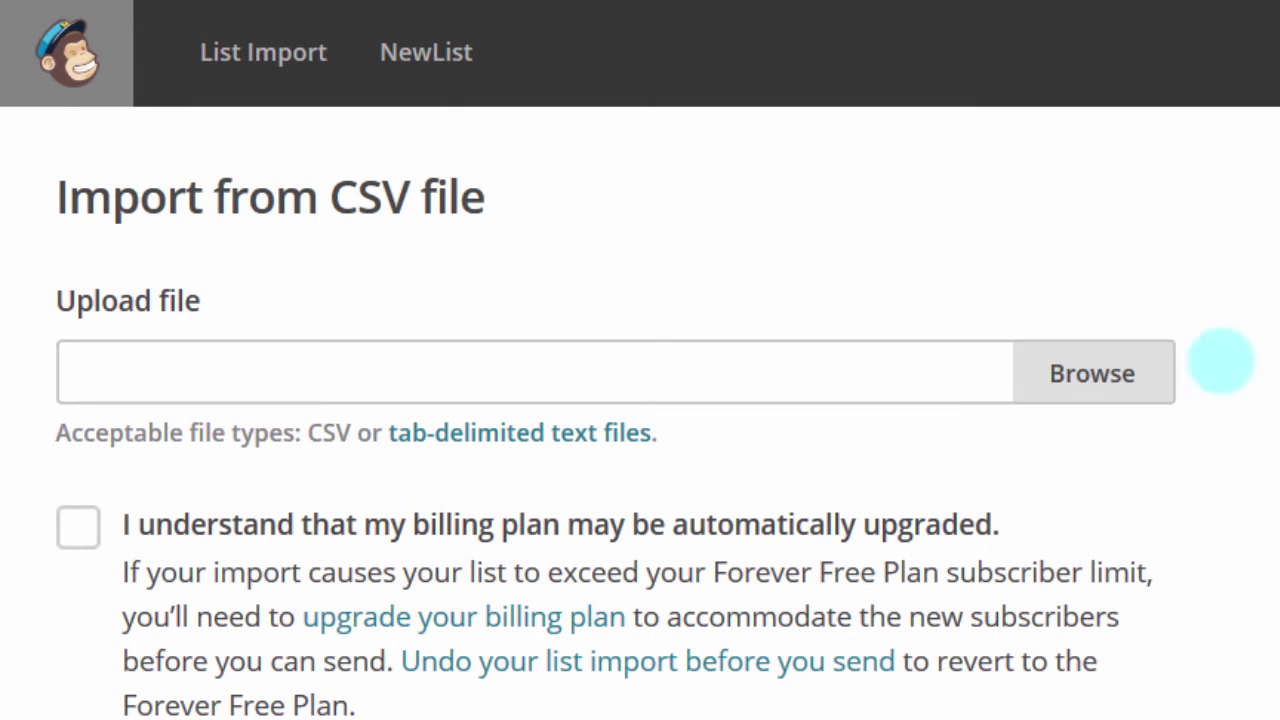
Step: Attach email import.txt as the file to upload
left_click(1092, 373)
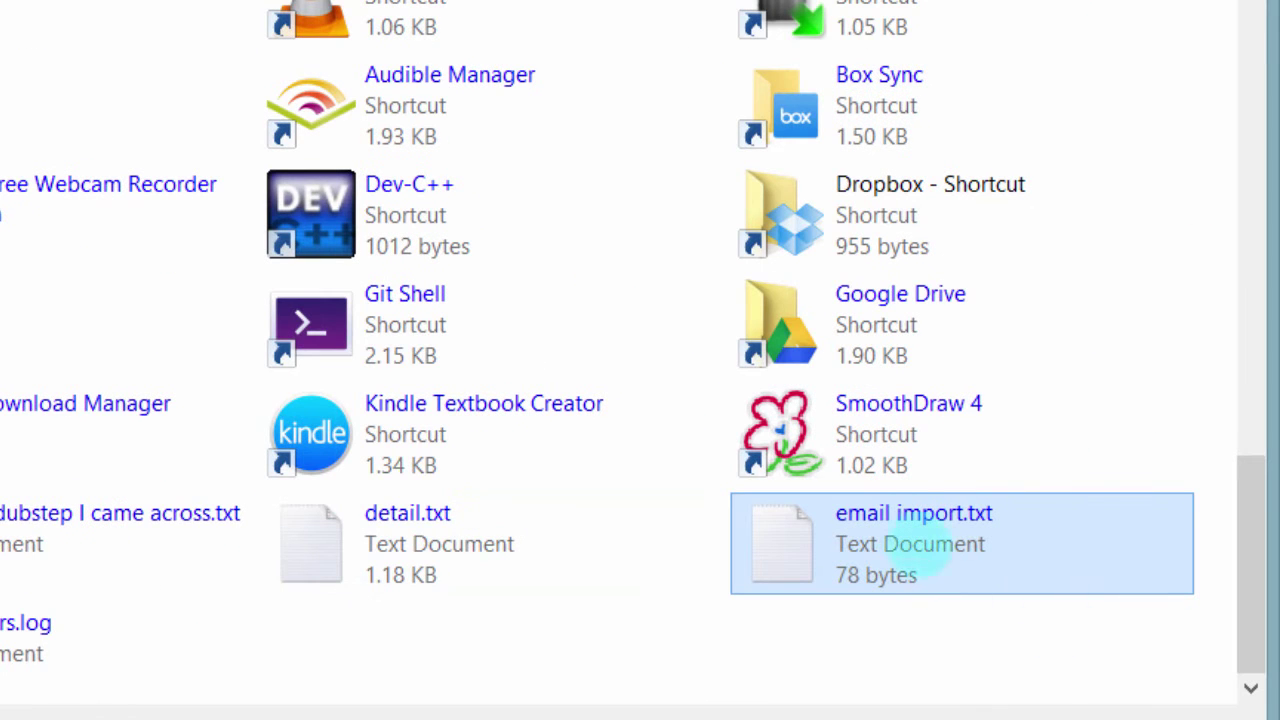
double_click(903, 527)
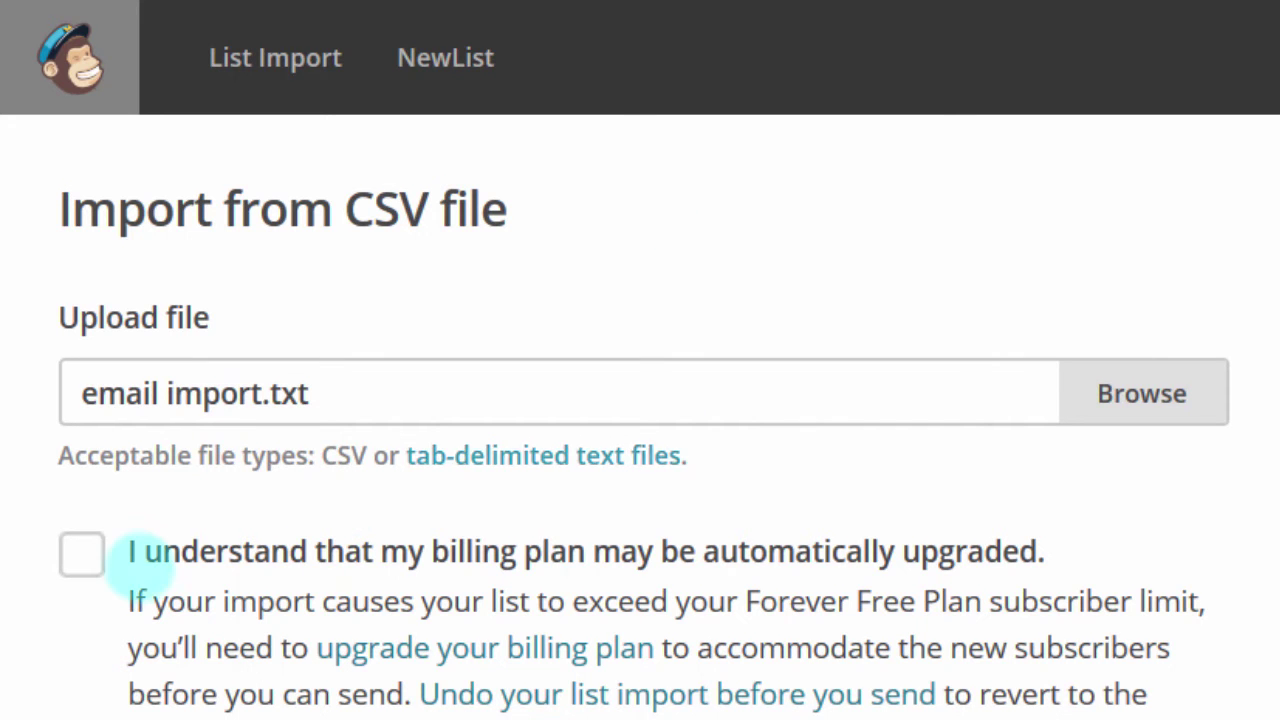
scroll(148, 433, "down", 1)
scroll(148, 433, "down", 3)
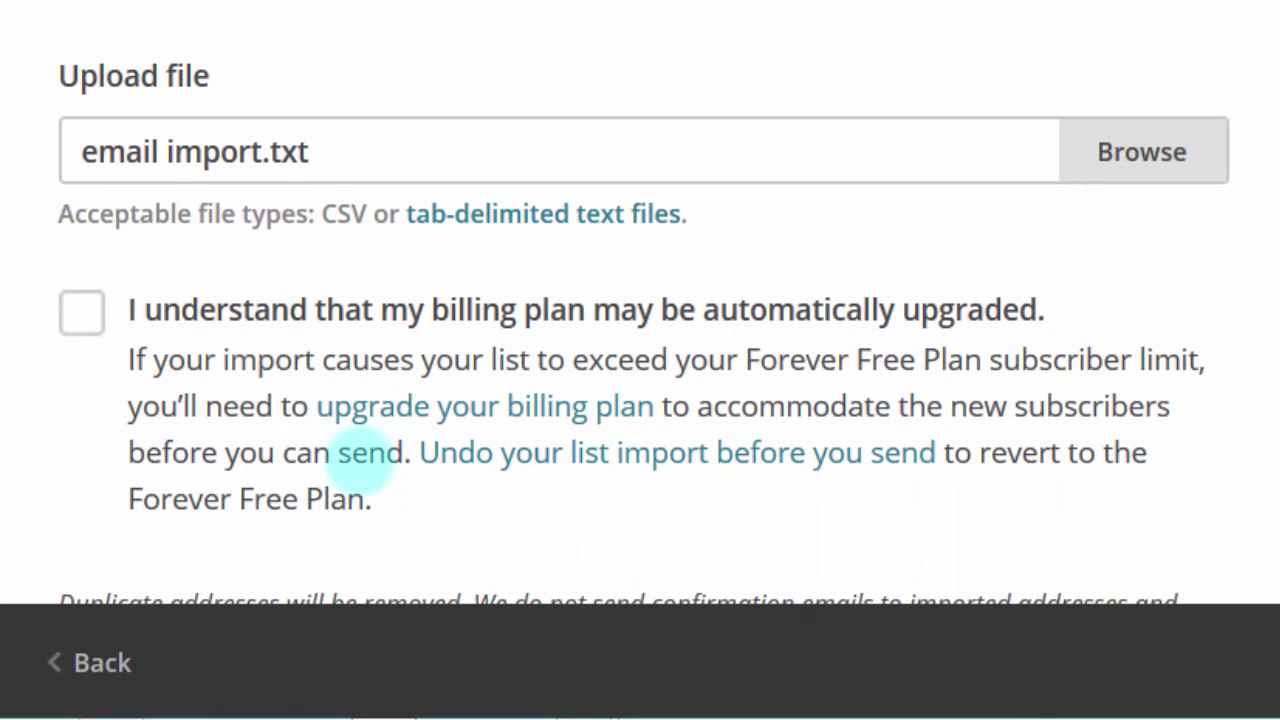
Step: Acknowledge the possible billing plan upgrade and continue to column matching
left_click(81, 311)
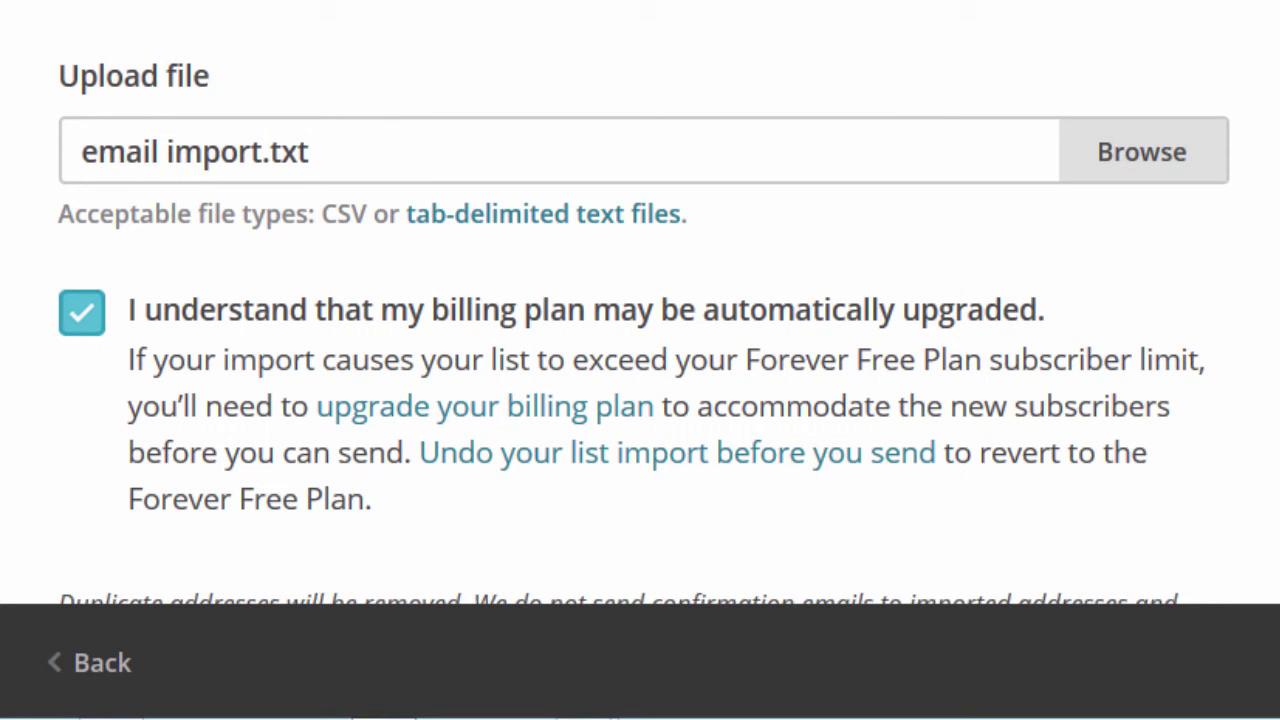
scroll(640, 300, "down", 5)
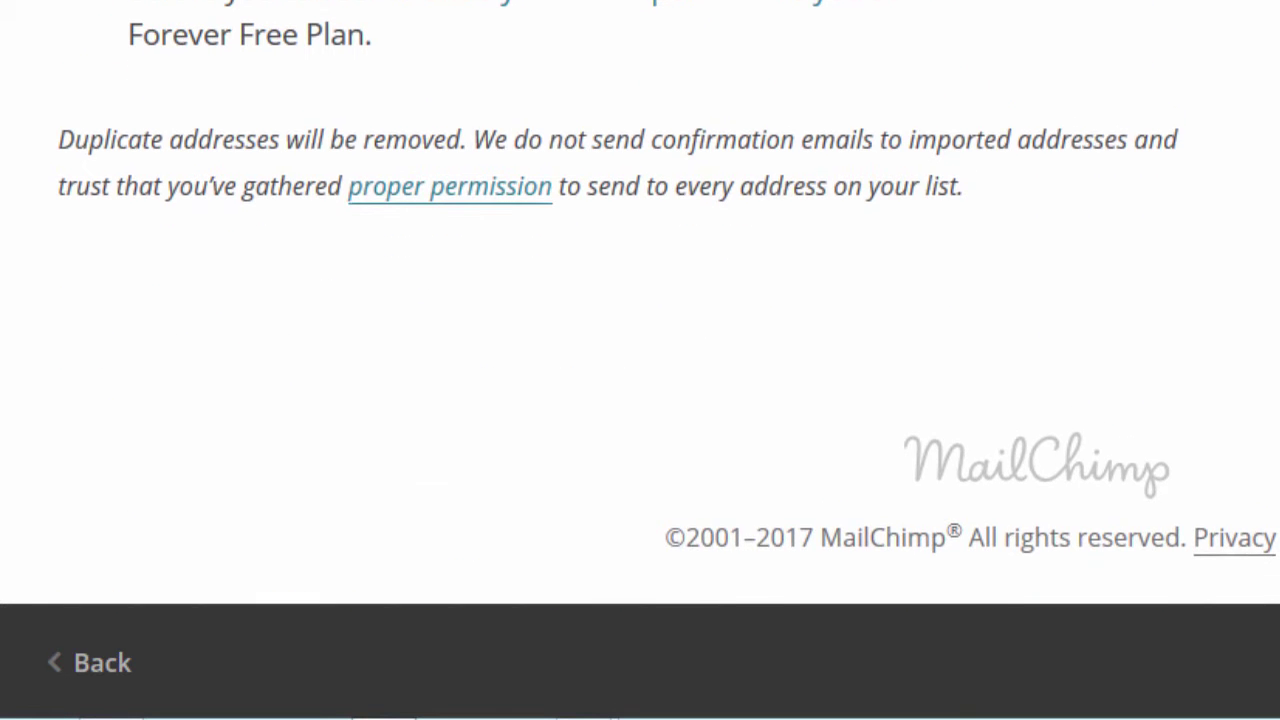
scroll(640, 300, "up", 1)
scroll(640, 300, "up", 1)
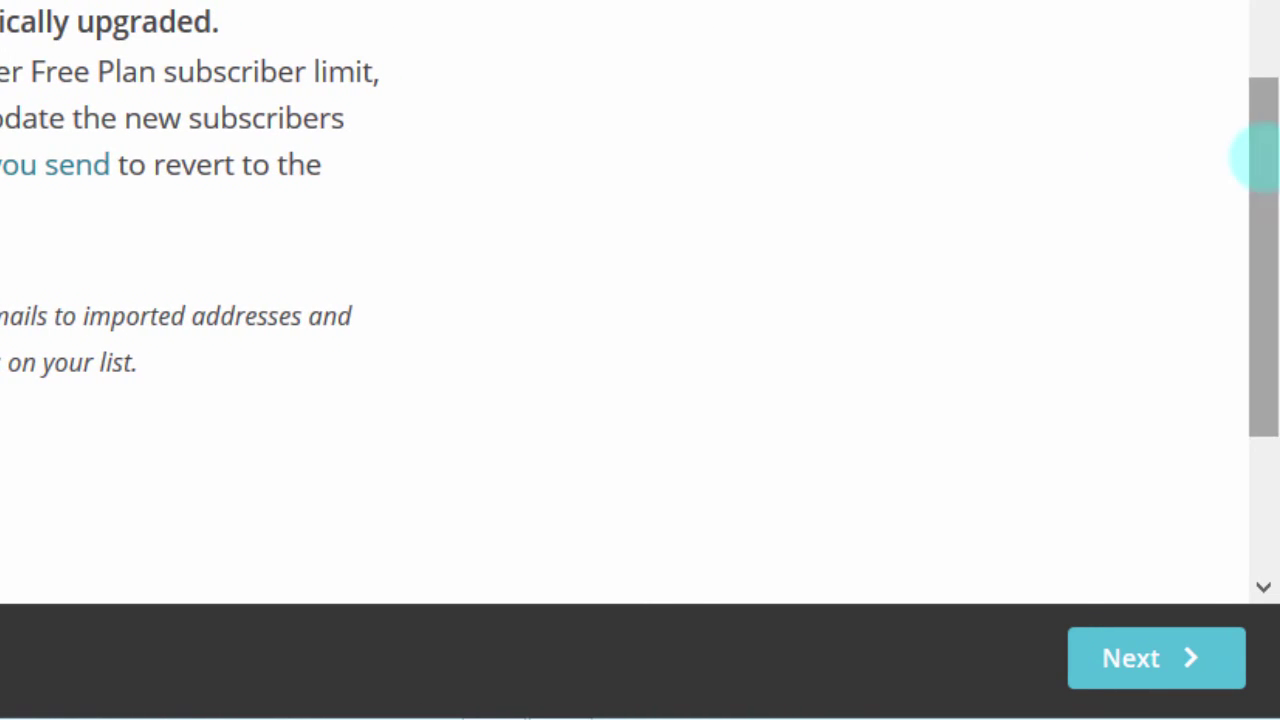
left_click_drag(1262, 157, 1260, 431)
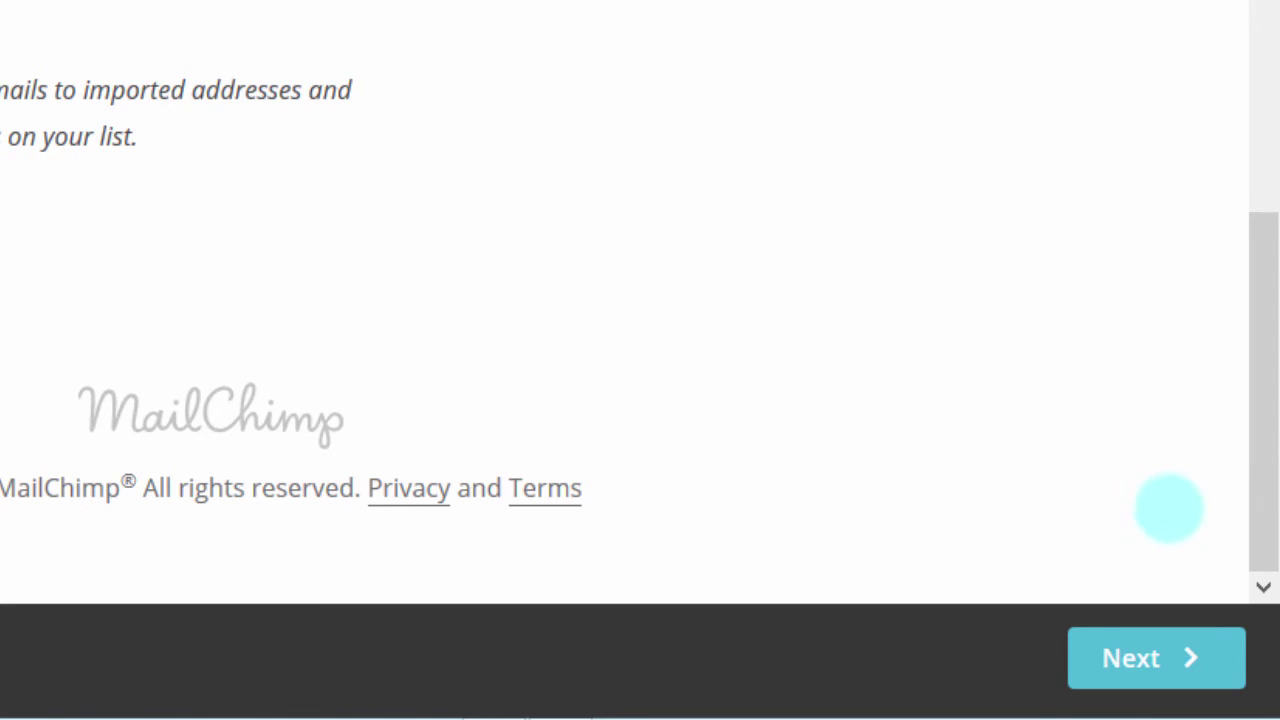
left_click(1129, 656)
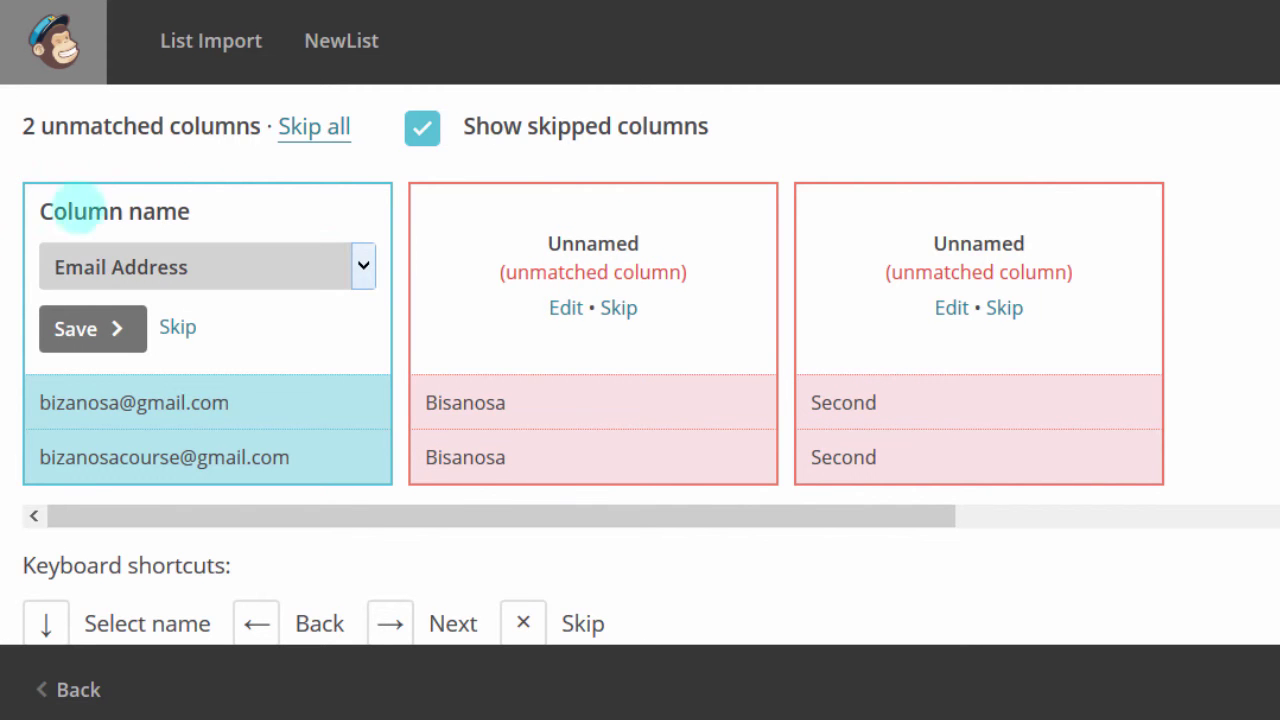
Step: Save the first column as Email Address and map the second to First Name
left_click(566, 308)
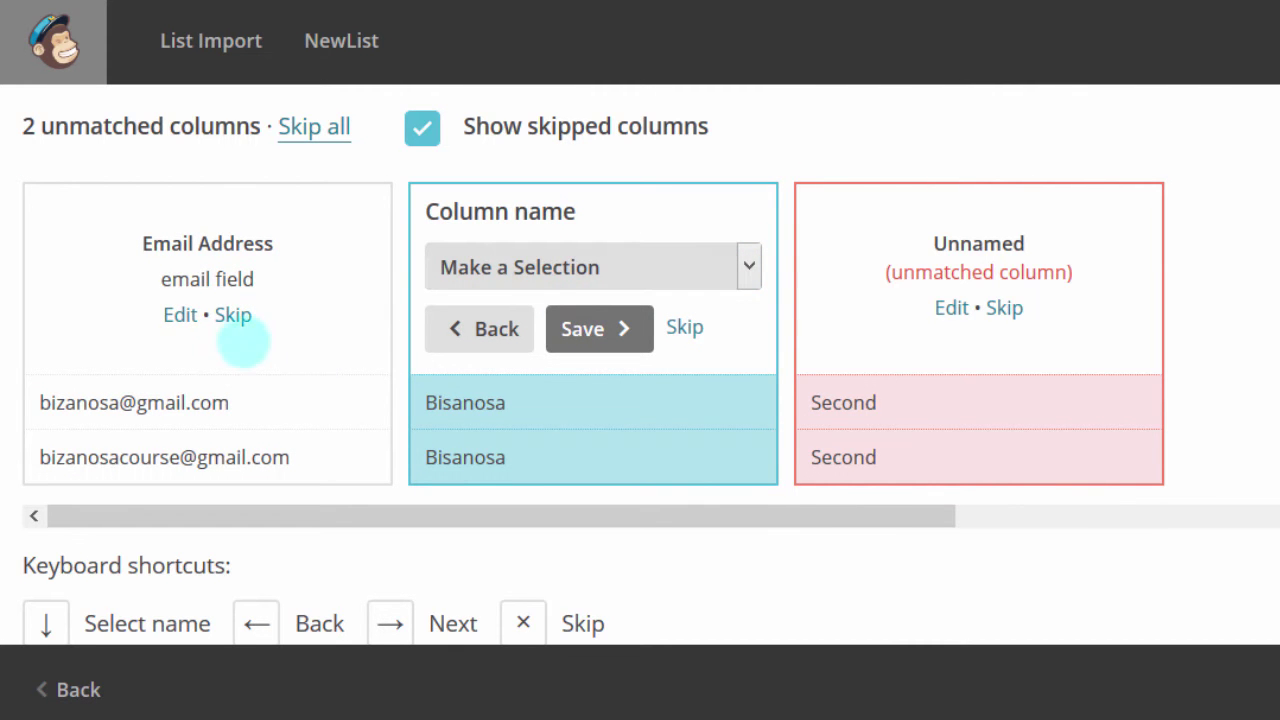
left_click(749, 266)
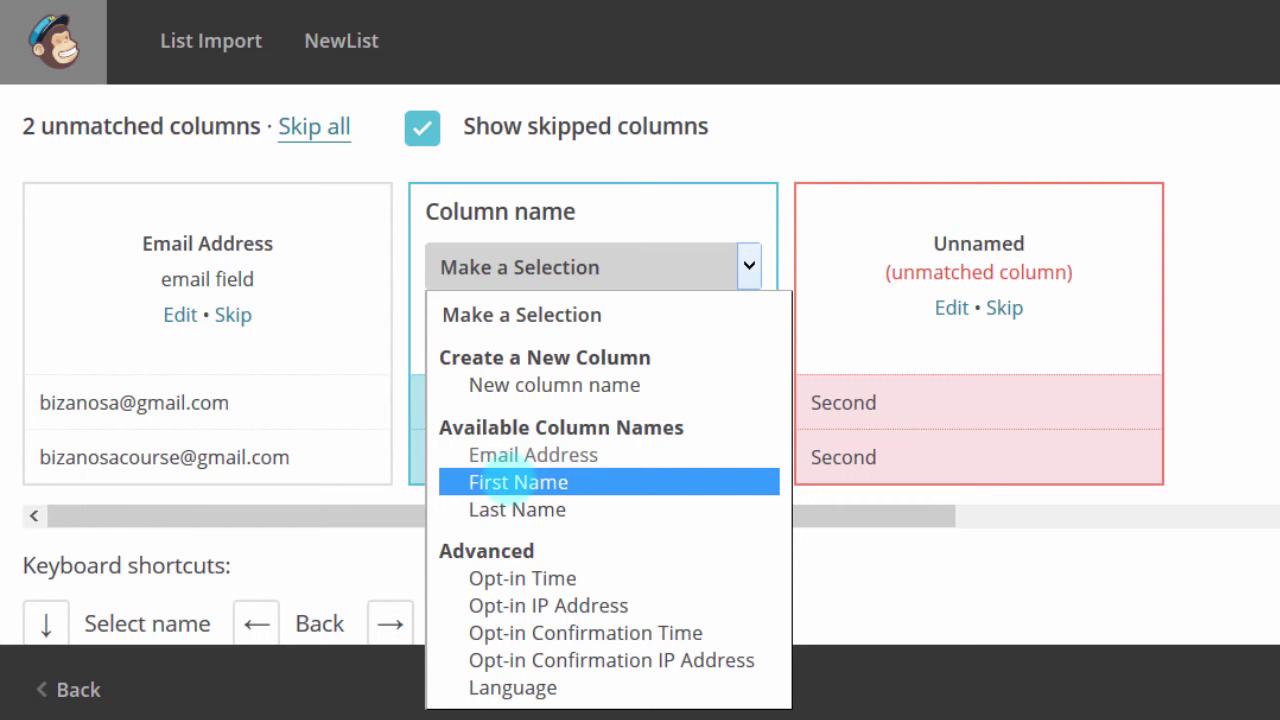
left_click(508, 481)
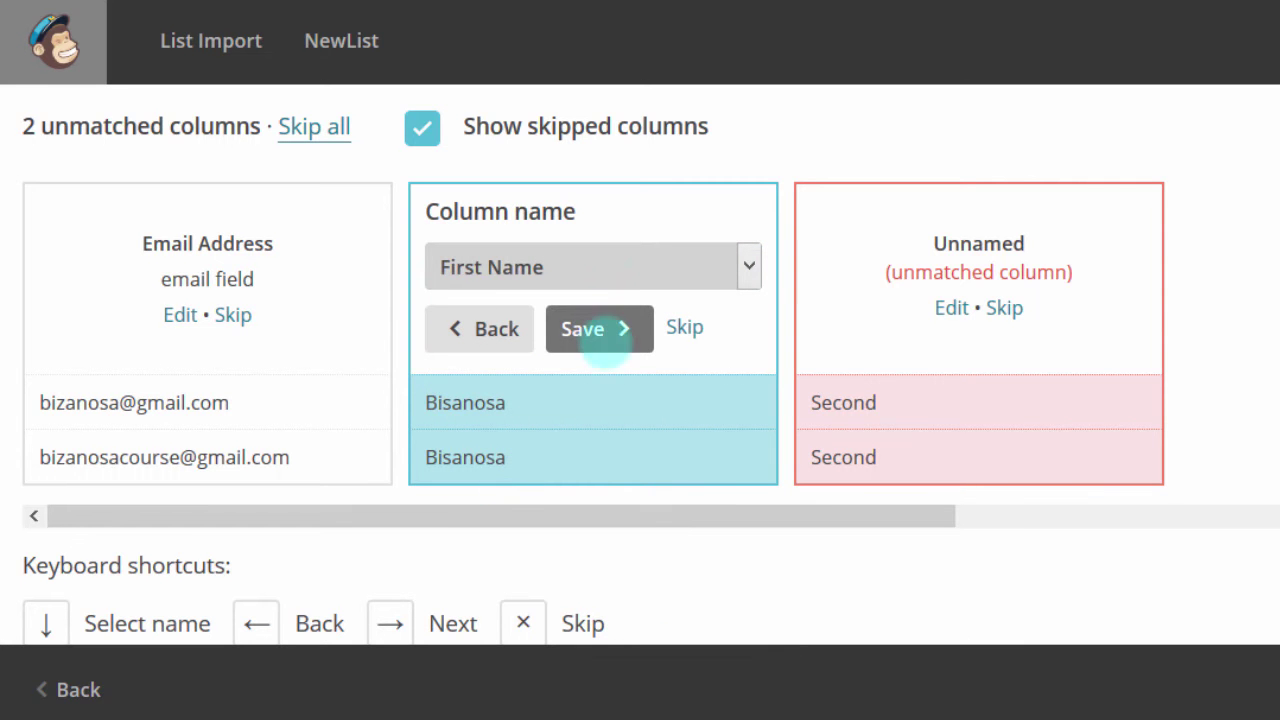
left_click(590, 330)
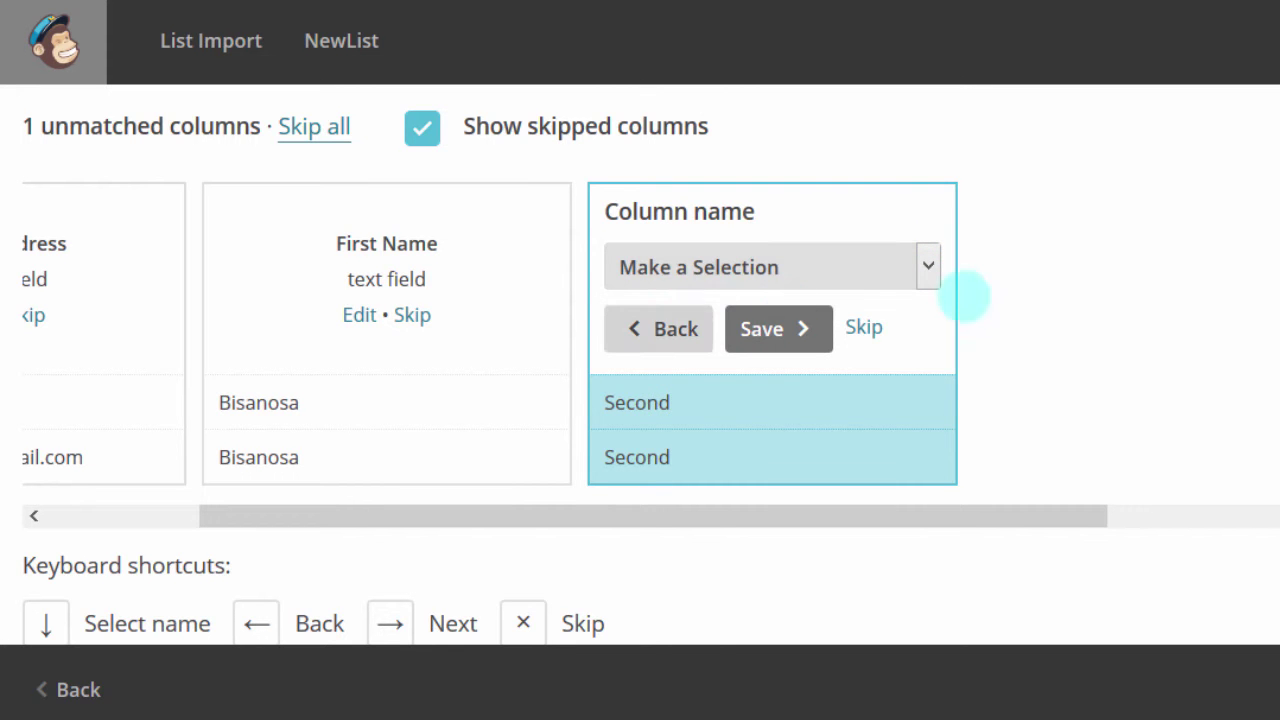
Step: Map the third, unmatched column to Last Name and save it
left_click(928, 265)
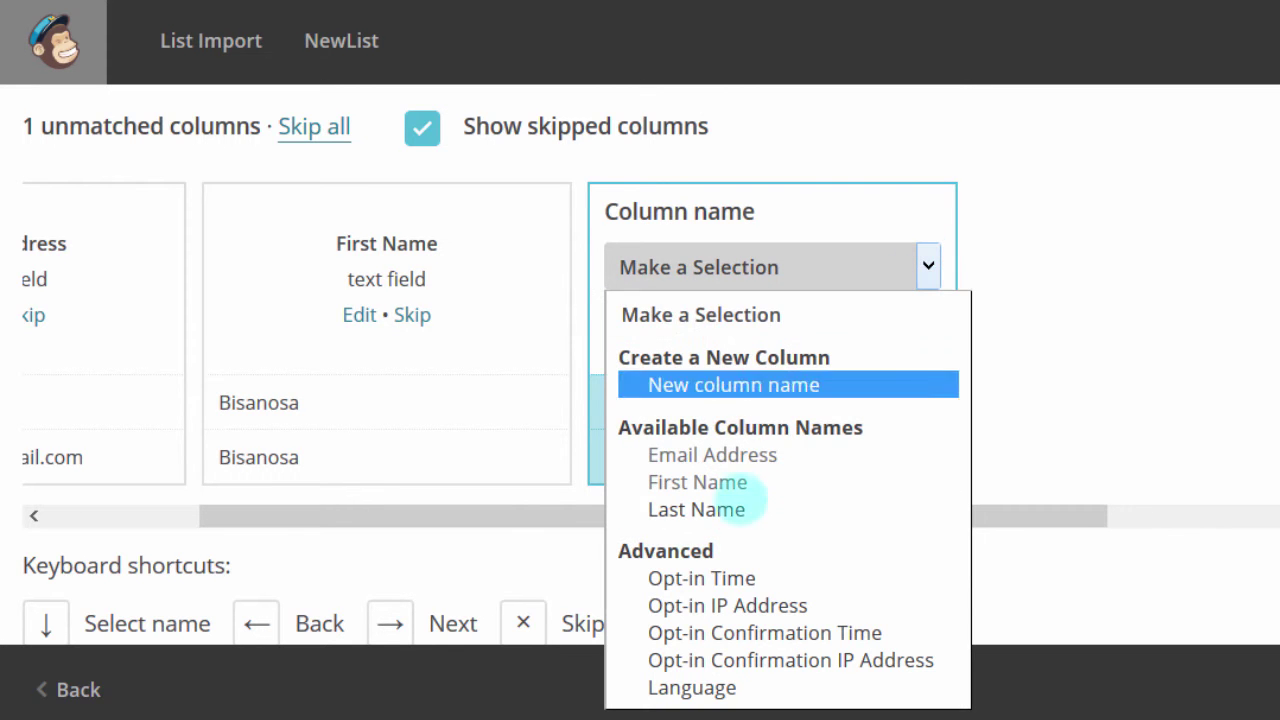
left_click(727, 509)
left_click(927, 263)
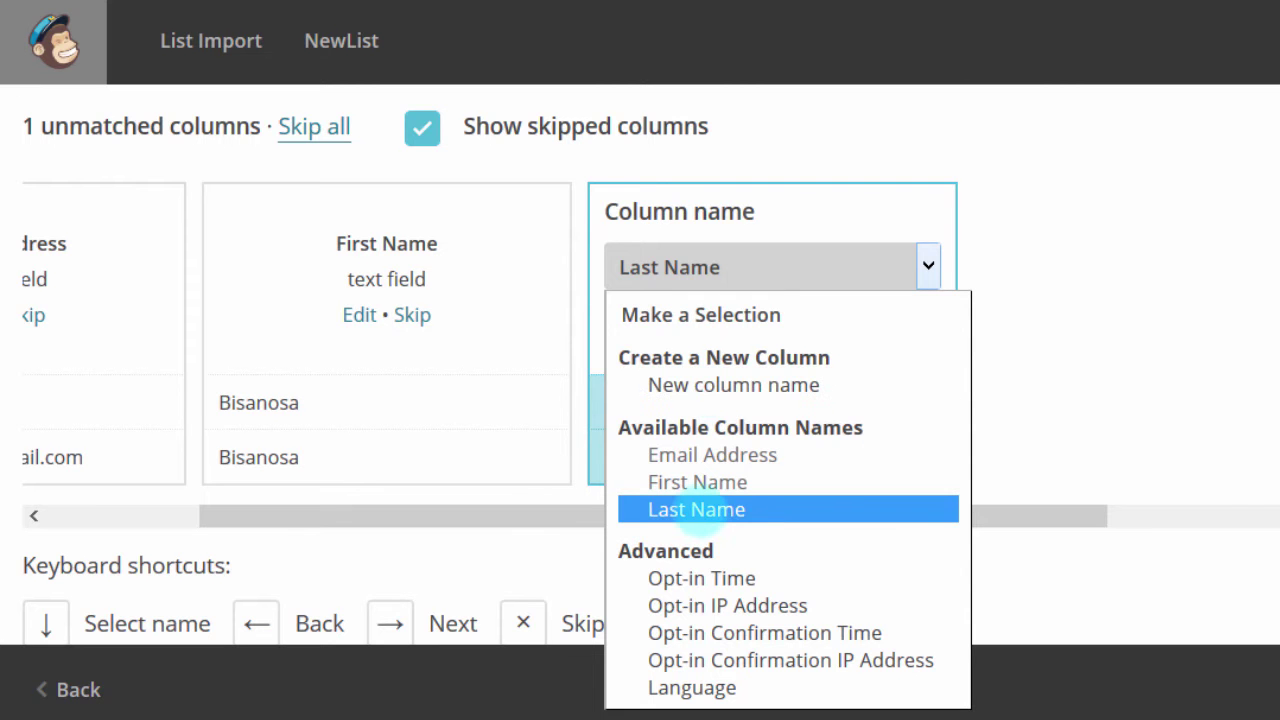
left_click(693, 512)
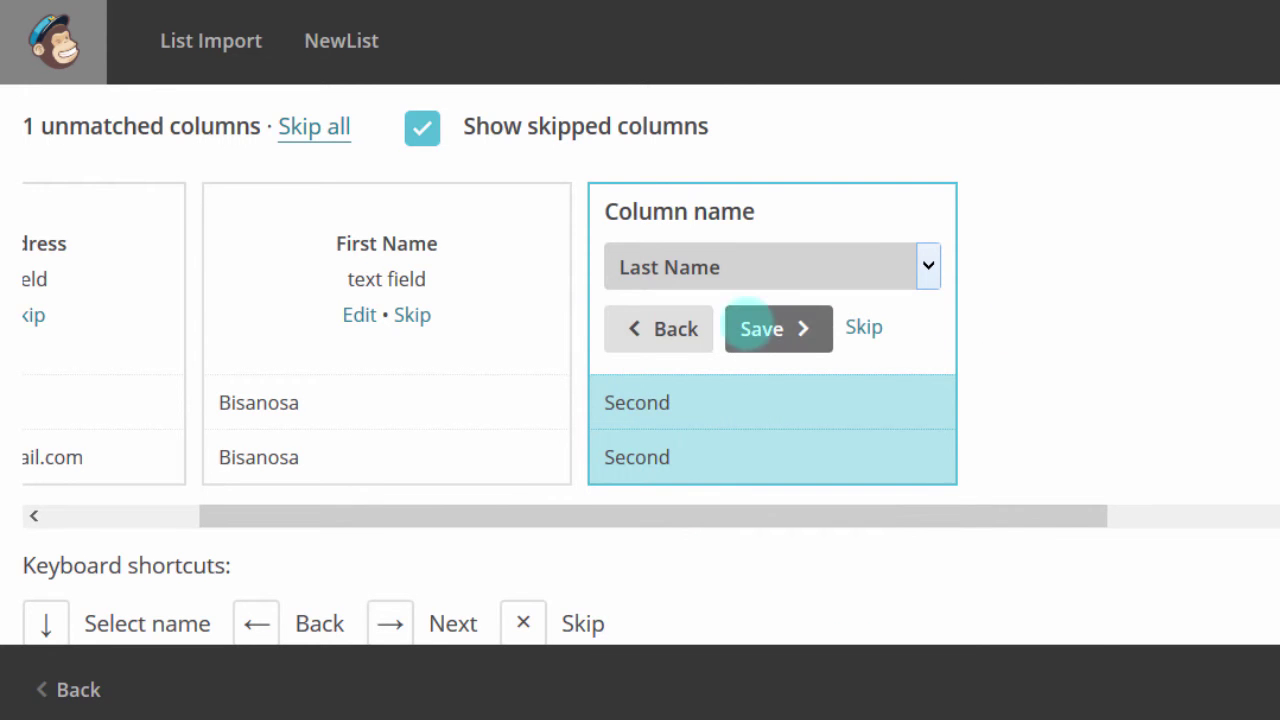
left_click(757, 328)
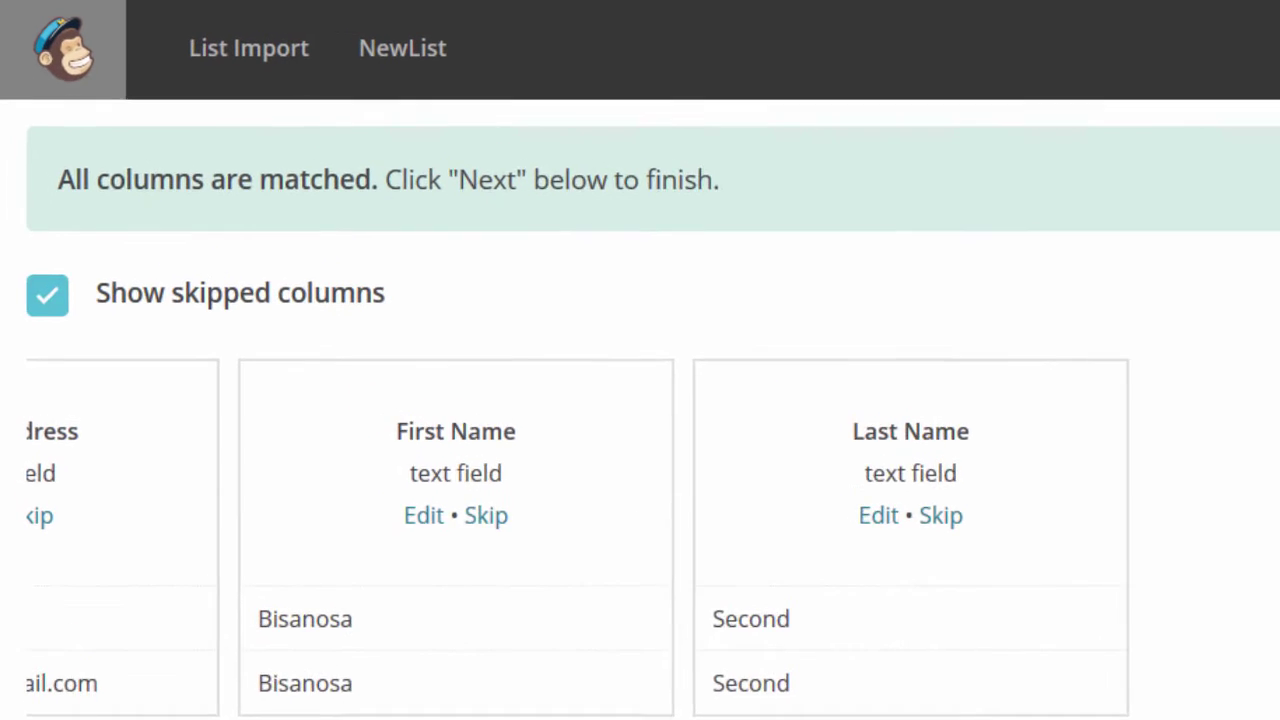
Step: Finish column matching and advance to the import review
scroll(640, 400, "down", 2)
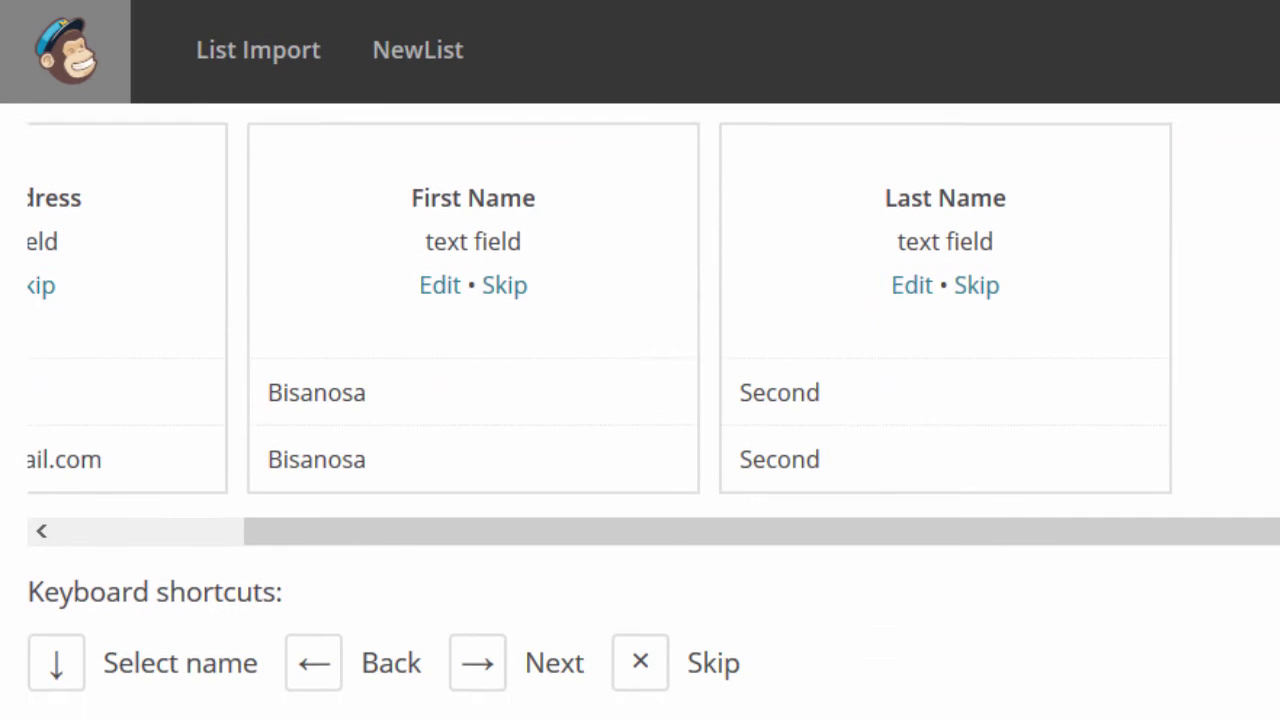
scroll(640, 410, "up", 3)
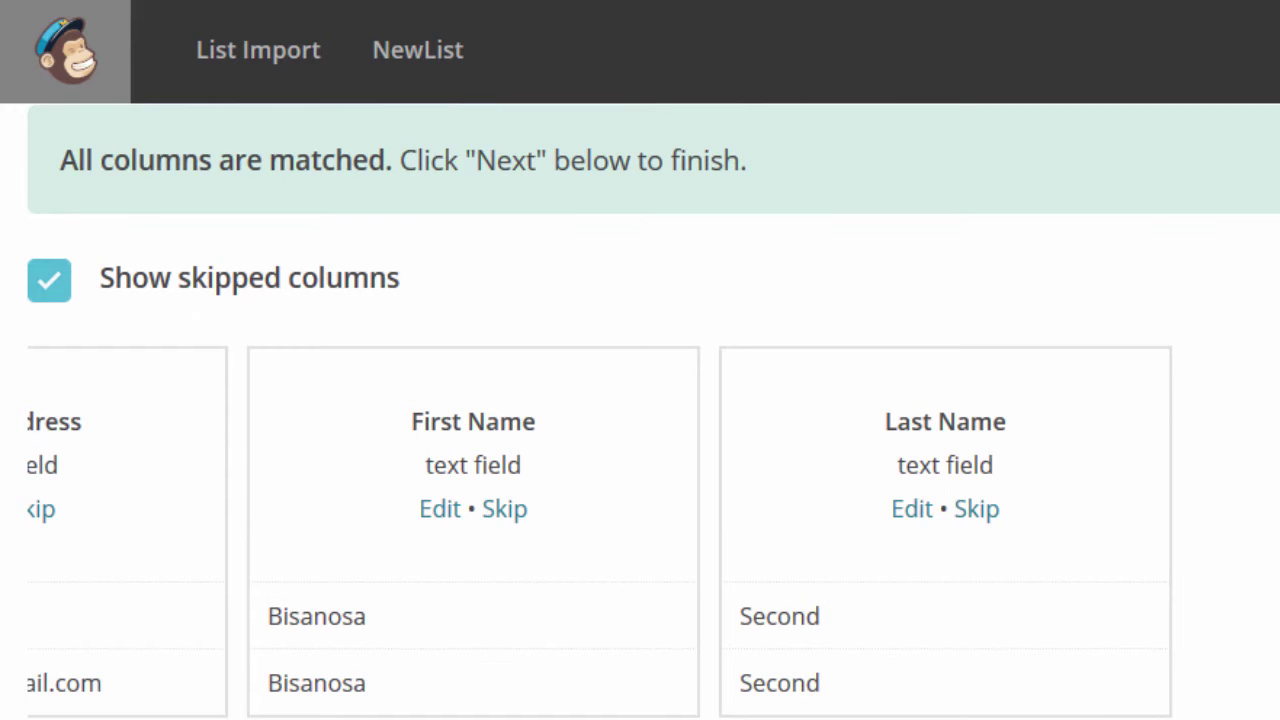
scroll(640, 400, "down", 1)
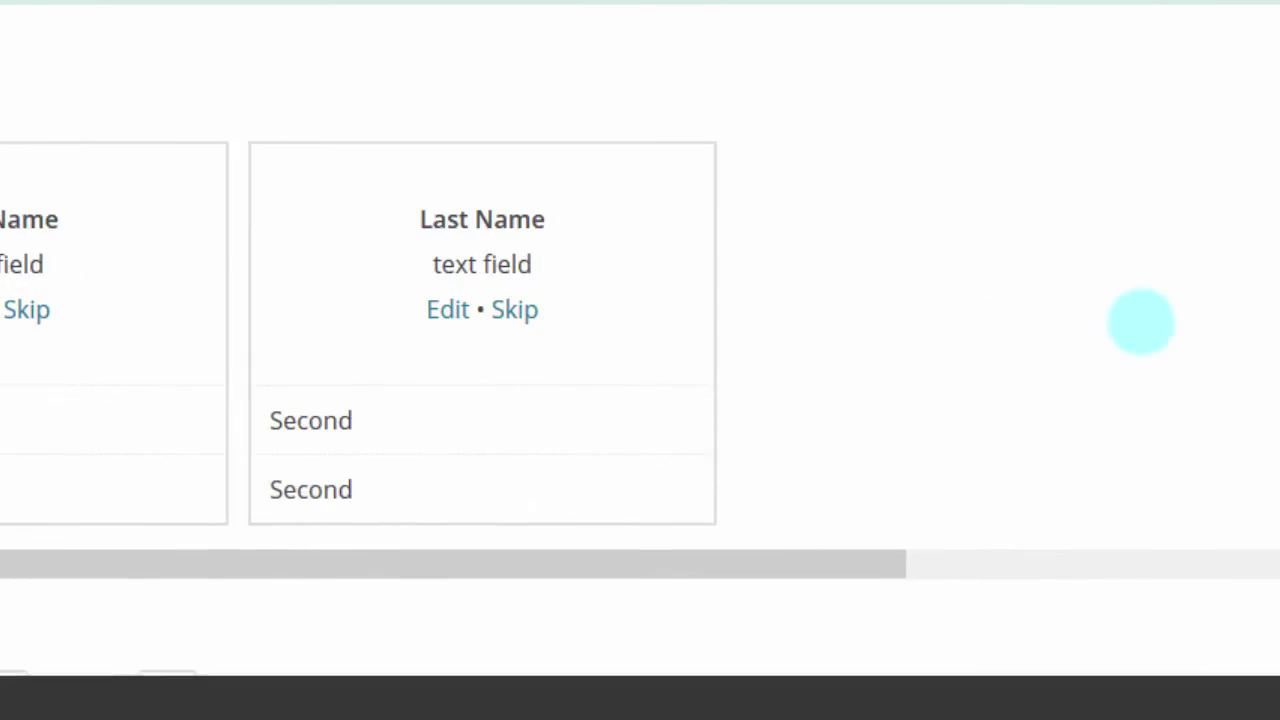
scroll(1255, 130, "up", 3)
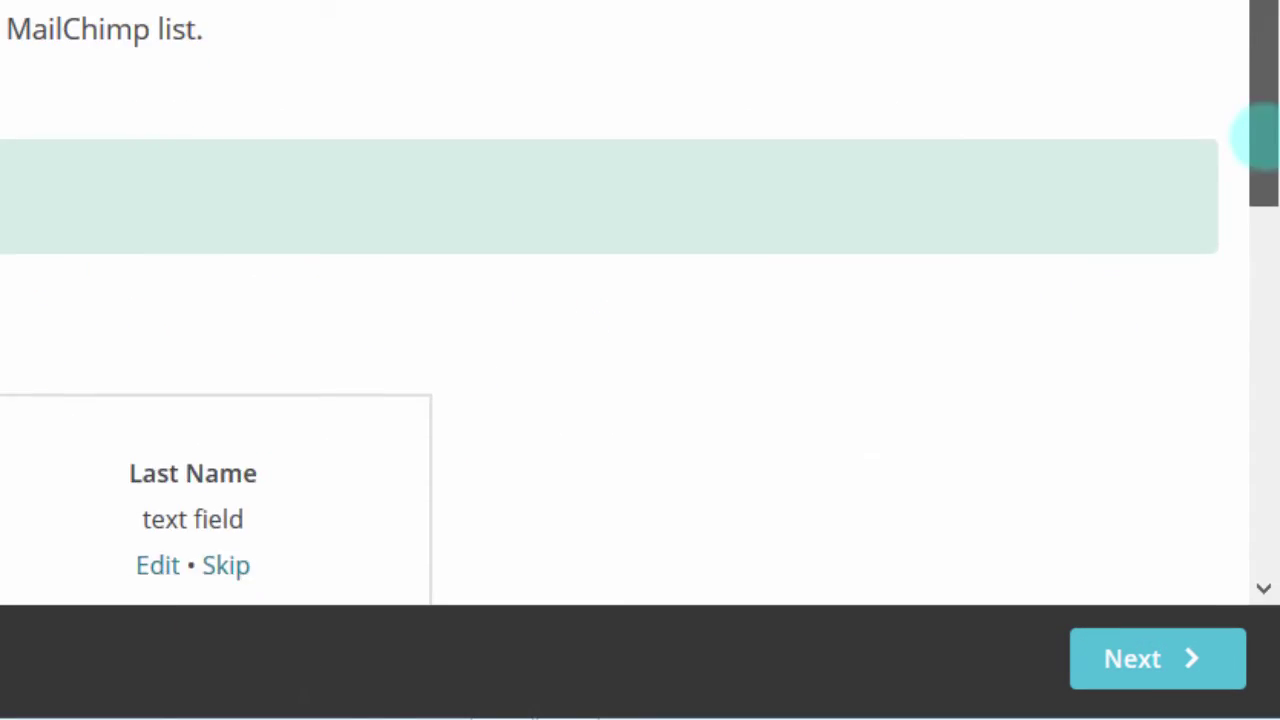
left_click_drag(1262, 137, 1262, 318)
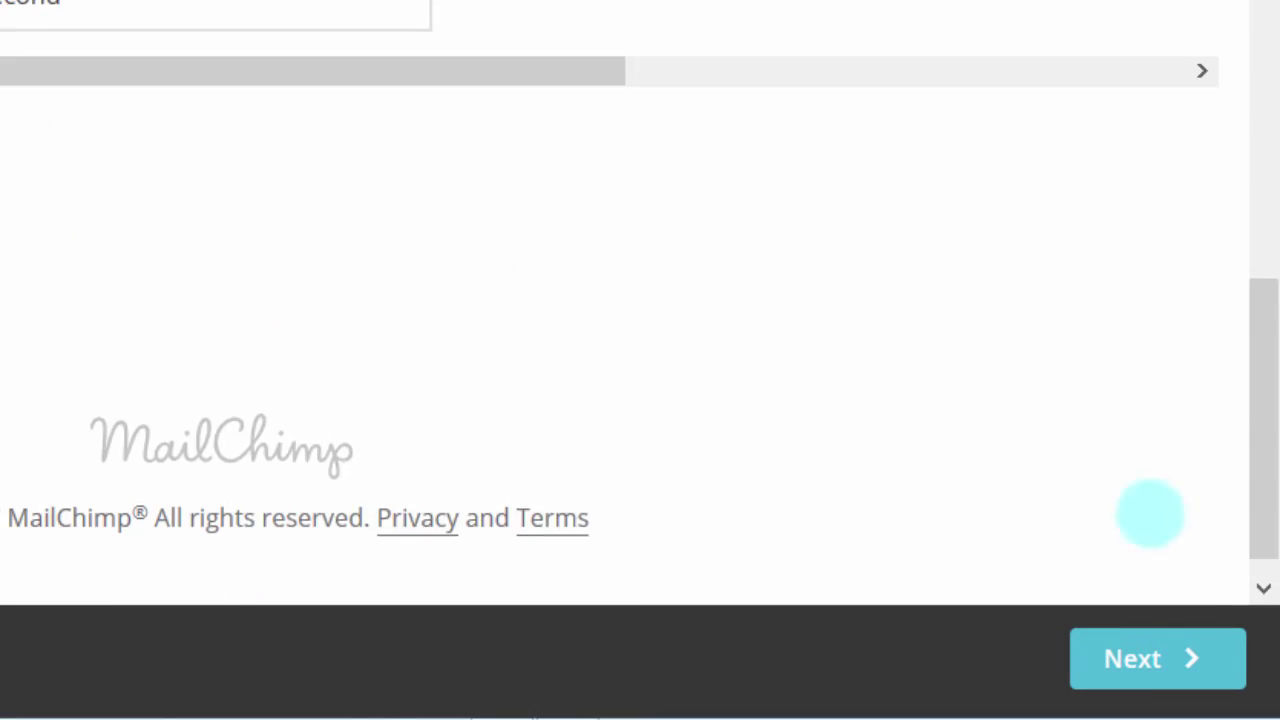
left_click(1124, 657)
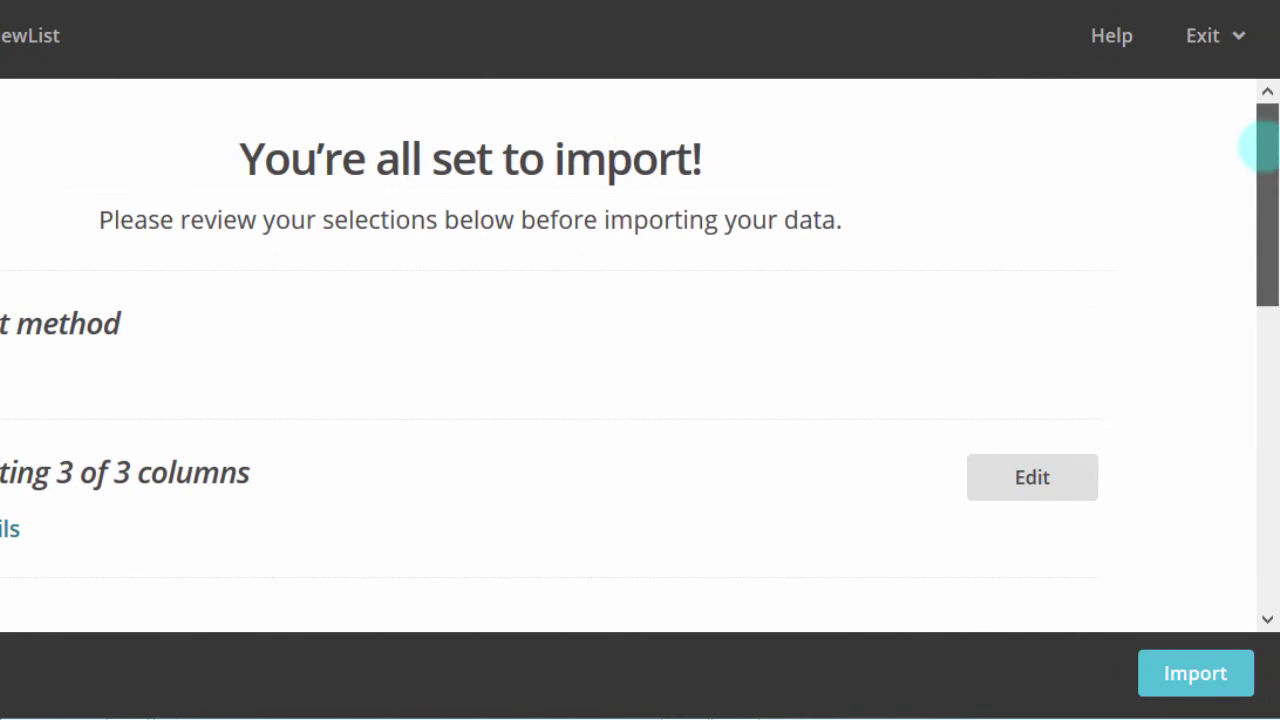
Step: Review the import summary: 3 of 3 columns included, contacts marked Subscribed
left_click_drag(1260, 149, 1252, 276)
scroll(656, 356, "down", 1)
scroll(656, 356, "up", 2)
scroll(656, 356, "down", 2)
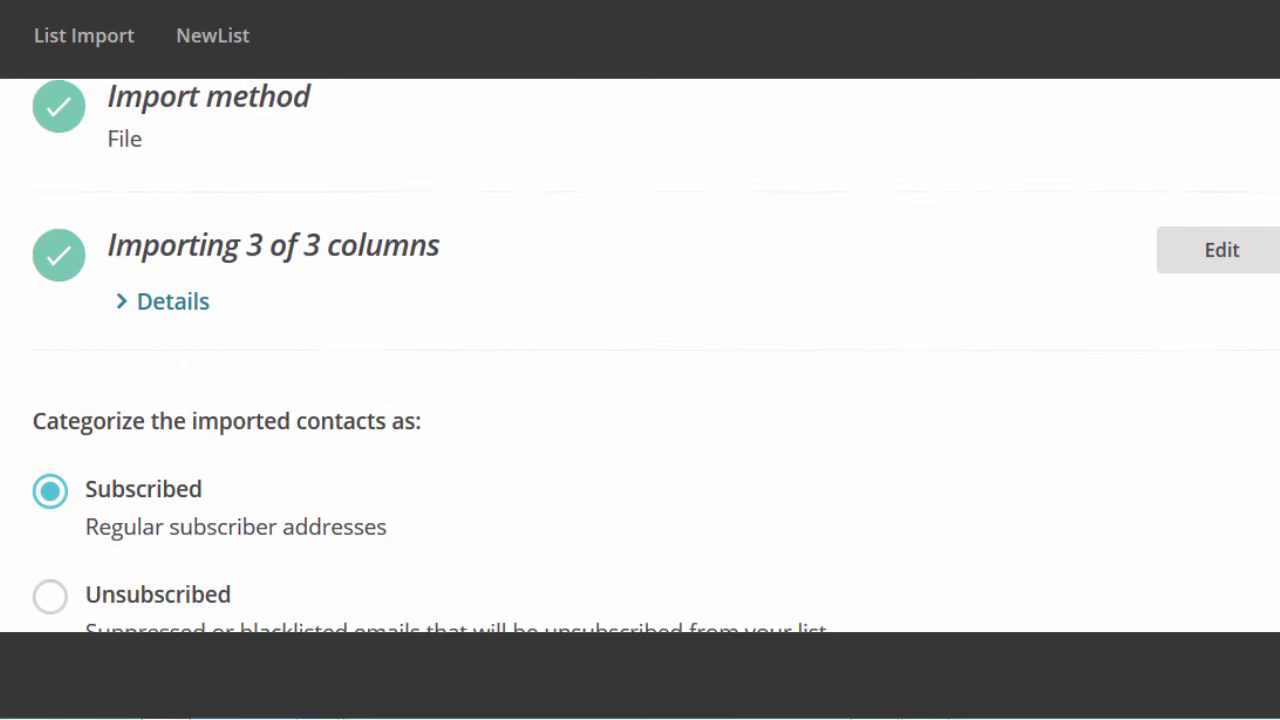
scroll(656, 356, "down", 3)
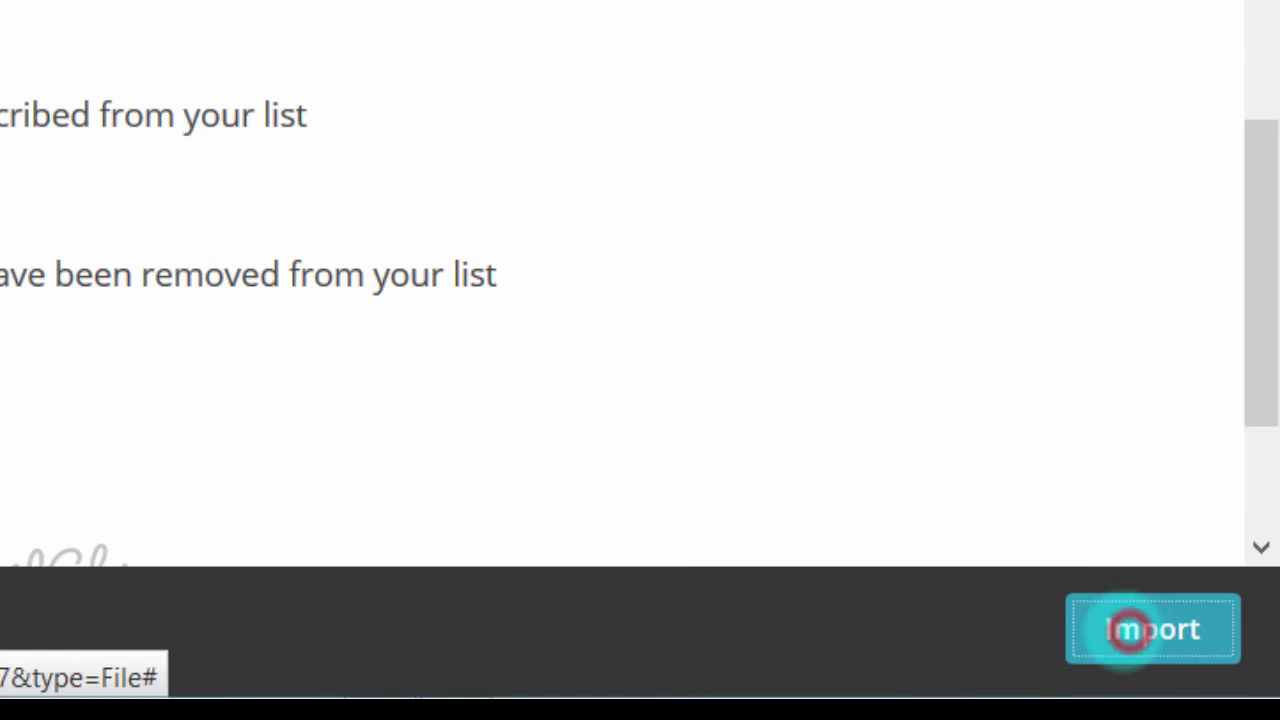
Step: Import the contacts and check that NewList now lists 2 added subscribers
left_click(1130, 630)
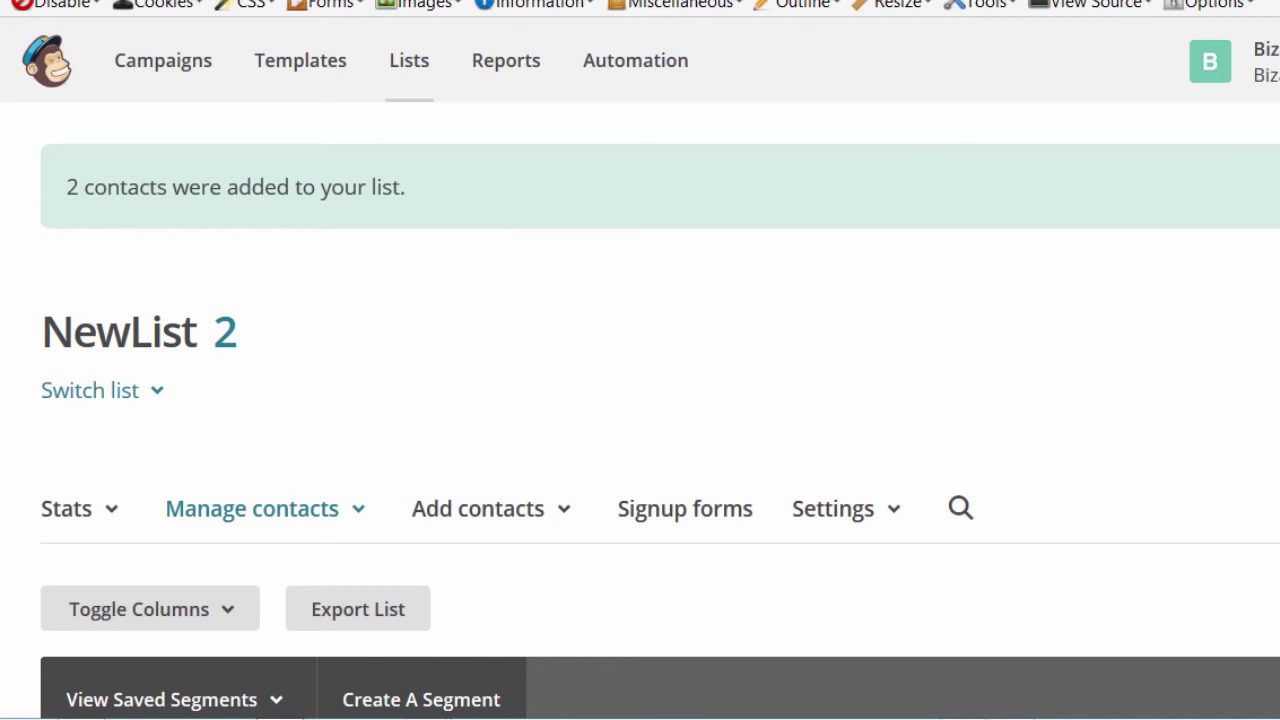
scroll(640, 400, "down", 5)
scroll(910, 436, "up", 1)
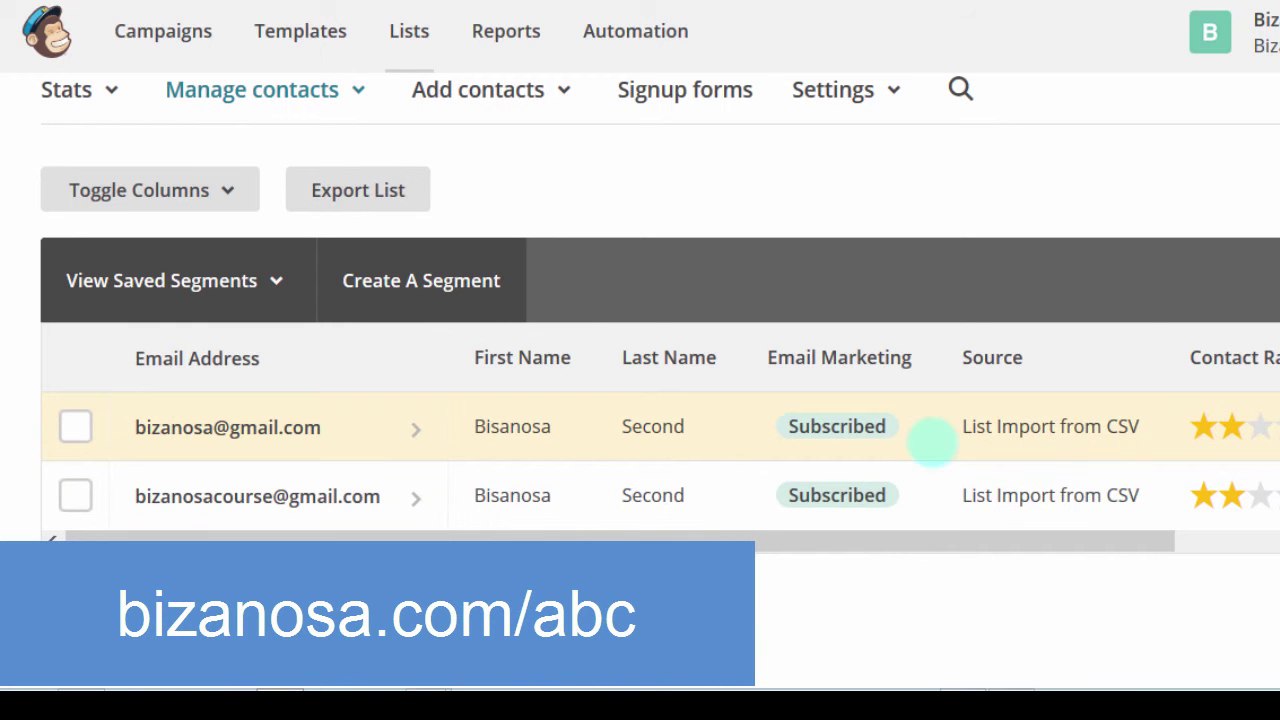
scroll(660, 400, "up", 4)
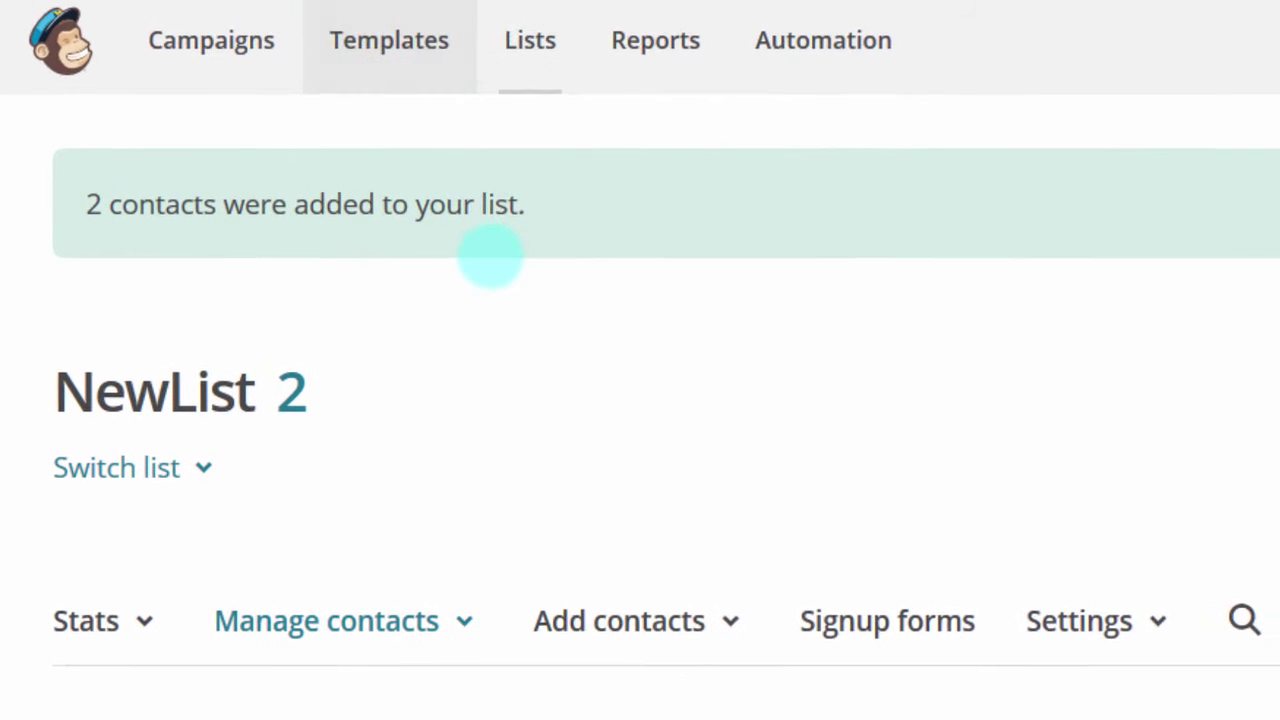
Step: Go to the Templates page listing the saved 'test for fivr' template
left_click(413, 45)
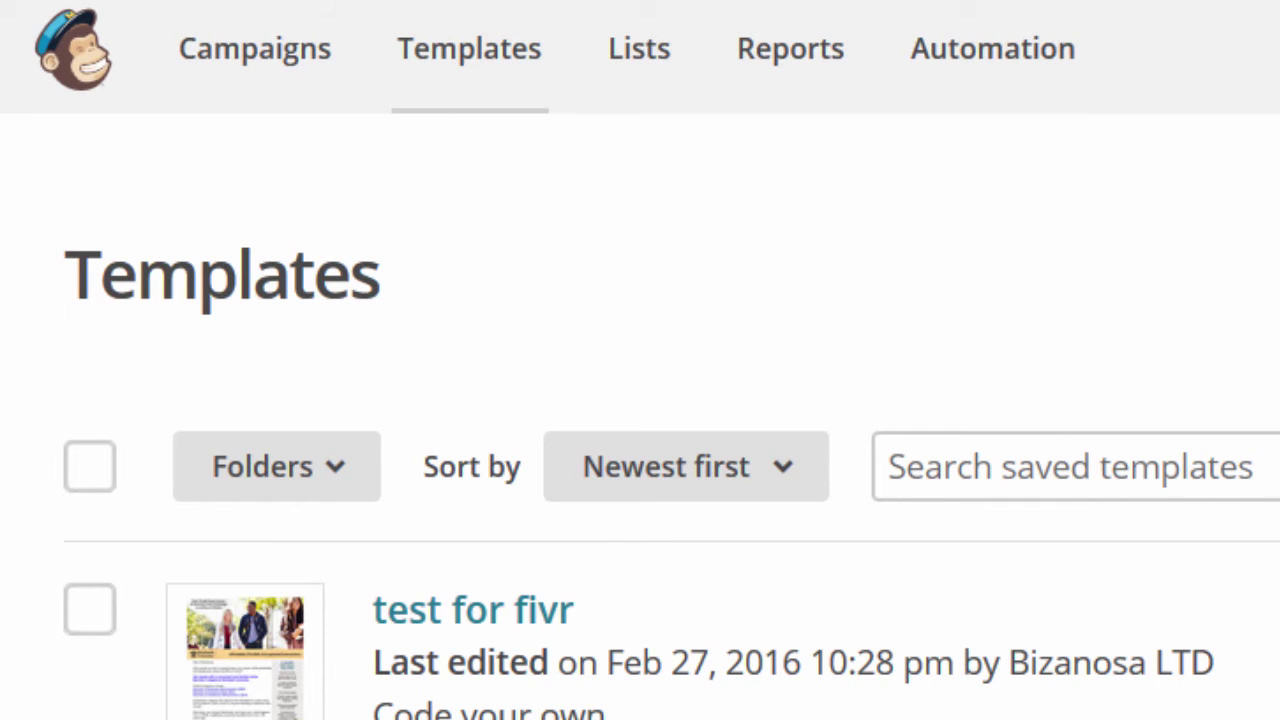
Step: Start a new template, glance at Themes, then show Basic layouts like 1 Column
scroll(640, 450, "down", 10)
scroll(640, 450, "up", 10)
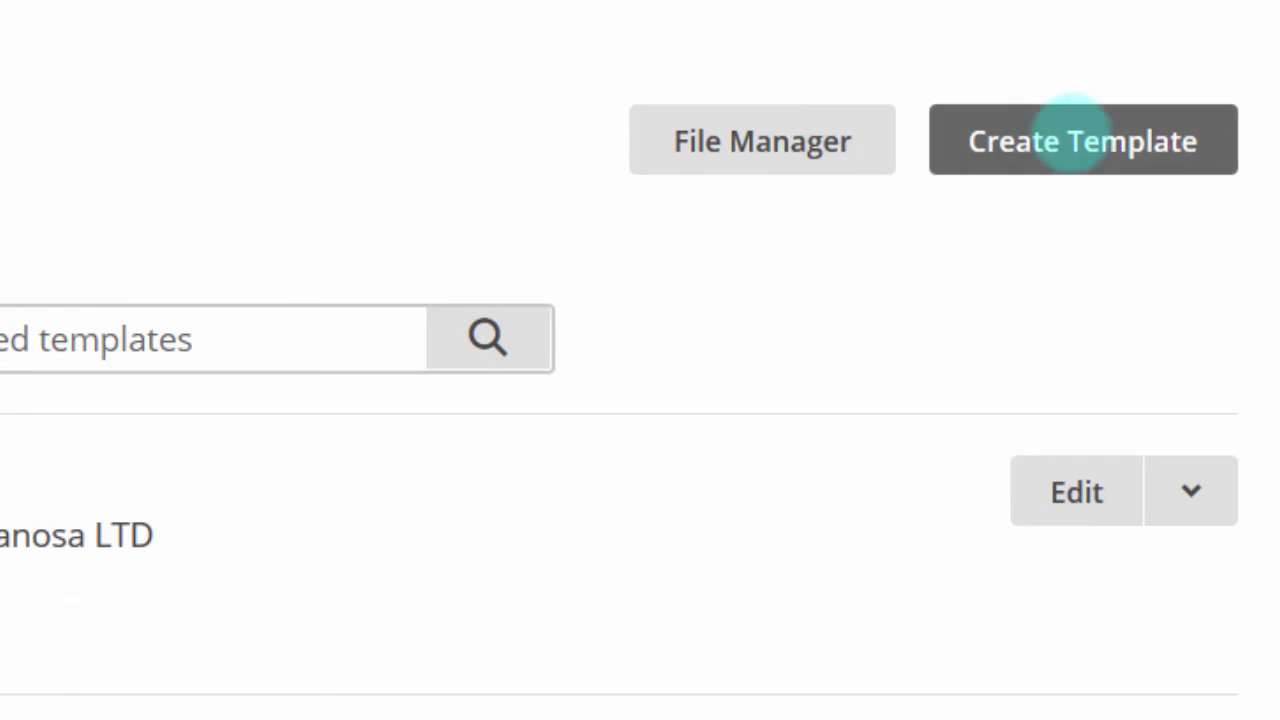
left_click(1084, 124)
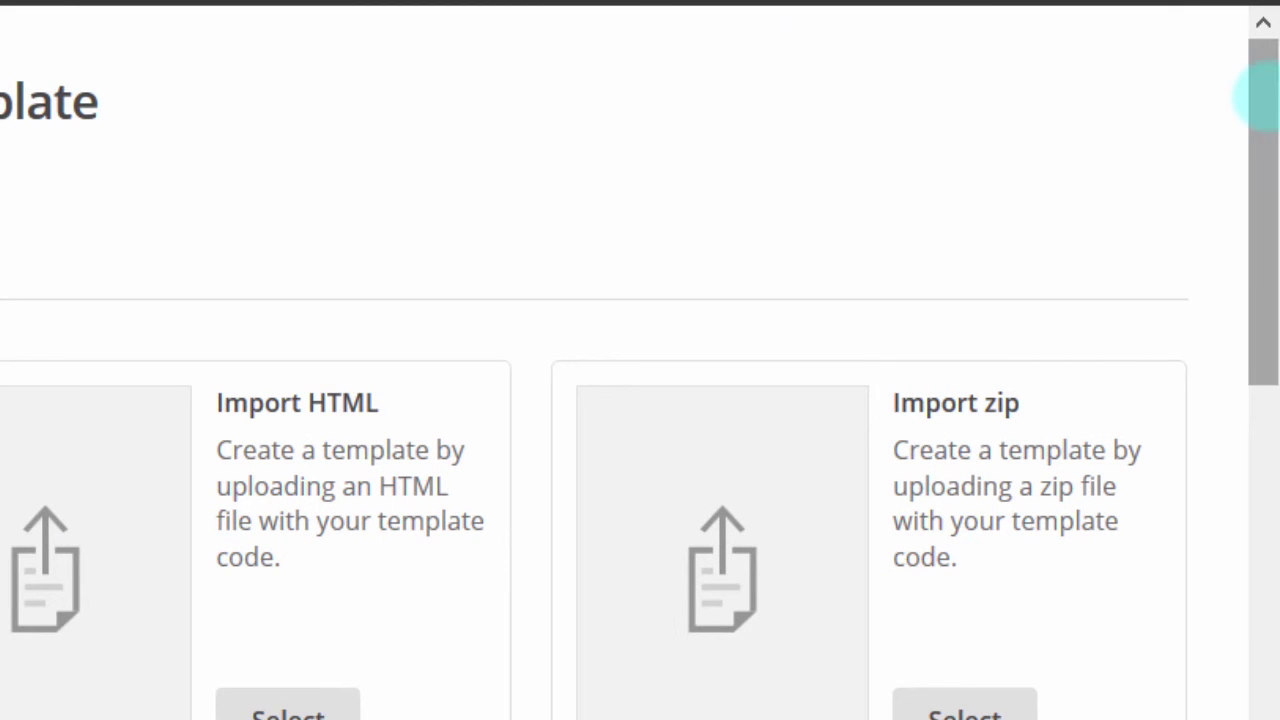
left_click_drag(1266, 100, 1263, 200)
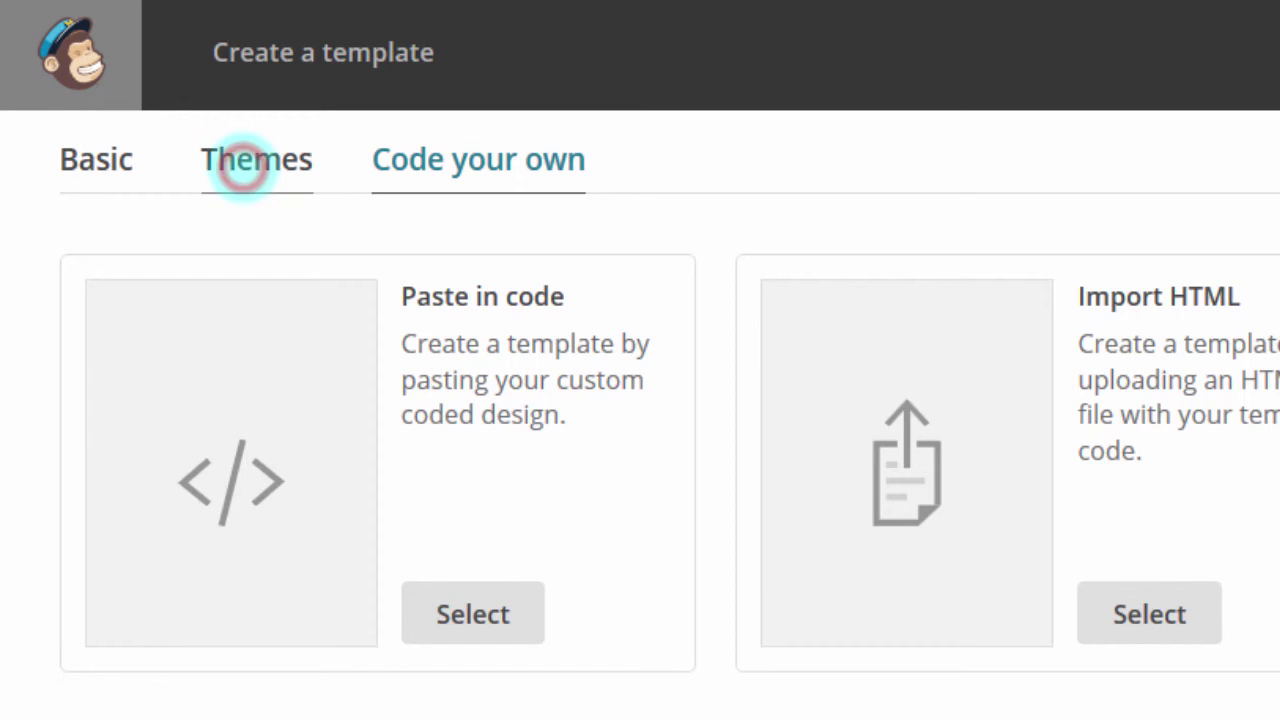
left_click(243, 164)
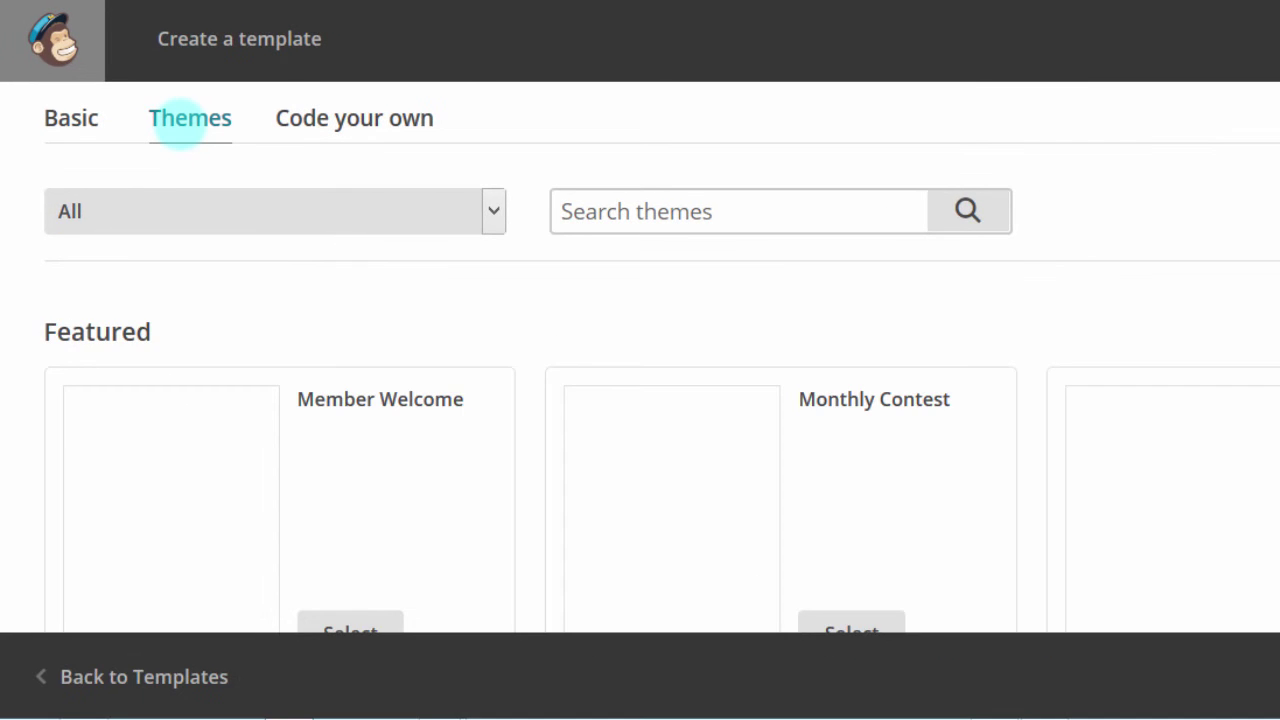
left_click(68, 117)
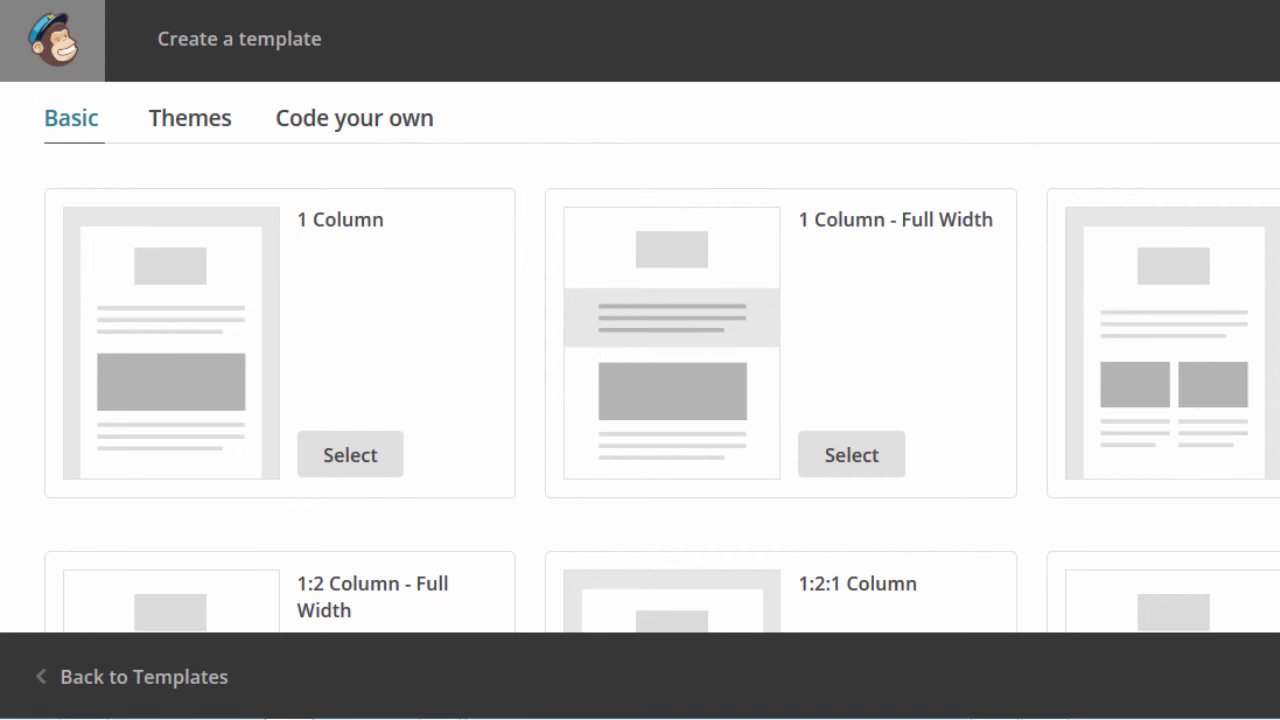
scroll(662, 358, "down", 8)
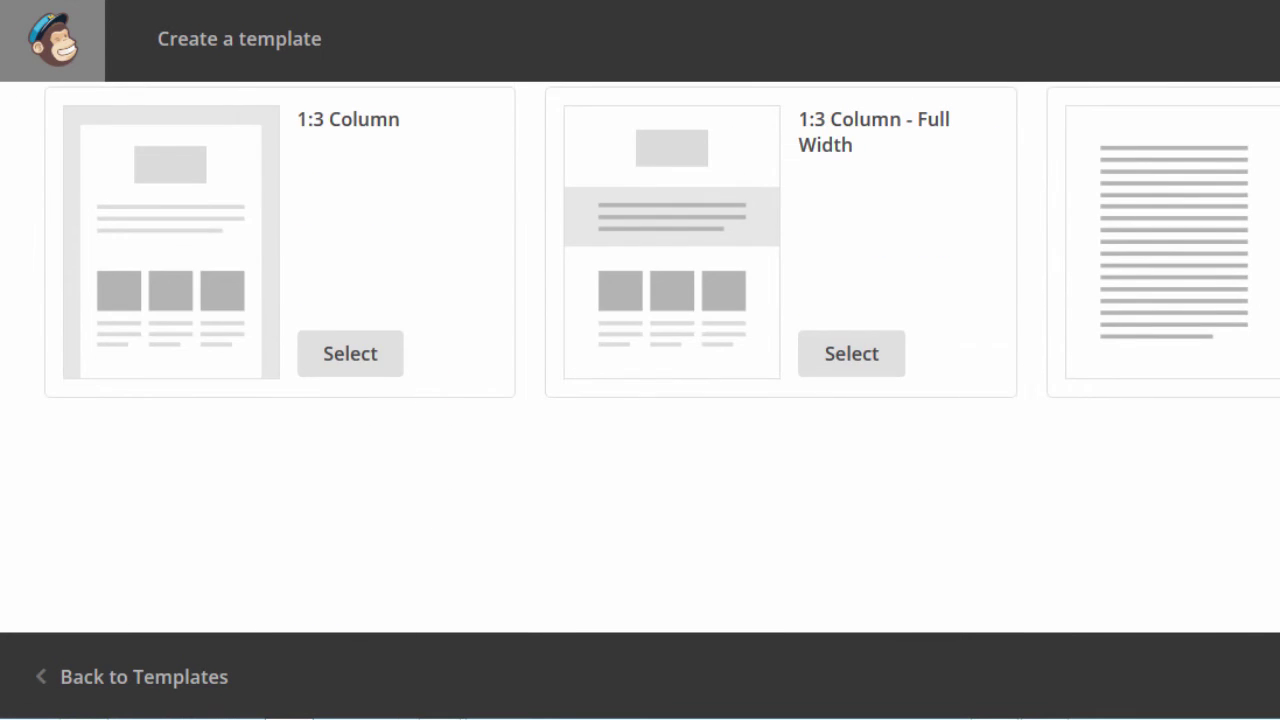
scroll(662, 358, "up", 10)
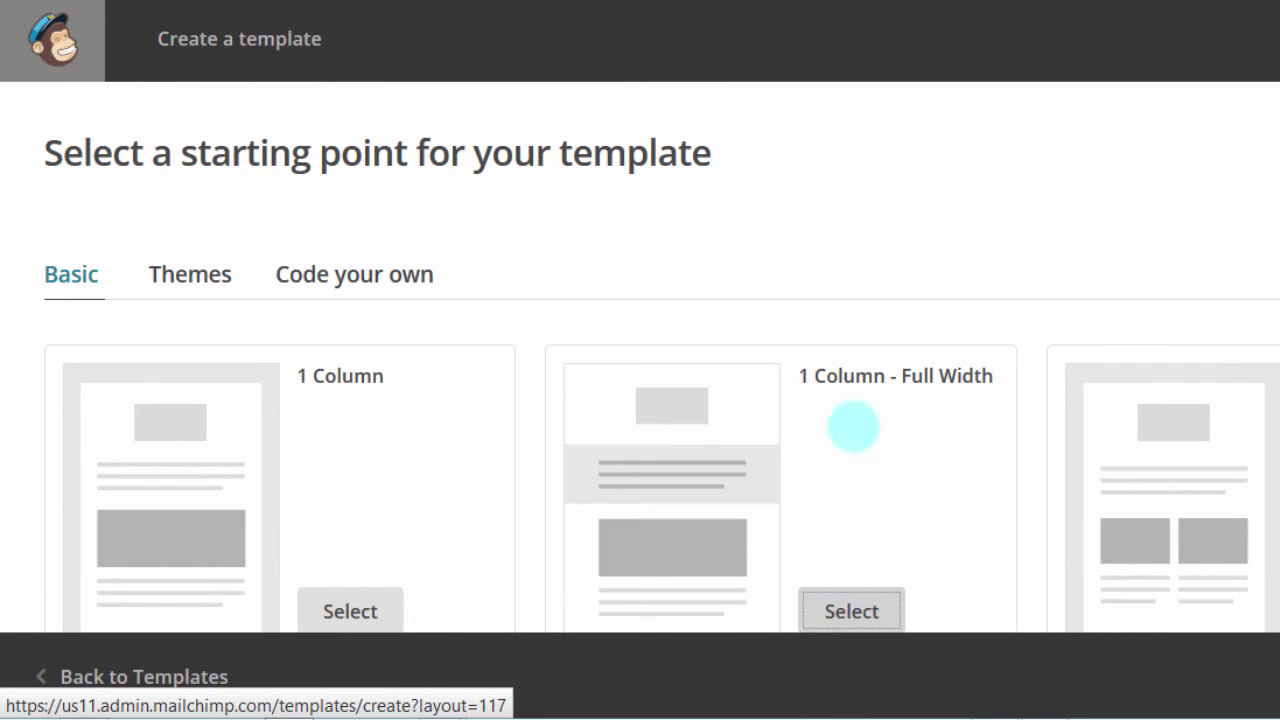
Step: Delete the placeholder preview text in the Untitled Template's preheader and save the block
scroll(662, 357, "down", 3)
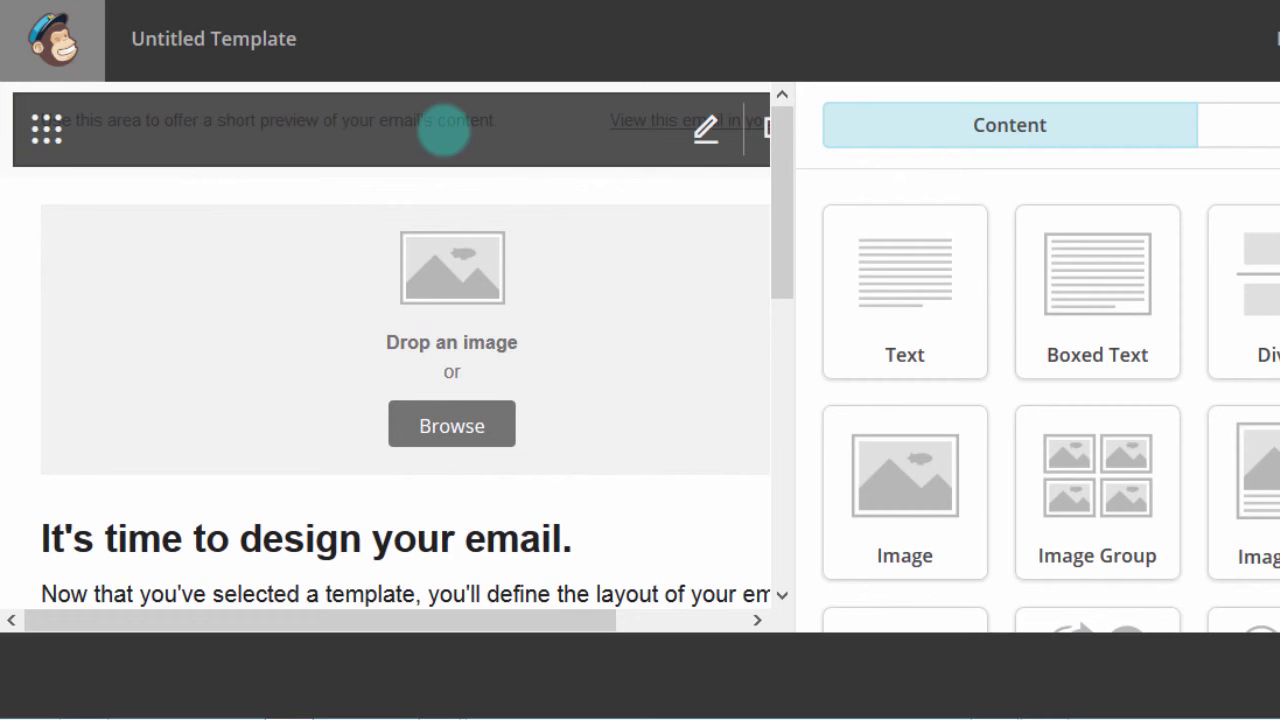
left_click(706, 130)
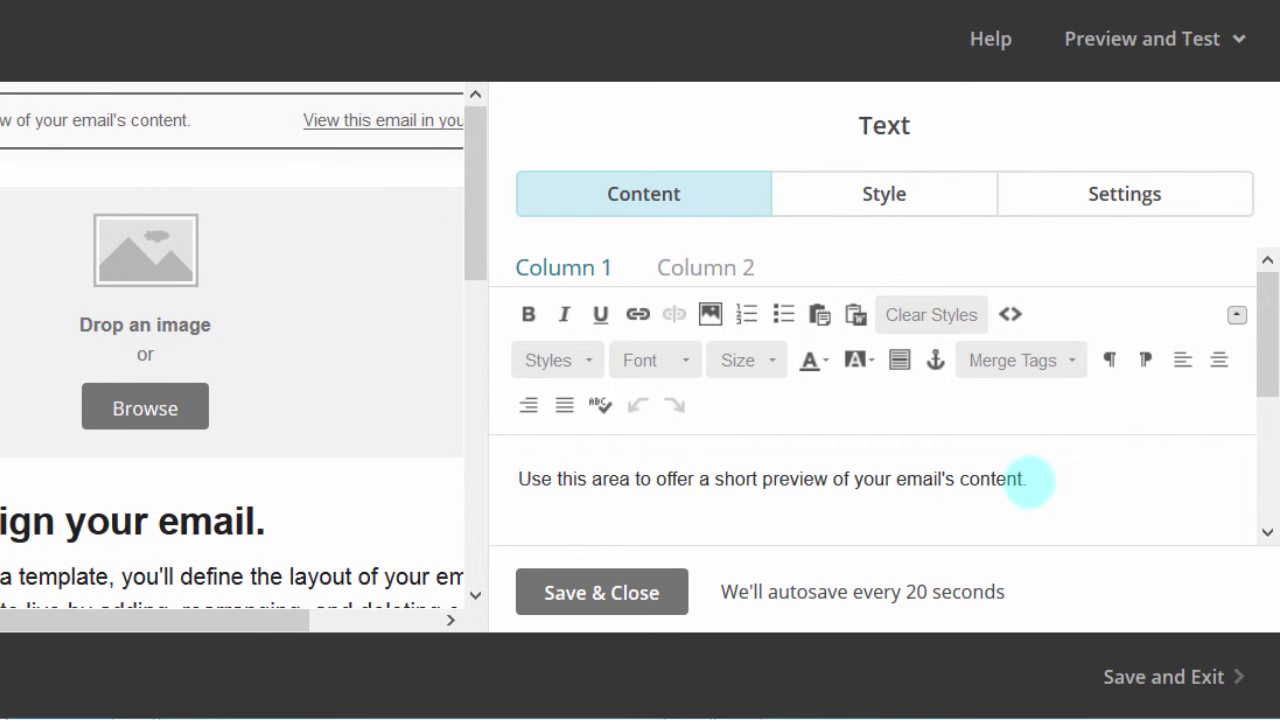
left_click_drag(1035, 478, 470, 460)
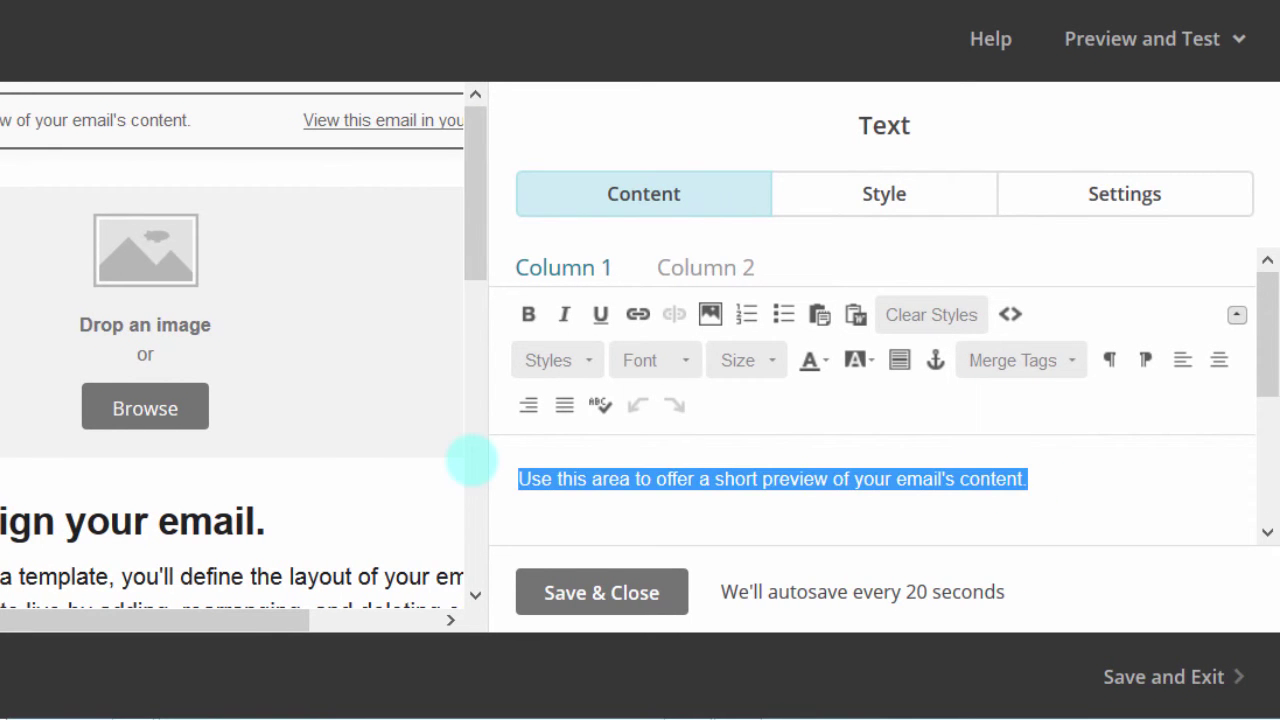
key("BackSpace")
left_click(625, 490)
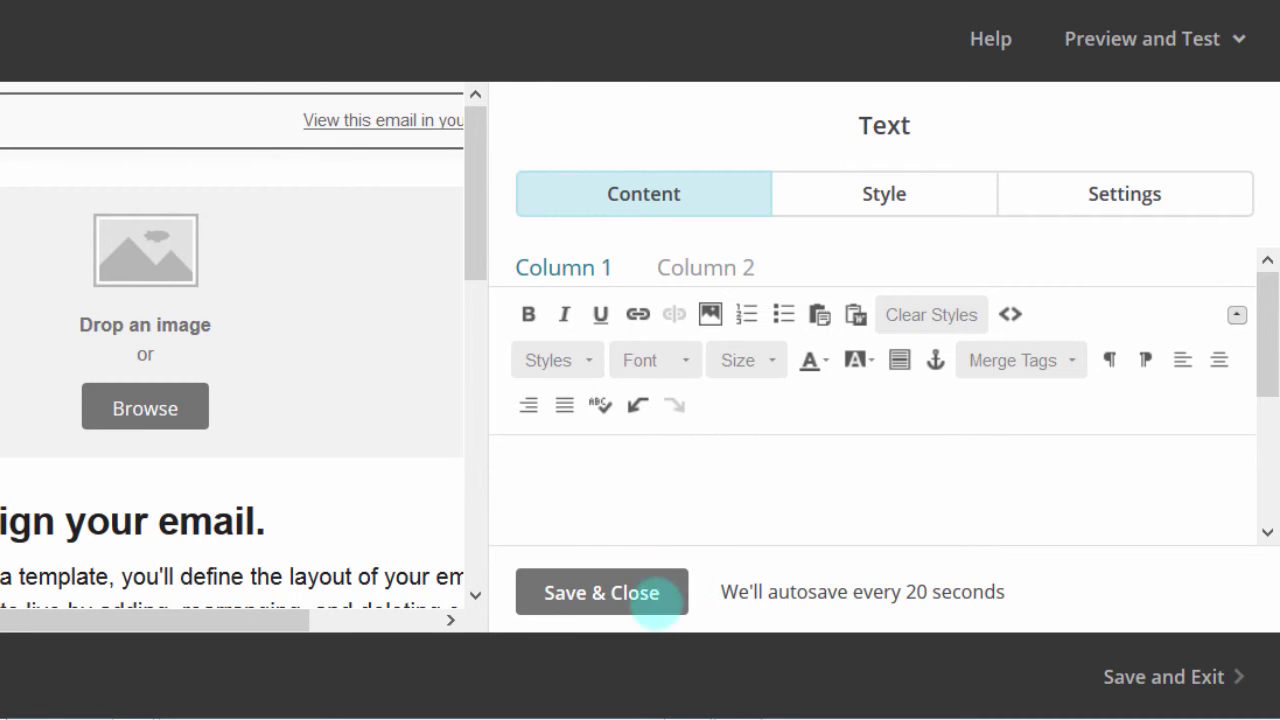
left_click(584, 592)
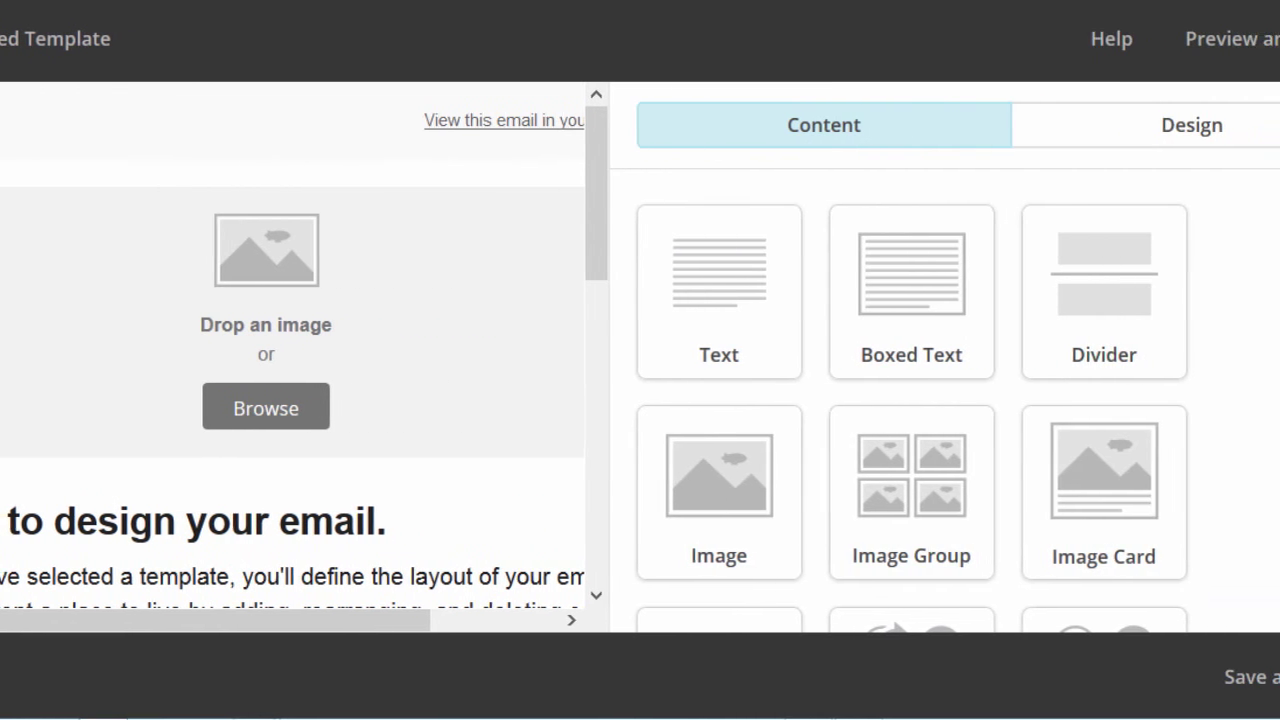
Step: Insert the first file-manager image, the 'Click here to go back to Bizanosa.com' banner, into the header
scroll(1000, 400, "down", 2)
scroll(1000, 400, "up", 2)
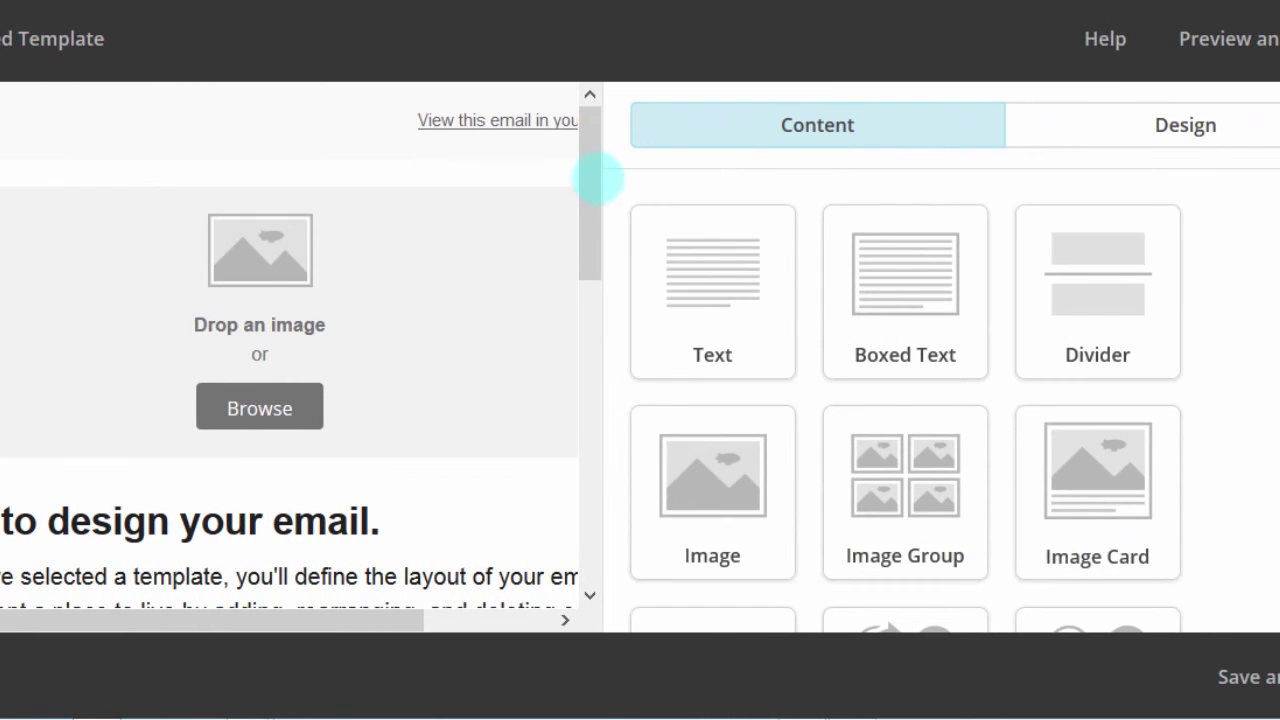
left_click_drag(590, 178, 560, 78)
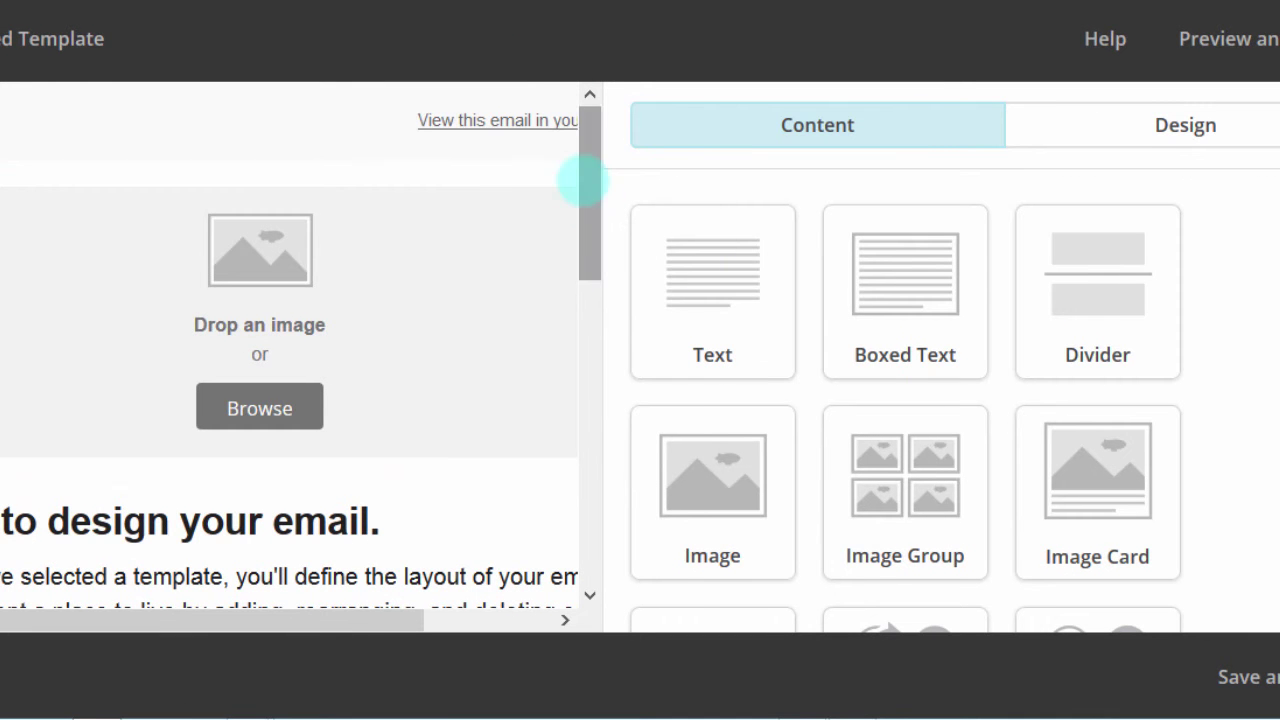
left_click(582, 180)
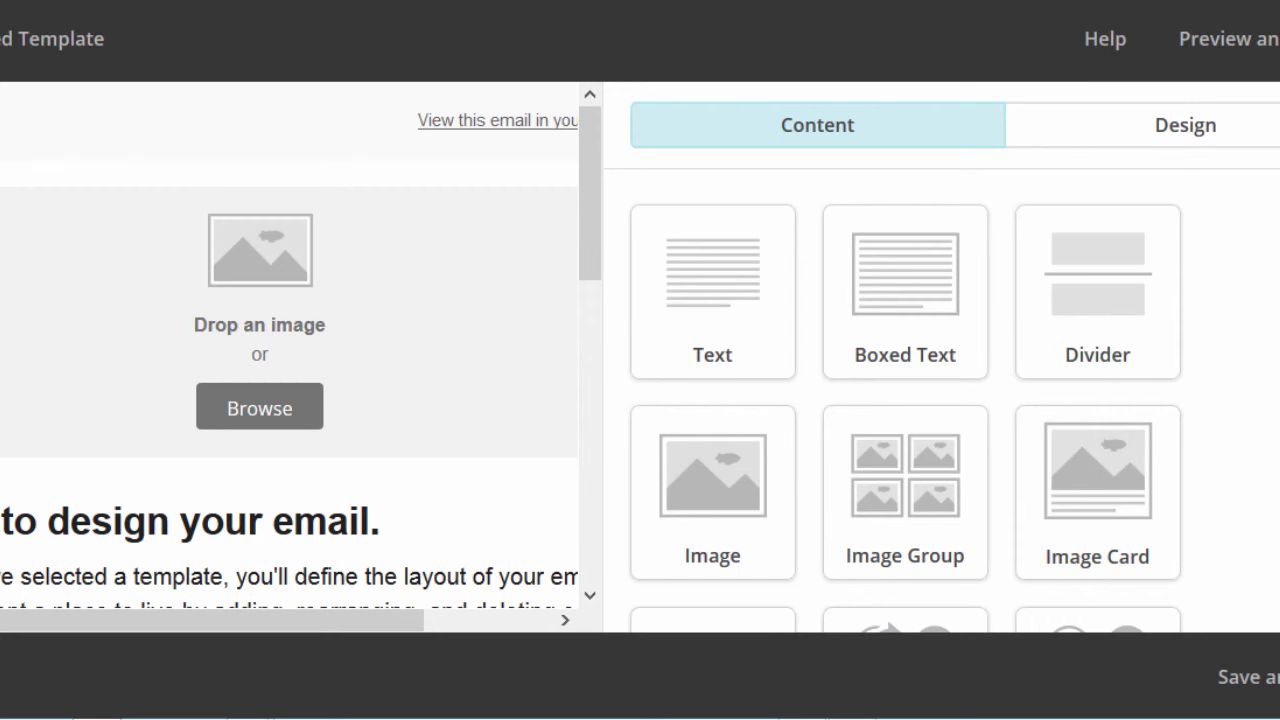
scroll(906, 400, "down", 2)
scroll(906, 400, "up", 2)
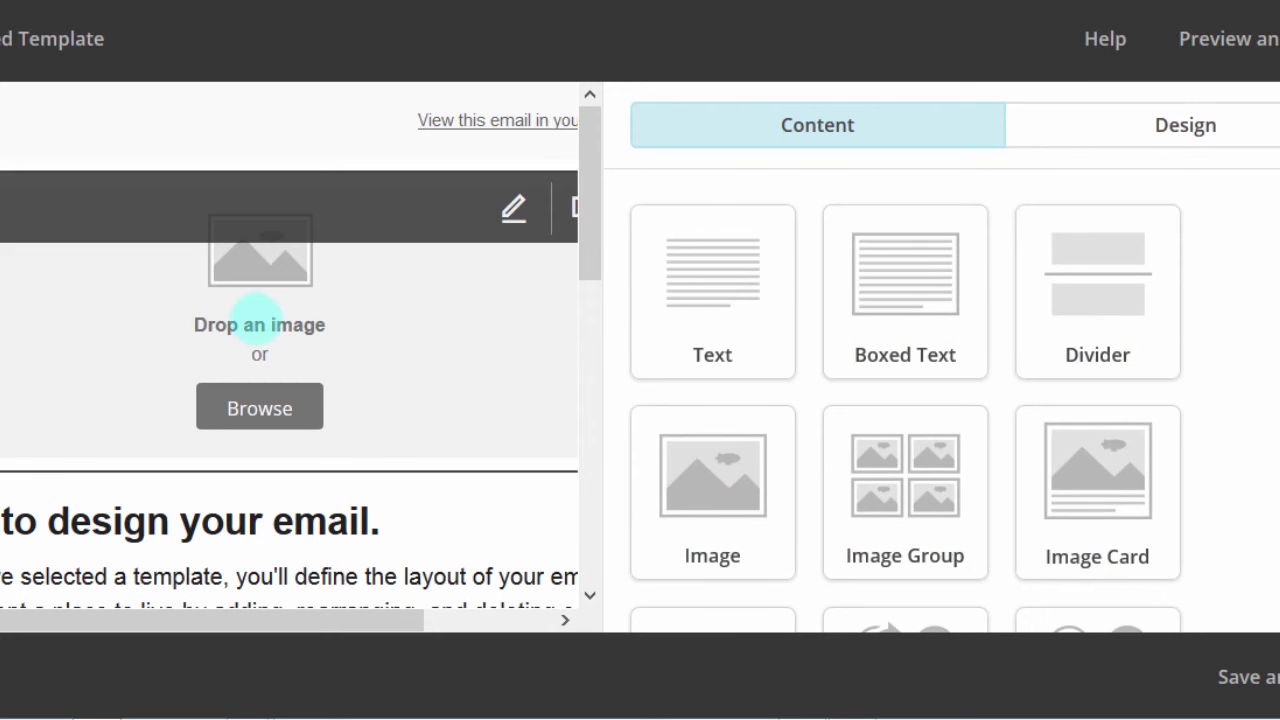
left_click(252, 406)
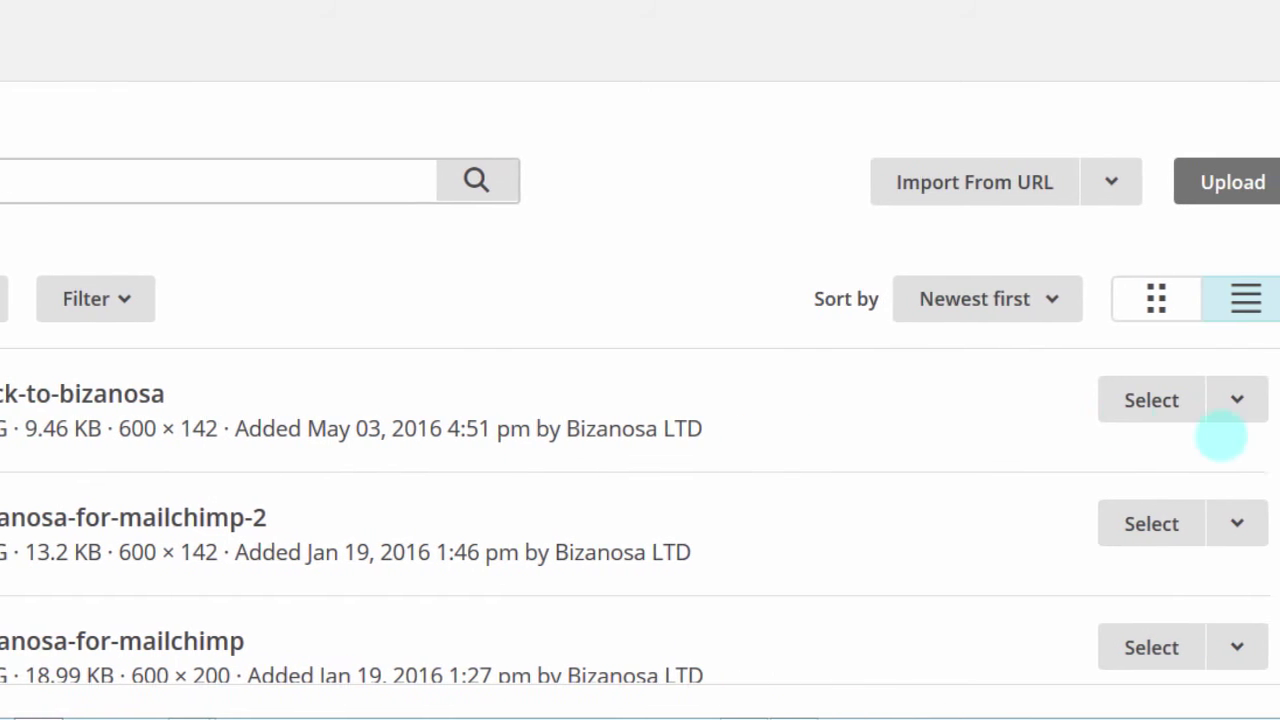
left_click(1207, 400)
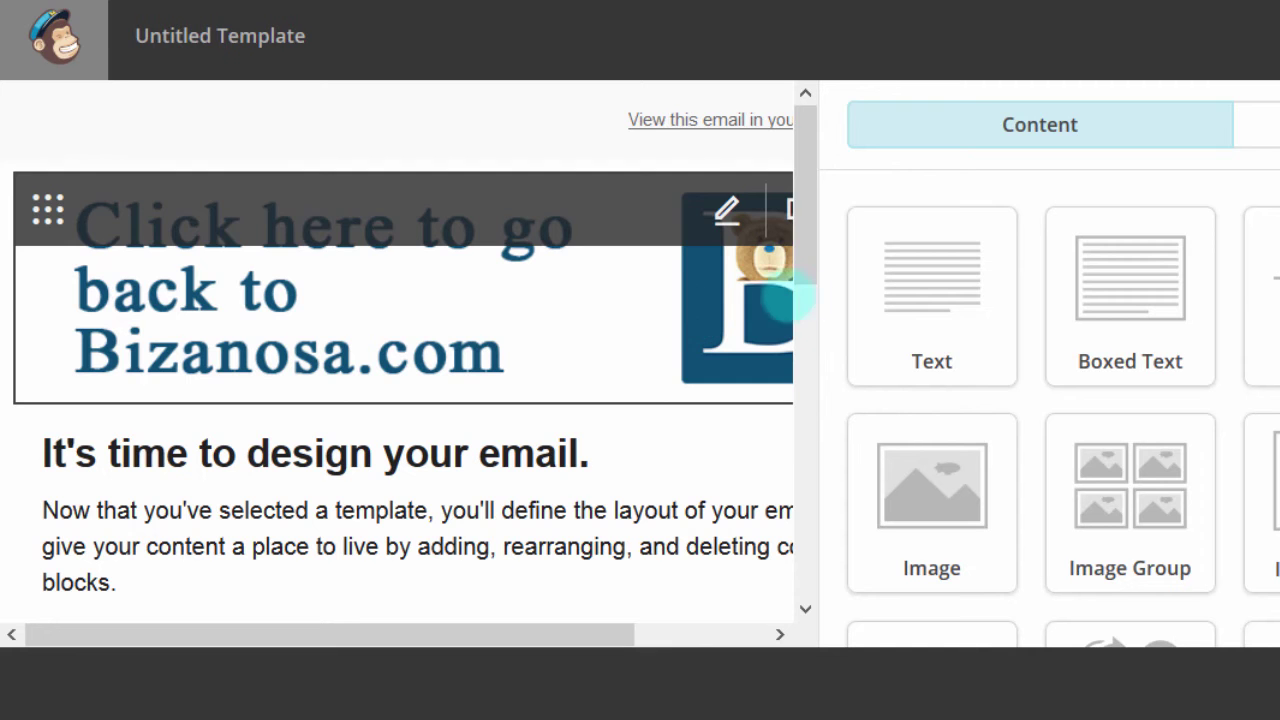
left_click_drag(803, 199, 803, 271)
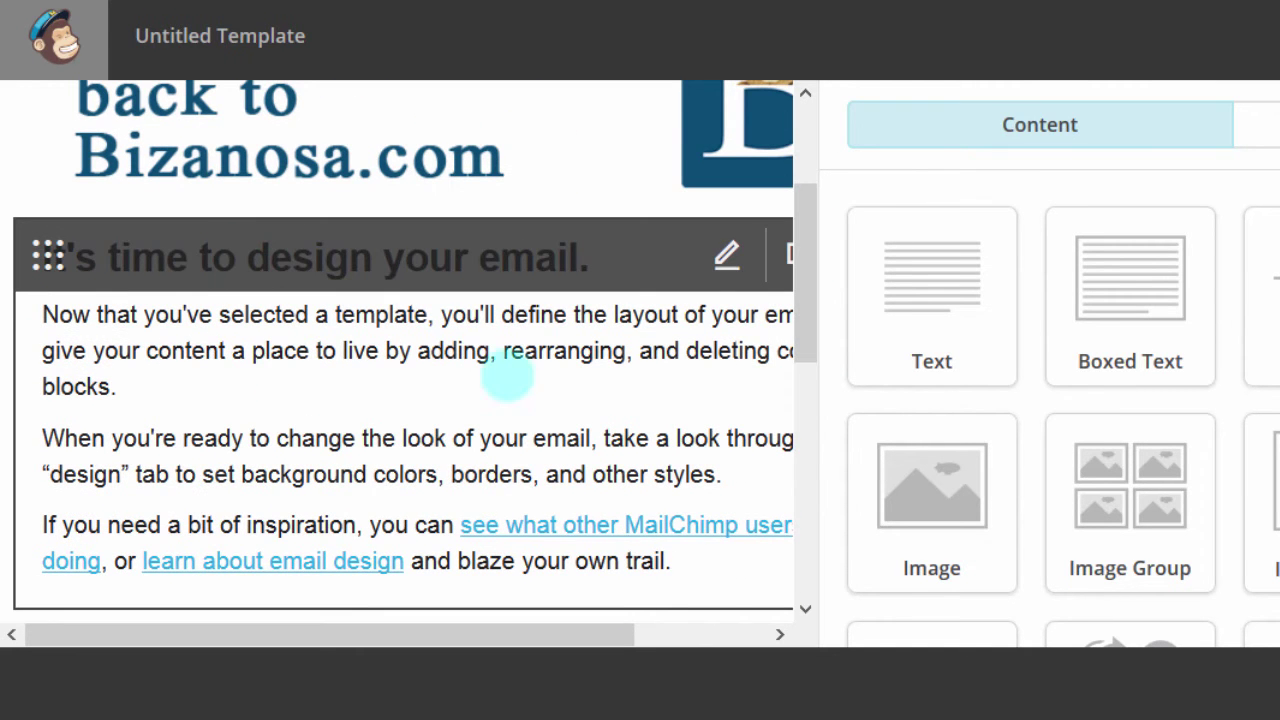
Step: Replace the heading text with 'Welcome ALL' in the body text block
left_click(729, 257)
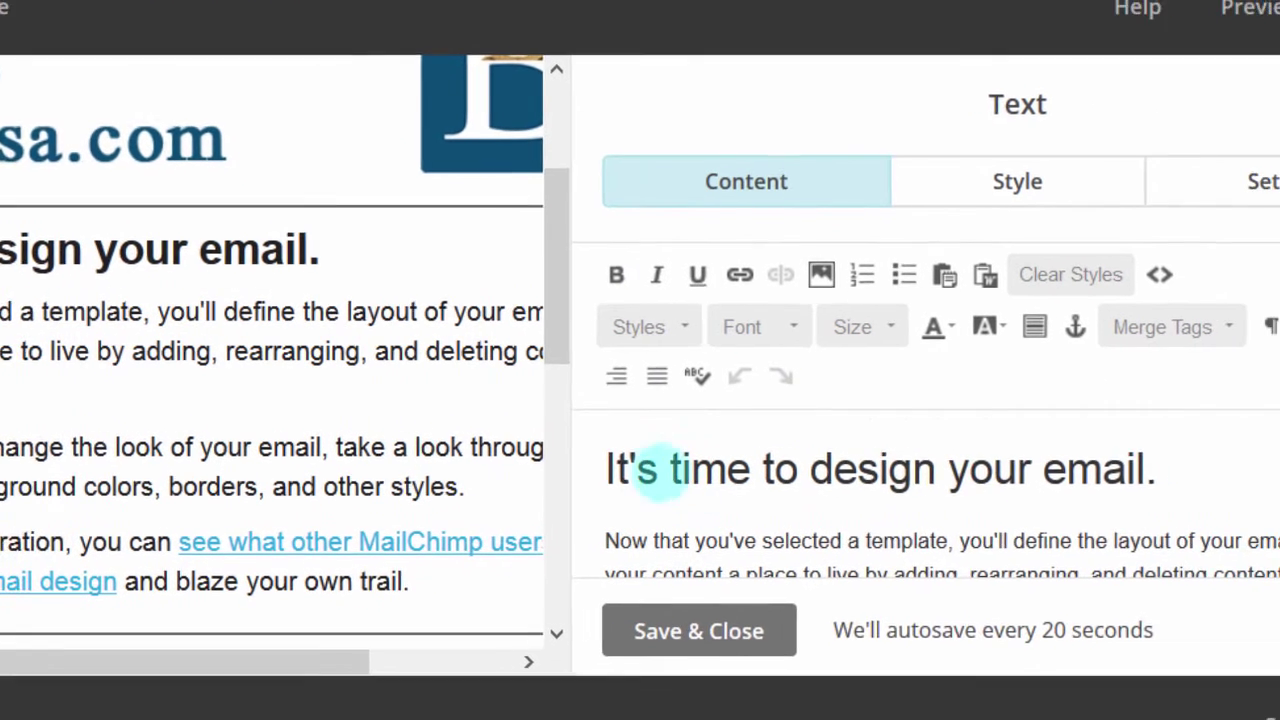
left_click_drag(597, 466, 1138, 464)
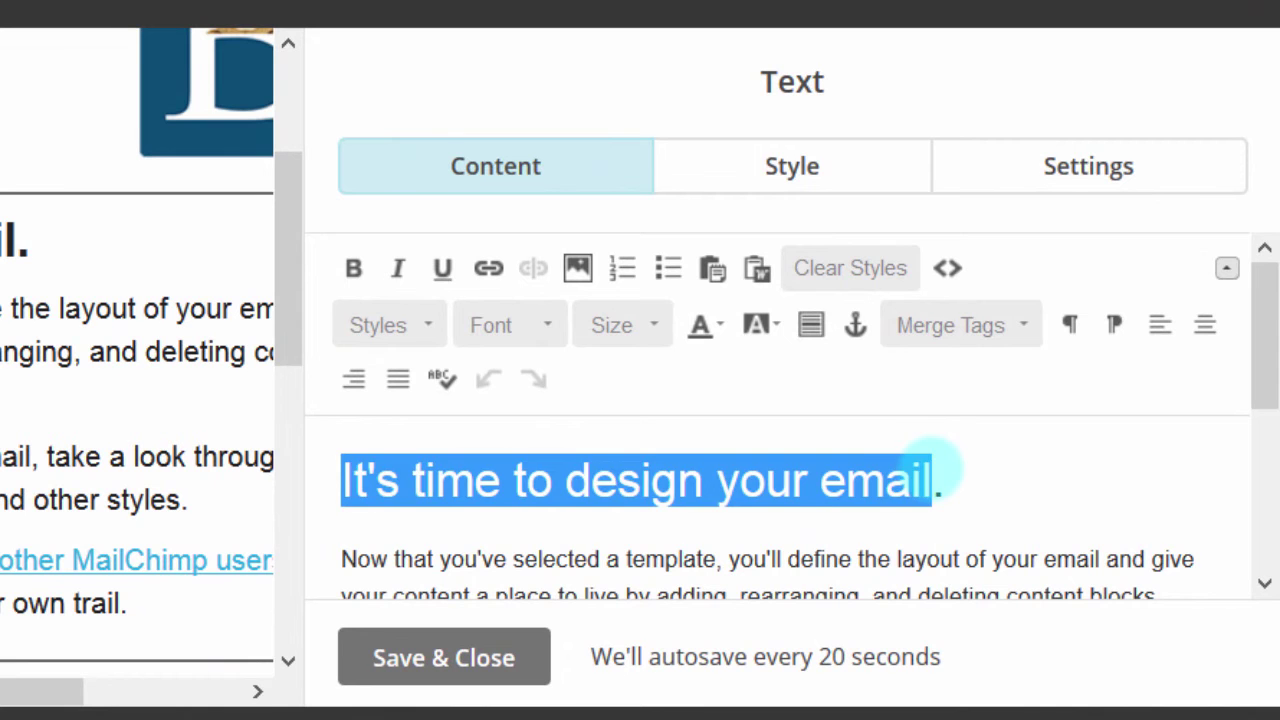
type("Welcome ALL.")
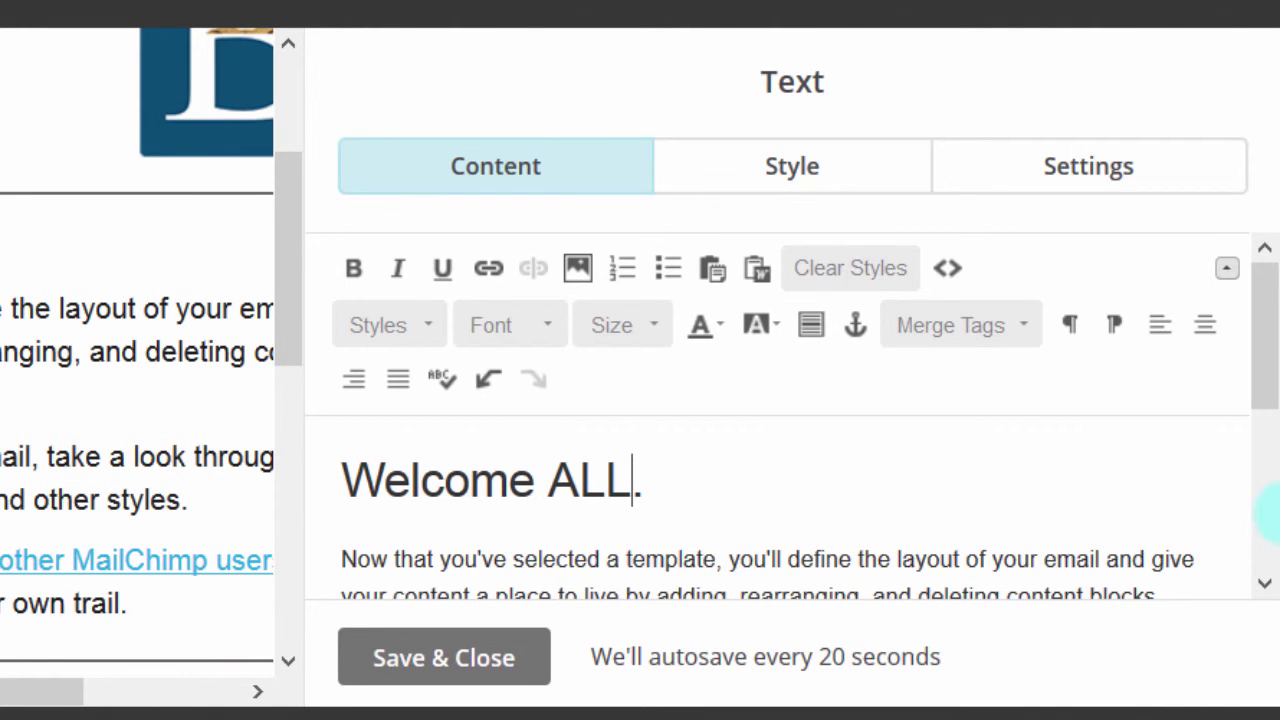
left_click_drag(1263, 323, 1257, 337)
left_click_drag(341, 517, 973, 555)
left_click_drag(1262, 320, 1258, 477)
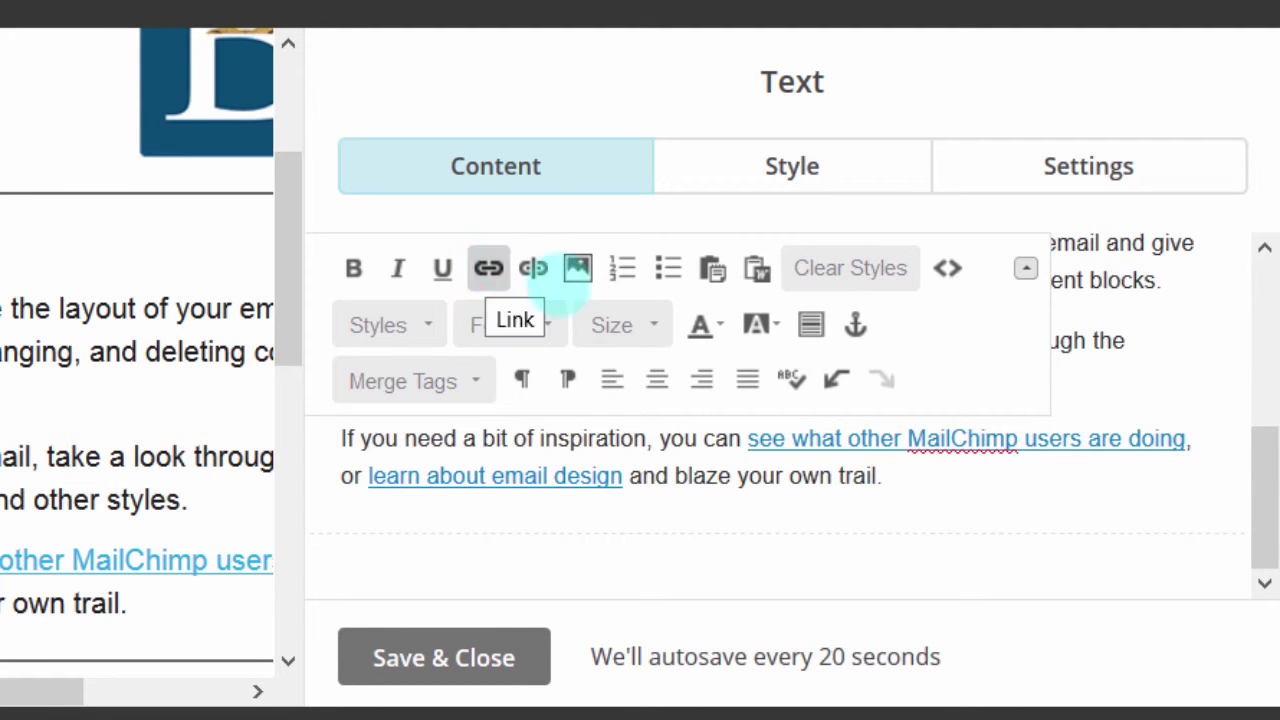
Step: Add an empty paragraph below the text and close the image manager without inserting
left_click(903, 477)
key("Return")
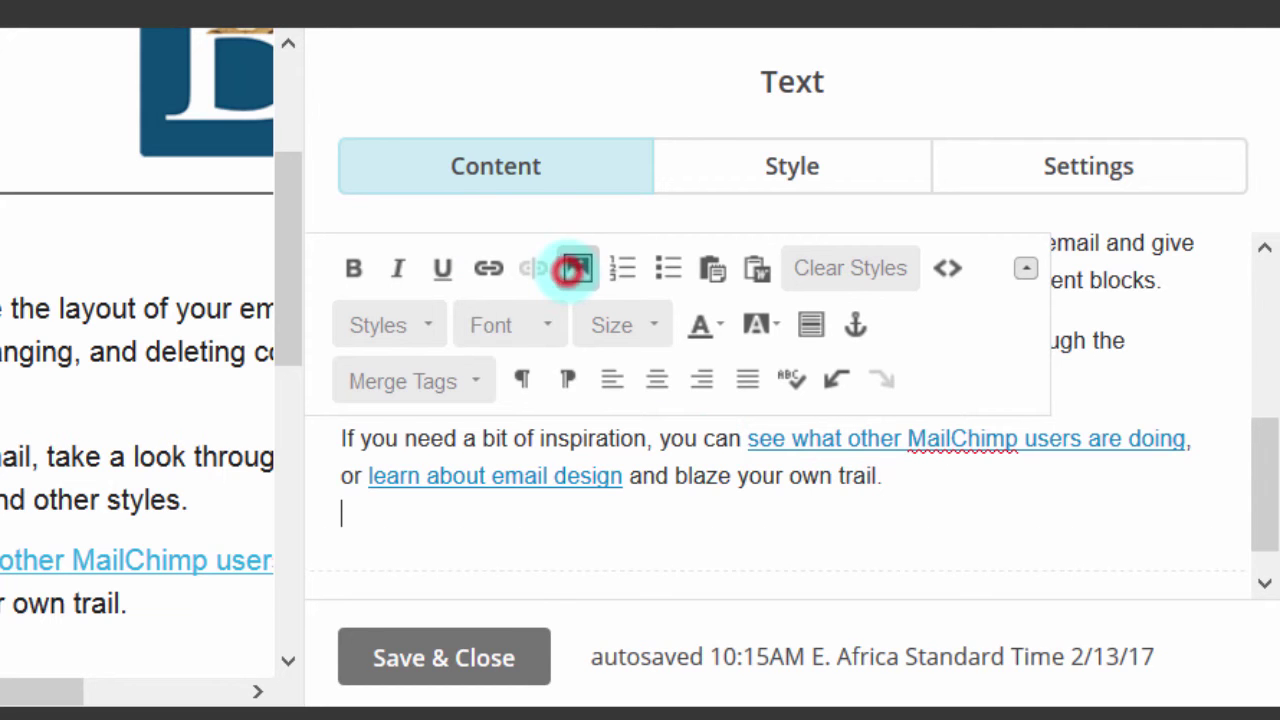
left_click(574, 268)
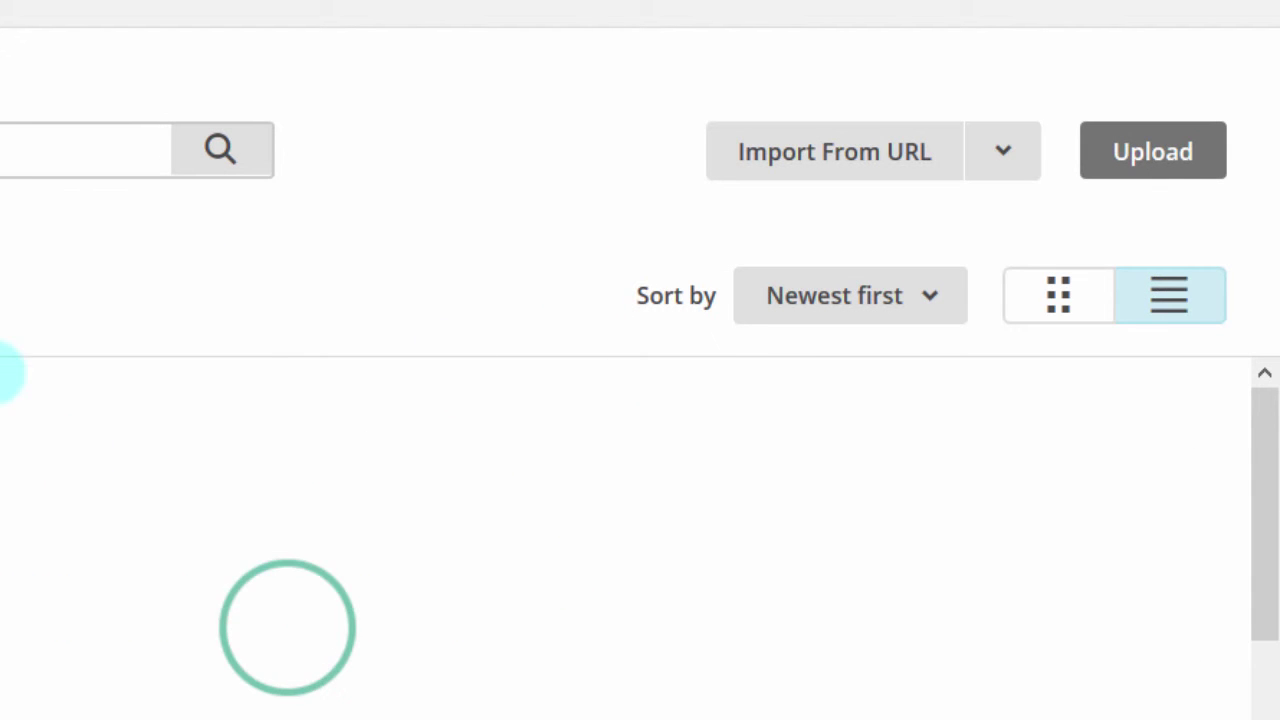
left_click(1153, 150)
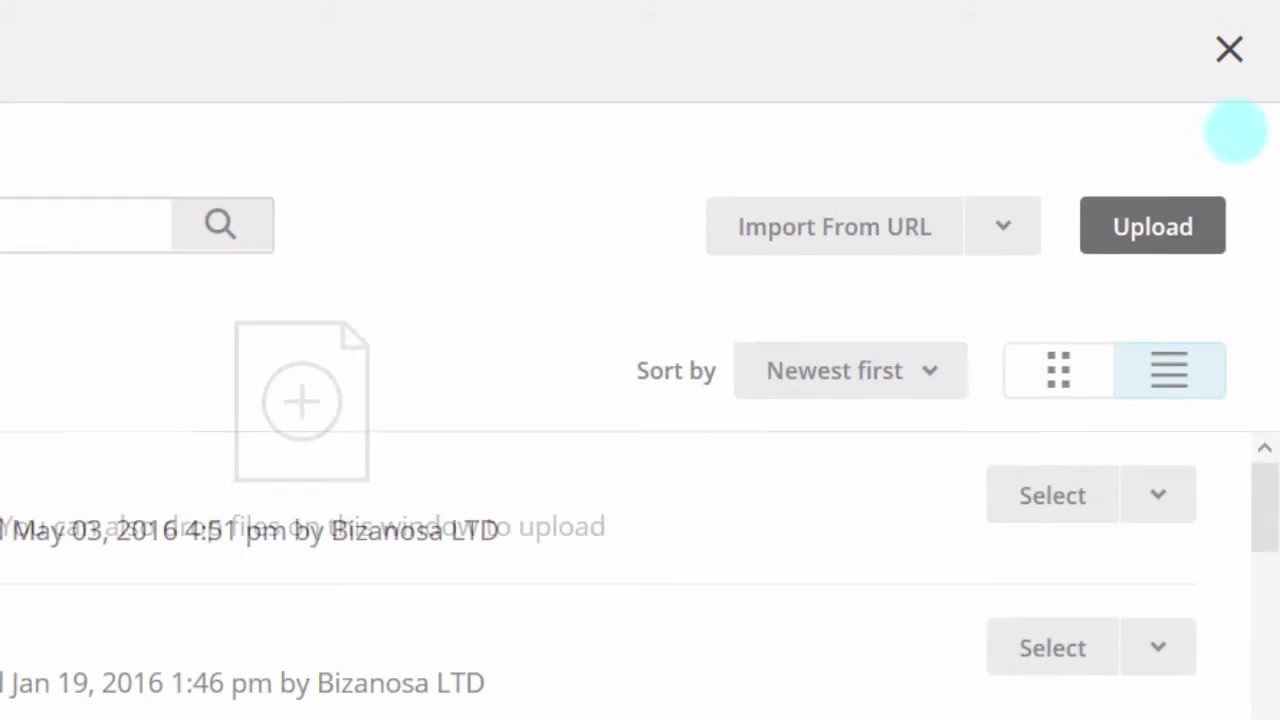
left_click(1229, 38)
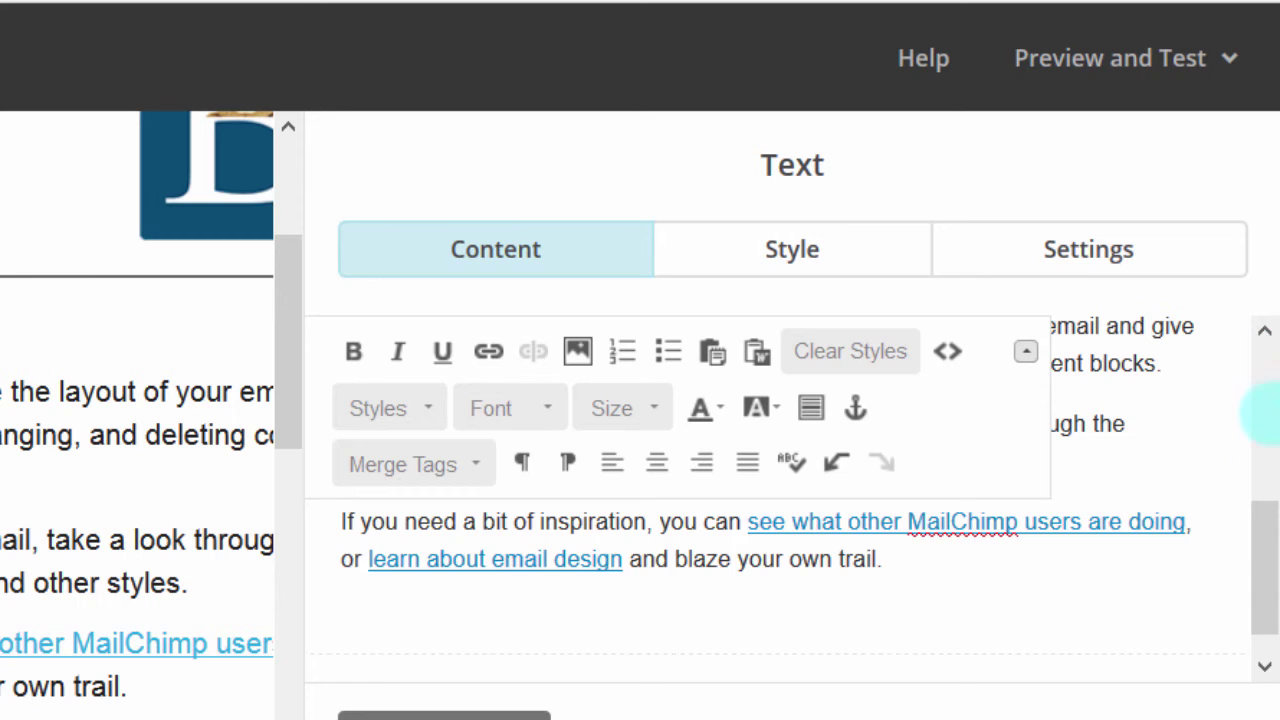
left_click_drag(1258, 530, 1260, 286)
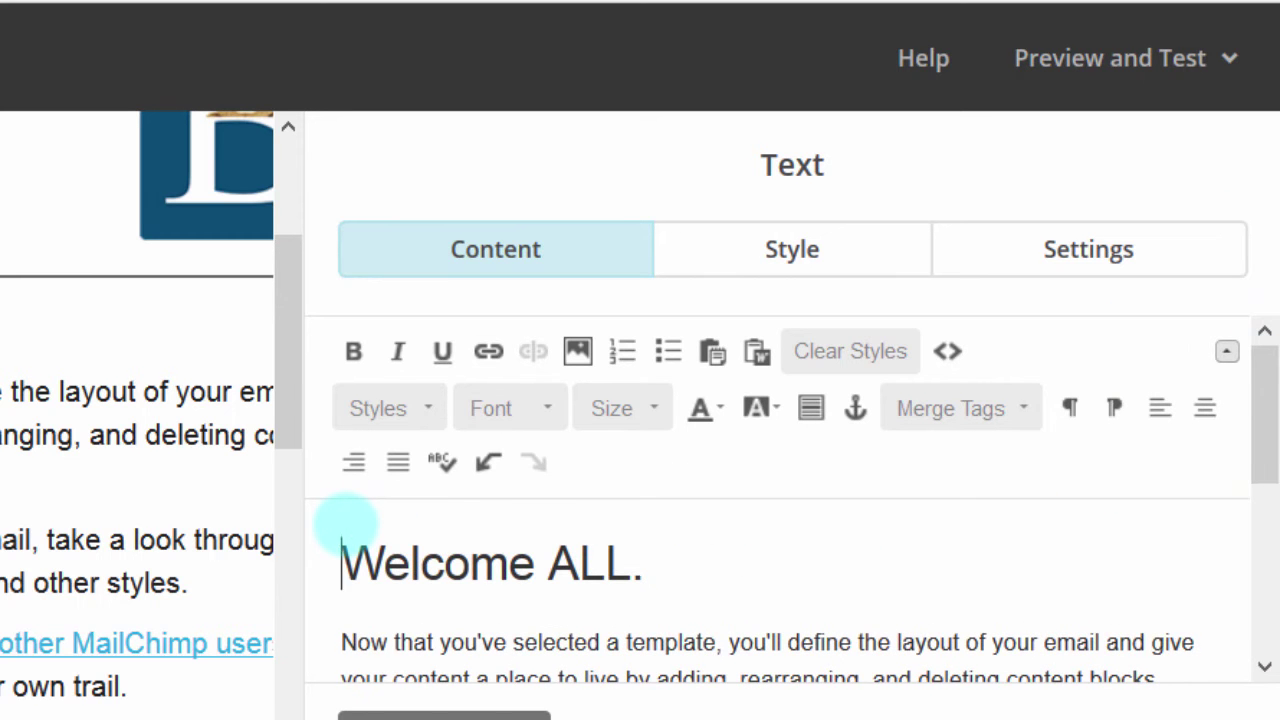
Step: Replace the word ALL in the heading with the Email Address merge tag, *|EMAIL|*
key("Return")
key("Delete")
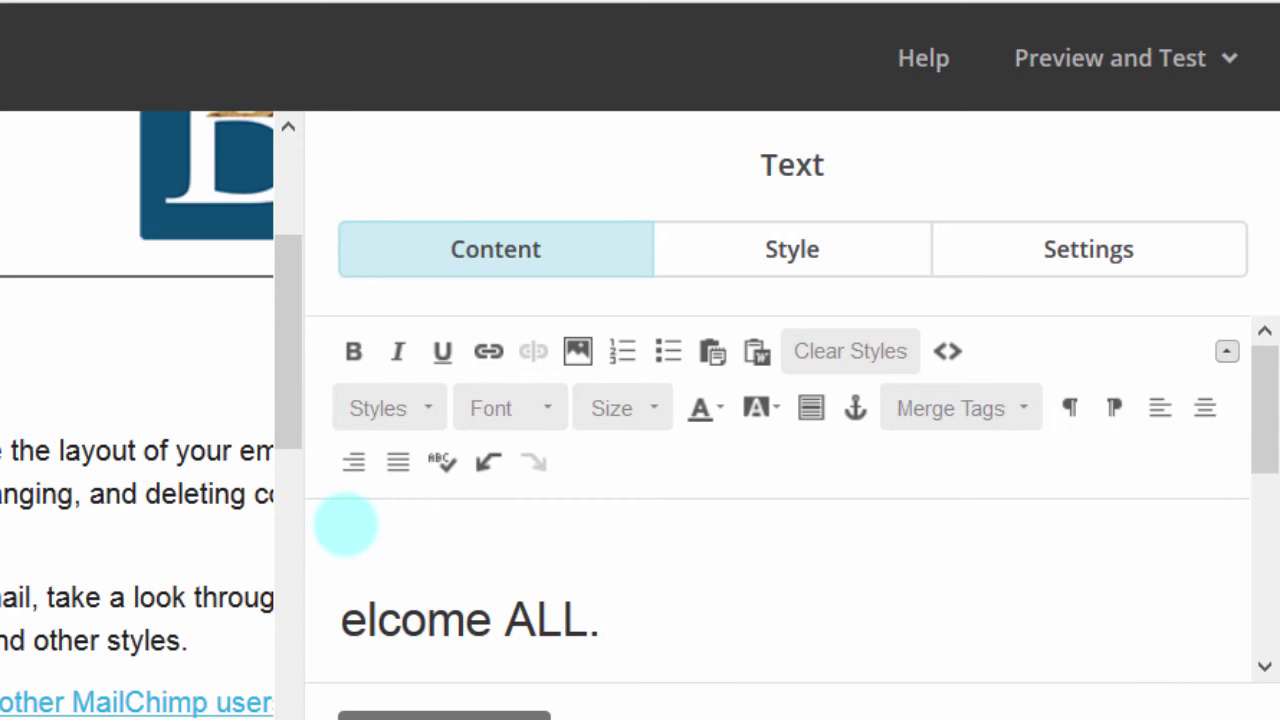
key("ctrl+z")
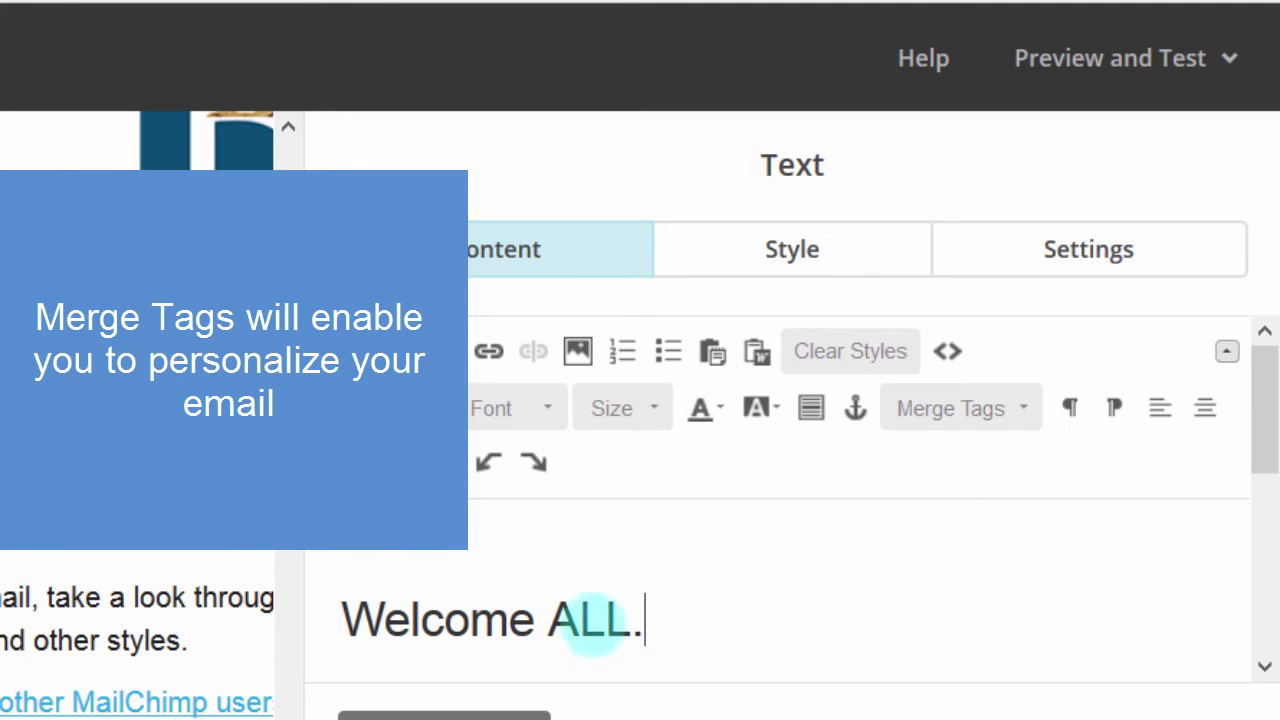
left_click_drag(545, 617, 622, 607)
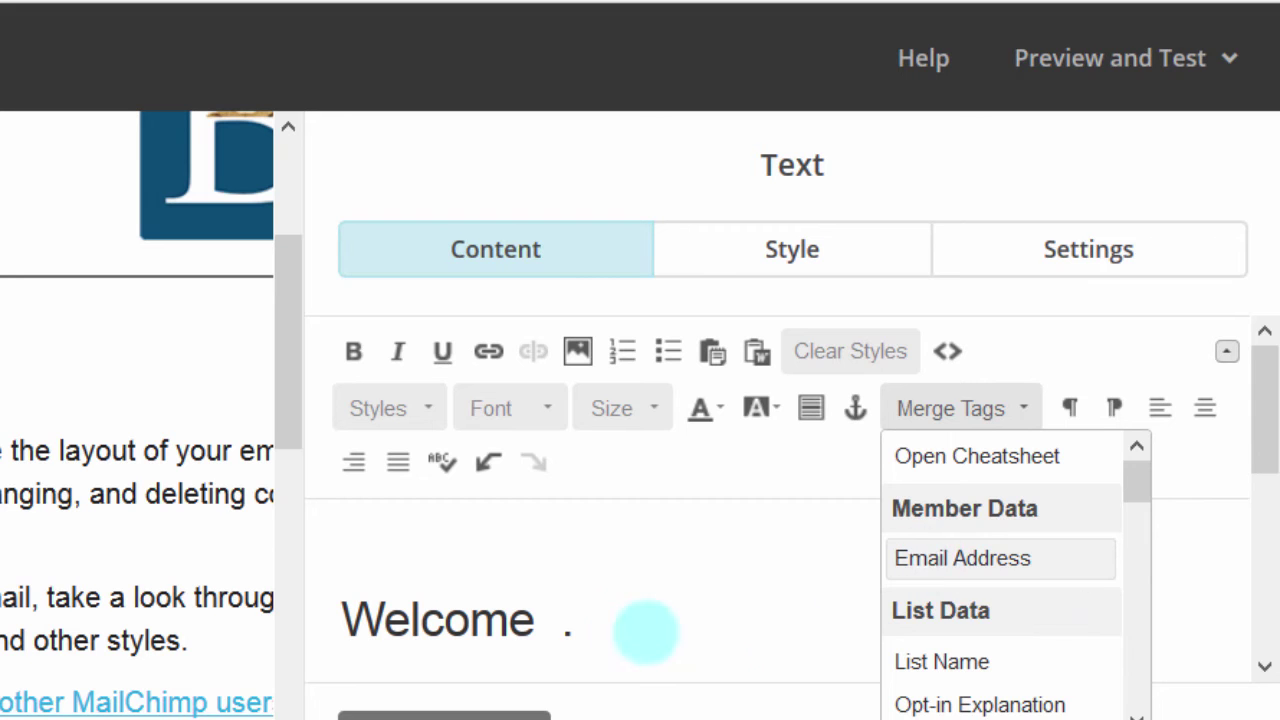
left_click_drag(1133, 478, 1136, 480)
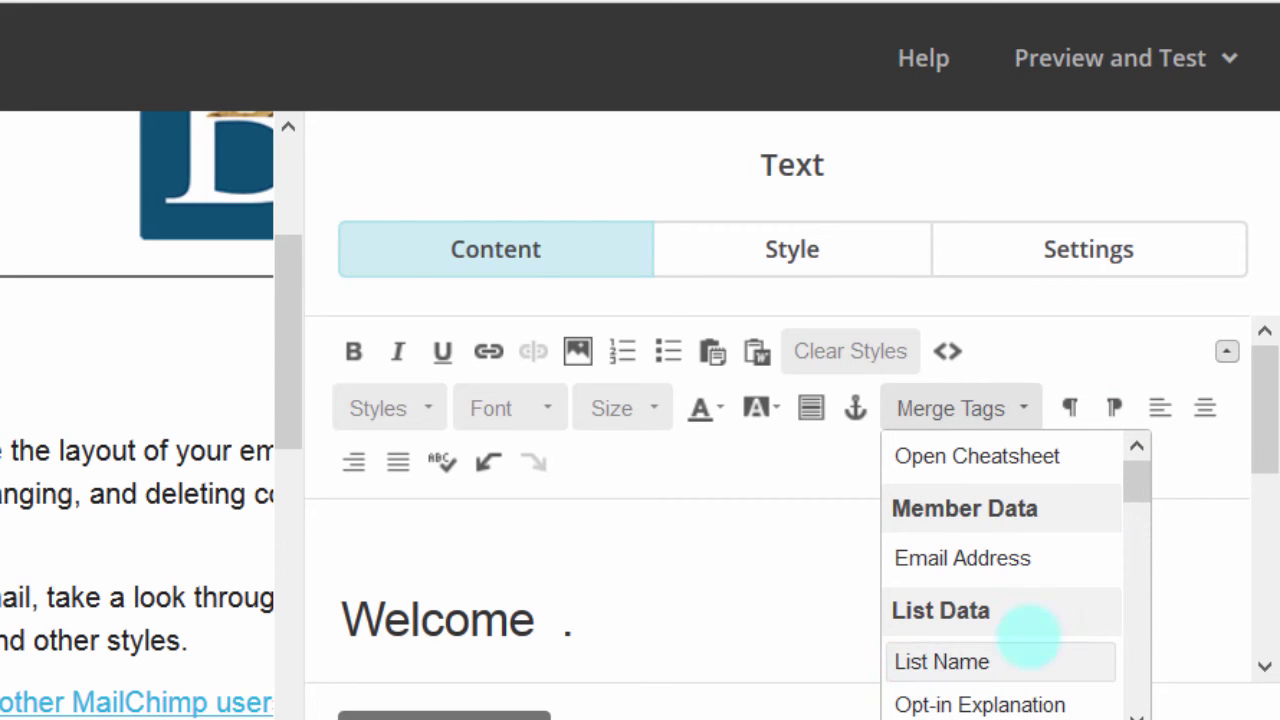
left_click_drag(1137, 471, 880, 567)
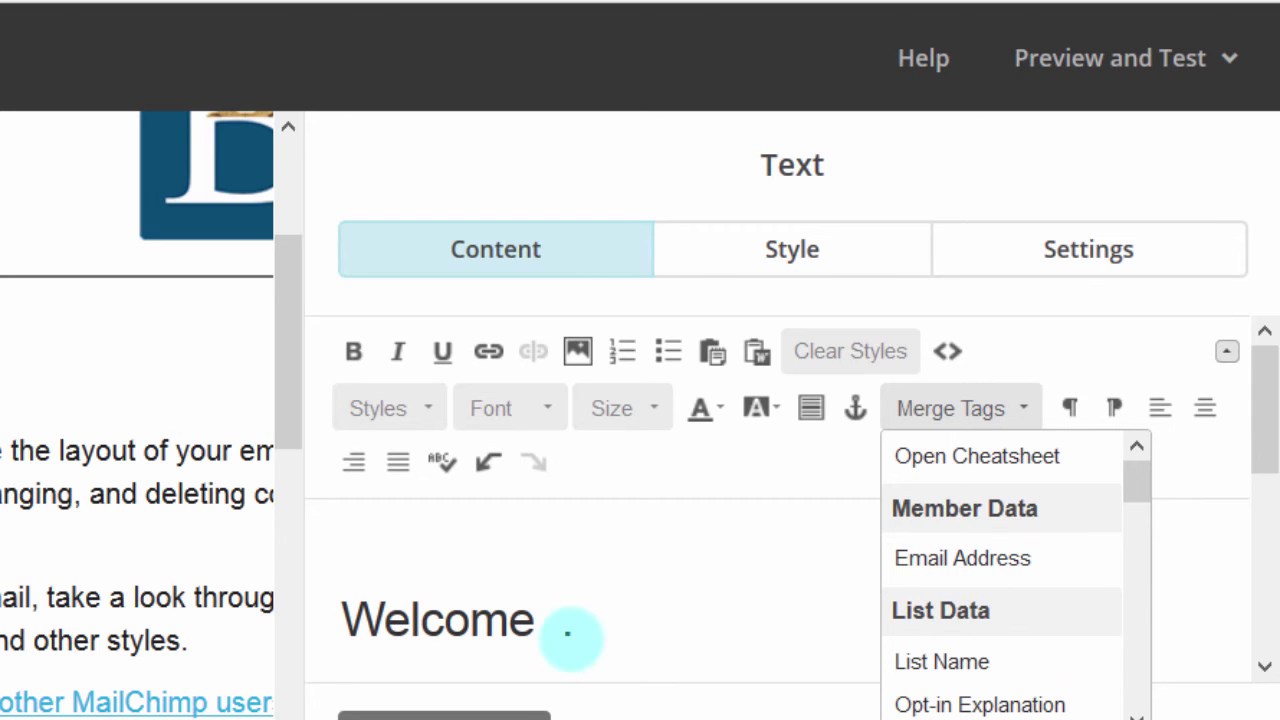
left_click(961, 558)
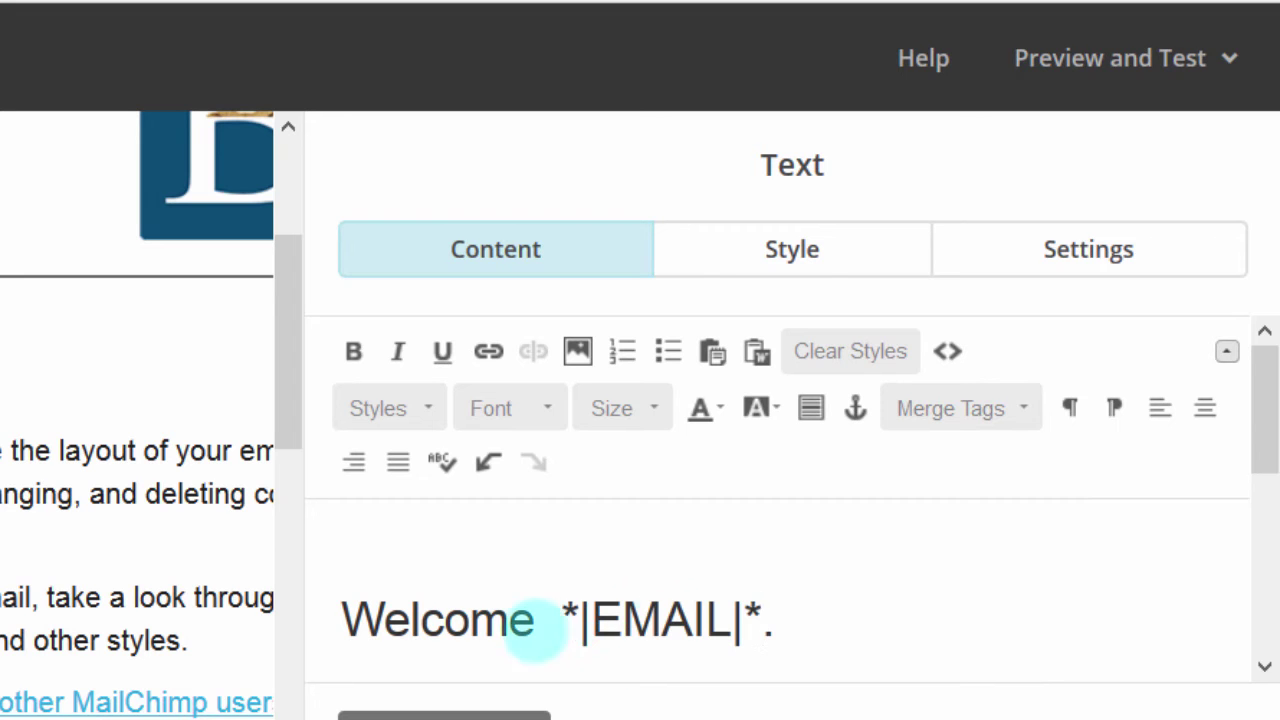
Step: Check the inserted *|EMAIL|* tag, then save and close the heading text block
left_click_drag(566, 615, 771, 626)
left_click(846, 626)
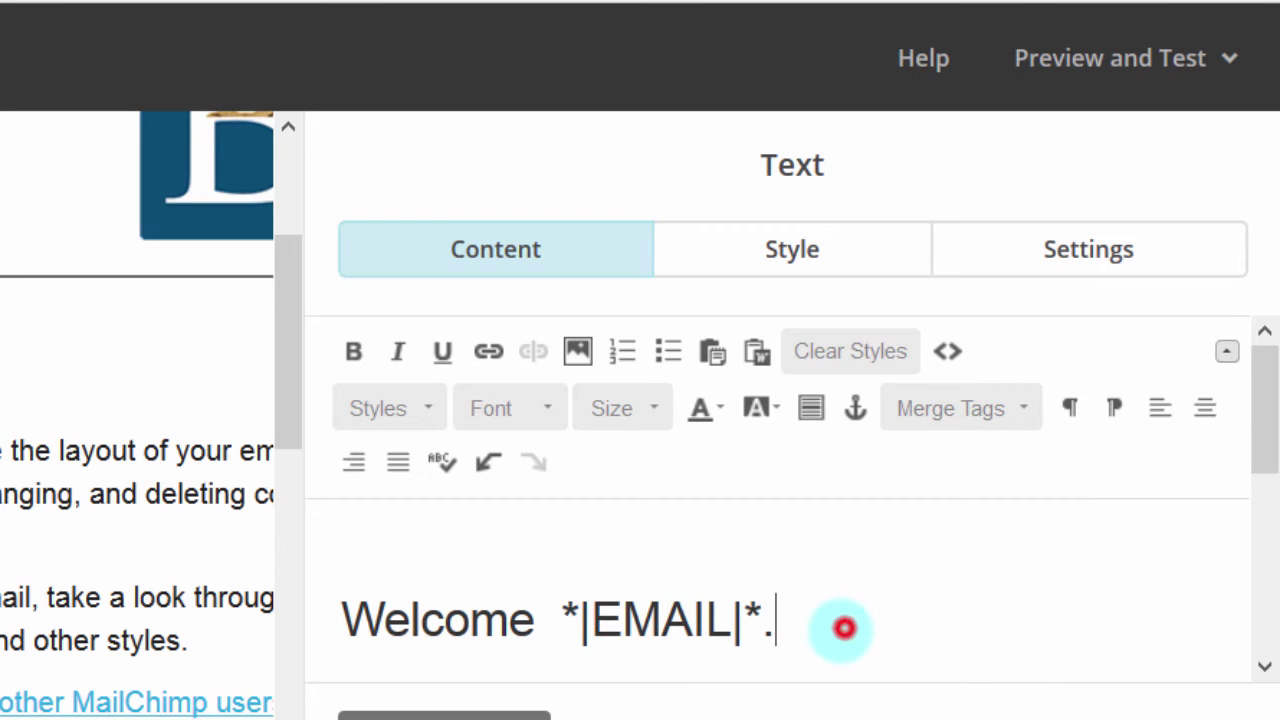
left_click_drag(566, 615, 765, 612)
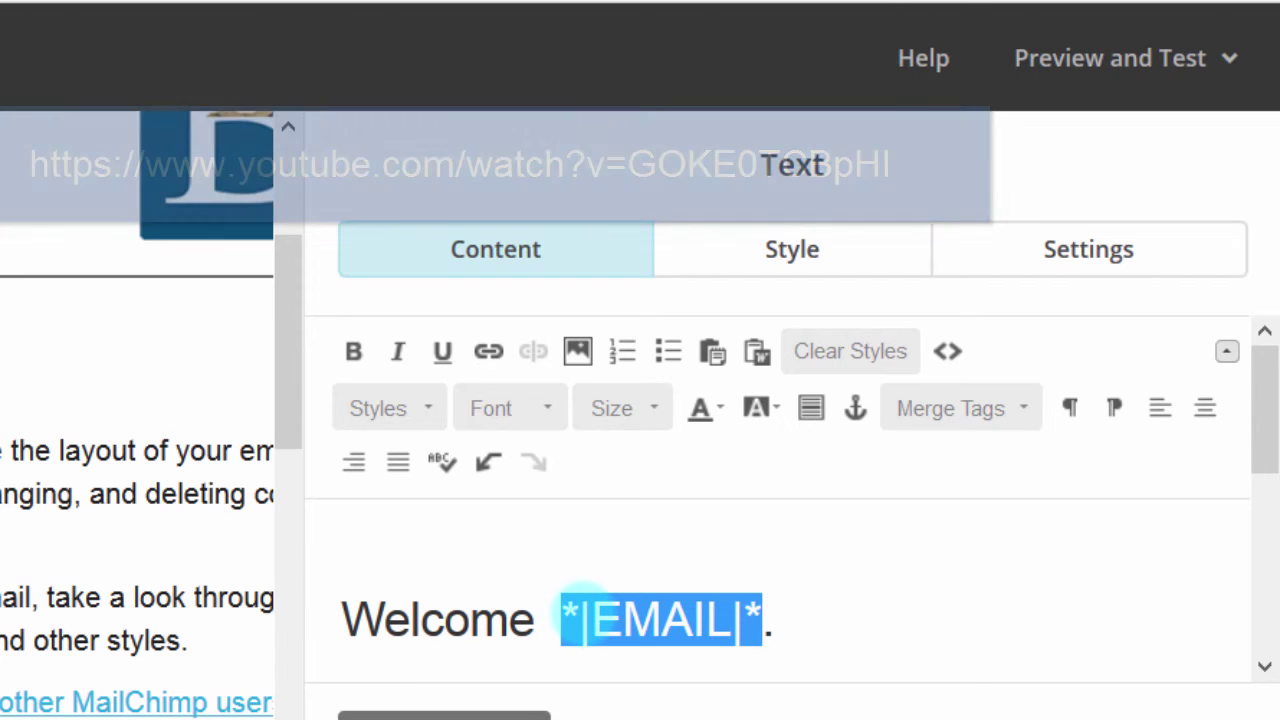
left_click(563, 617)
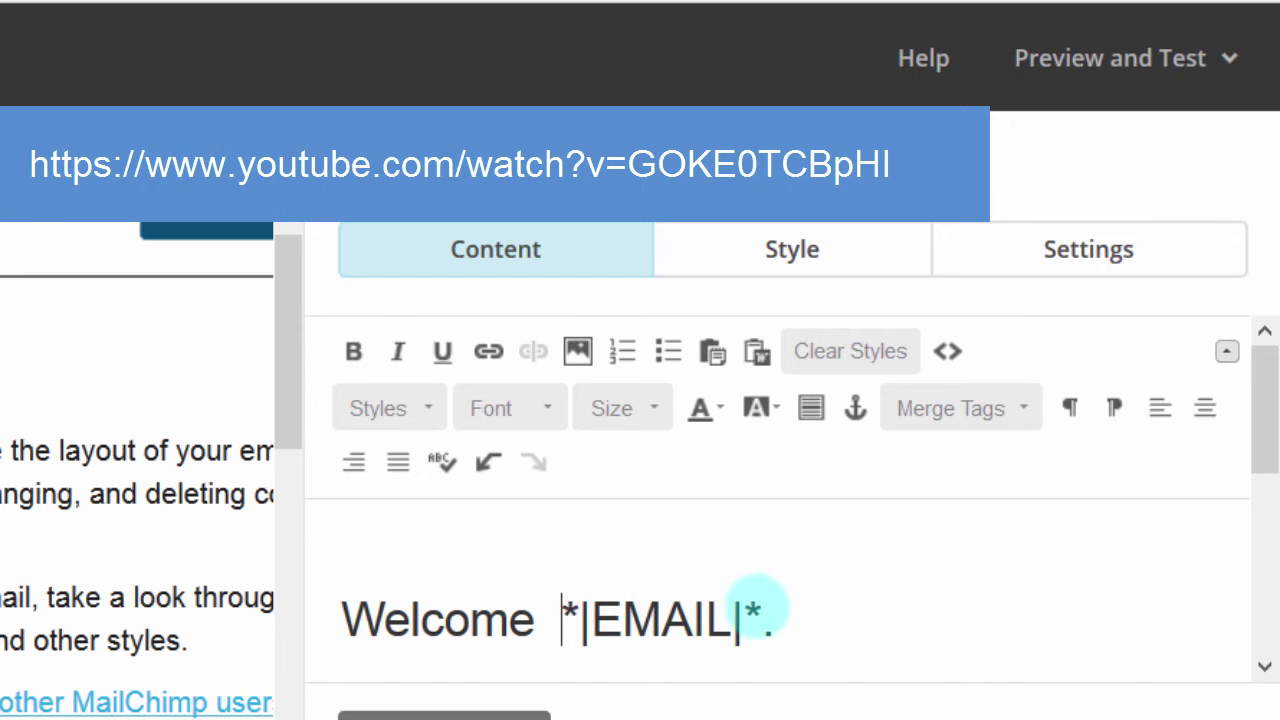
left_click_drag(1250, 352, 1257, 425)
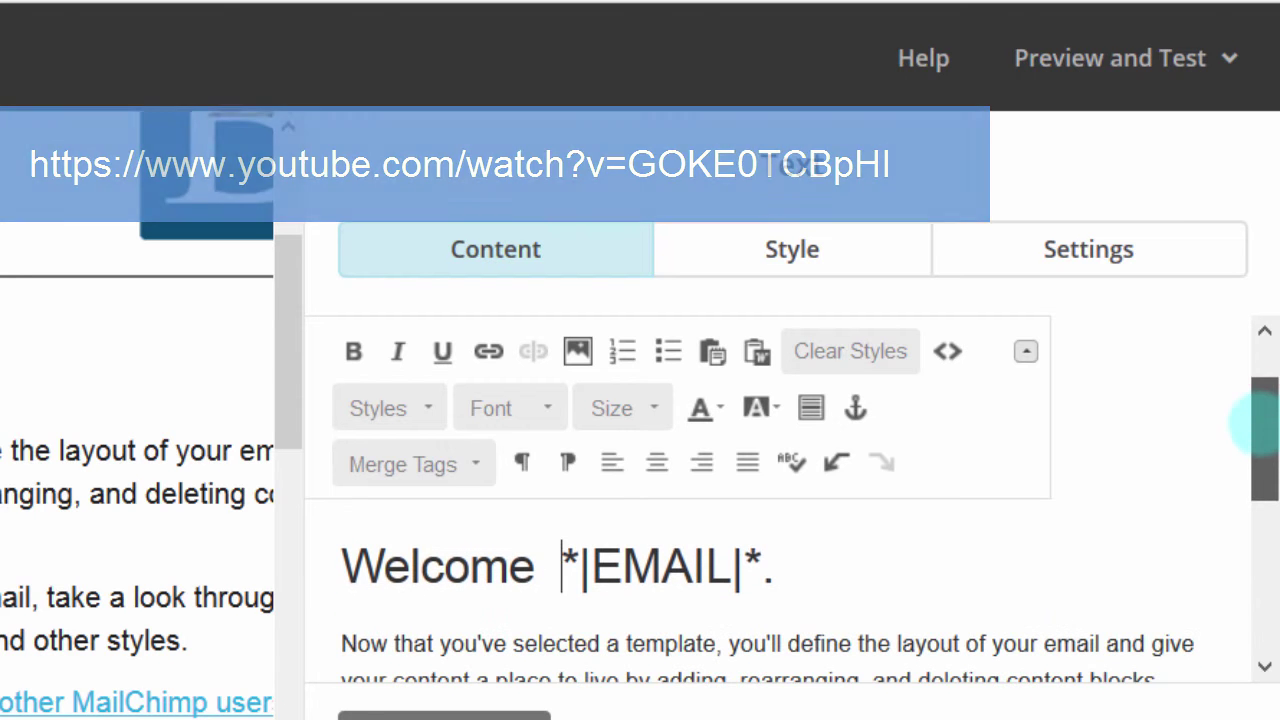
left_click_drag(563, 560, 778, 566)
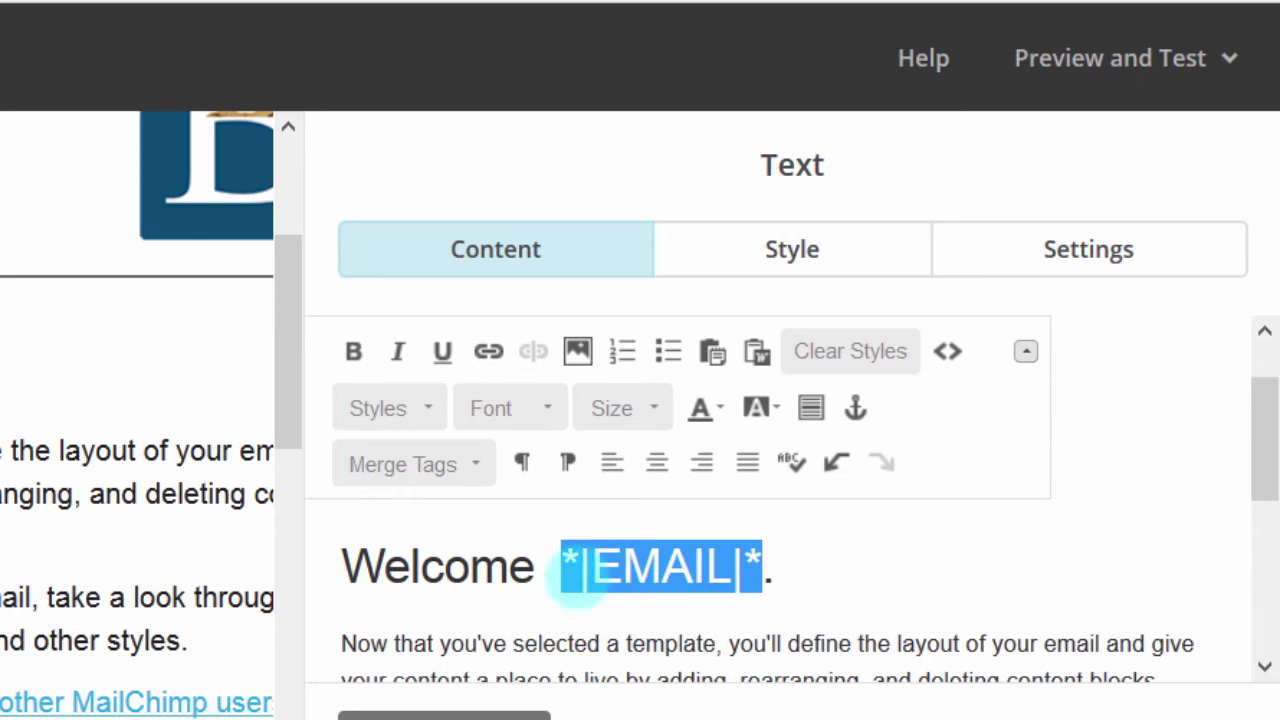
left_click(755, 565)
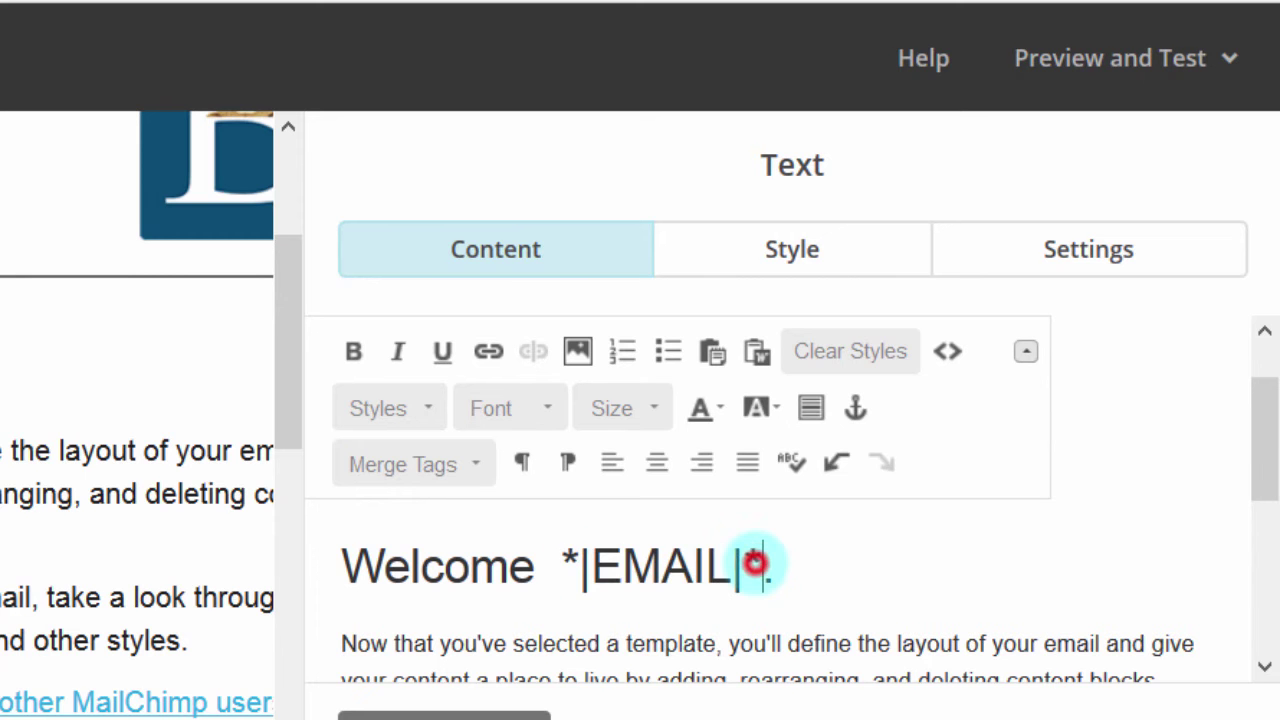
left_click(951, 606)
scroll(960, 600, "down", 2)
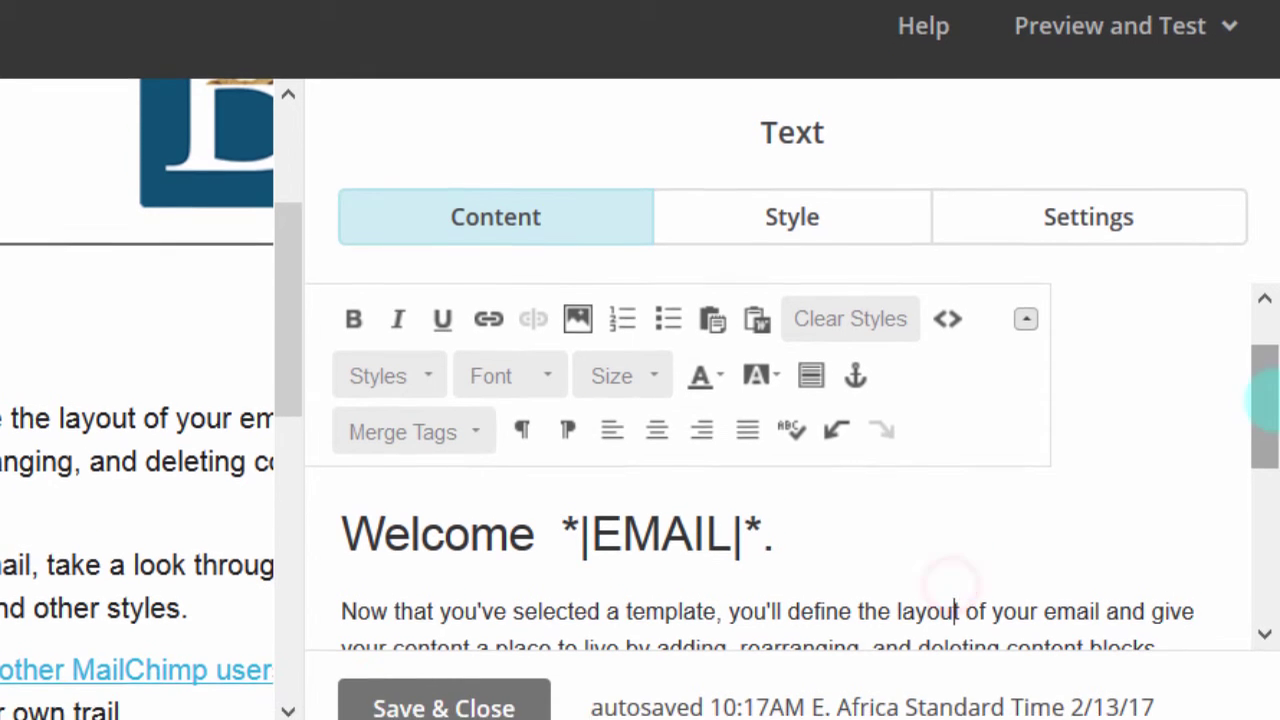
left_click(1268, 368)
left_click_drag(1265, 420, 1245, 605)
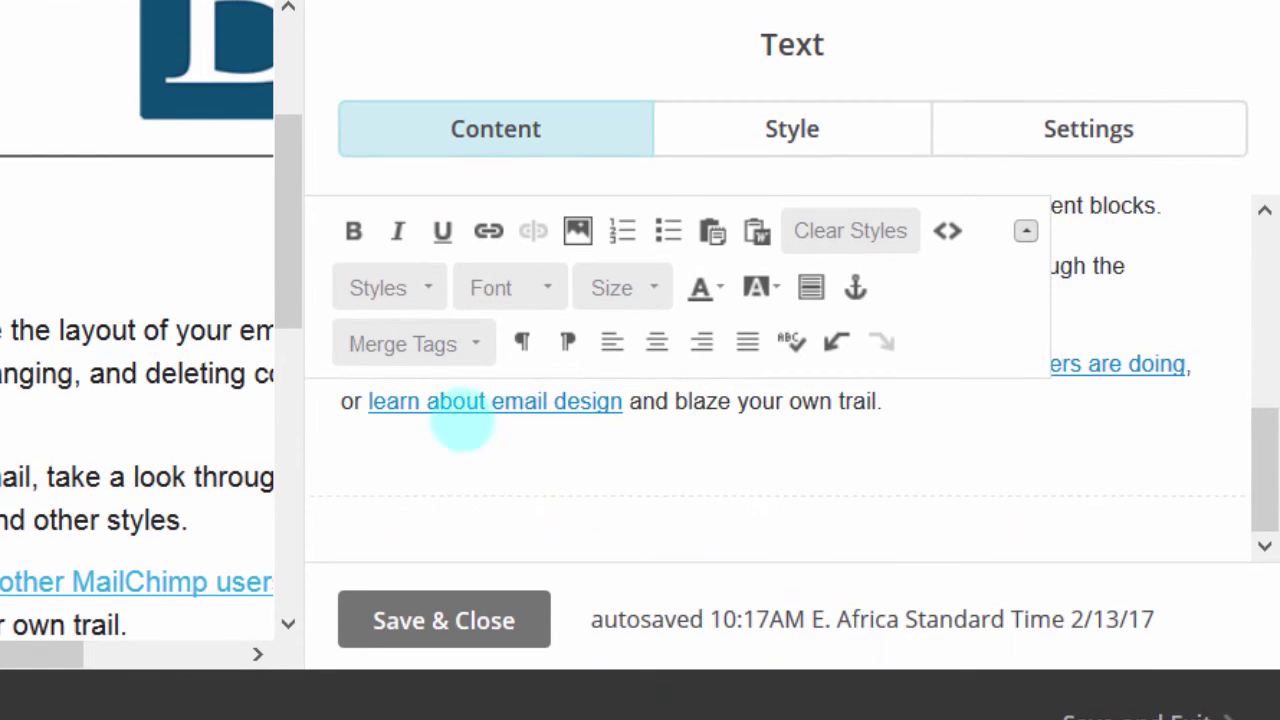
left_click(420, 598)
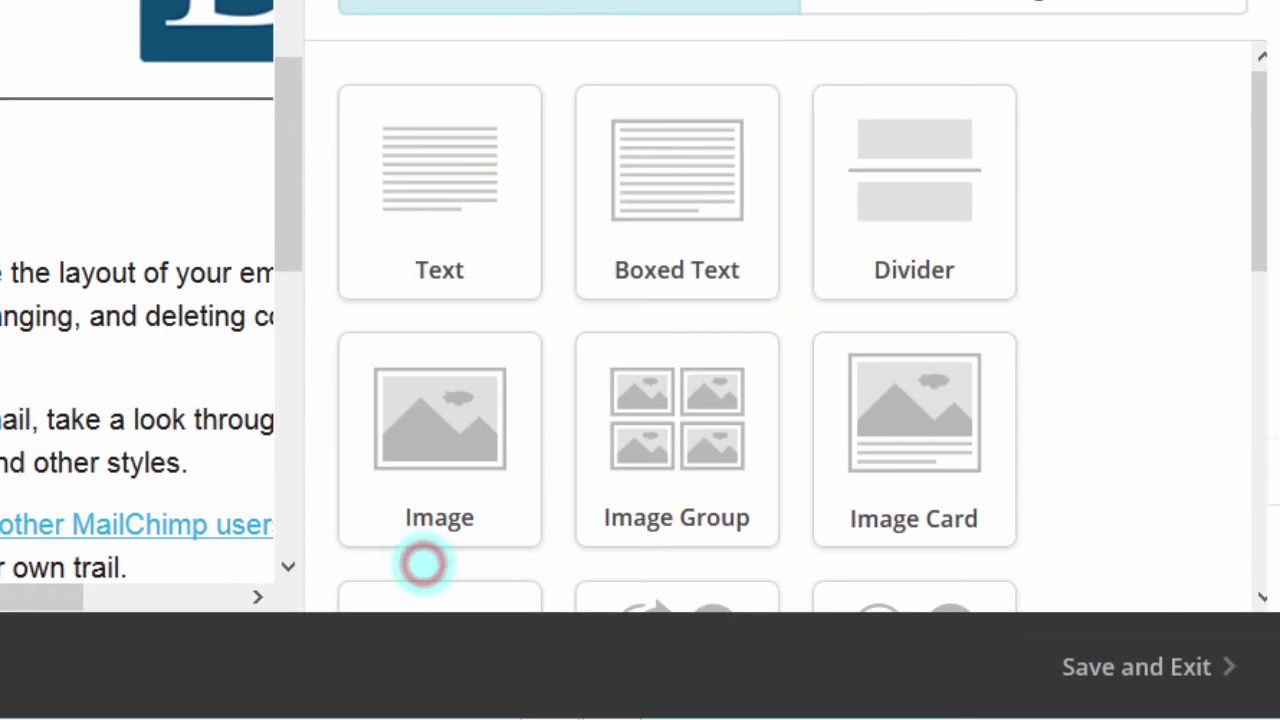
Step: Save and close the Divider Style settings
left_click_drag(1257, 137, 1260, 143)
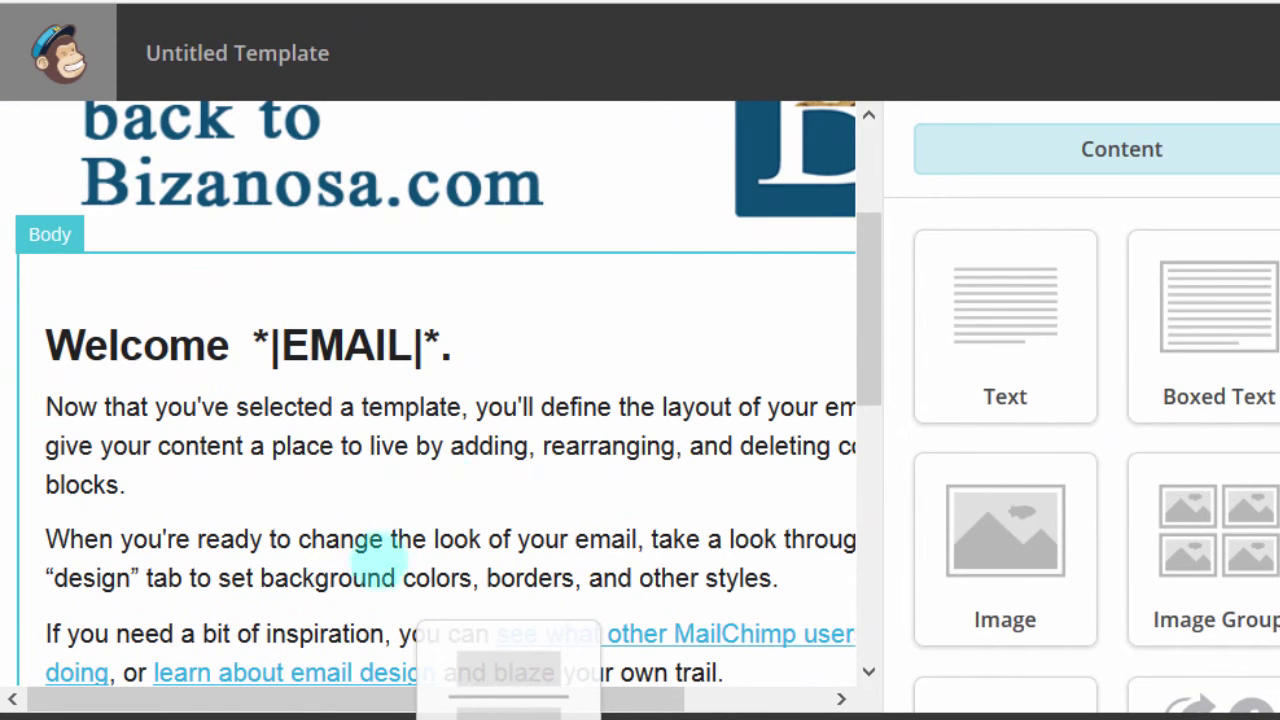
left_click_drag(378, 560, 380, 562)
left_click_drag(871, 294, 850, 440)
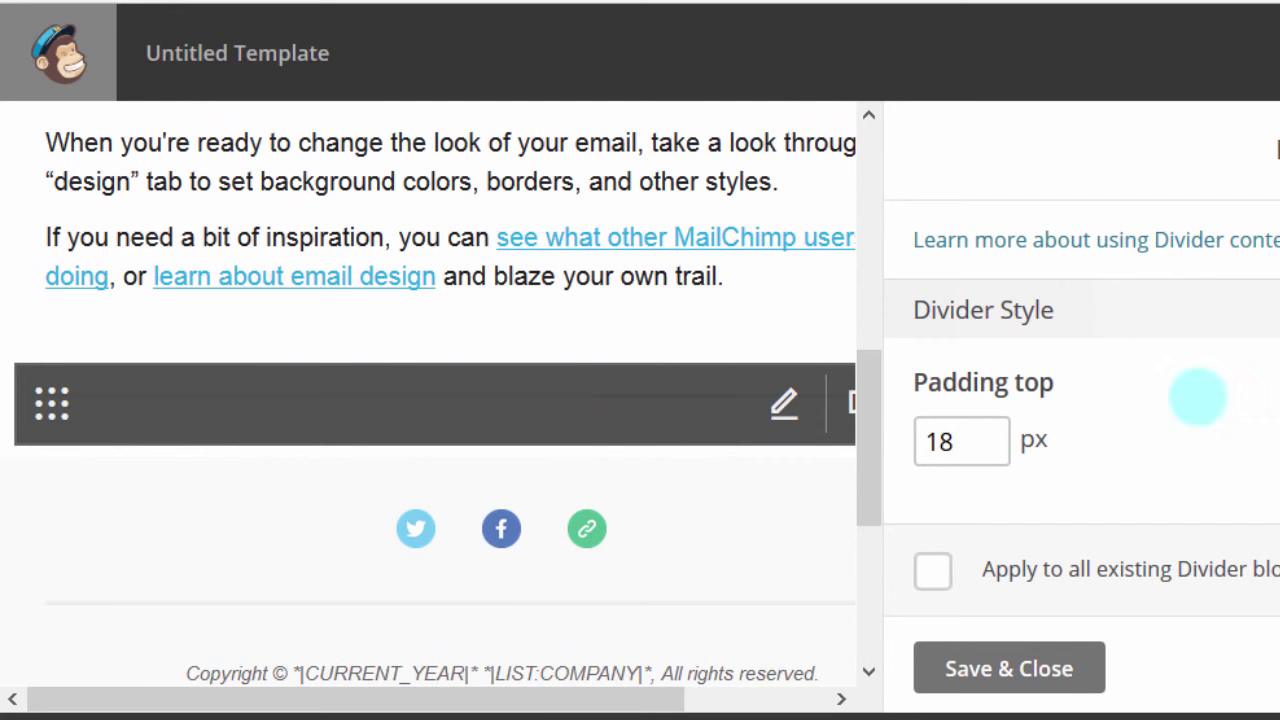
left_click(1010, 668)
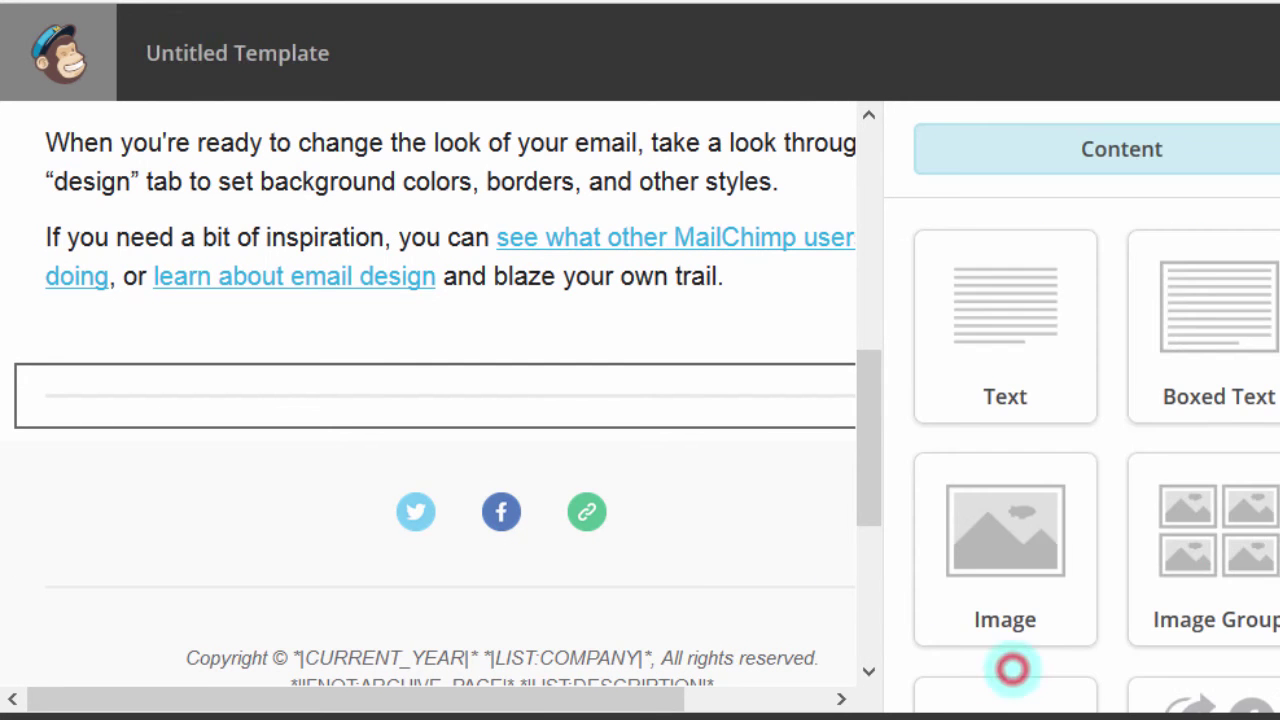
Step: Try dragging an Image Group block from the Content blocks into the email
scroll(1003, 641, "down", 4)
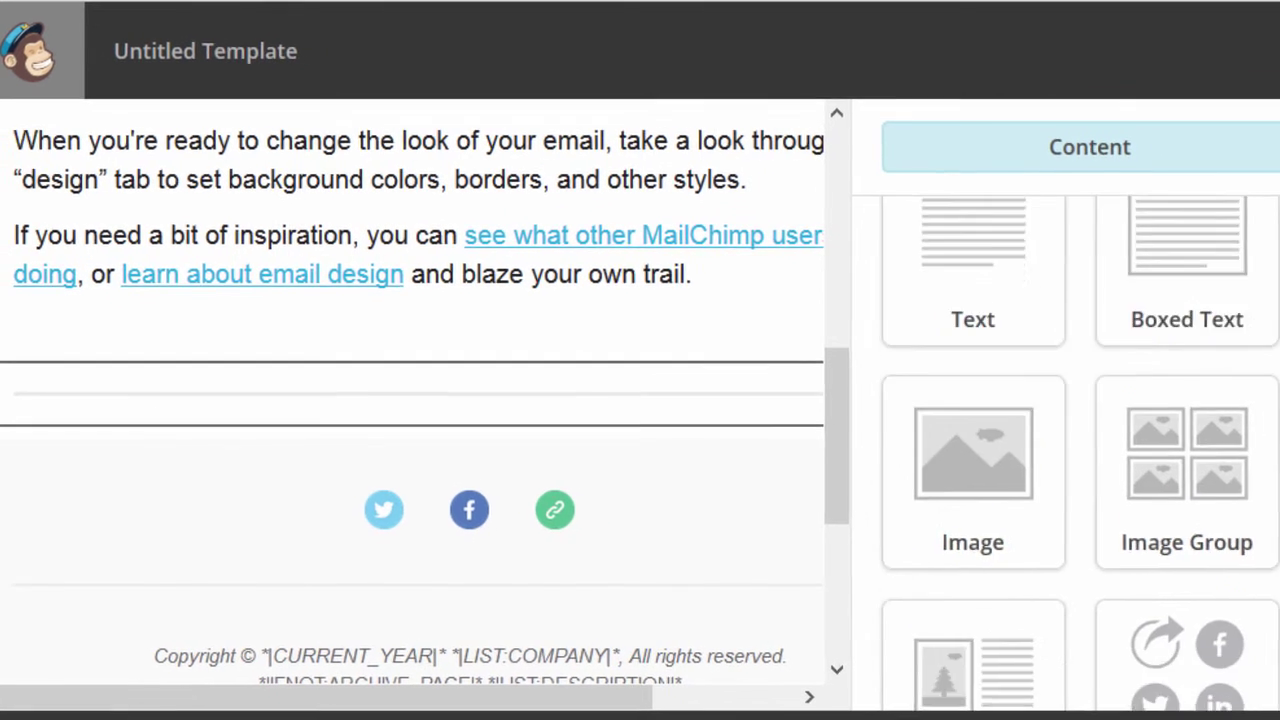
scroll(937, 600, "up", 2)
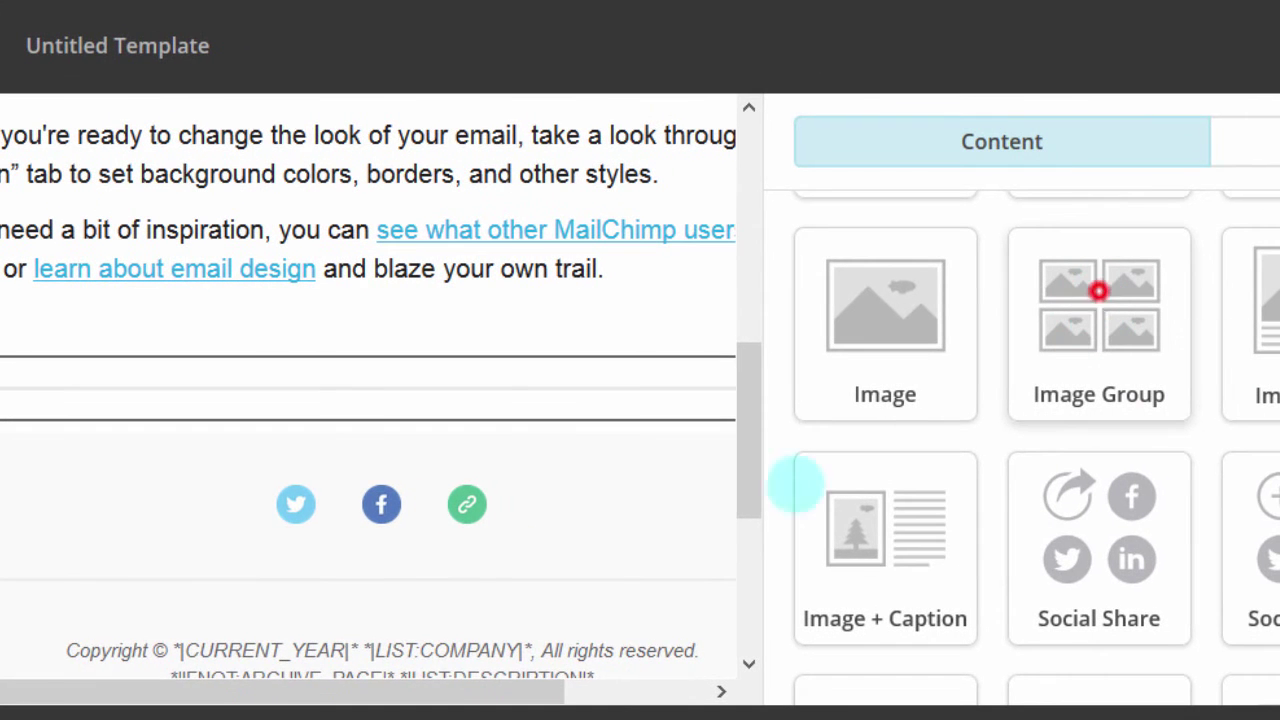
left_click_drag(796, 486, 1063, 400)
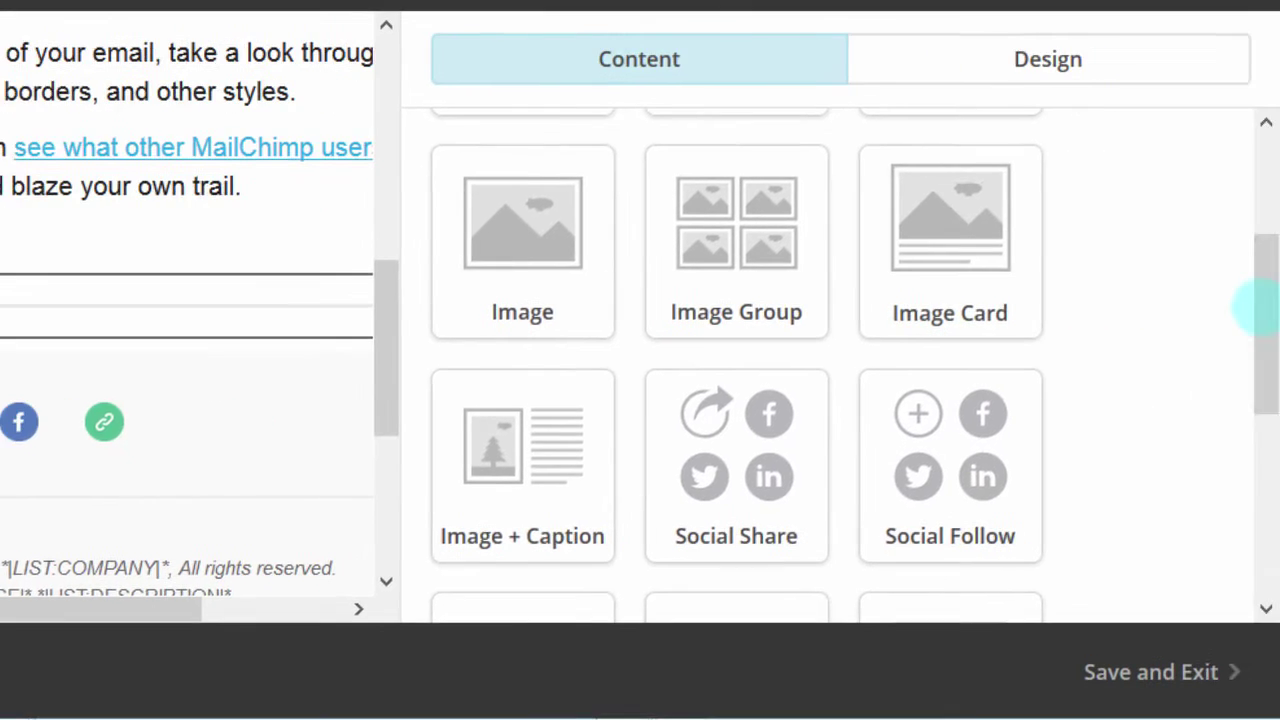
left_click_drag(1257, 263, 1250, 375)
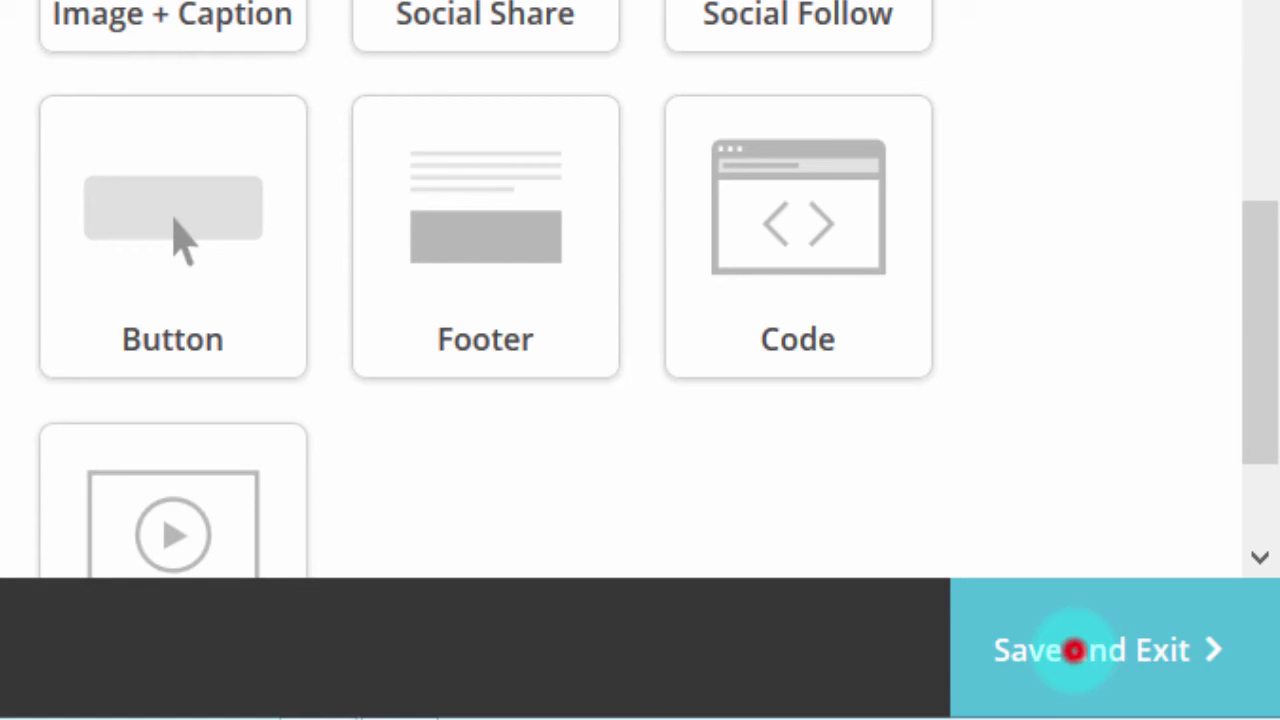
Step: Save and exit the design as a template named 'NewList Template'
left_click(1073, 651)
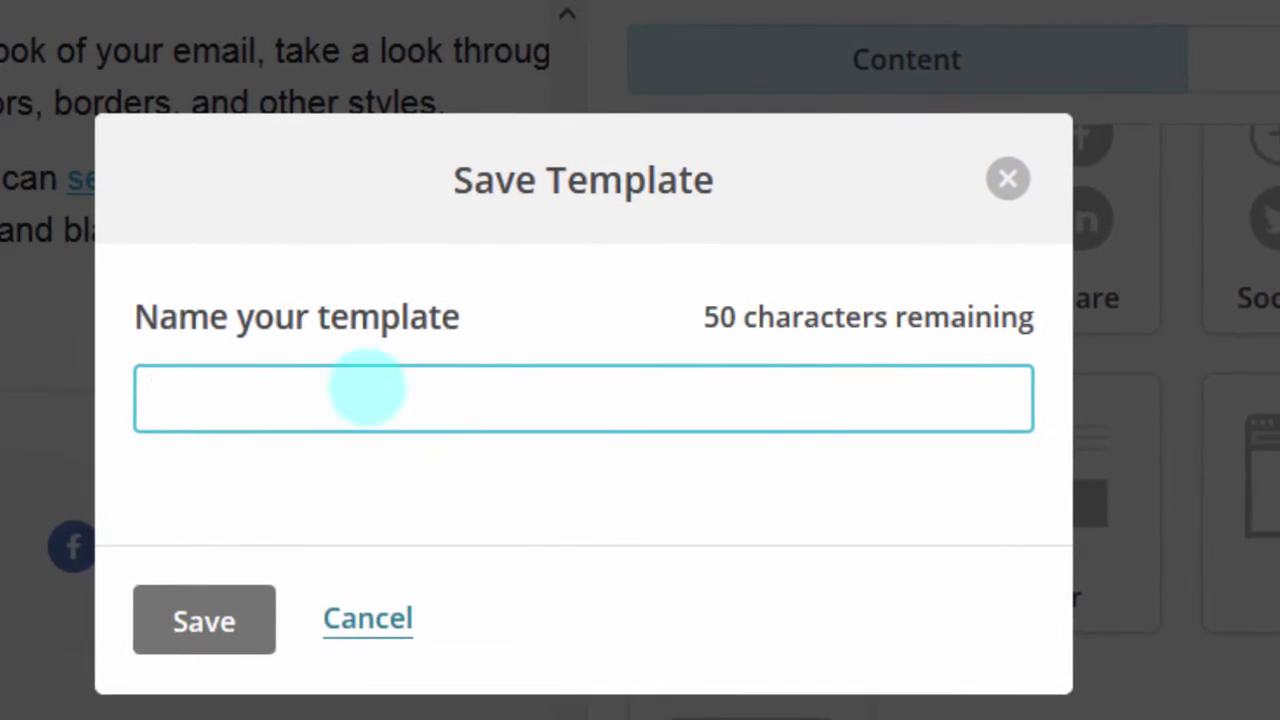
left_click(318, 384)
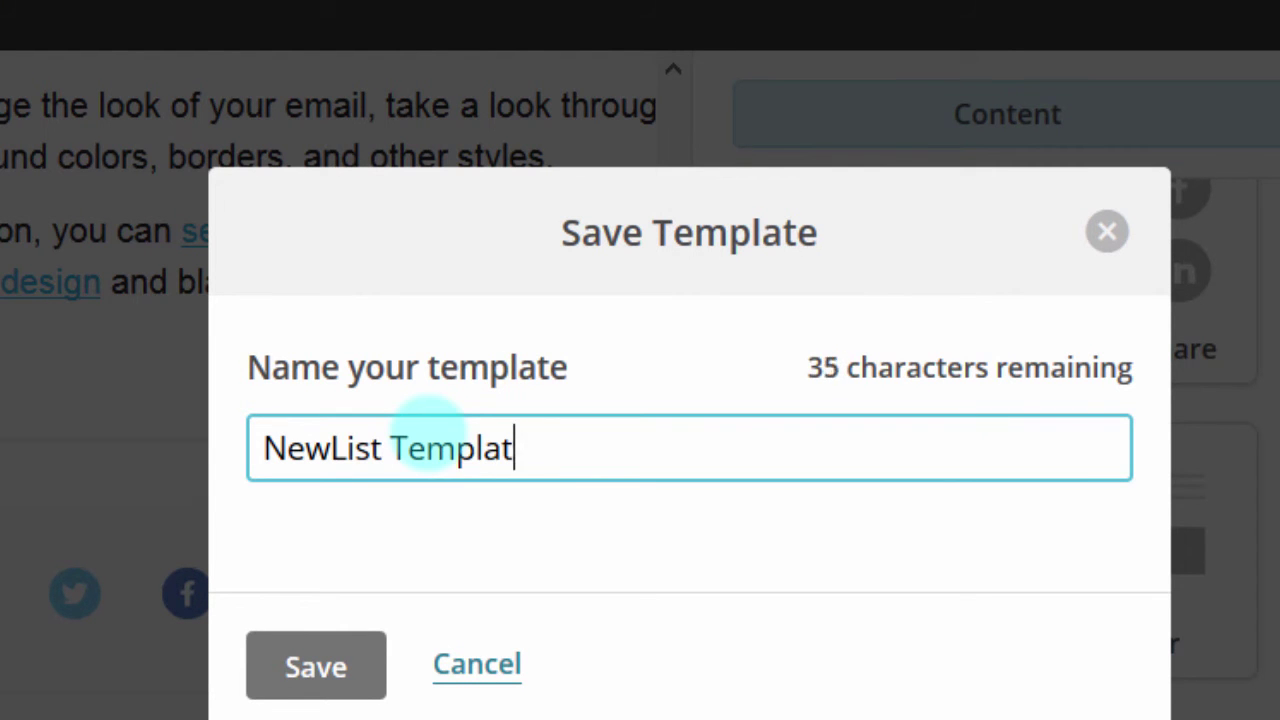
left_click(298, 662)
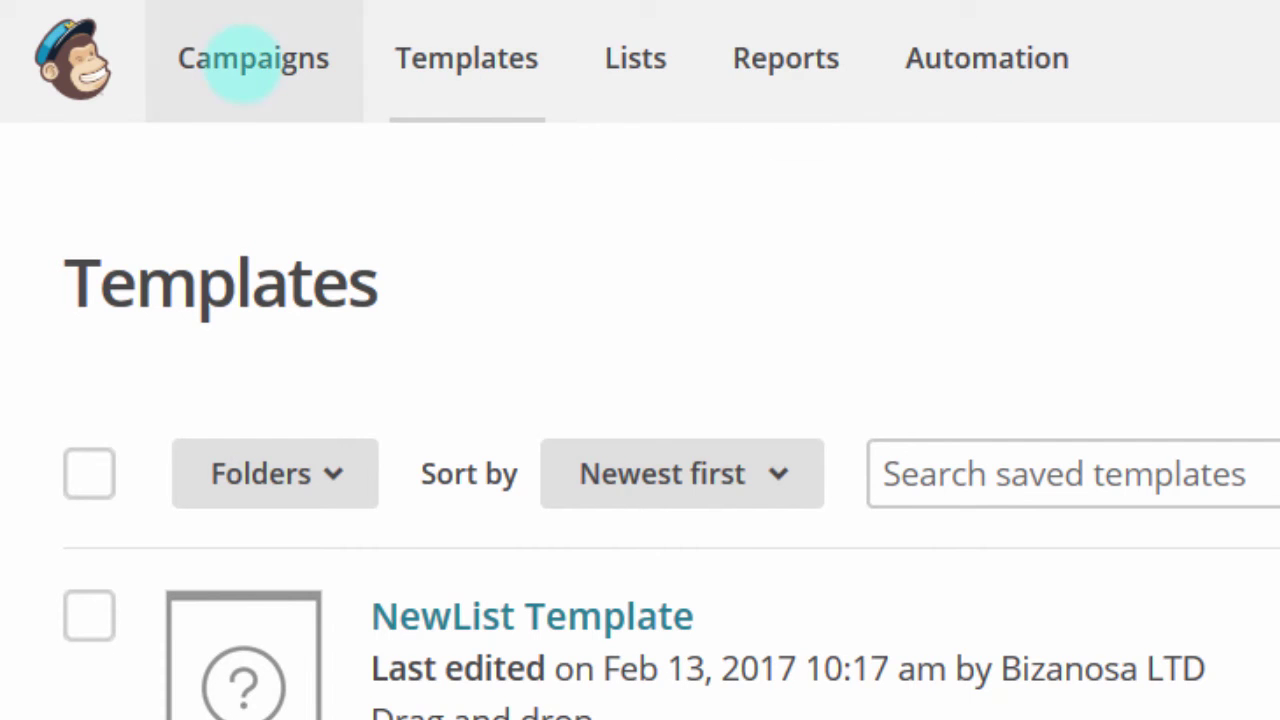
Step: Go to Campaigns and glance at a sent campaign's View Report actions list
left_click(246, 57)
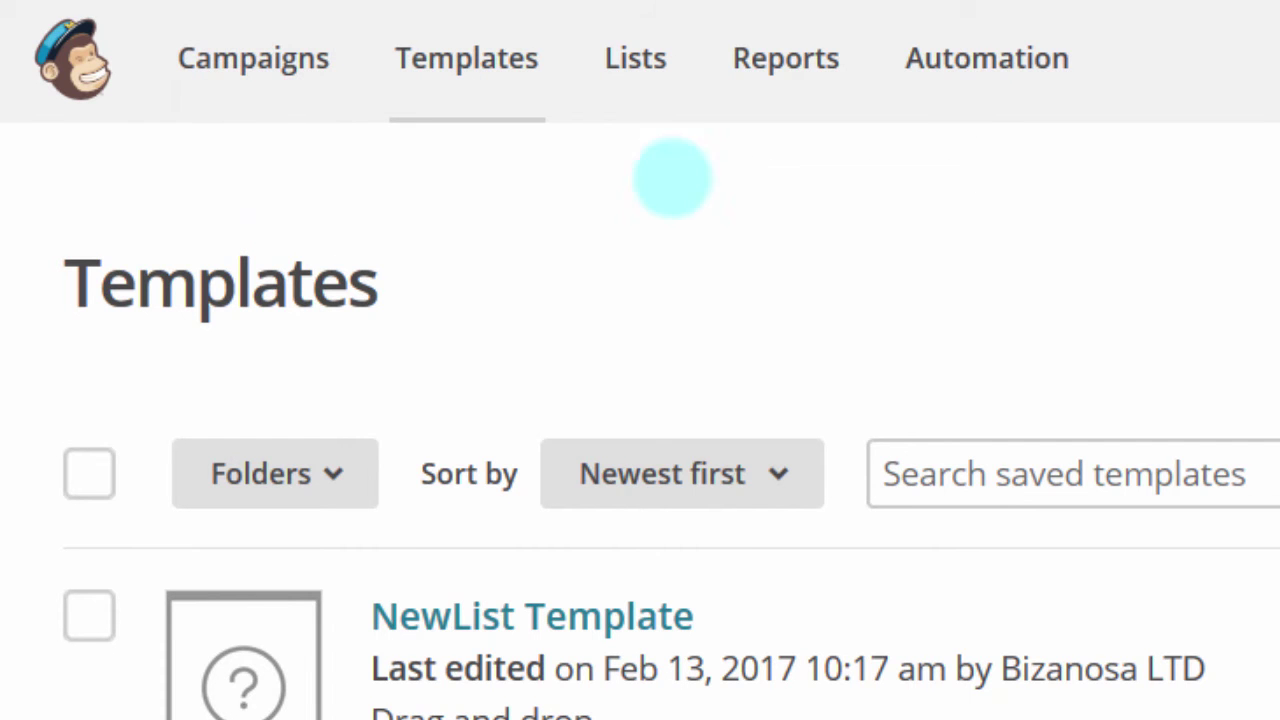
left_click_drag(349, 592, 840, 612)
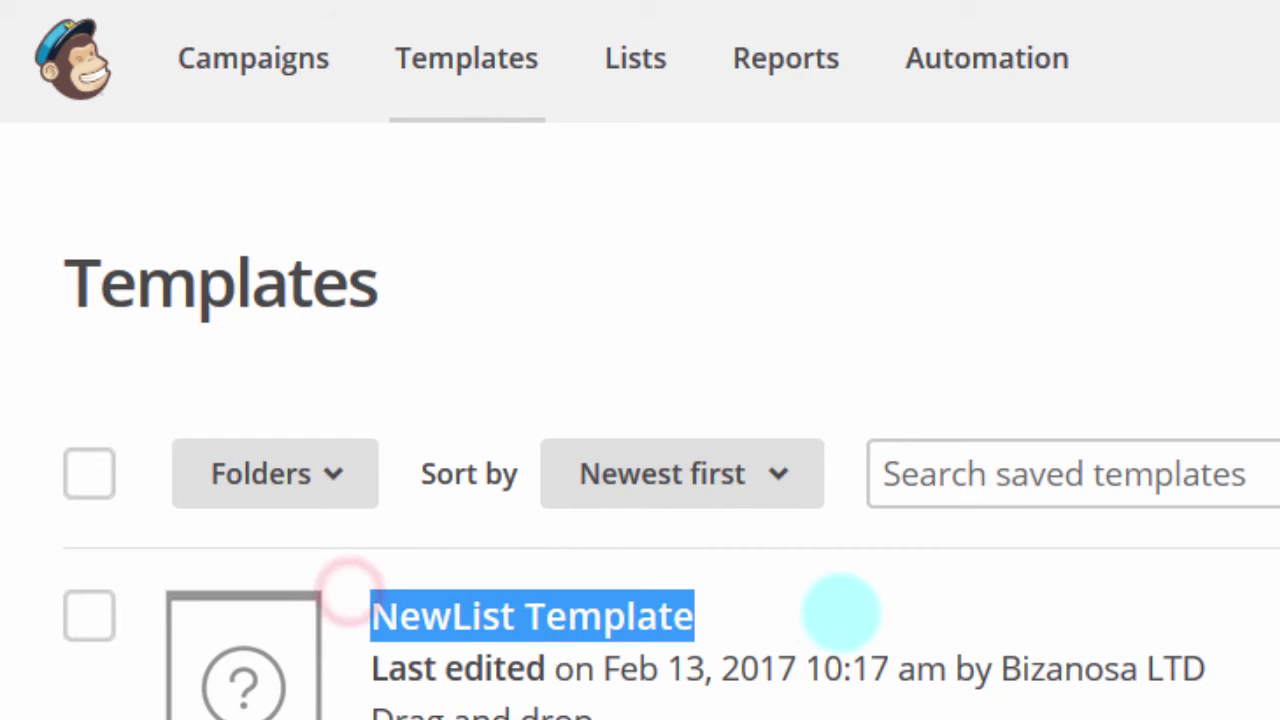
left_click(785, 674)
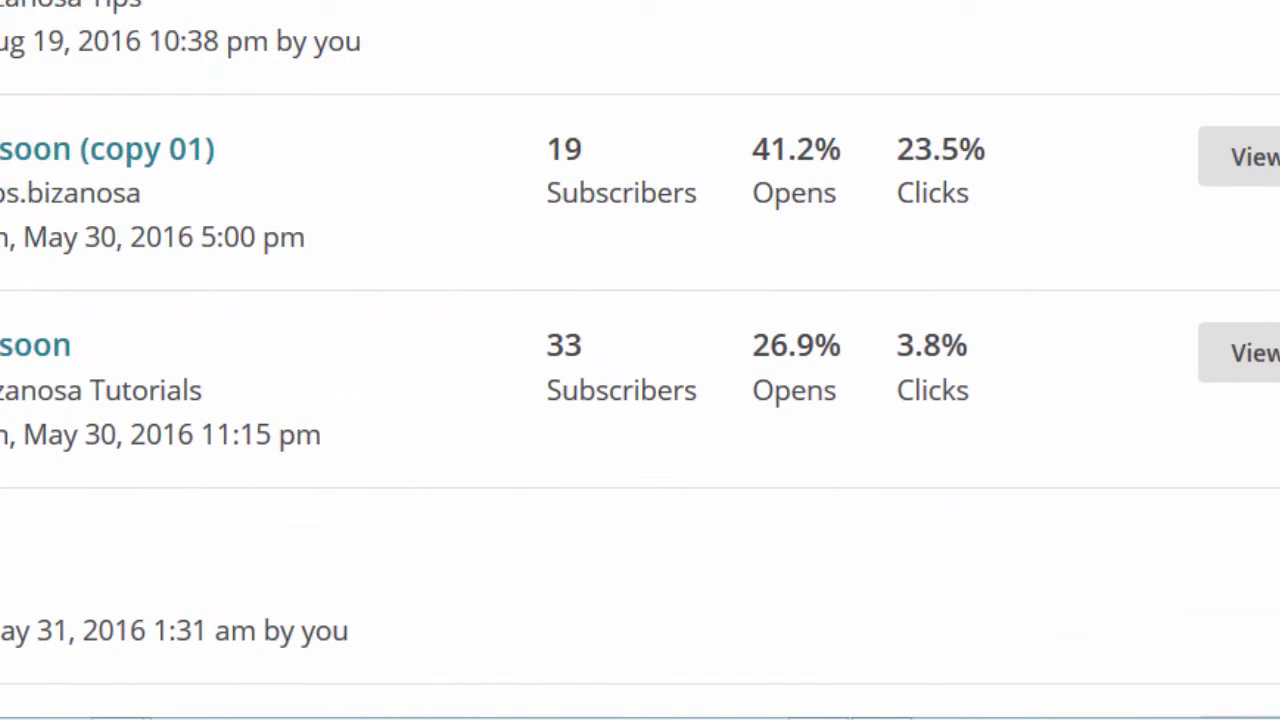
left_click(1200, 157)
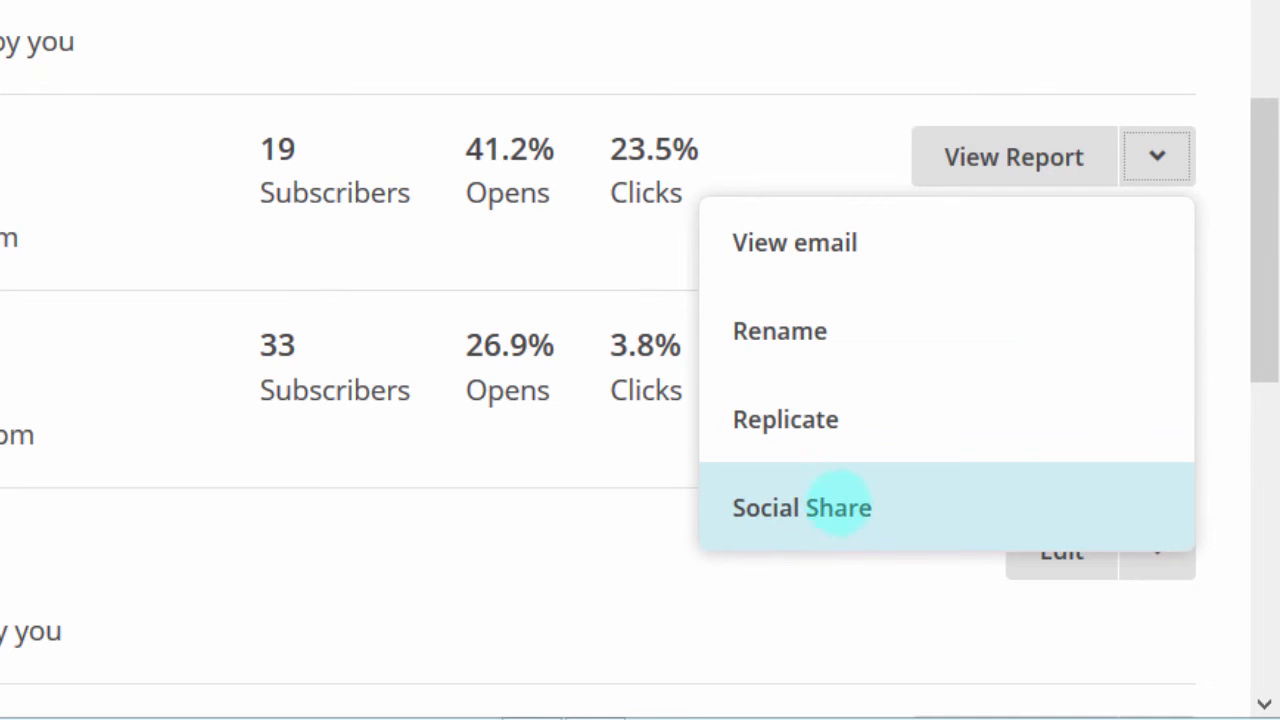
left_click(820, 34)
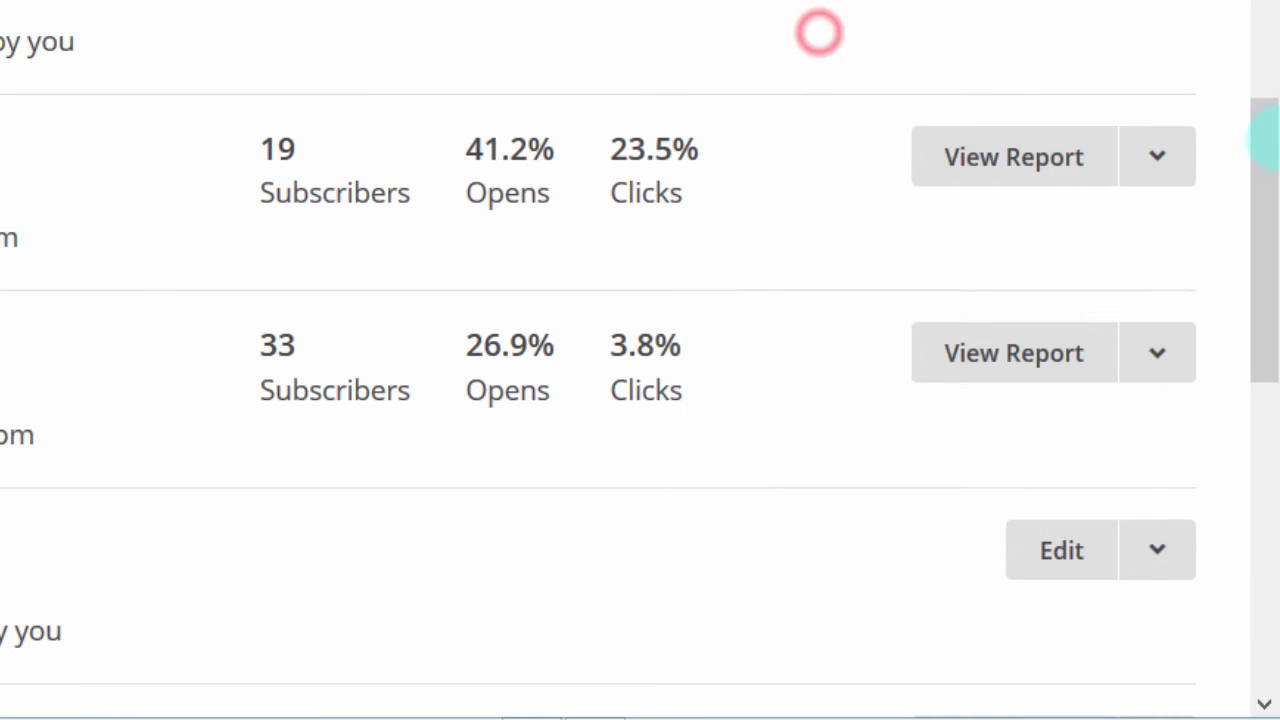
scroll(1262, 185, "up", 4)
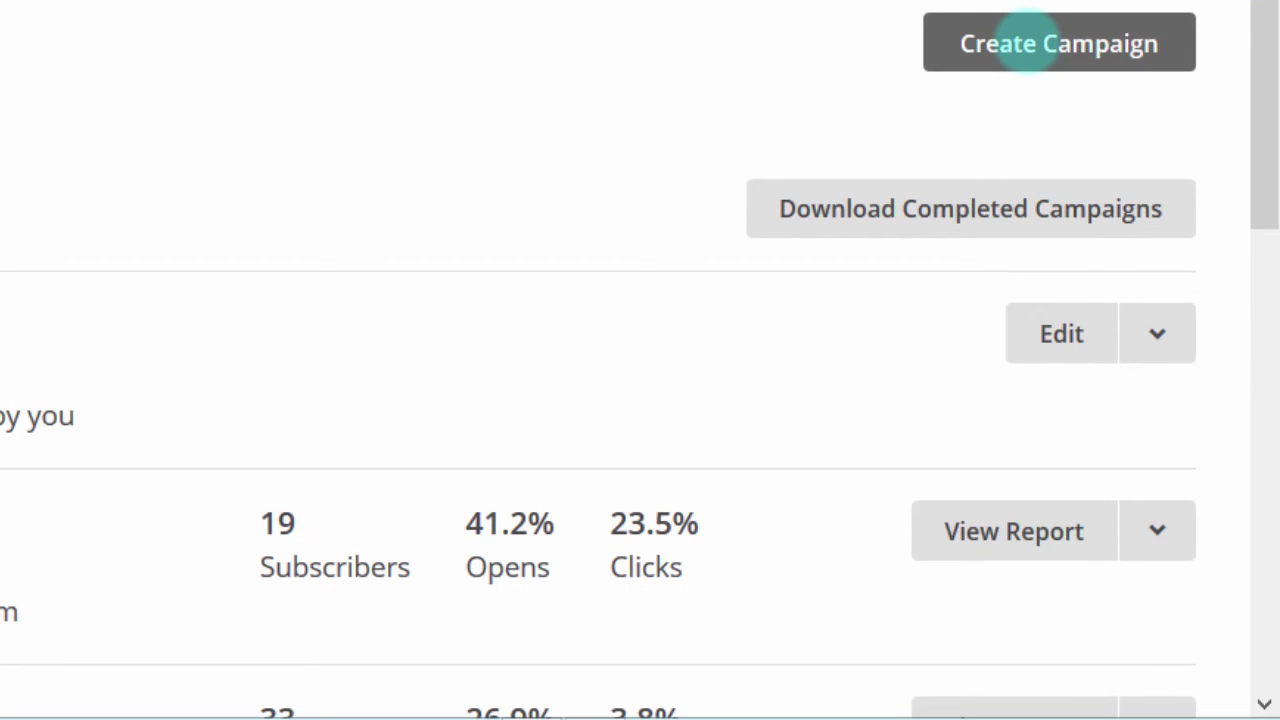
Step: Create a Regular campaign named 'NewList'
left_click(1027, 43)
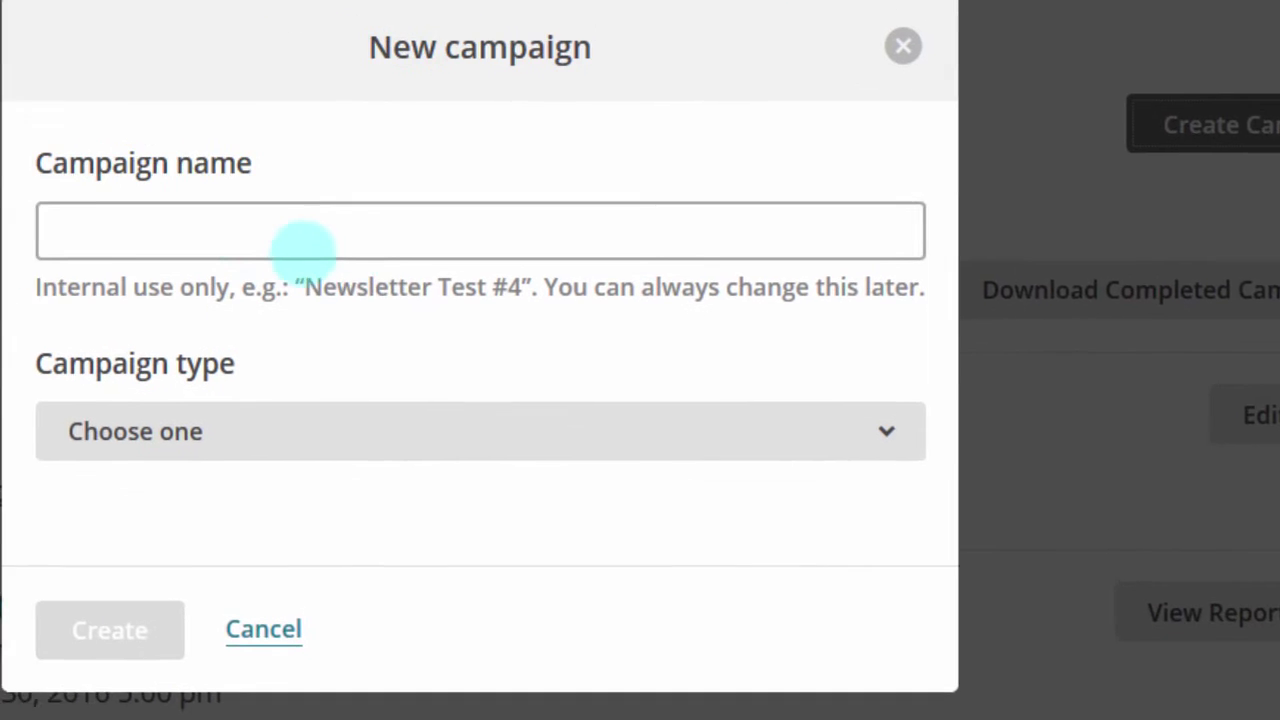
left_click(42, 156)
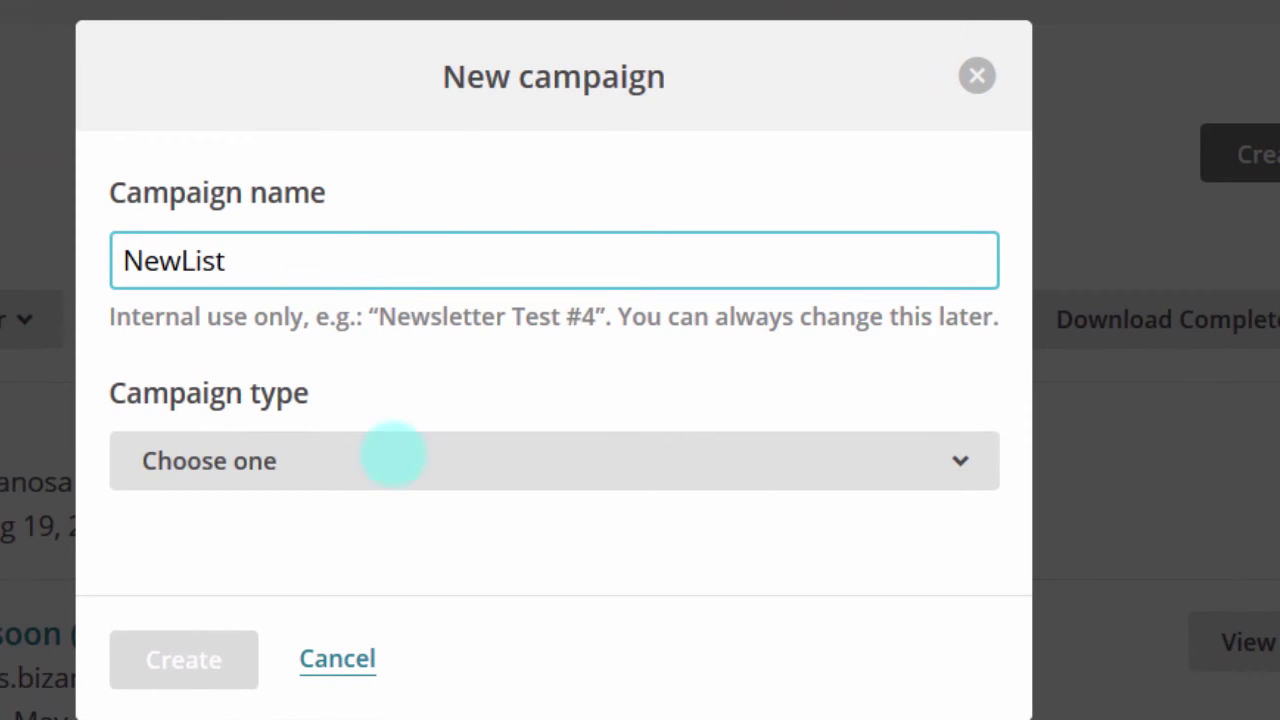
left_click(265, 460)
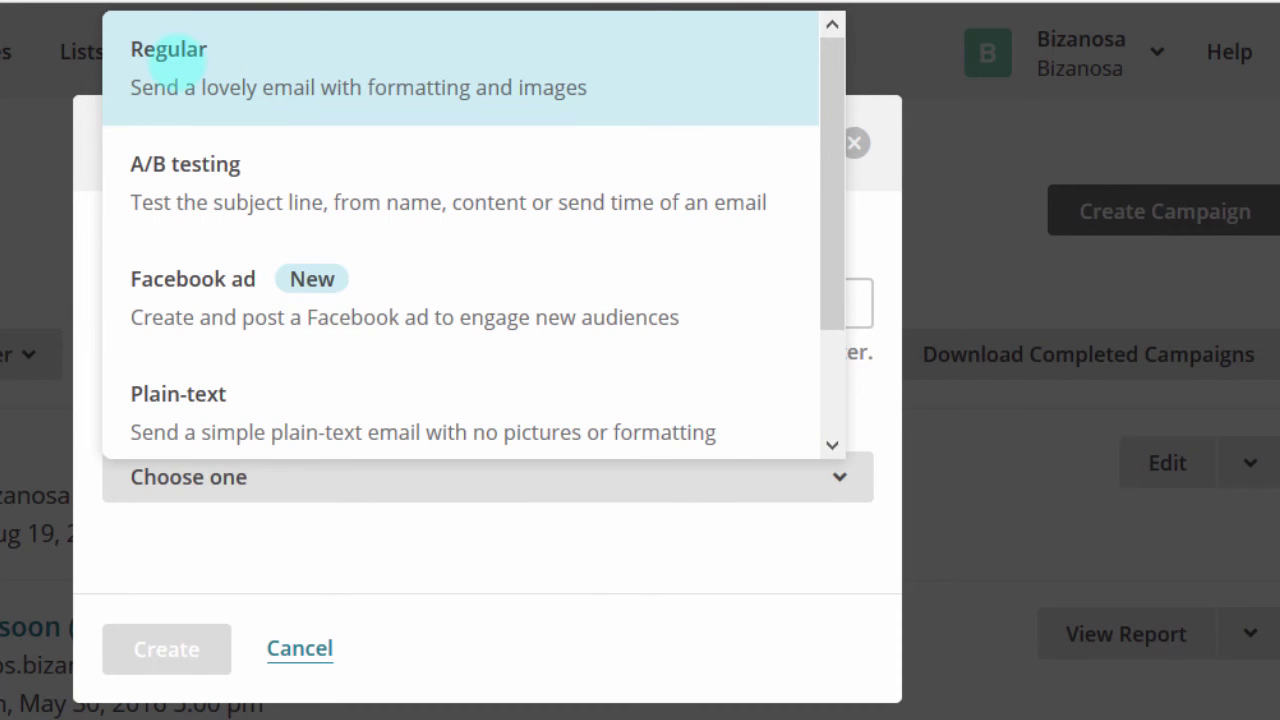
left_click(208, 71)
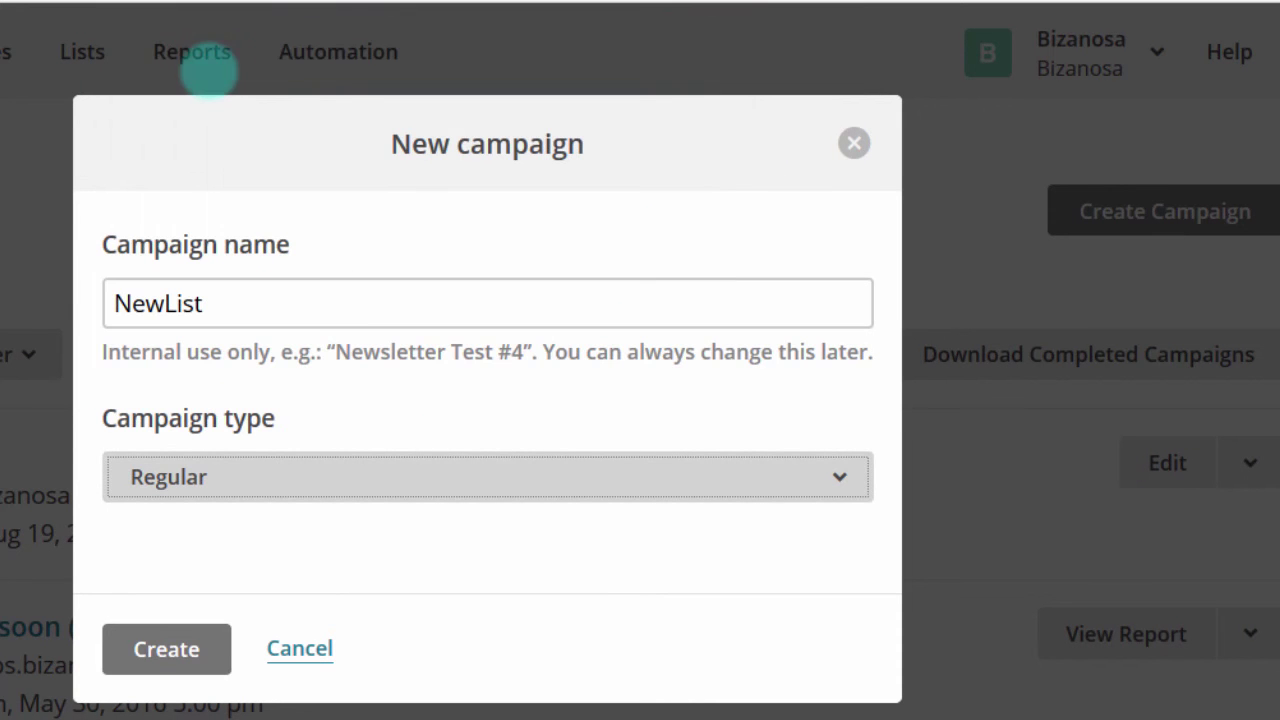
left_click(160, 643)
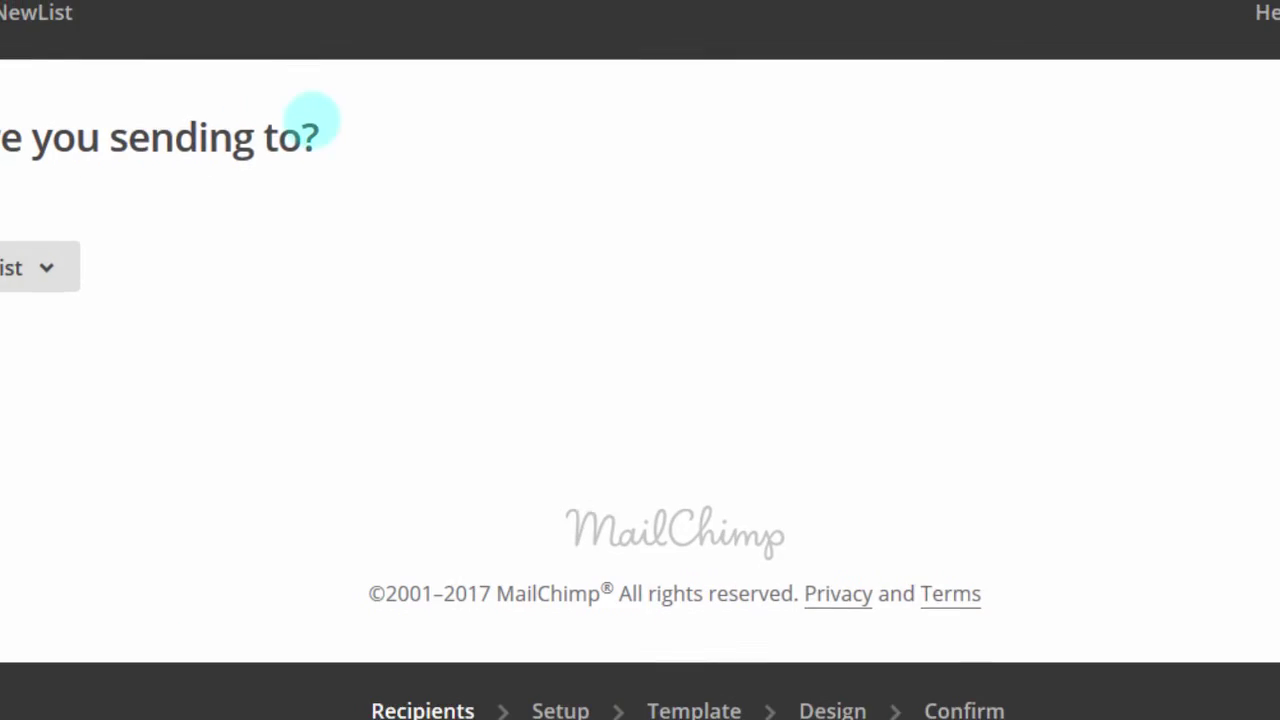
Step: Send the campaign to the entire p.Bizanosa list and continue to setup
left_click(202, 234)
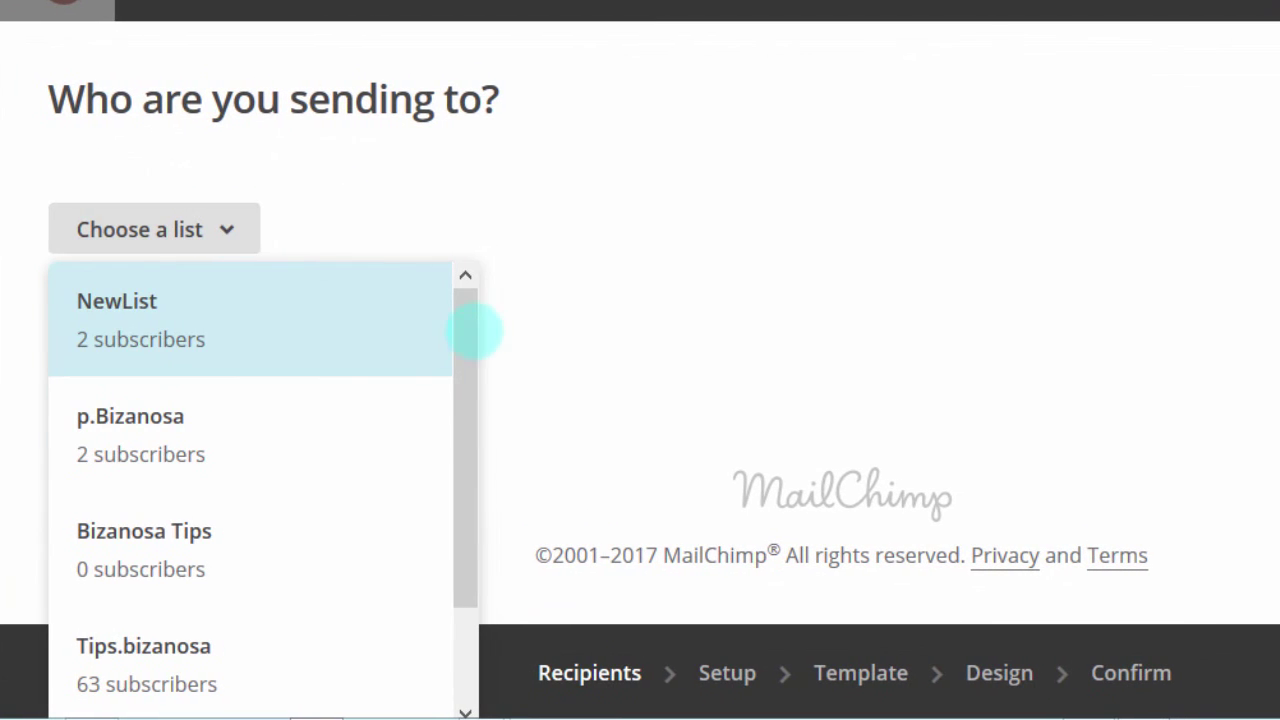
left_click(462, 330)
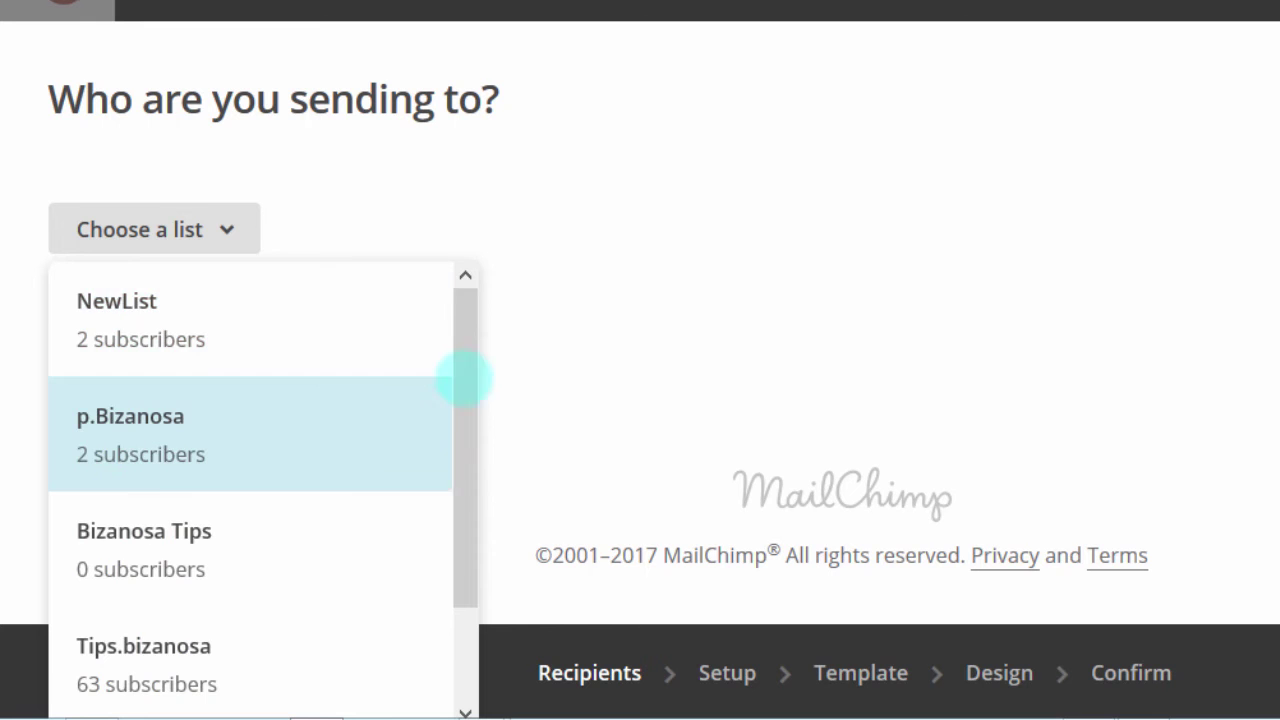
left_click_drag(463, 373, 445, 607)
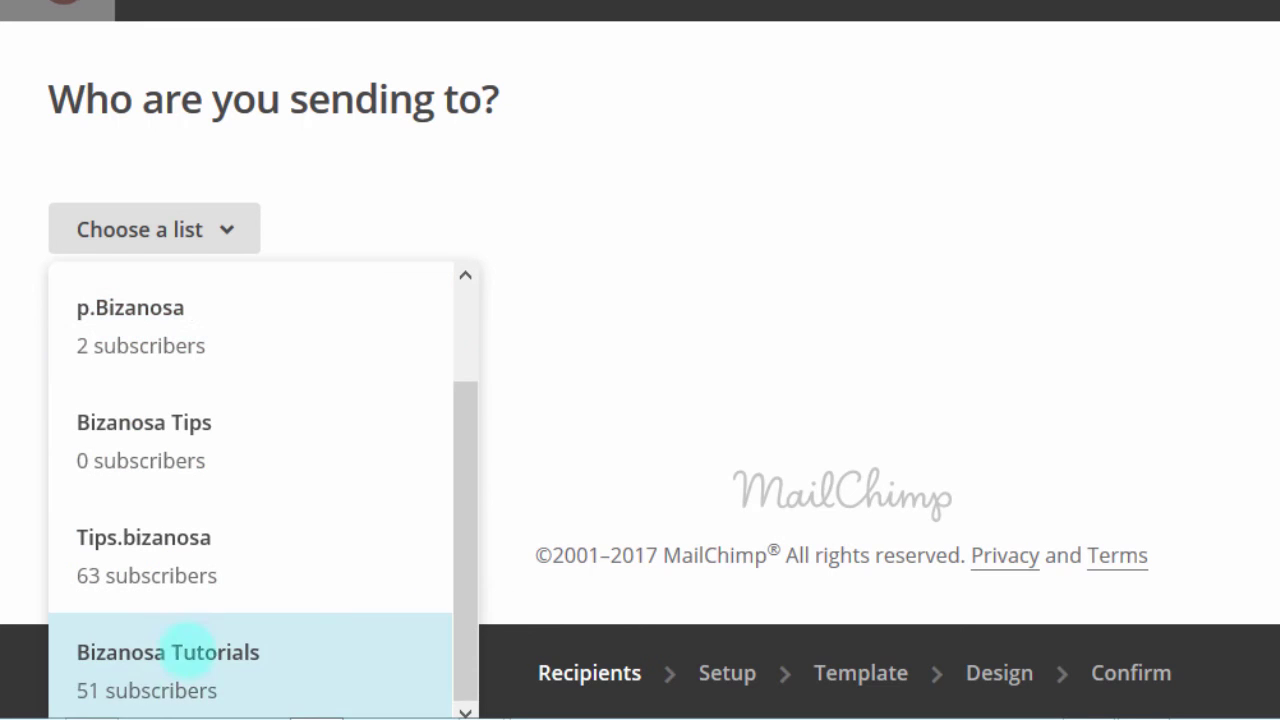
left_click(143, 331)
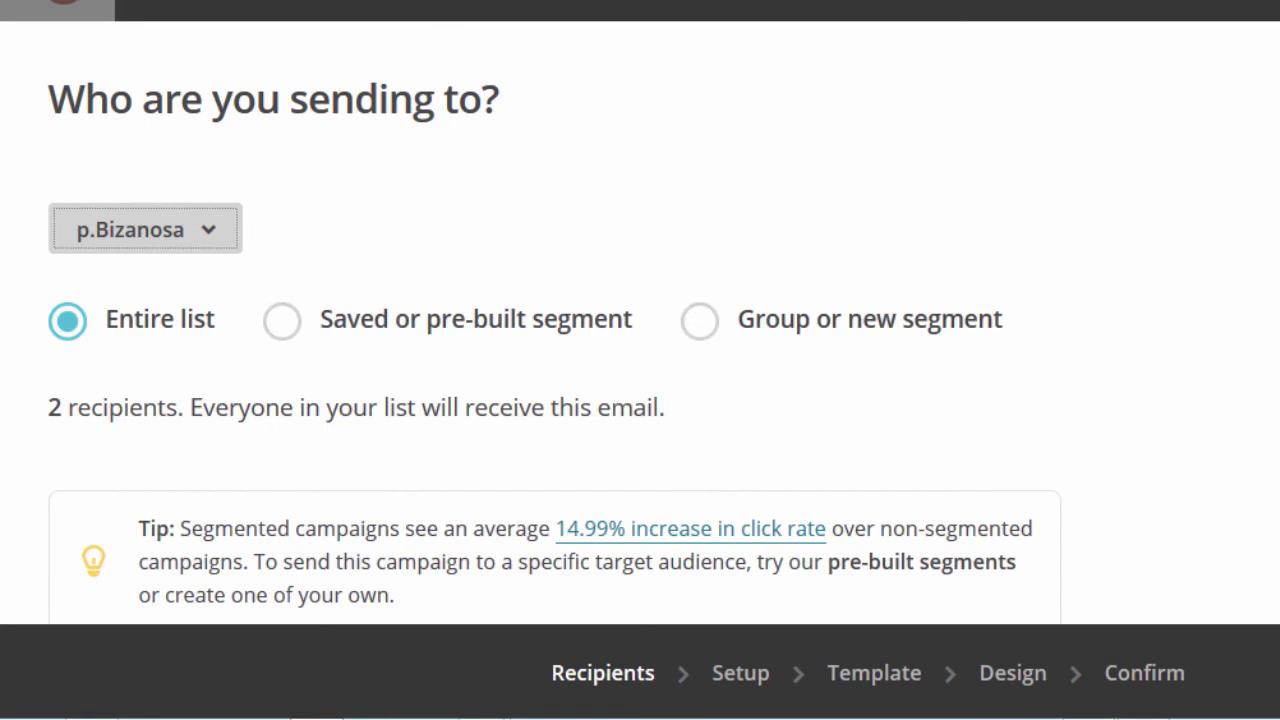
scroll(640, 400, "down", 4)
scroll(640, 400, "up", 4)
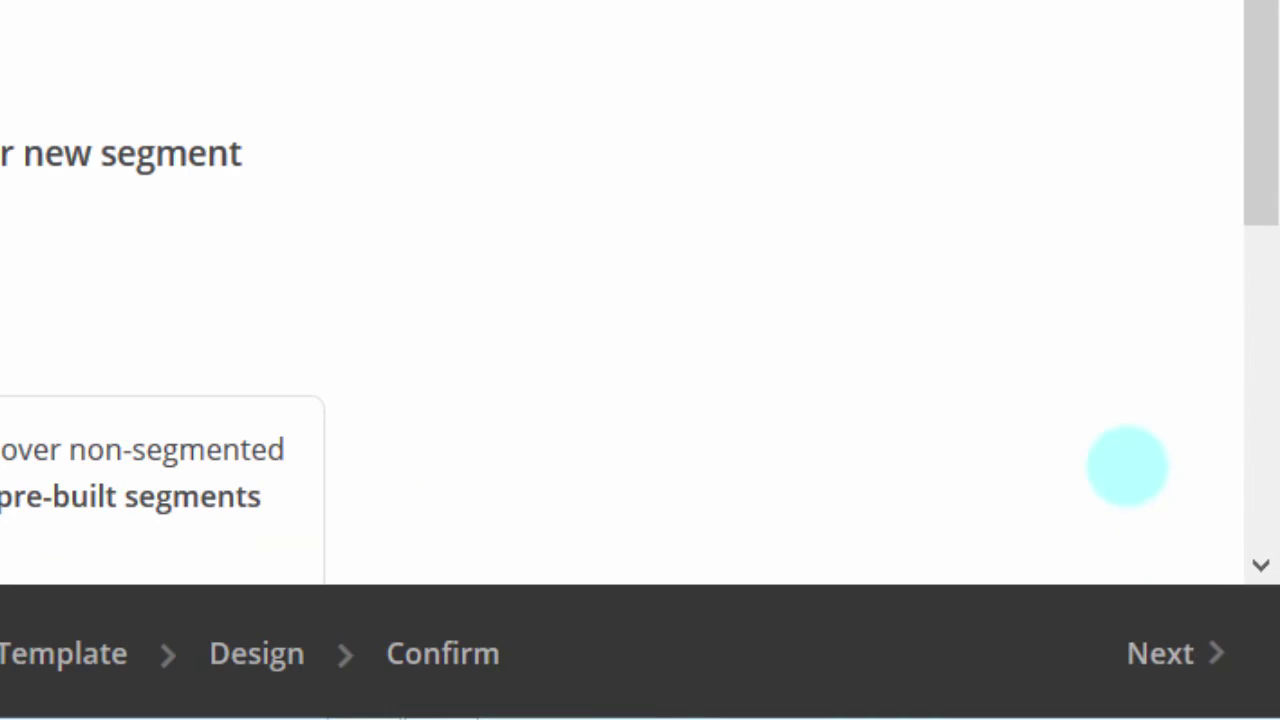
left_click(1176, 652)
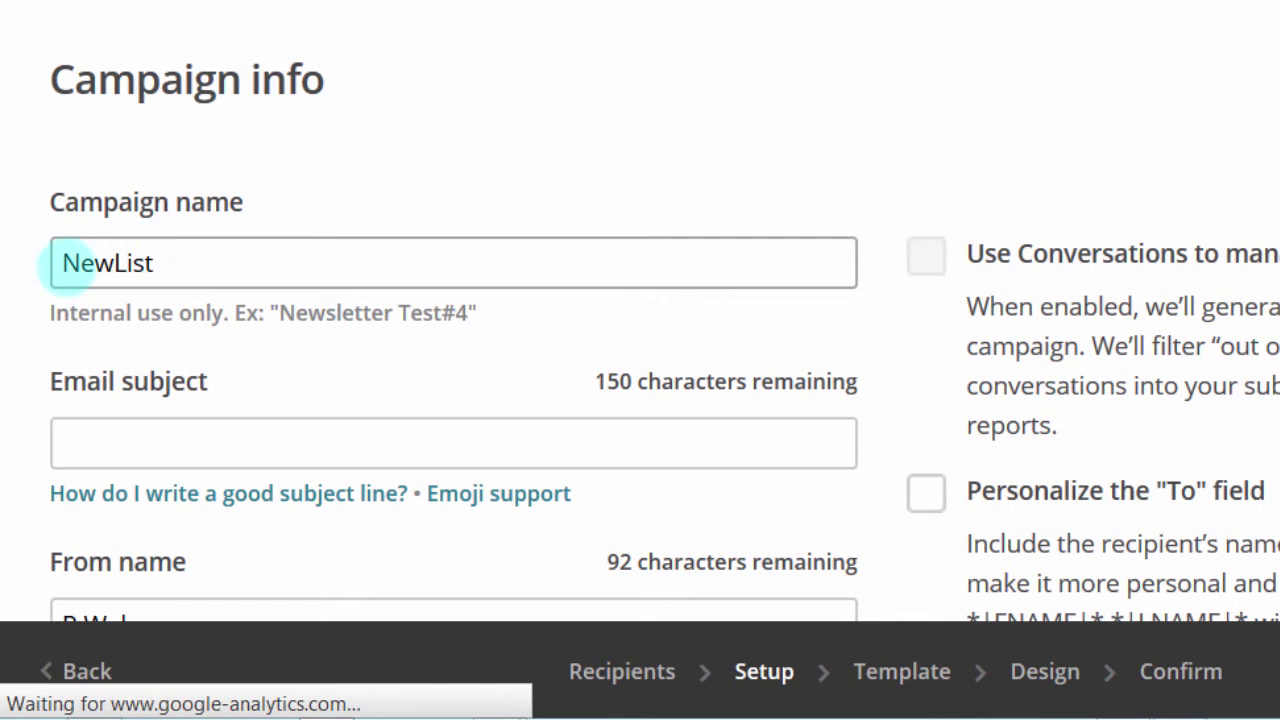
Step: Enter the subject 'Hey welcome' and add a second fire emoji
left_click(185, 450)
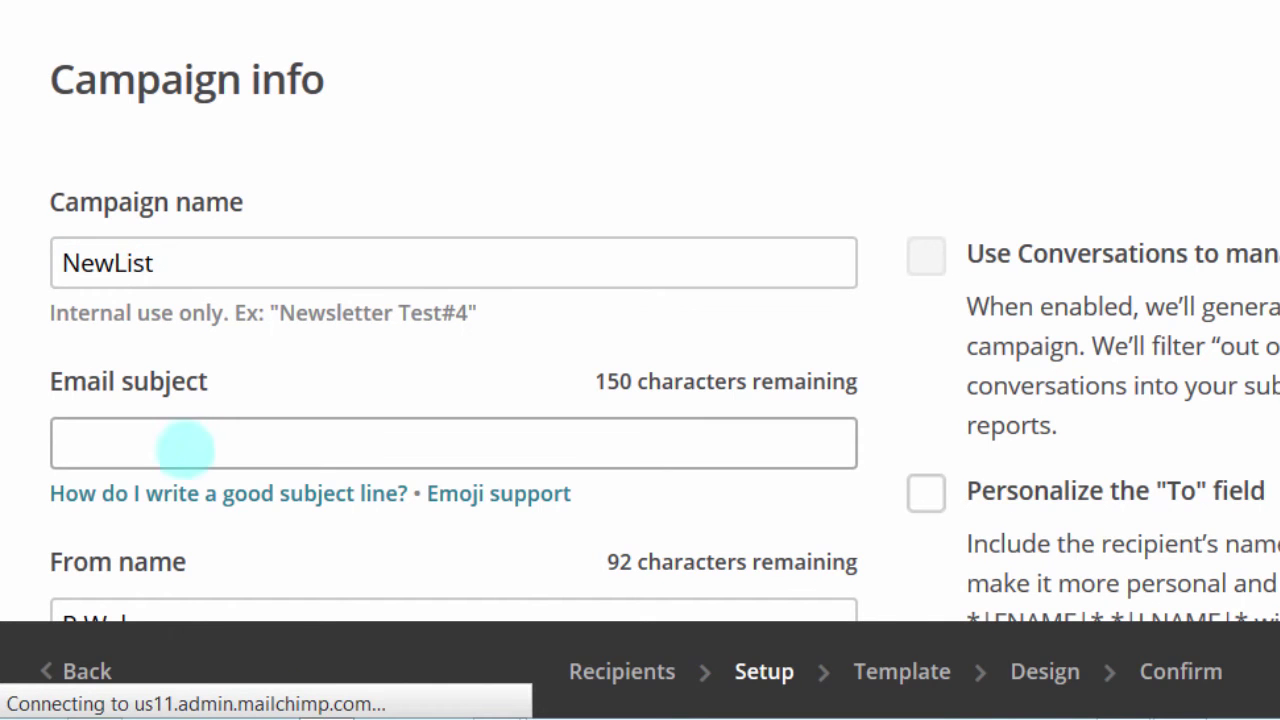
type("Hey")
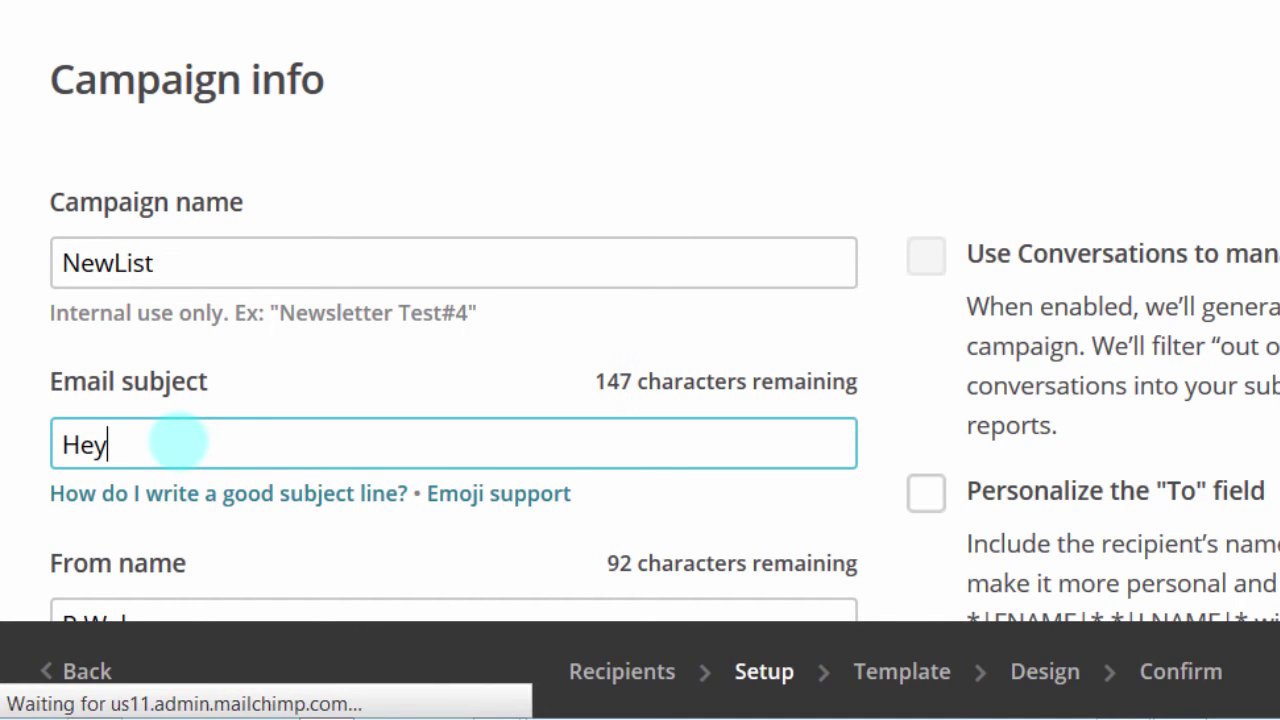
type(" welcome")
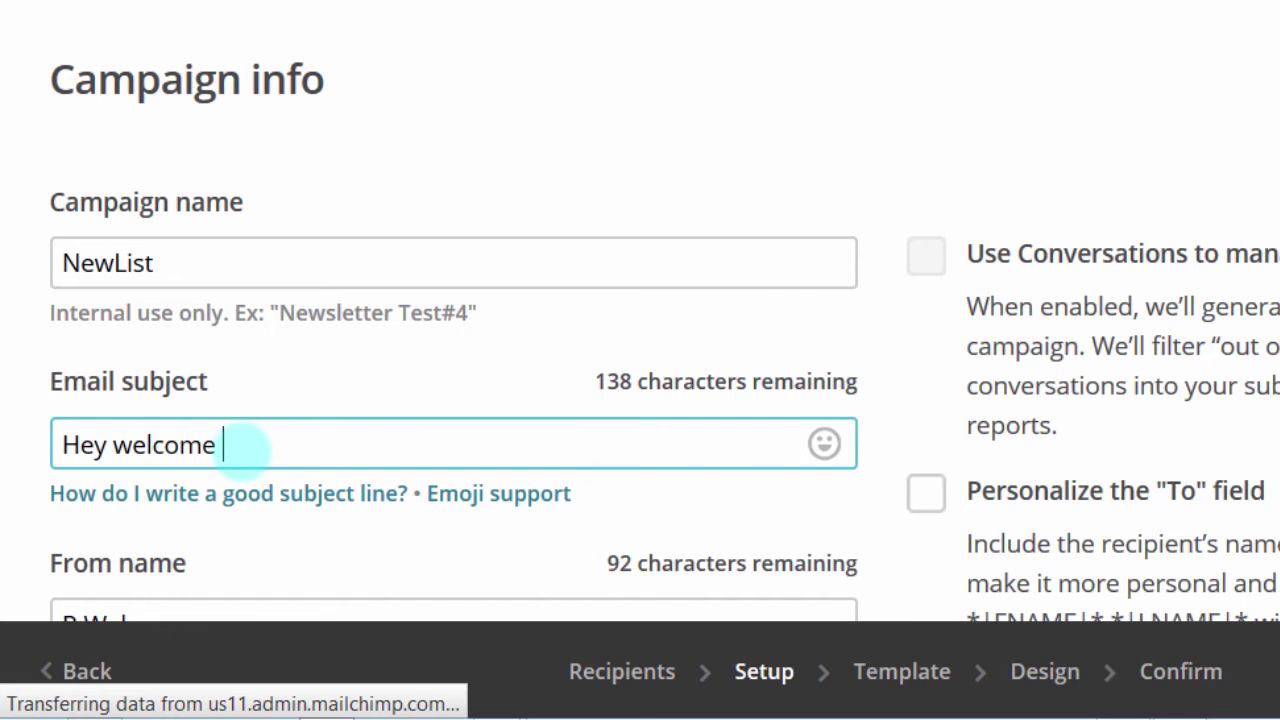
left_click(822, 446)
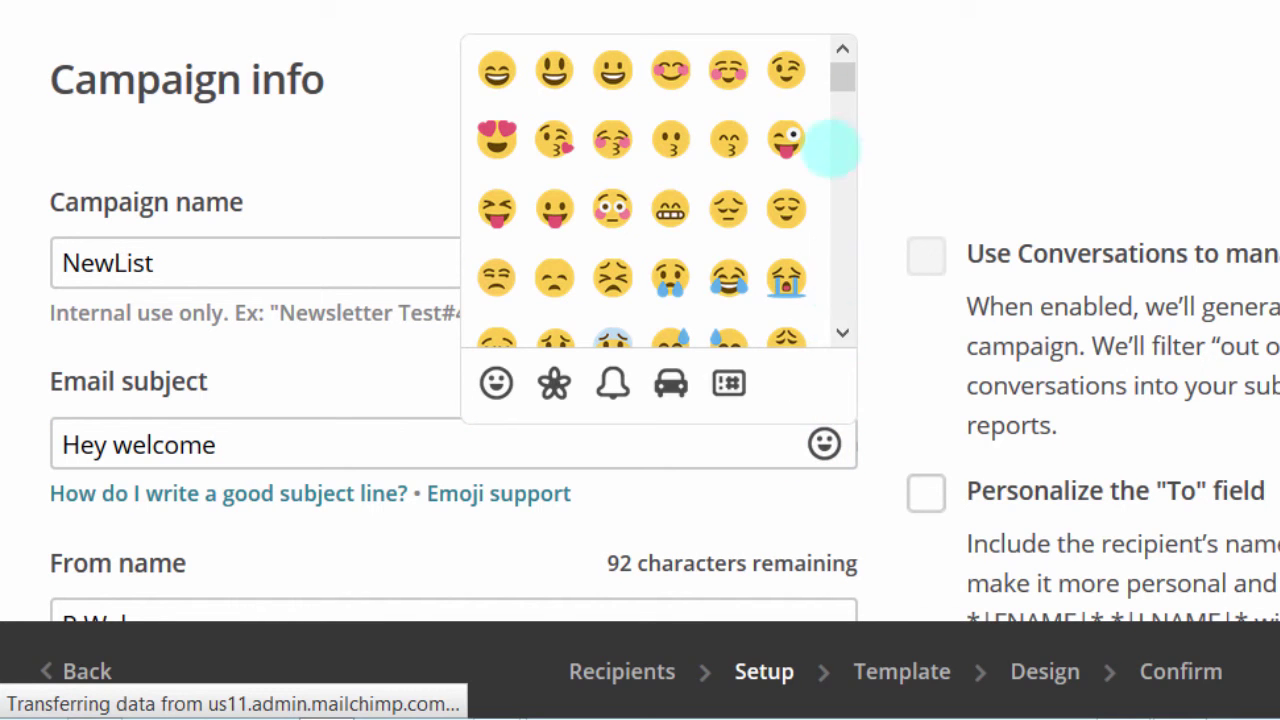
left_click_drag(838, 72, 486, 220)
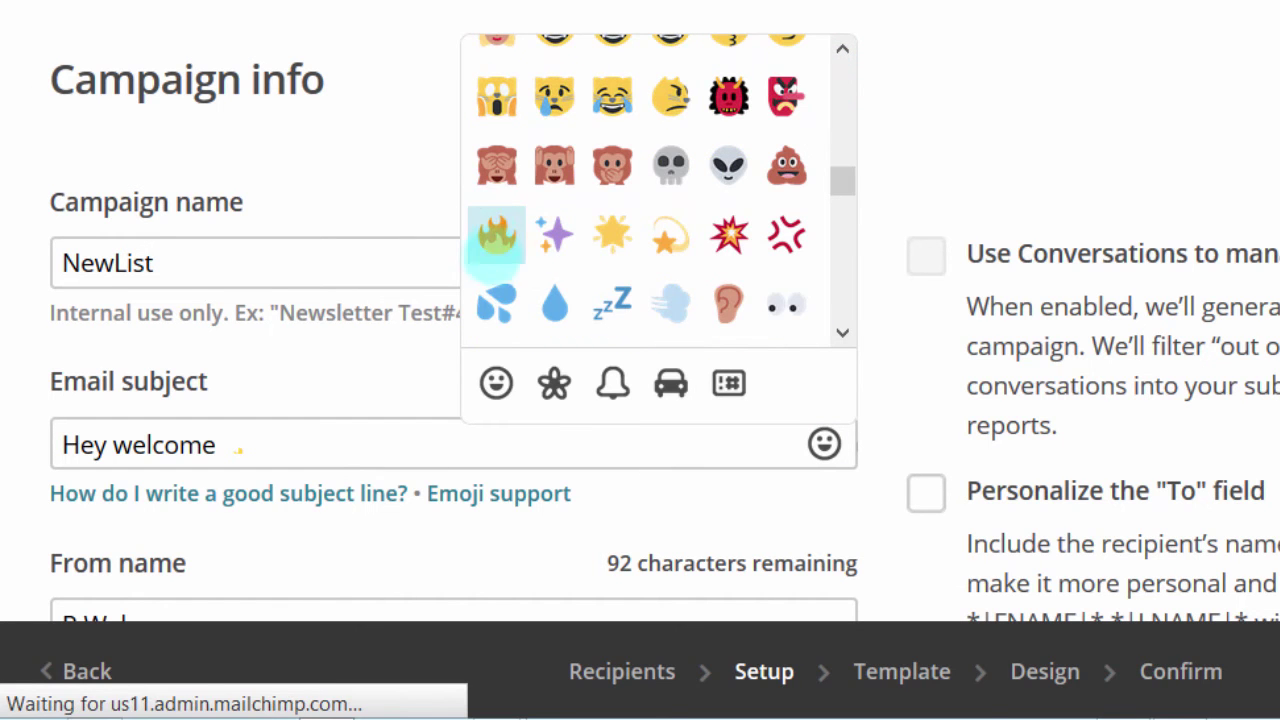
left_click(494, 229)
left_click(288, 462)
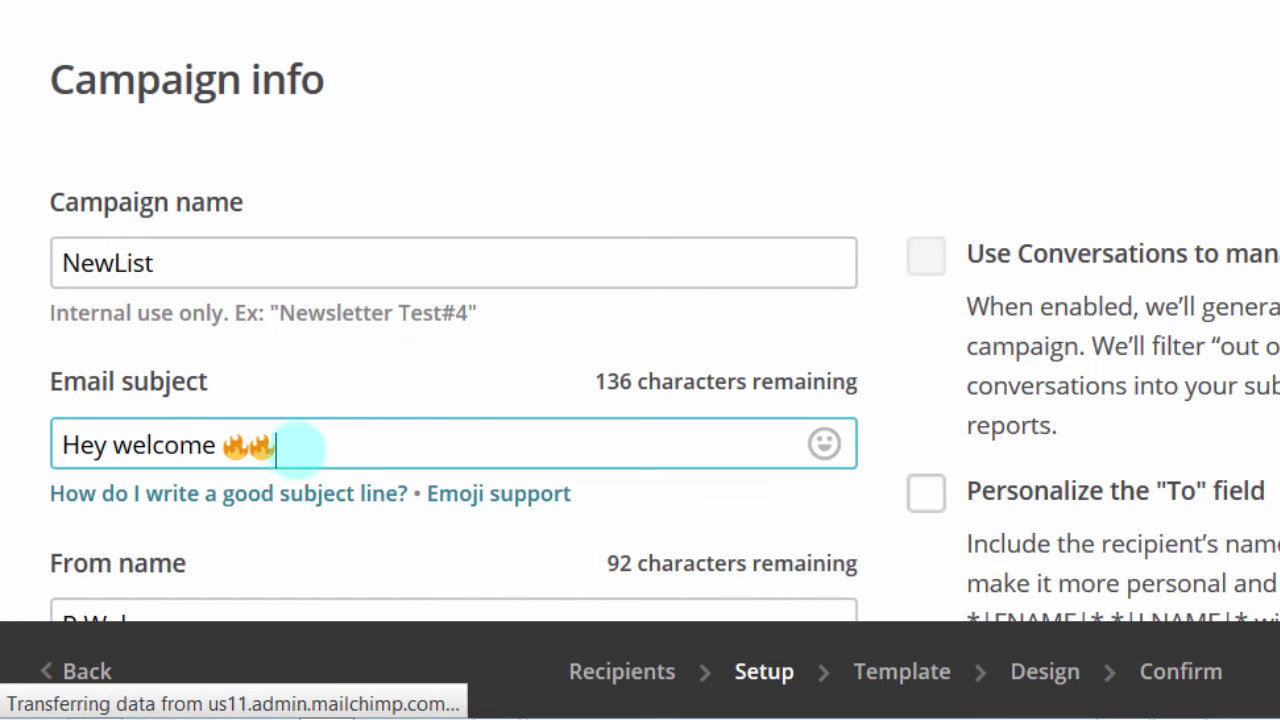
Step: Place the cursor in the sender name and review the From and Tracking settings
scroll(380, 443, "down", 5)
left_click(171, 100)
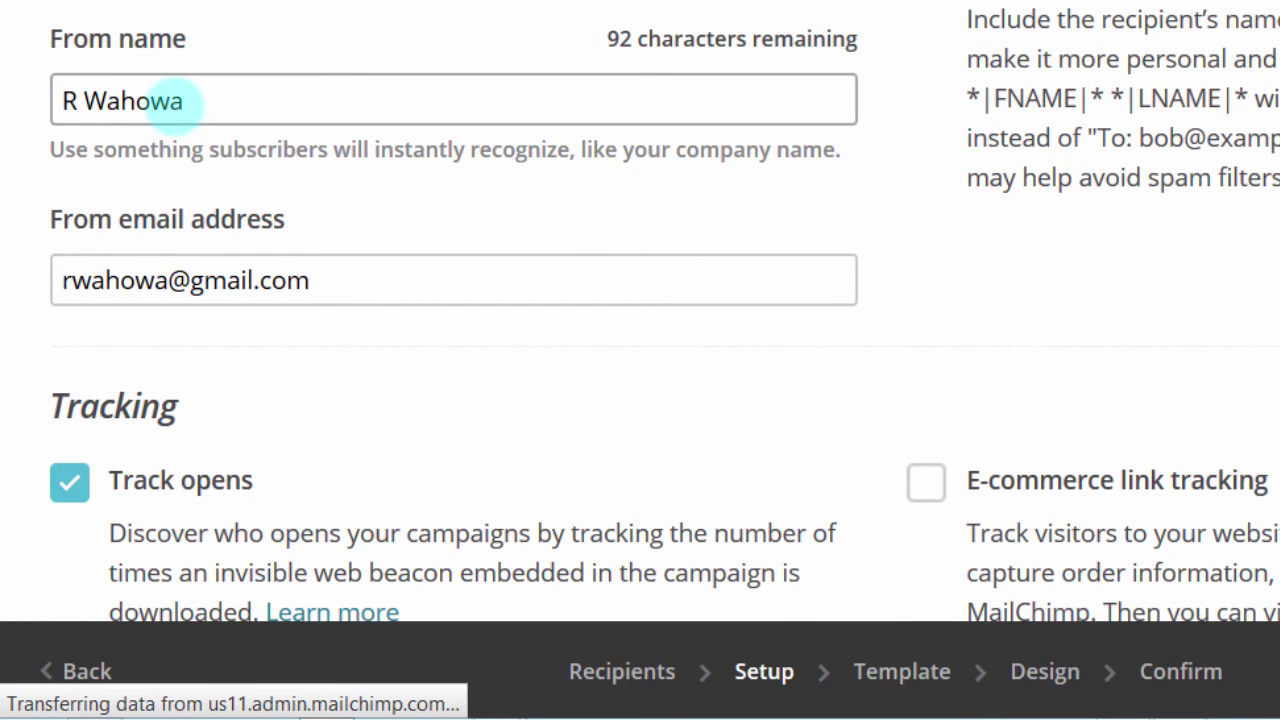
left_click(78, 100)
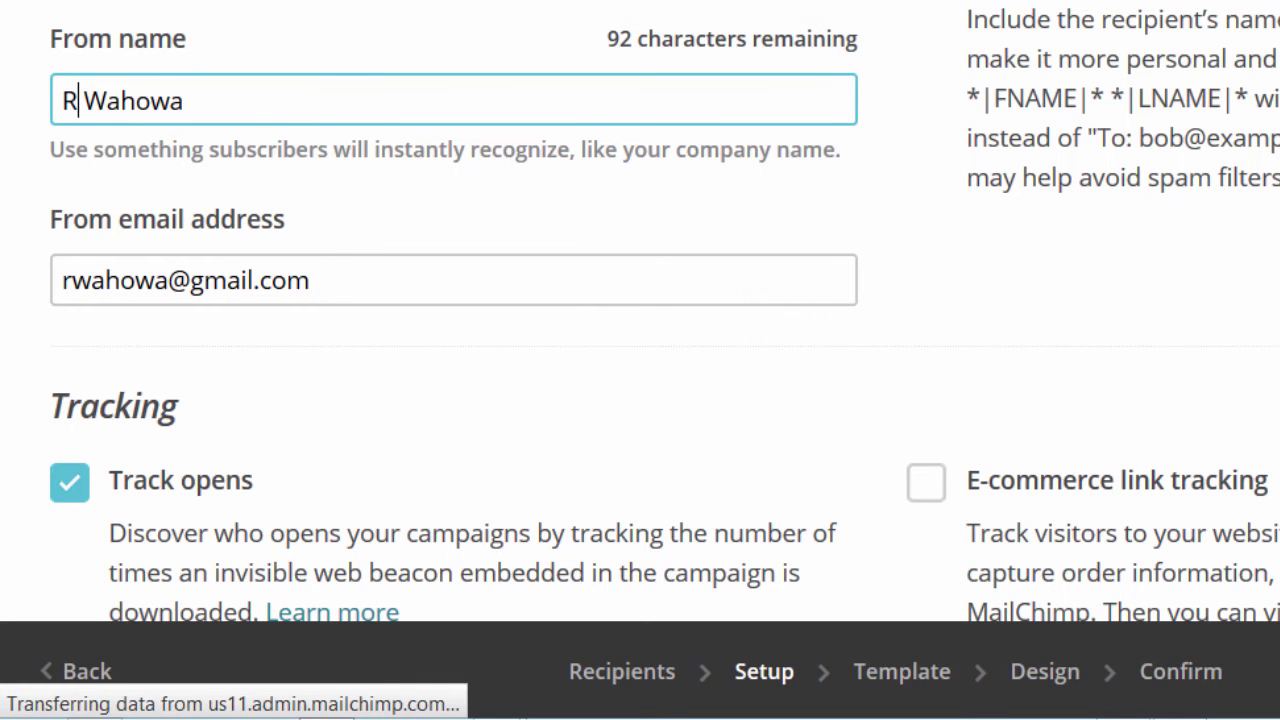
scroll(640, 310, "down", 7)
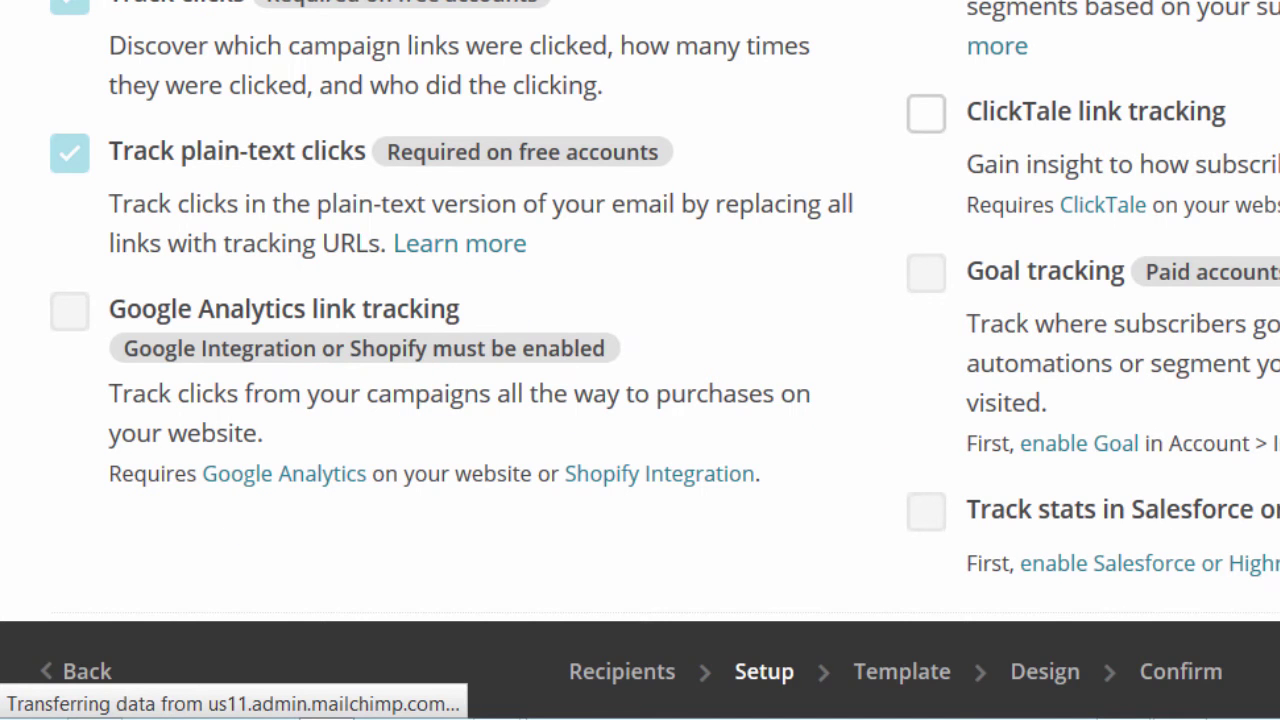
left_click_drag(1257, 327, 1257, 414)
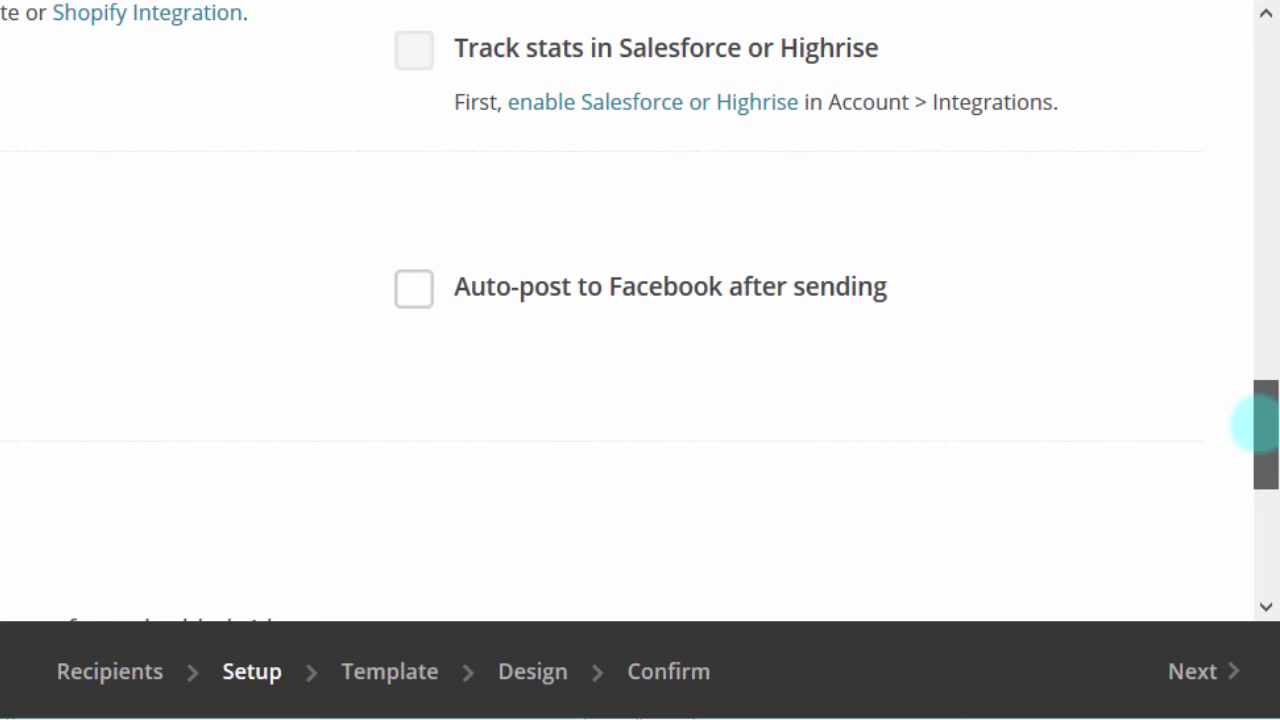
left_click_drag(1255, 424, 1255, 432)
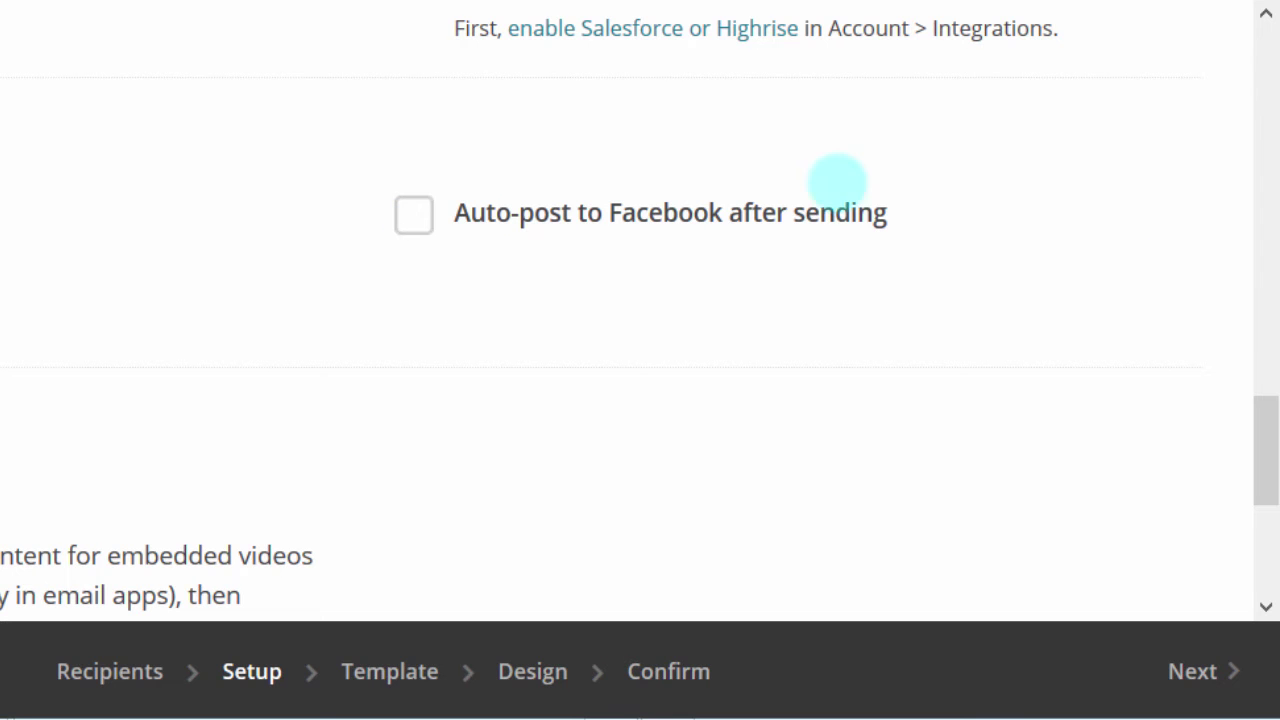
left_click_drag(1262, 430, 1251, 129)
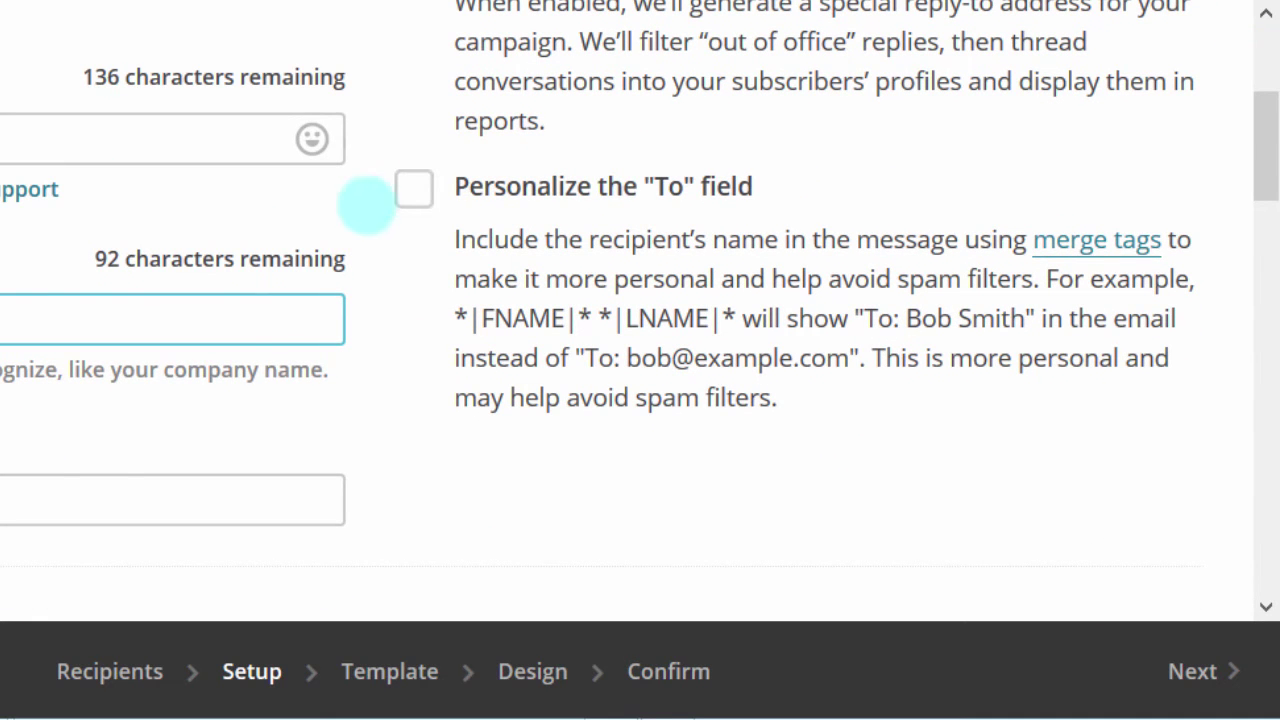
Step: Turn on To-field personalisation, keeping the *|FNAME|* merge tag
left_click(414, 188)
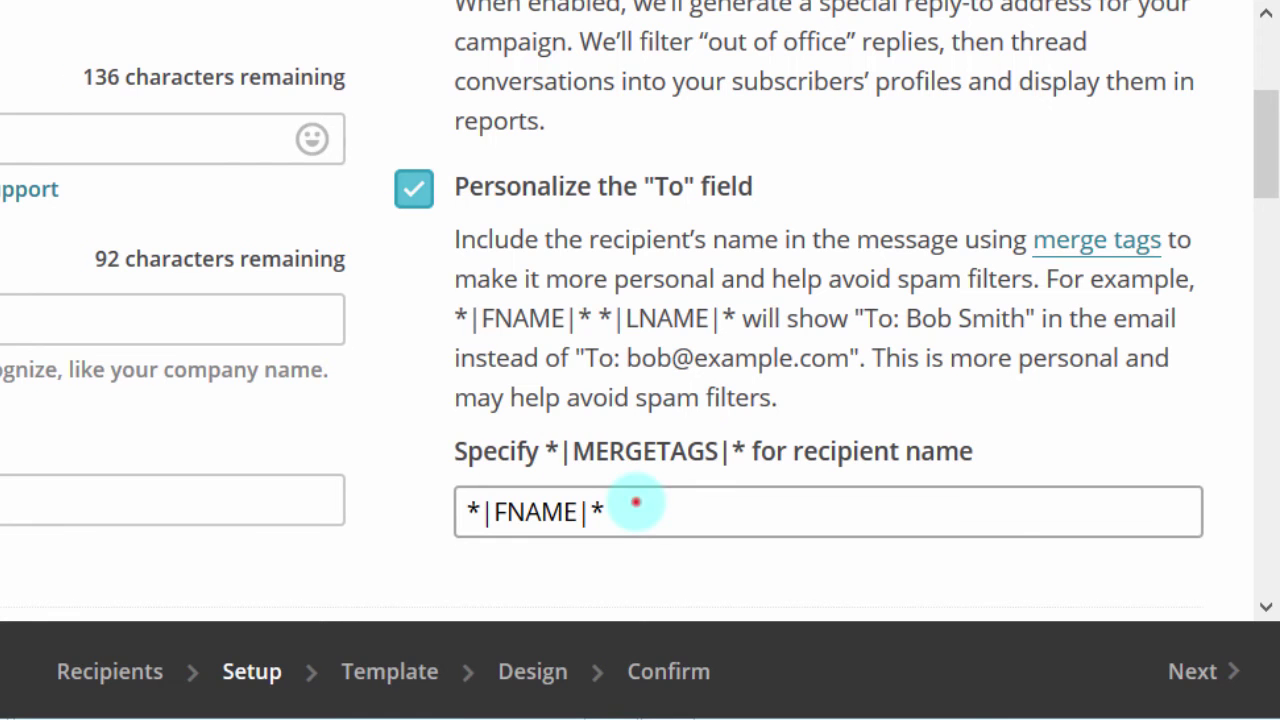
left_click(635, 503)
left_click_drag(634, 501, 448, 505)
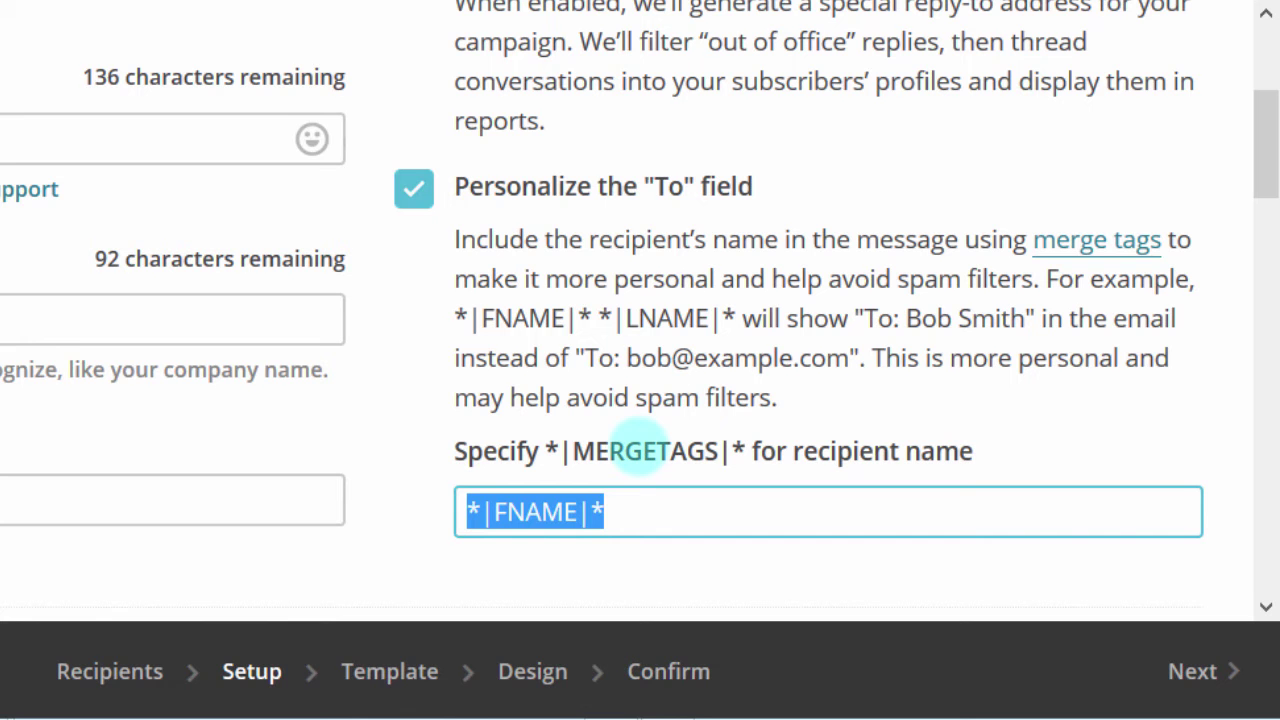
left_click(611, 504)
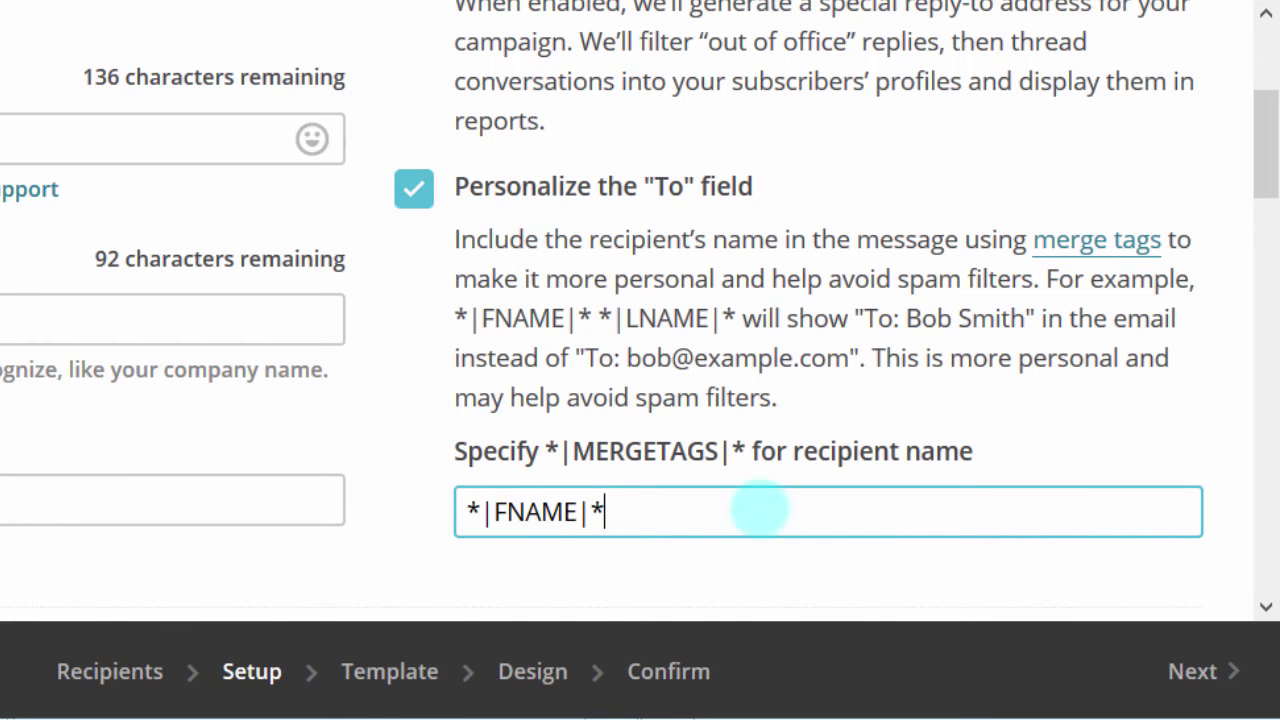
scroll(1246, 45, "up", 3)
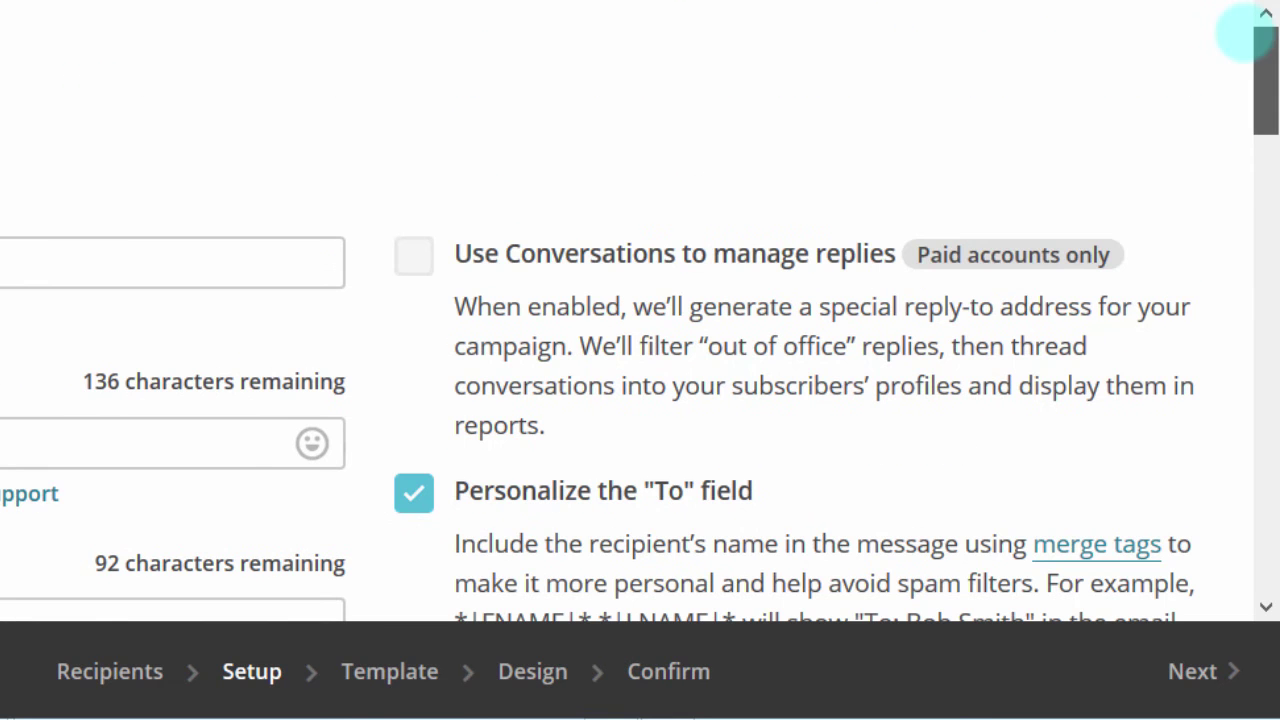
scroll(1240, 300, "down", 20)
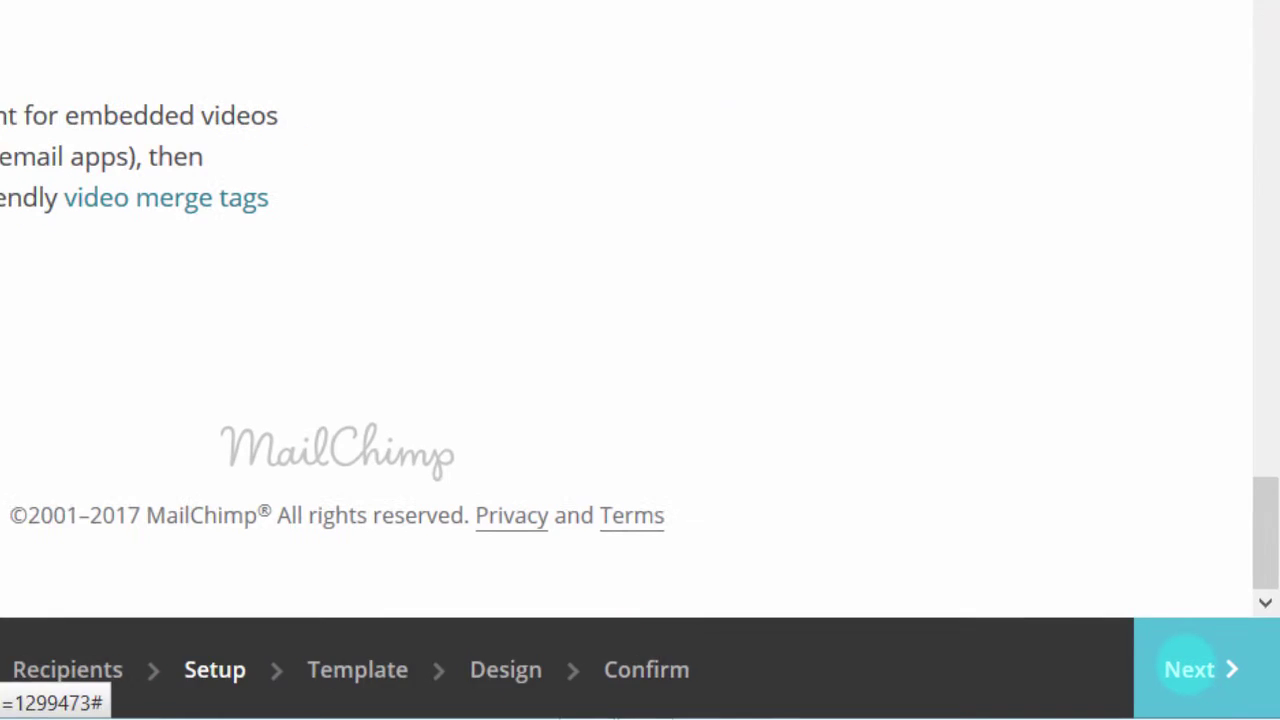
Step: Move on to the Template step and show the Saved templates list
left_click(1189, 652)
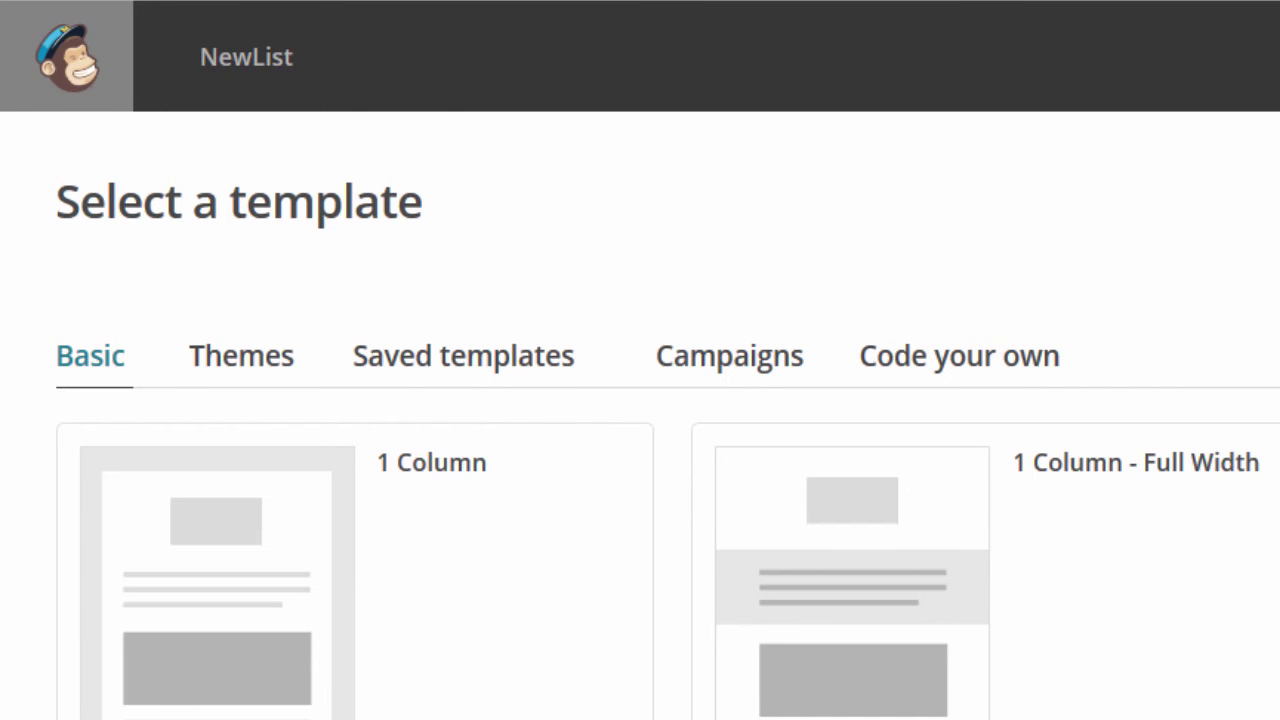
scroll(668, 429, "down", 3)
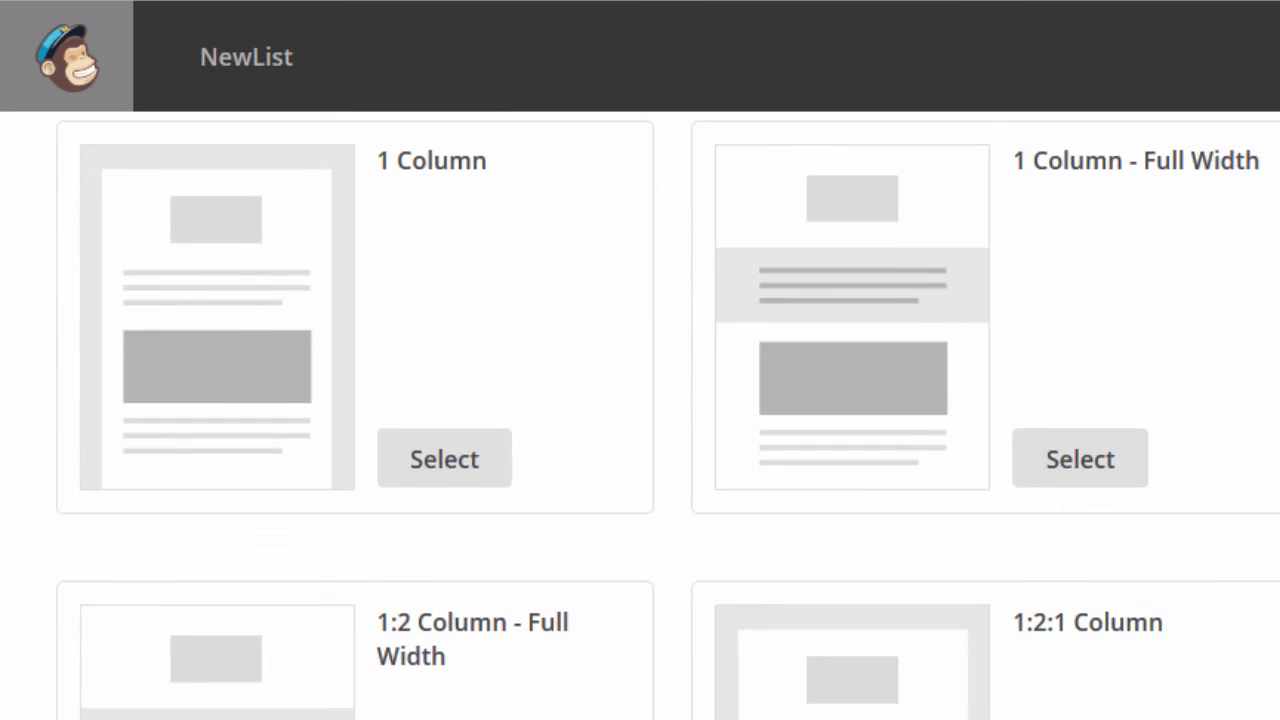
scroll(668, 415, "up", 3)
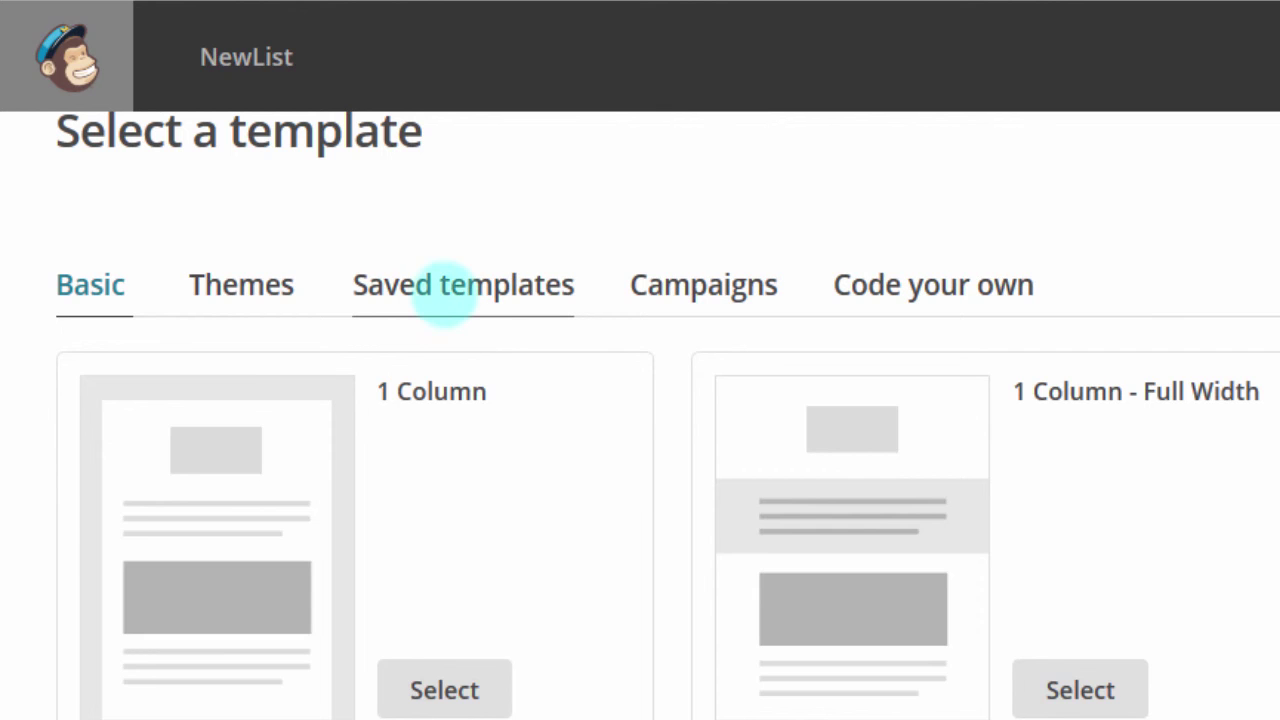
left_click(445, 292)
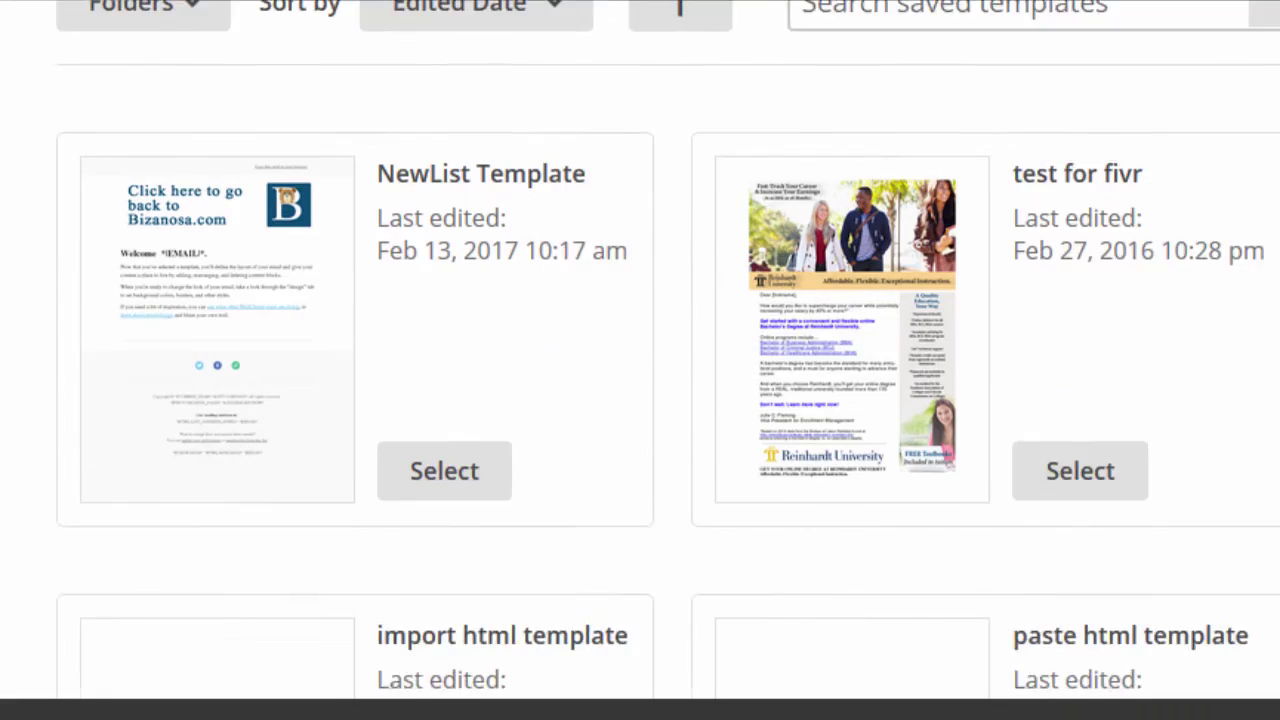
Step: Select NewList Template for the campaign and scroll through the applied design
scroll(609, 434, "down", 1)
left_click(445, 401)
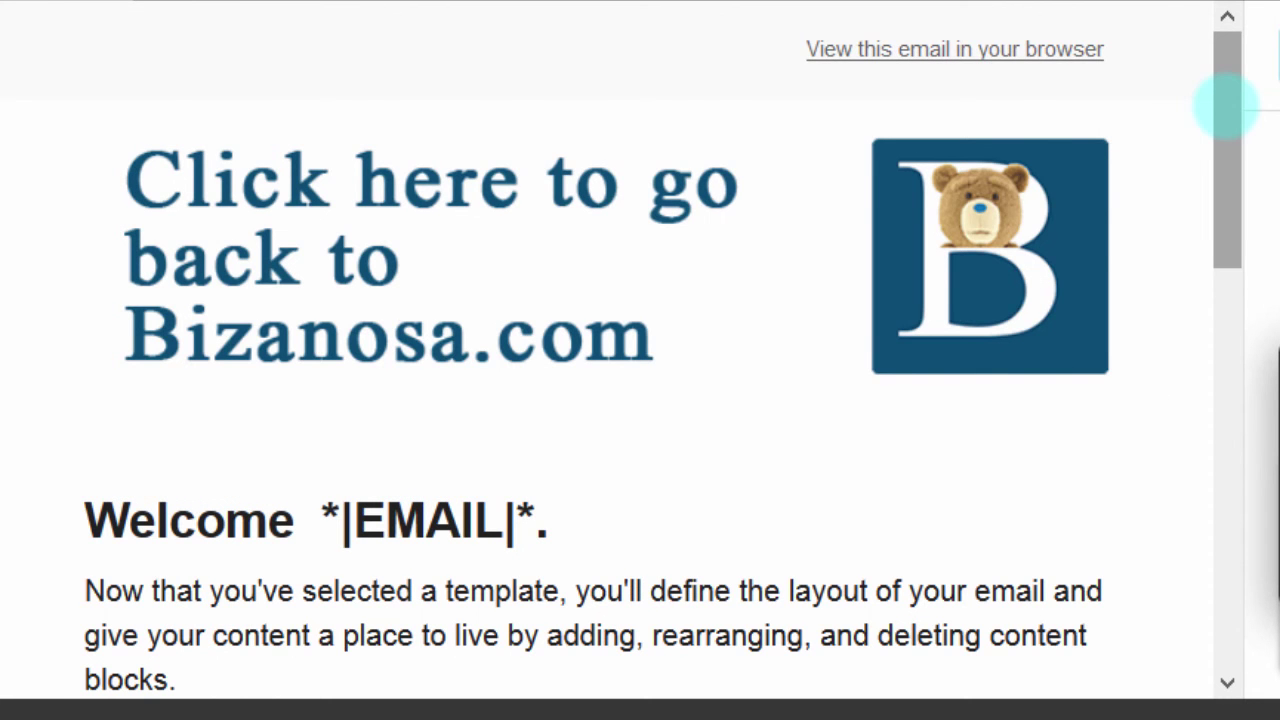
left_click_drag(1226, 105, 1202, 409)
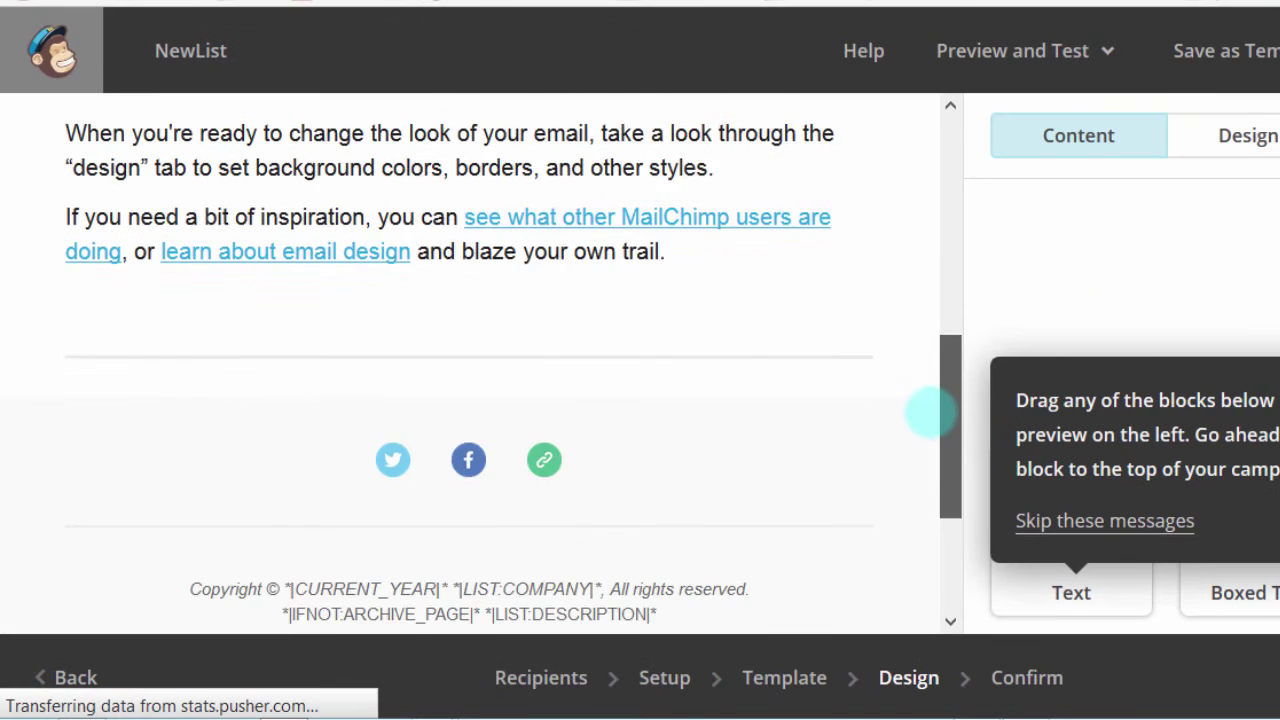
left_click_drag(930, 410, 923, 497)
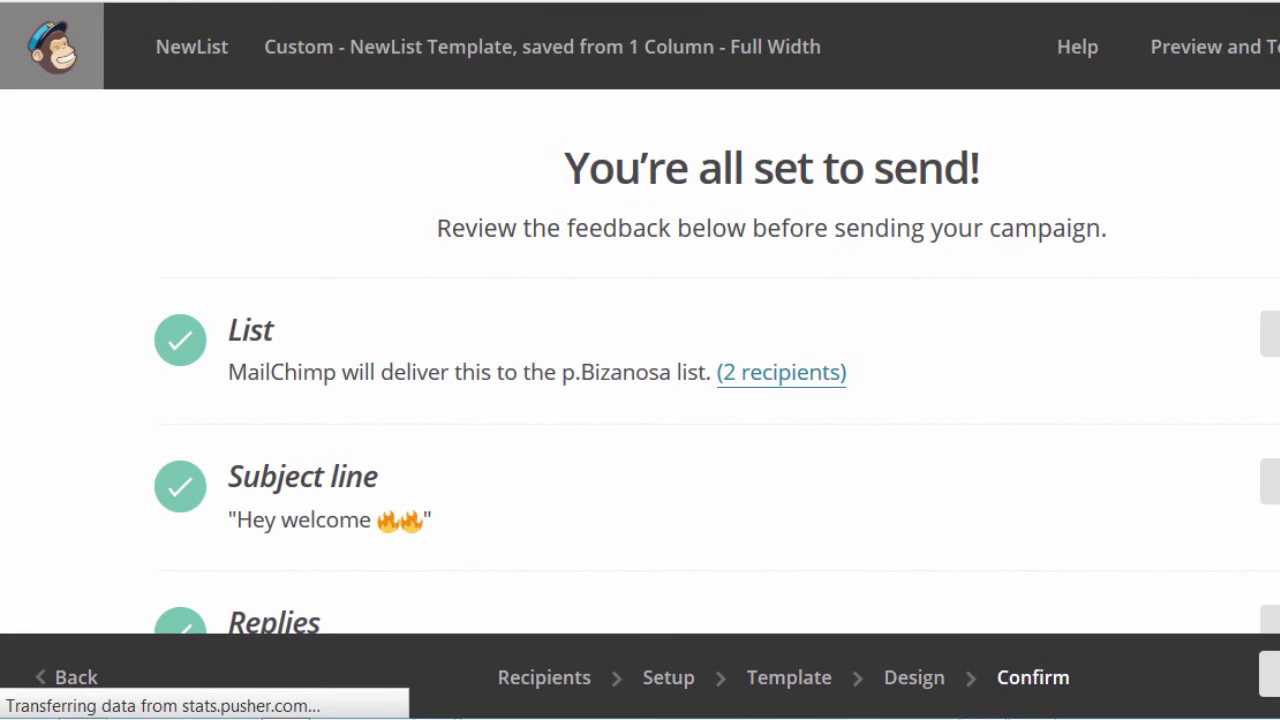
scroll(717, 361, "down", 8)
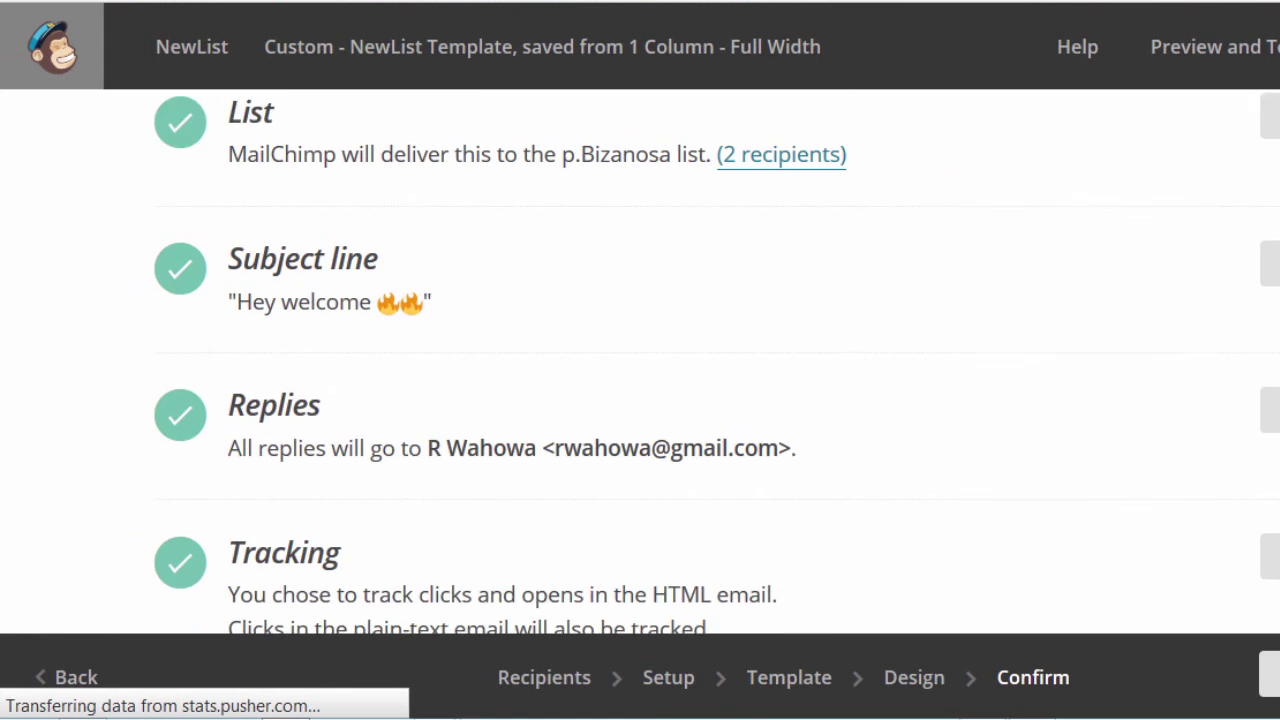
scroll(717, 361, "down", 3)
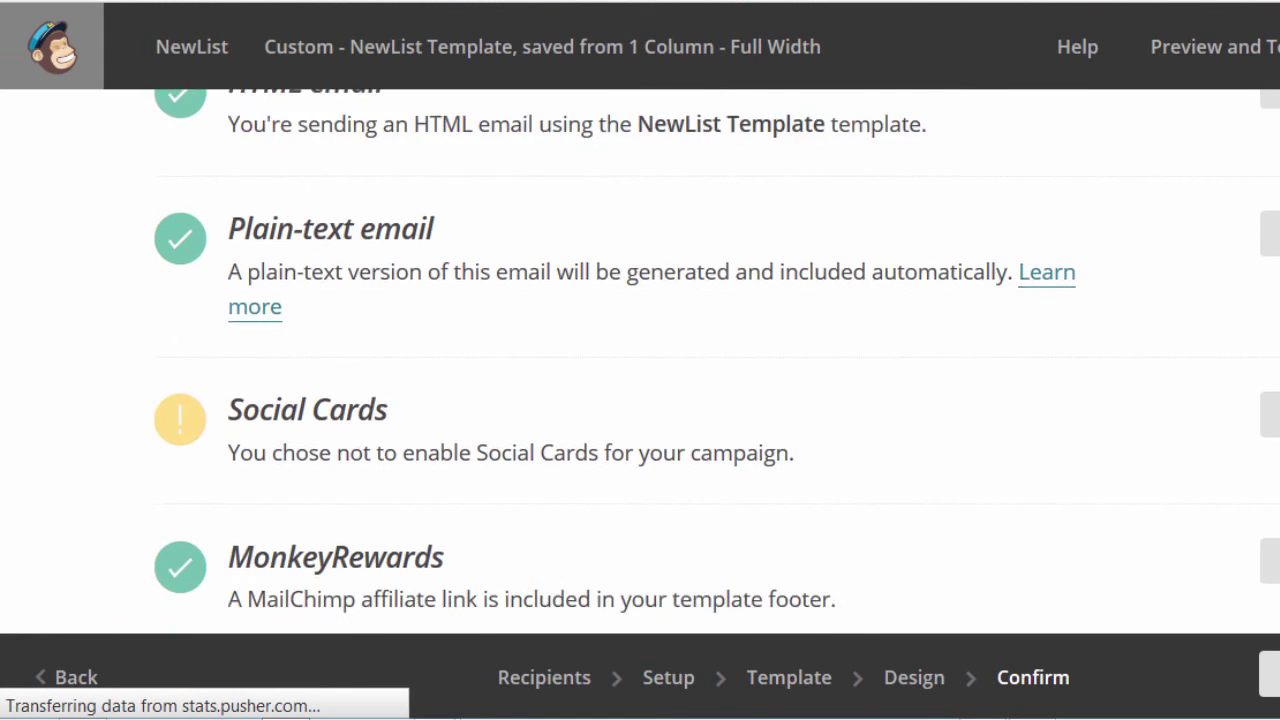
scroll(717, 361, "down", 1)
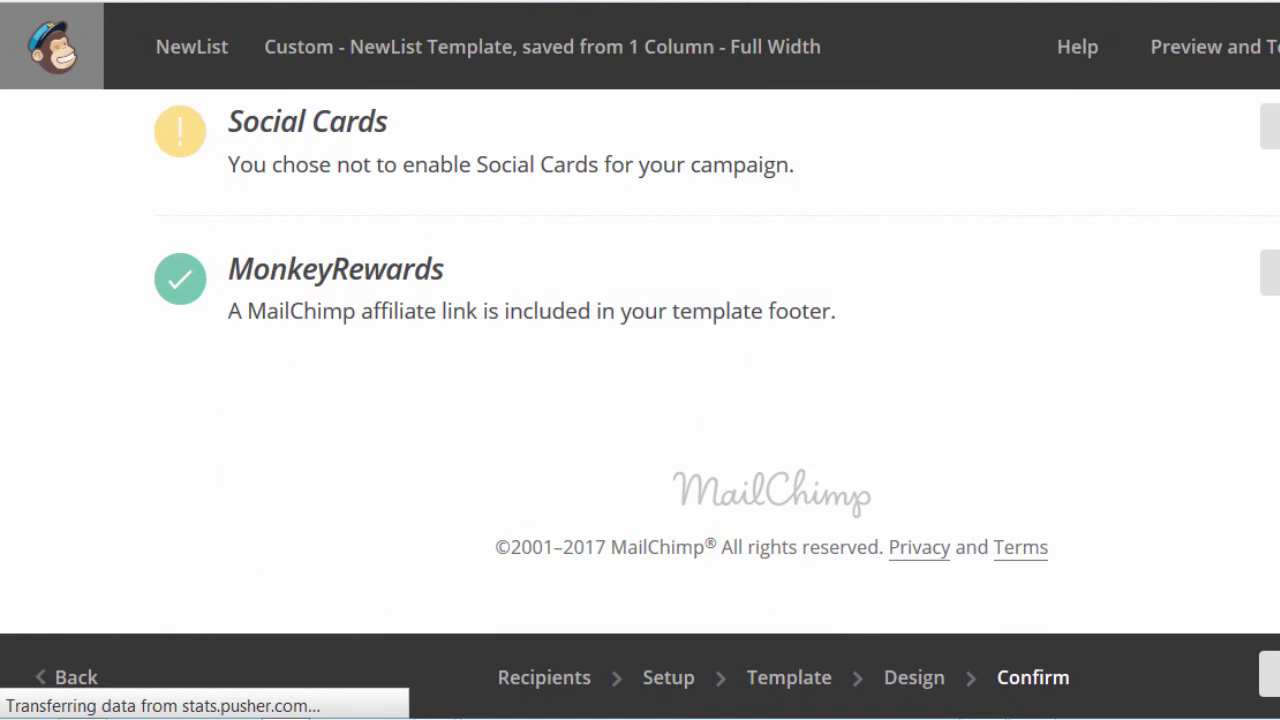
scroll(717, 361, "up", 1)
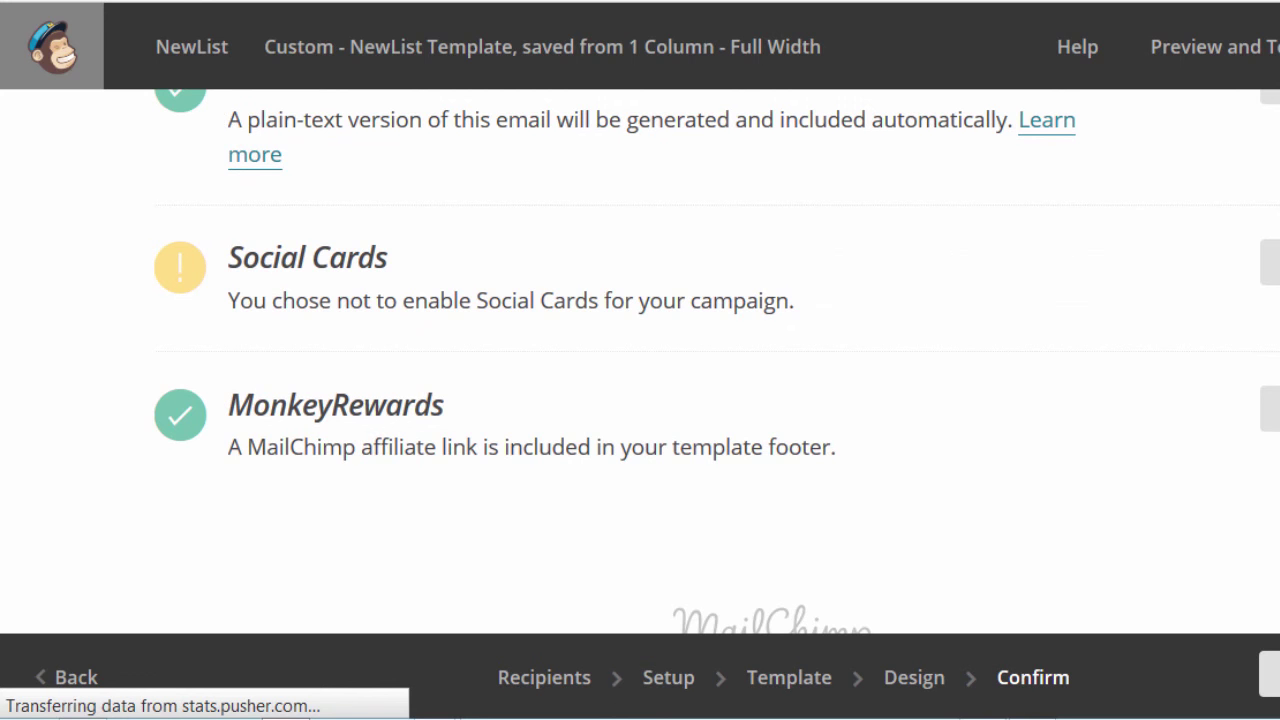
scroll(717, 361, "up", 8)
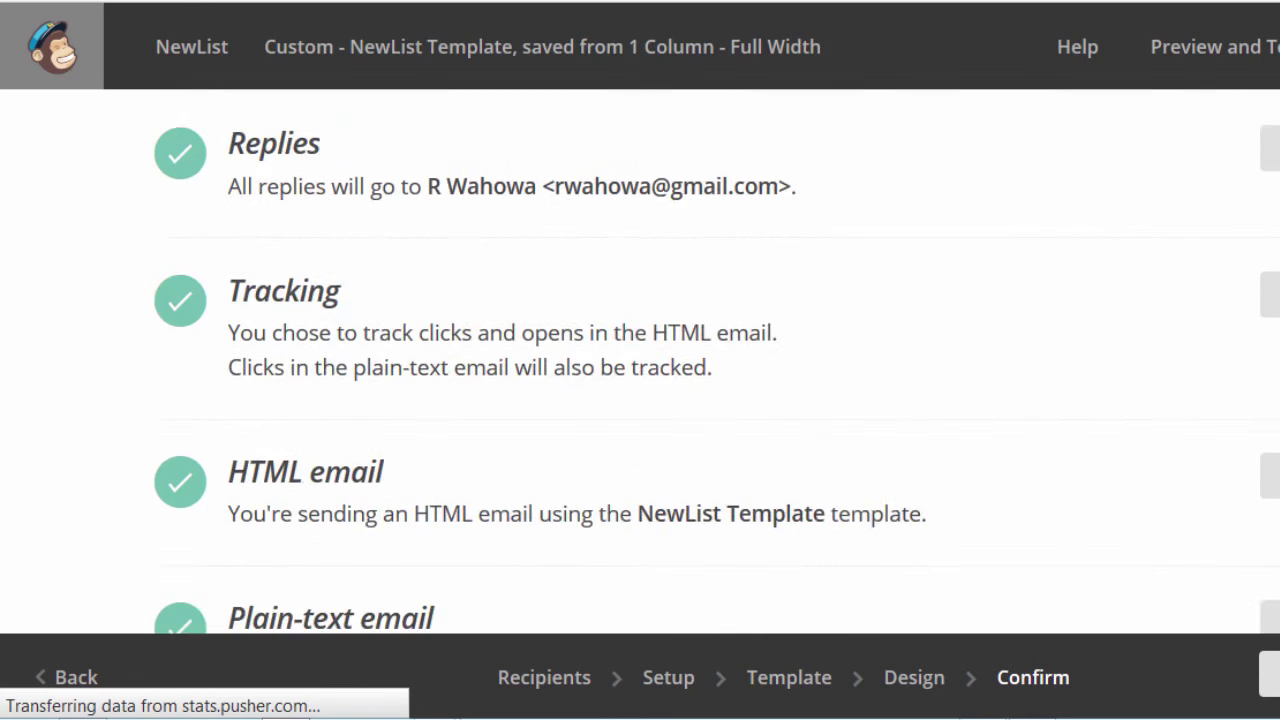
scroll(717, 361, "down", 7)
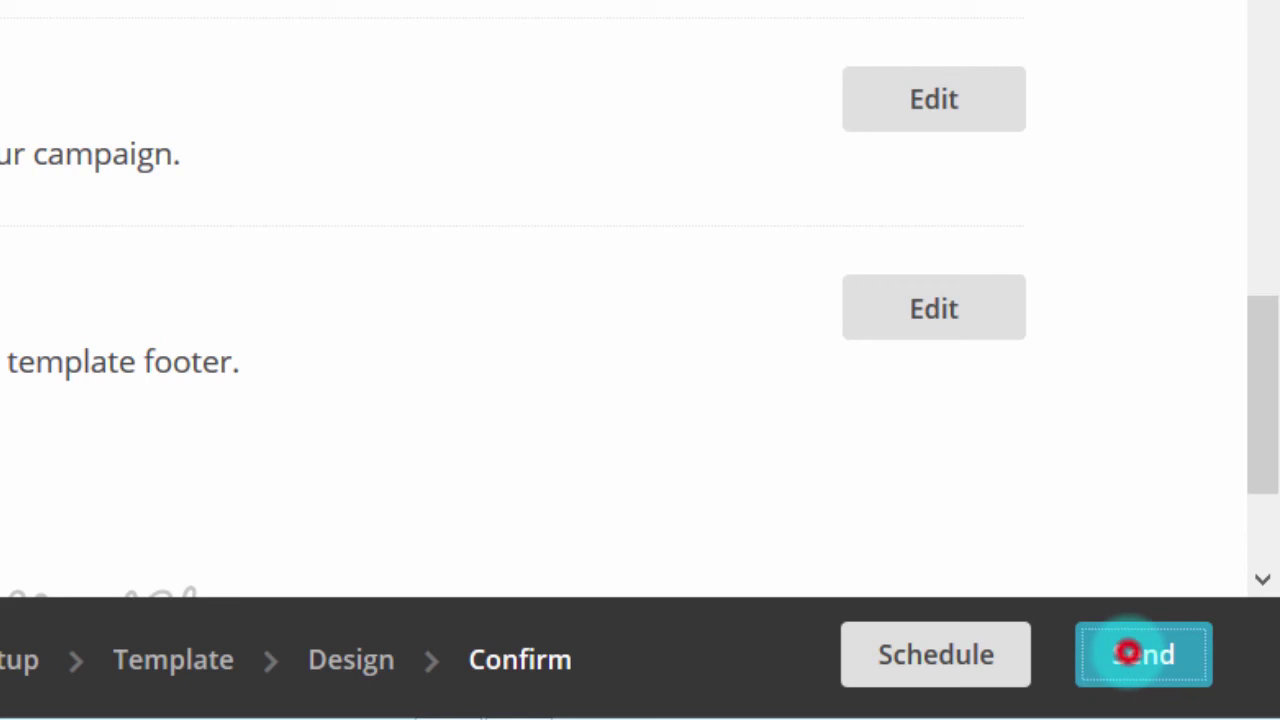
Step: Send the NewList campaign now and scroll to the confirmation that 2 subscribers are queued
left_click(1127, 653)
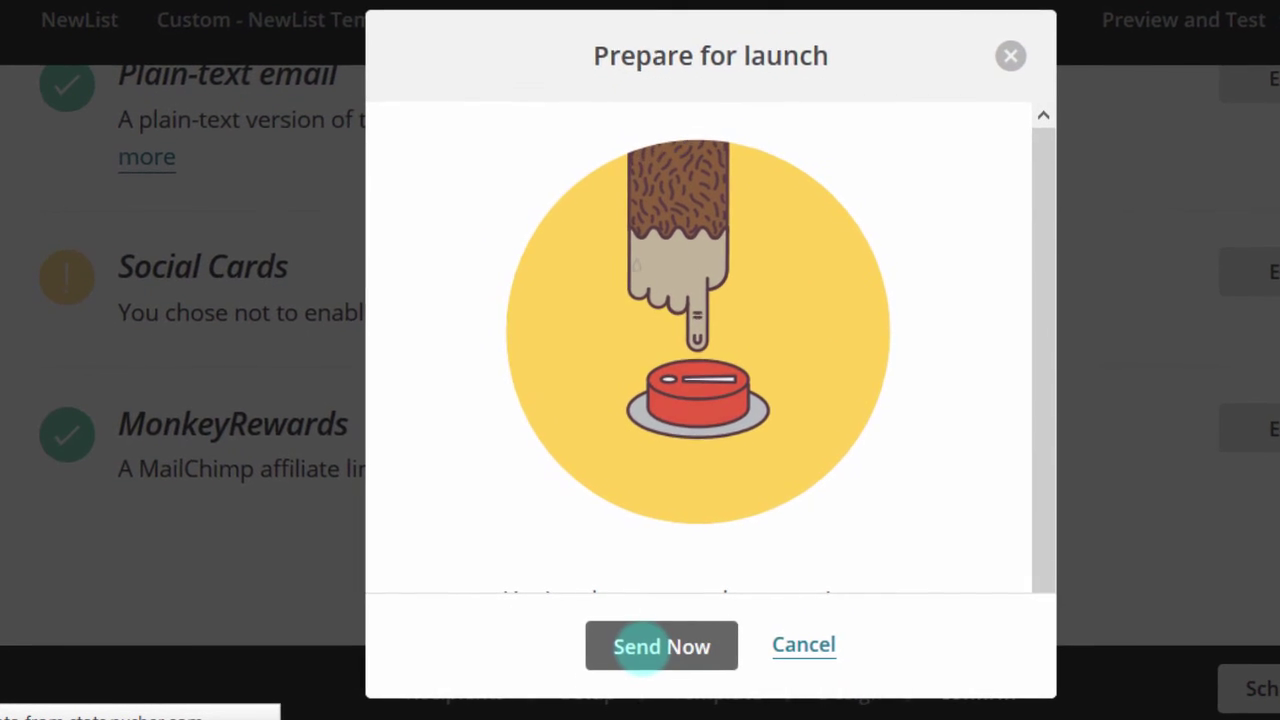
left_click(640, 646)
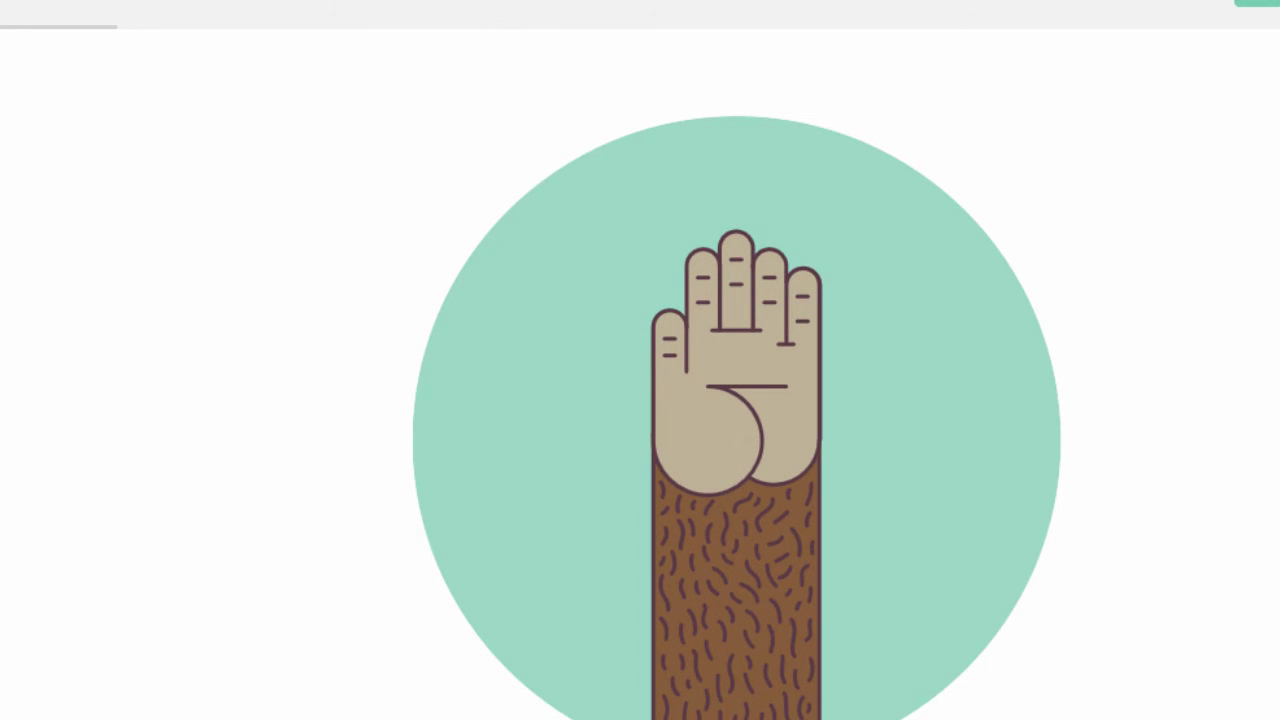
scroll(737, 374, "down", 4)
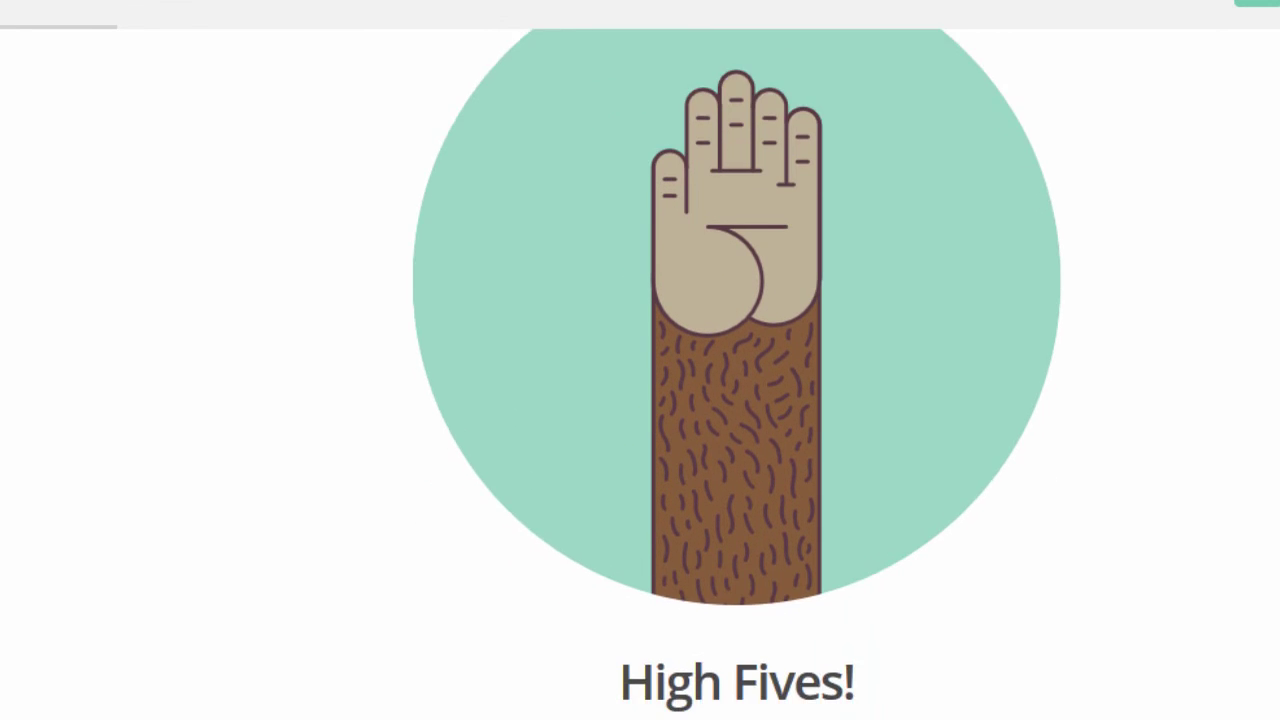
scroll(737, 374, "down", 4)
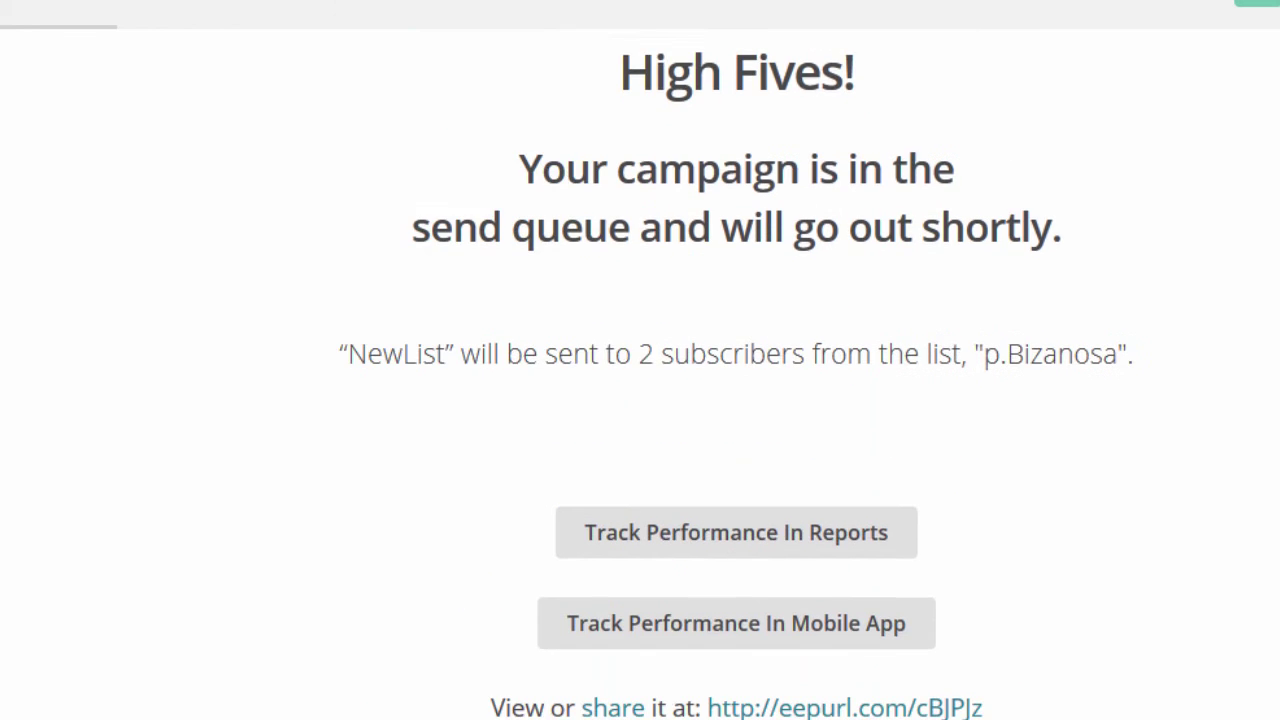
scroll(737, 374, "down", 2)
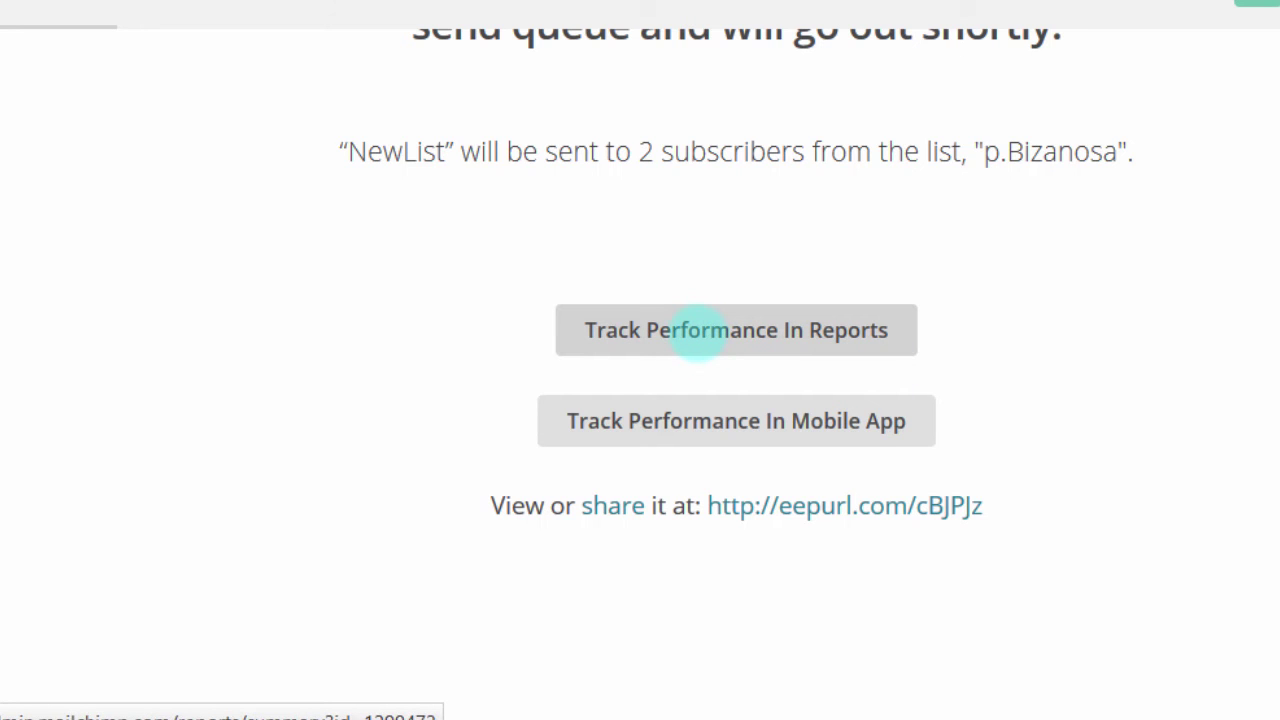
Step: Open the NewList campaign report and scroll down its overview stats showing 2 recipients delivered
left_click(697, 332)
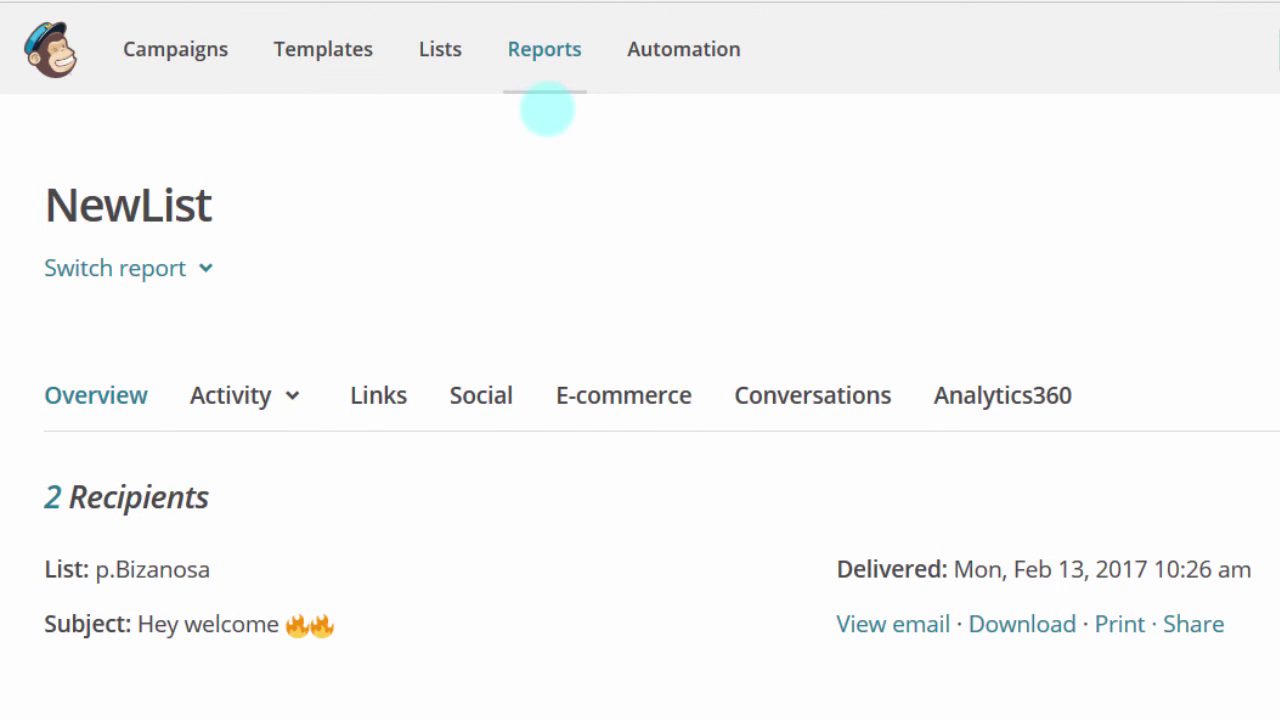
left_click(543, 54)
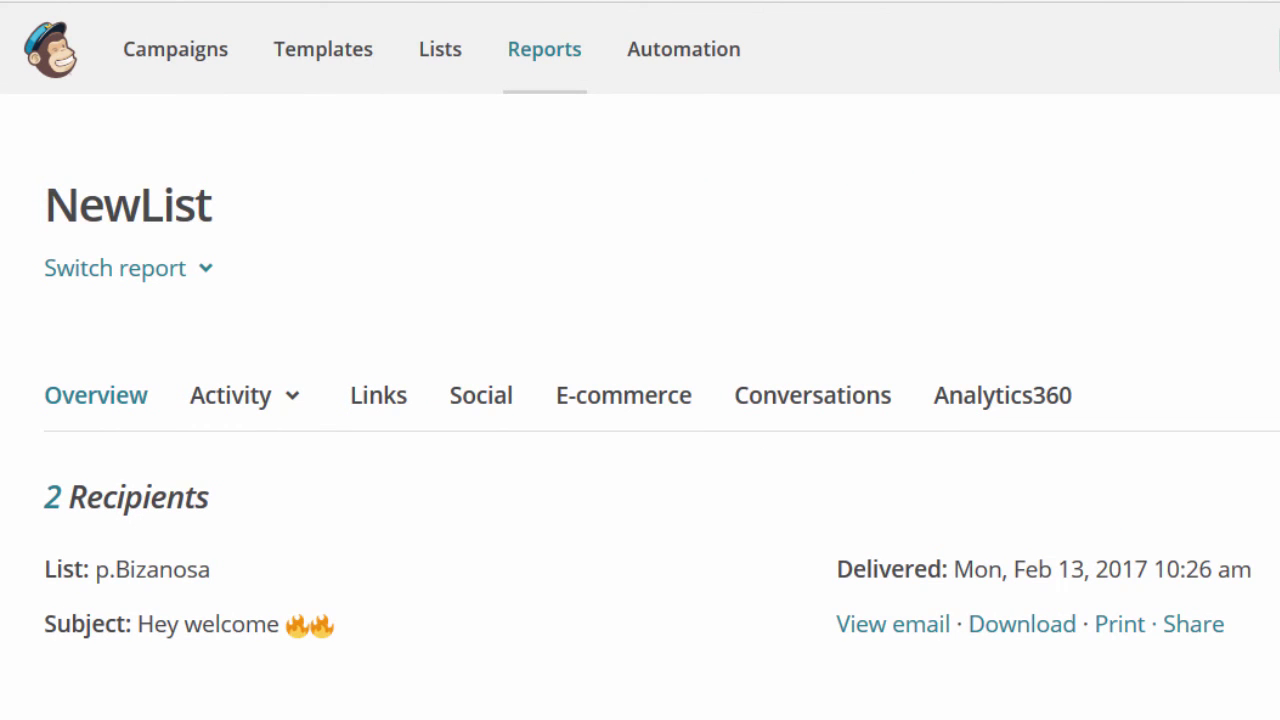
scroll(640, 400, "down", 3)
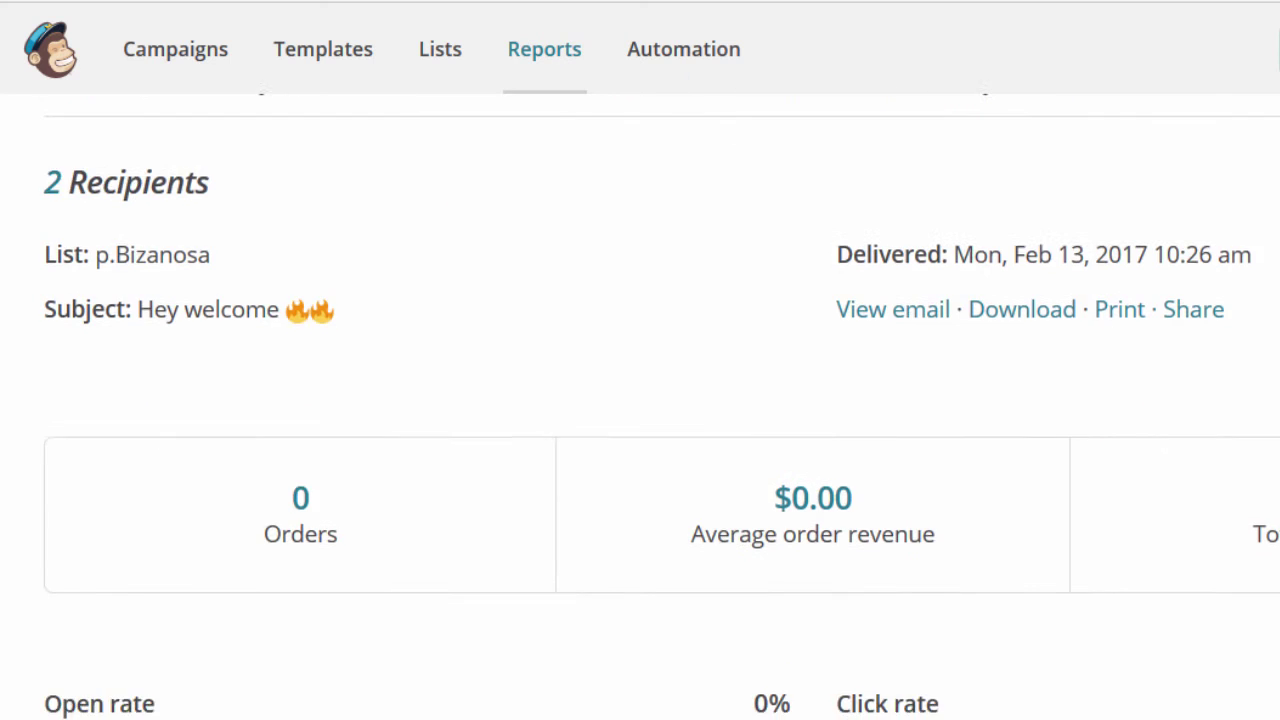
scroll(640, 400, "down", 3)
scroll(640, 400, "down", 3)
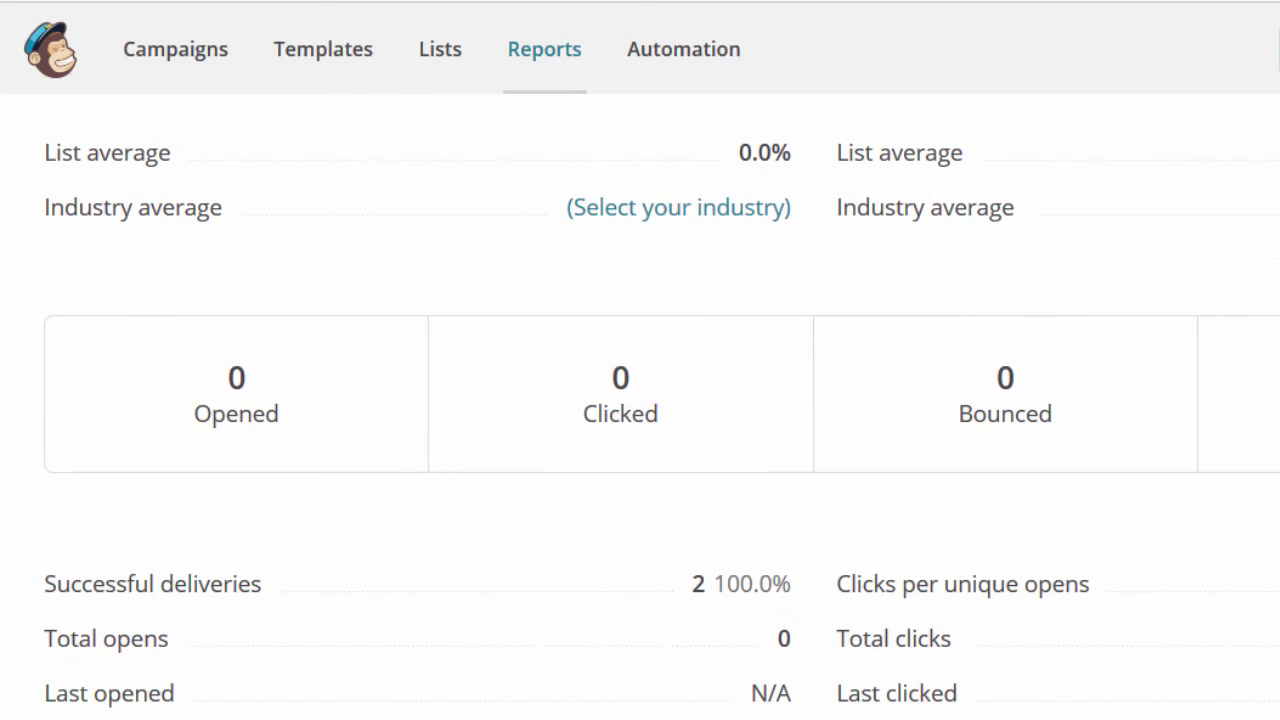
scroll(640, 400, "down", 2)
scroll(640, 400, "down", 2)
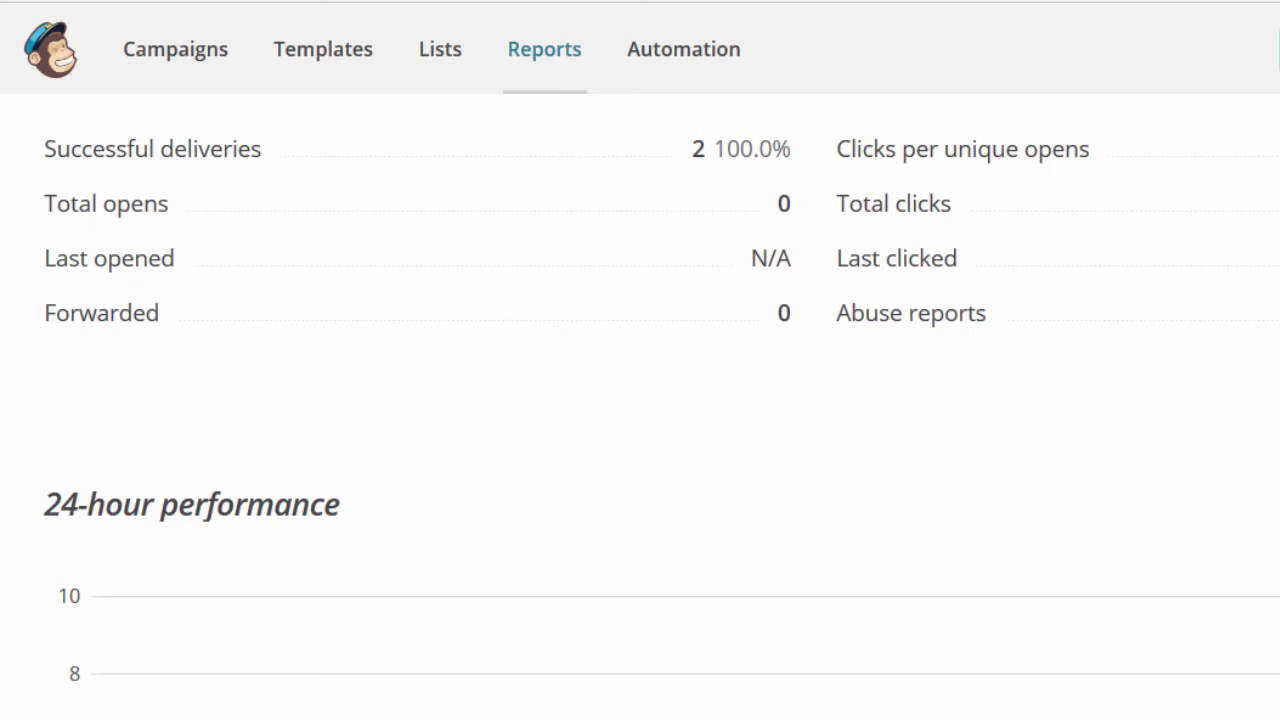
Step: Scroll back through the NewList report's delivery stats and return to the top
scroll(640, 400, "up", 10)
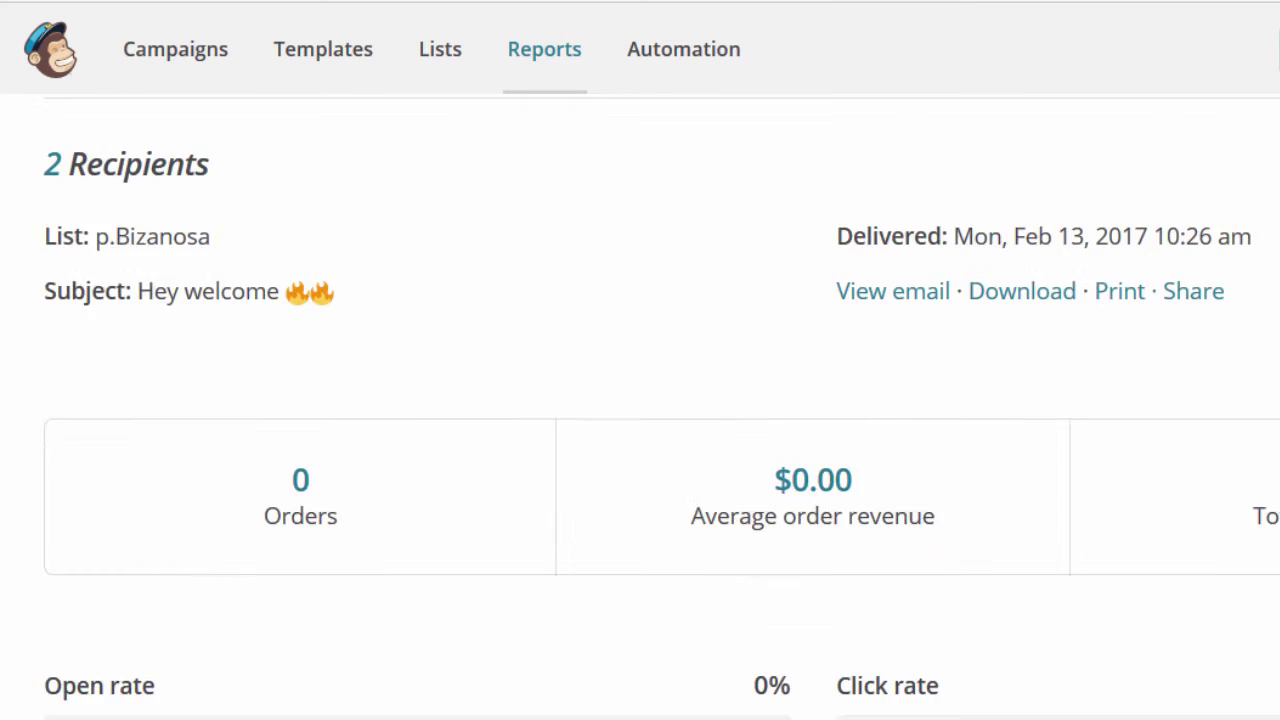
scroll(640, 400, "down", 8)
scroll(640, 400, "up", 3)
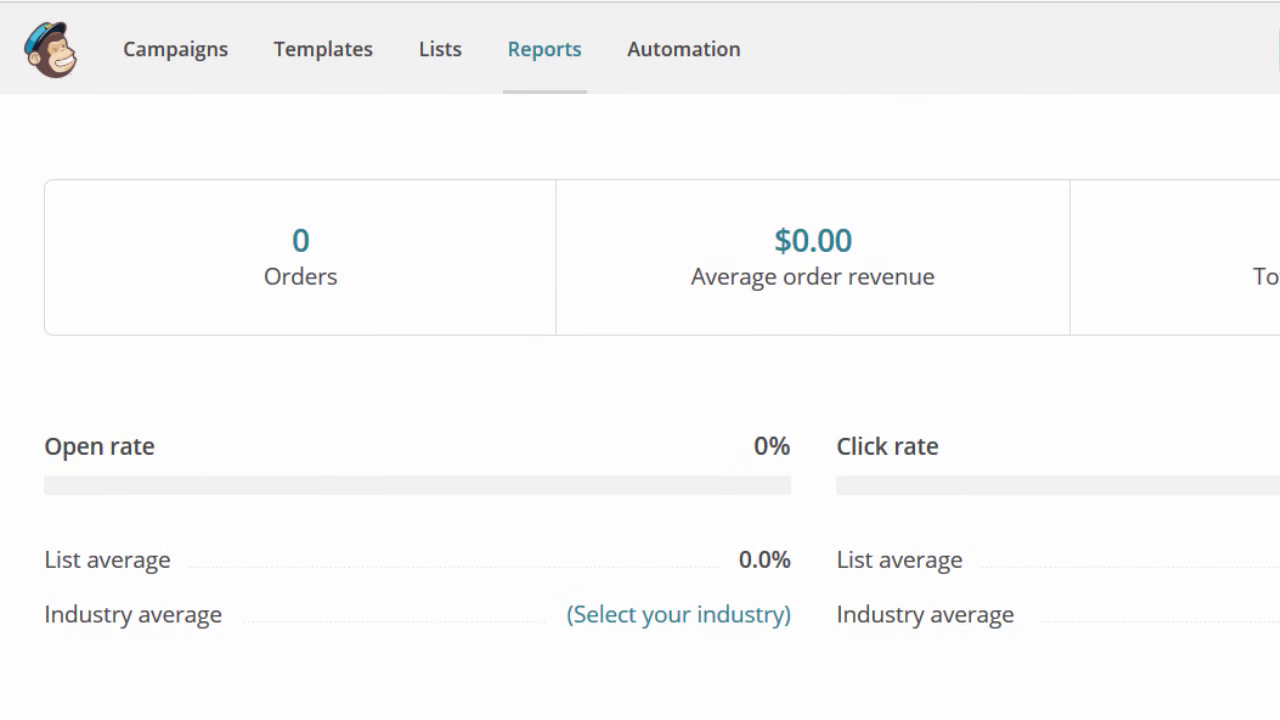
scroll(640, 400, "down", 10)
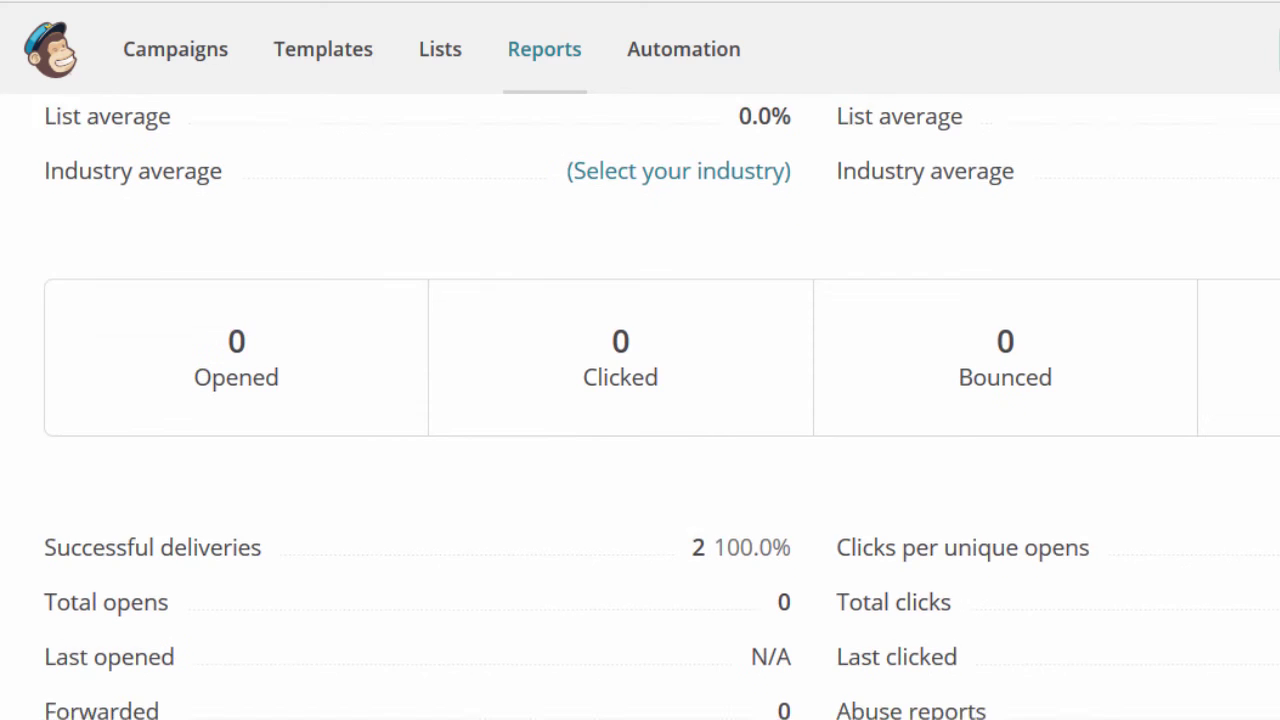
scroll(640, 400, "up", 1)
scroll(640, 400, "down", 10)
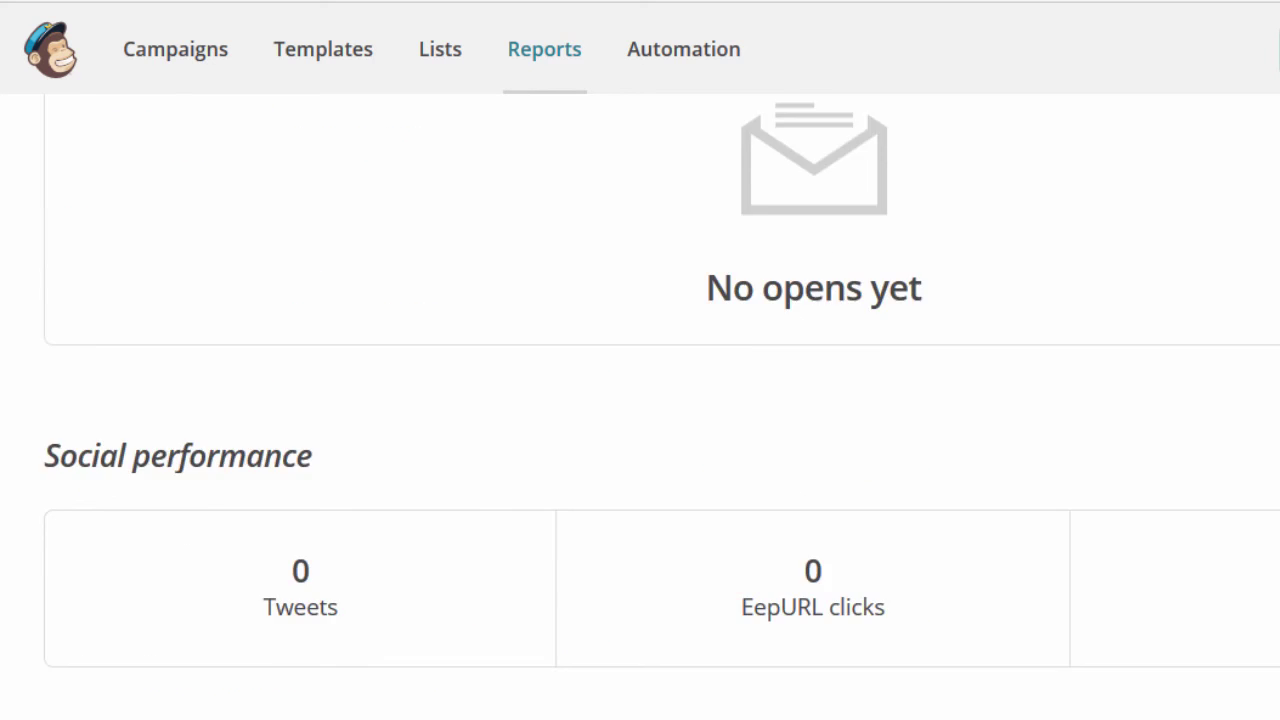
scroll(640, 400, "up", 15)
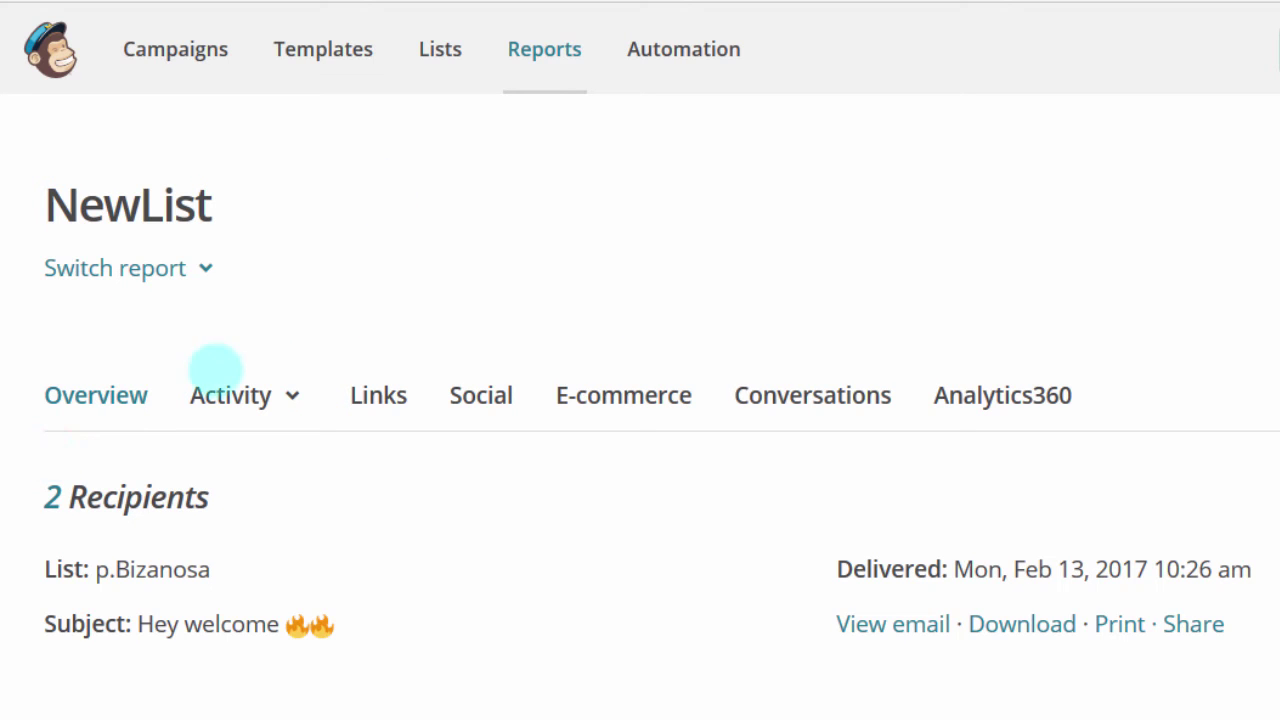
Step: Stay on the NewList report without switching campaigns, and reload it for updated stats
left_click(205, 268)
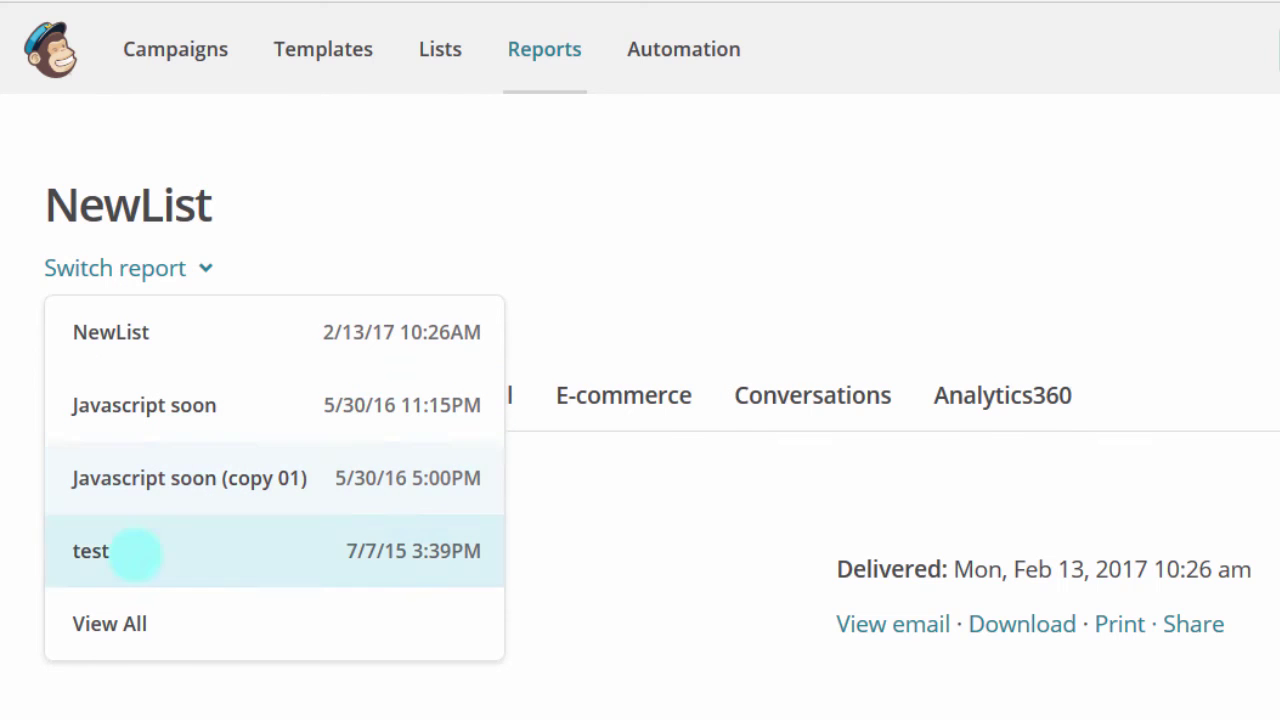
left_click(427, 222)
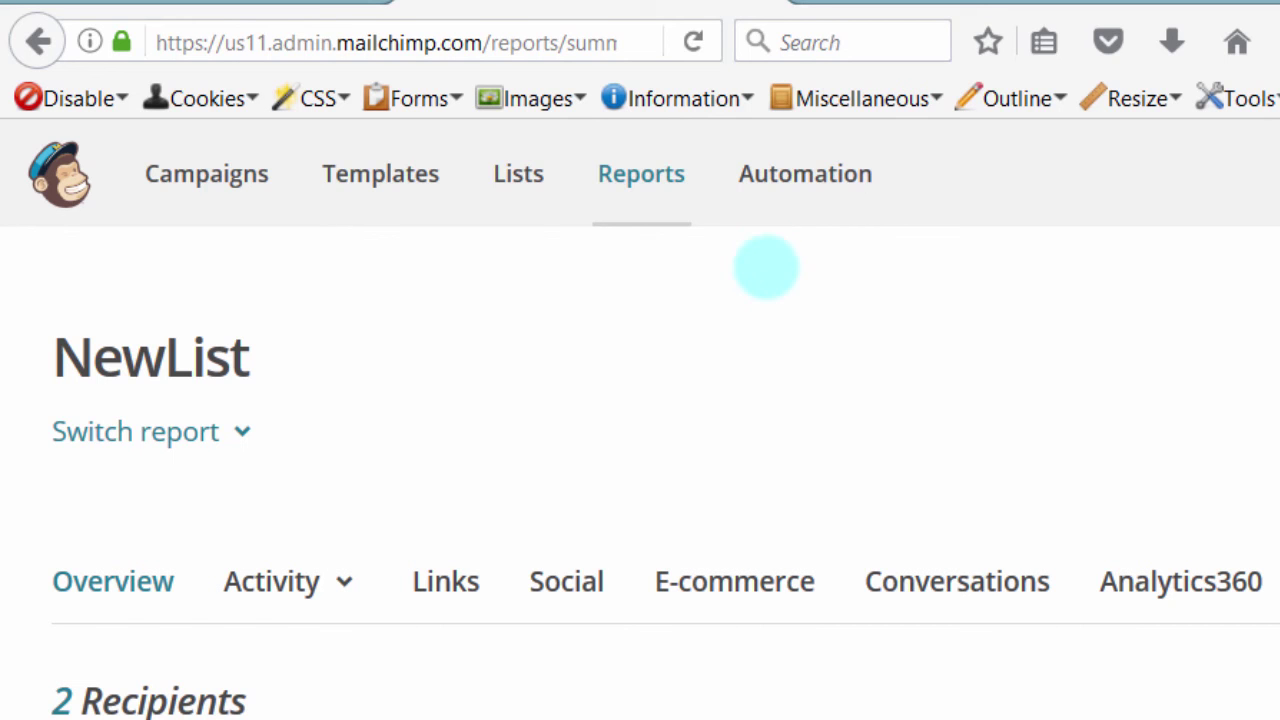
left_click(693, 42)
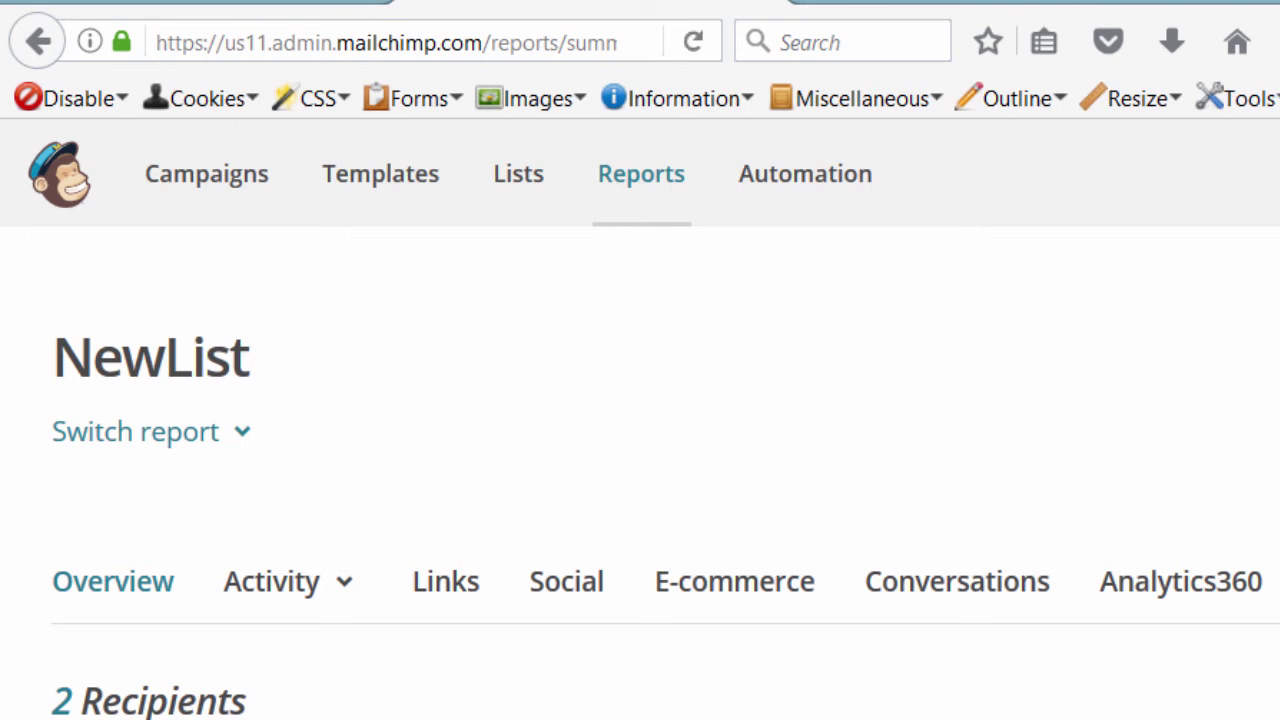
Step: Review the refreshed stats: 1 open, 1 click, 50.0% open rate and USA as top location
scroll(640, 480, "down", 4)
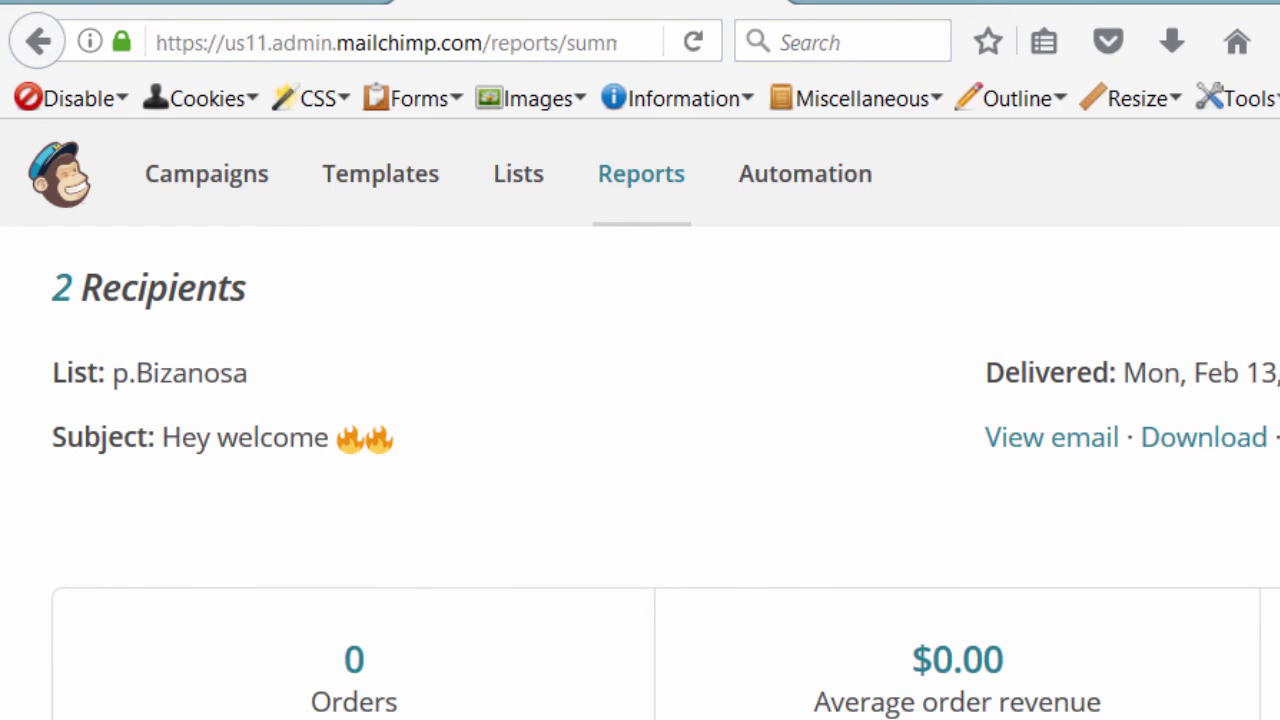
scroll(640, 480, "down", 3)
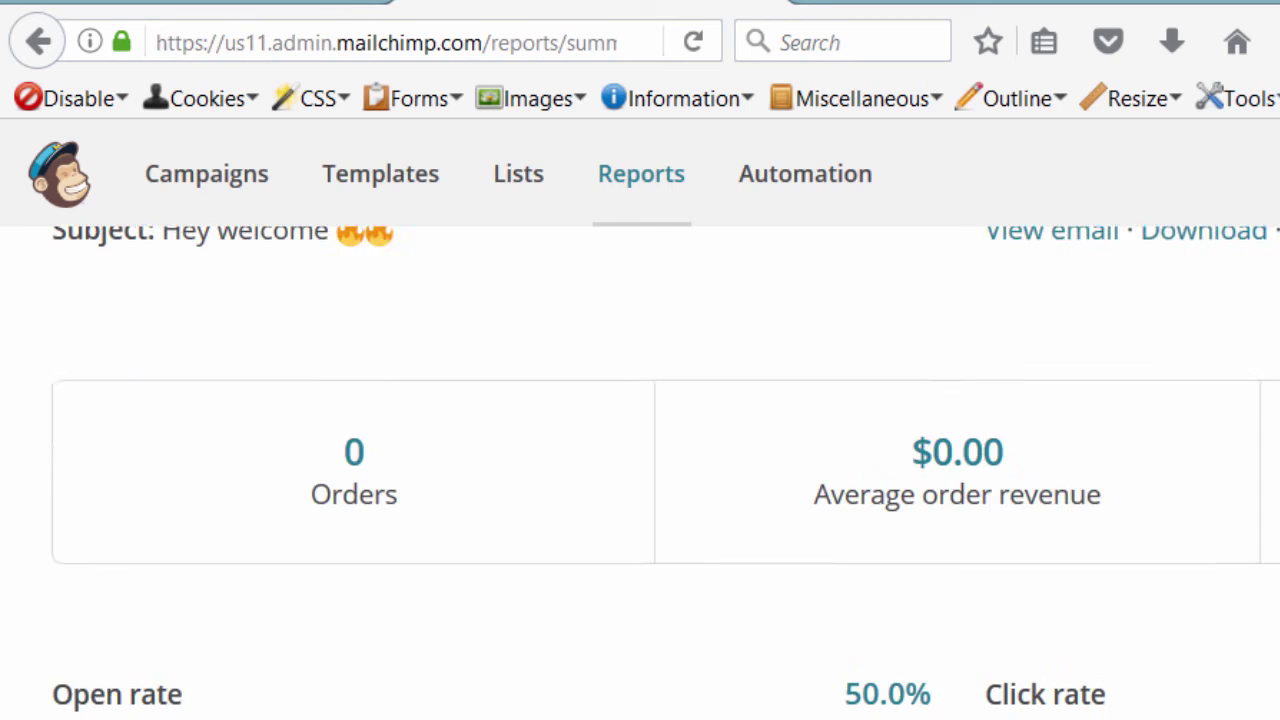
scroll(640, 480, "down", 5)
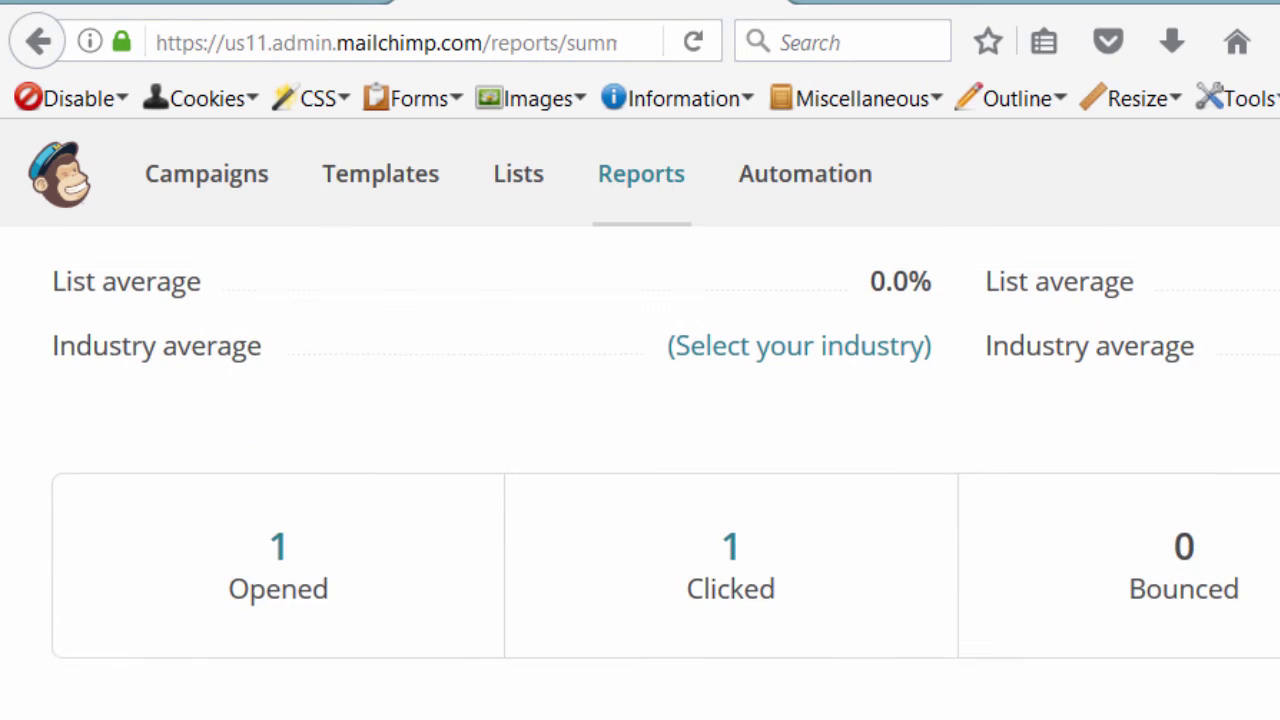
scroll(857, 451, "down", 1)
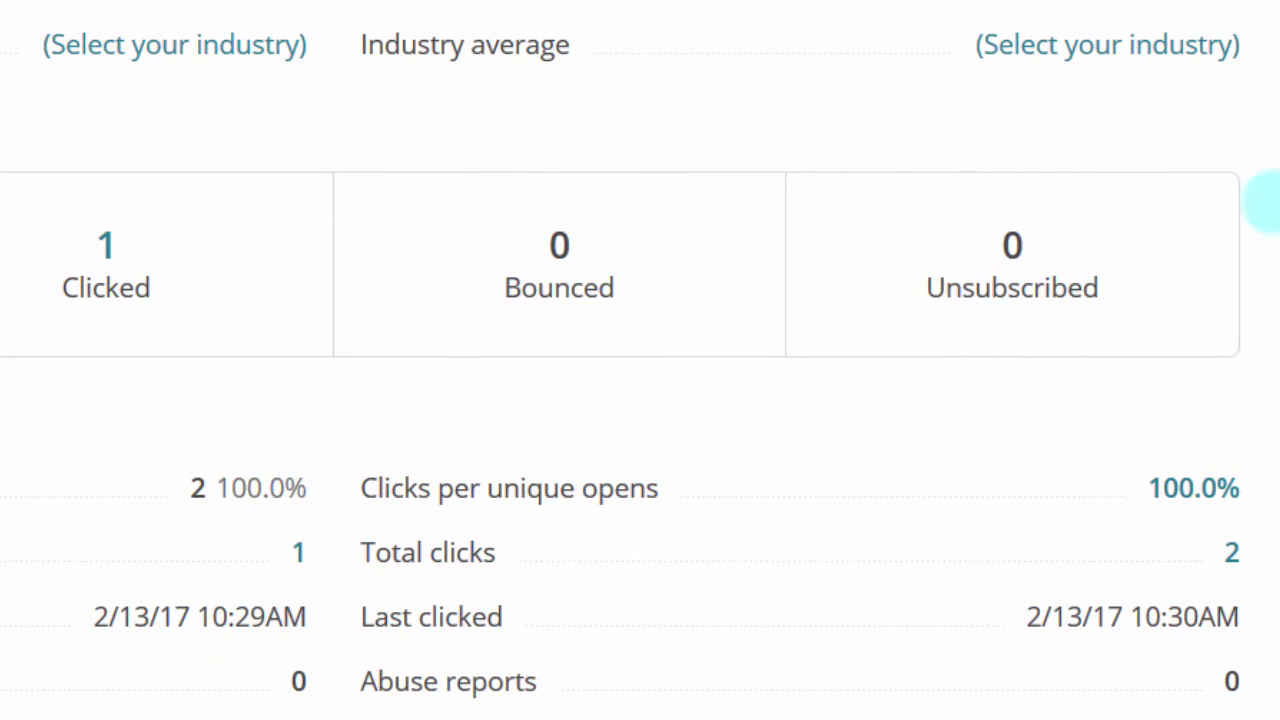
scroll(1275, 195, "down", 3)
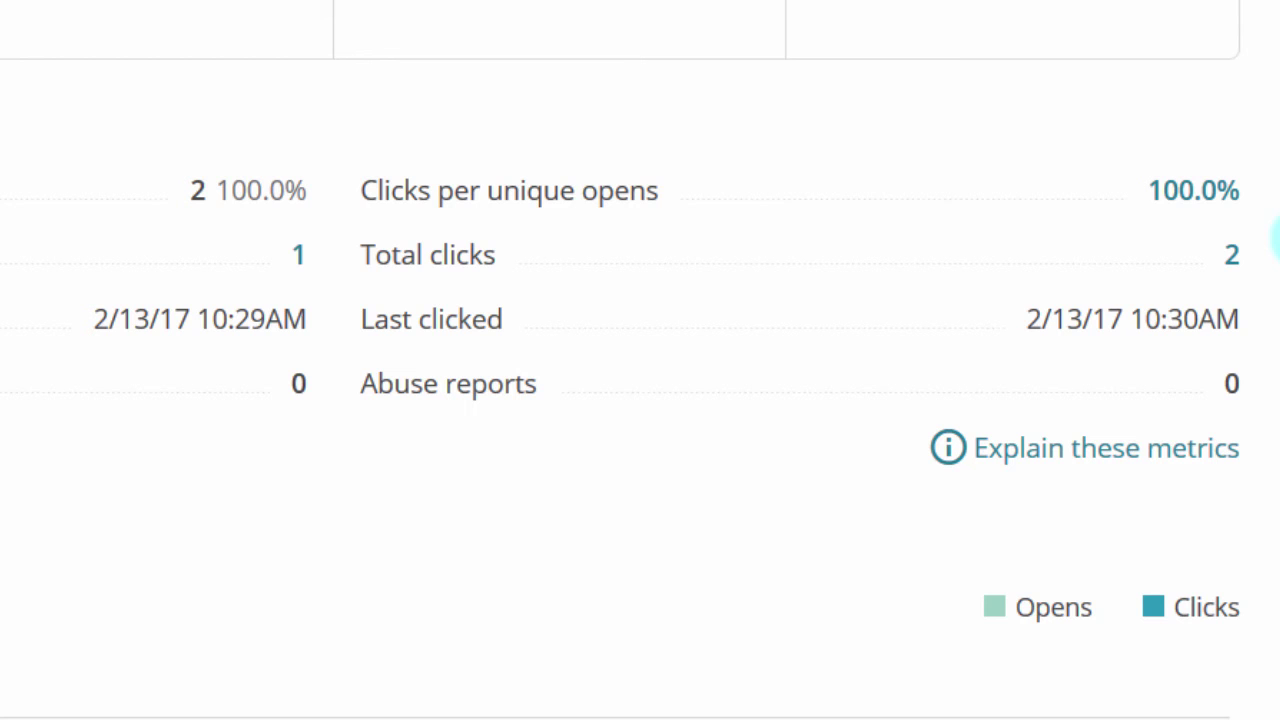
scroll(1276, 243, "down", 1)
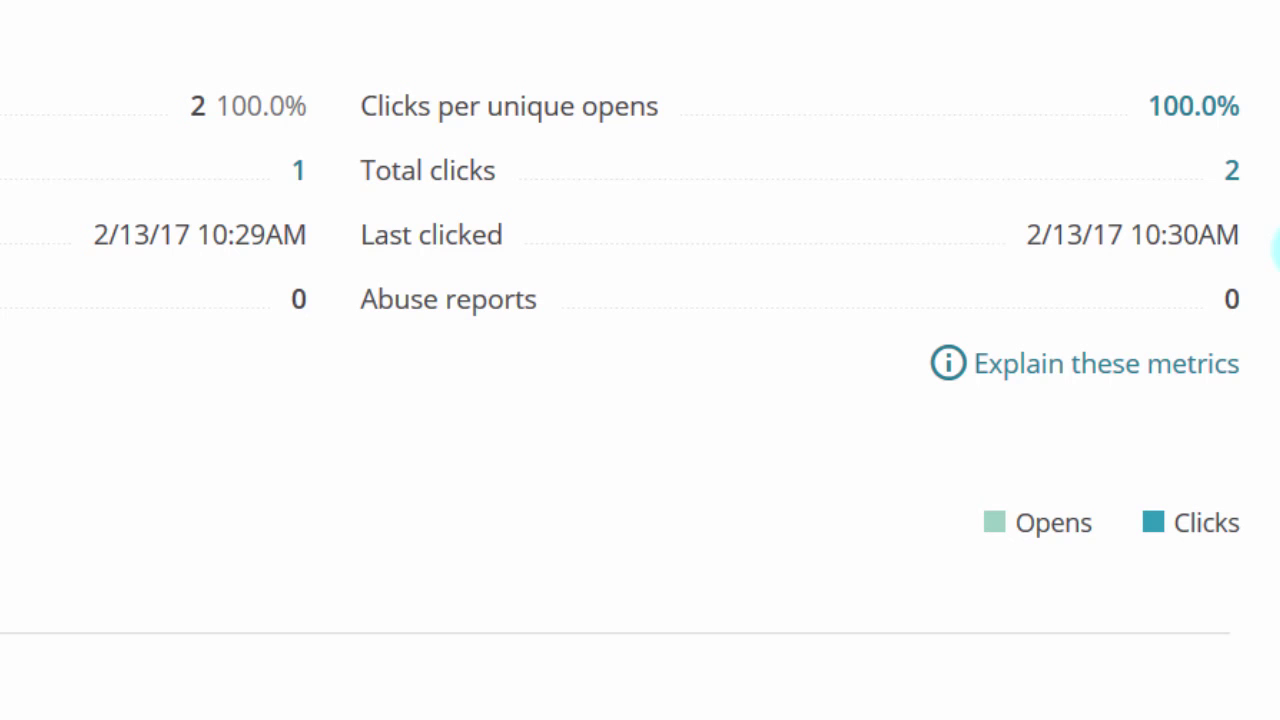
scroll(640, 360, "down", 10)
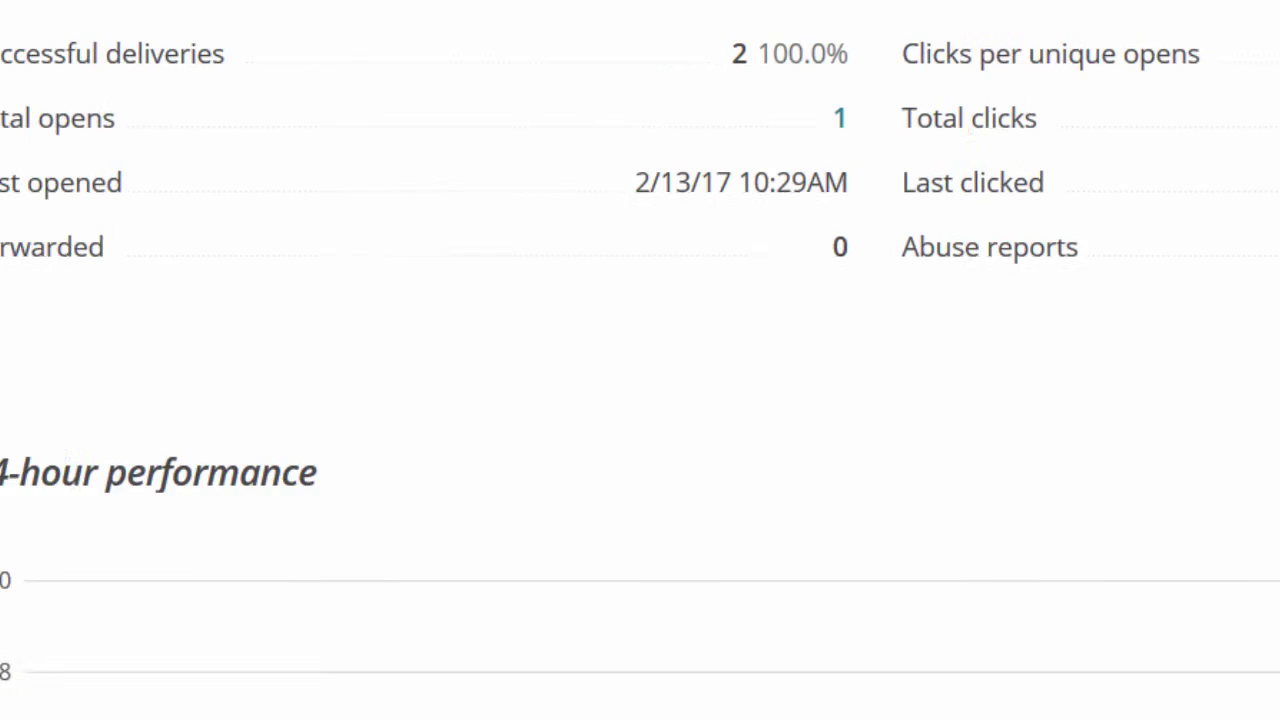
scroll(640, 400, "down", 6)
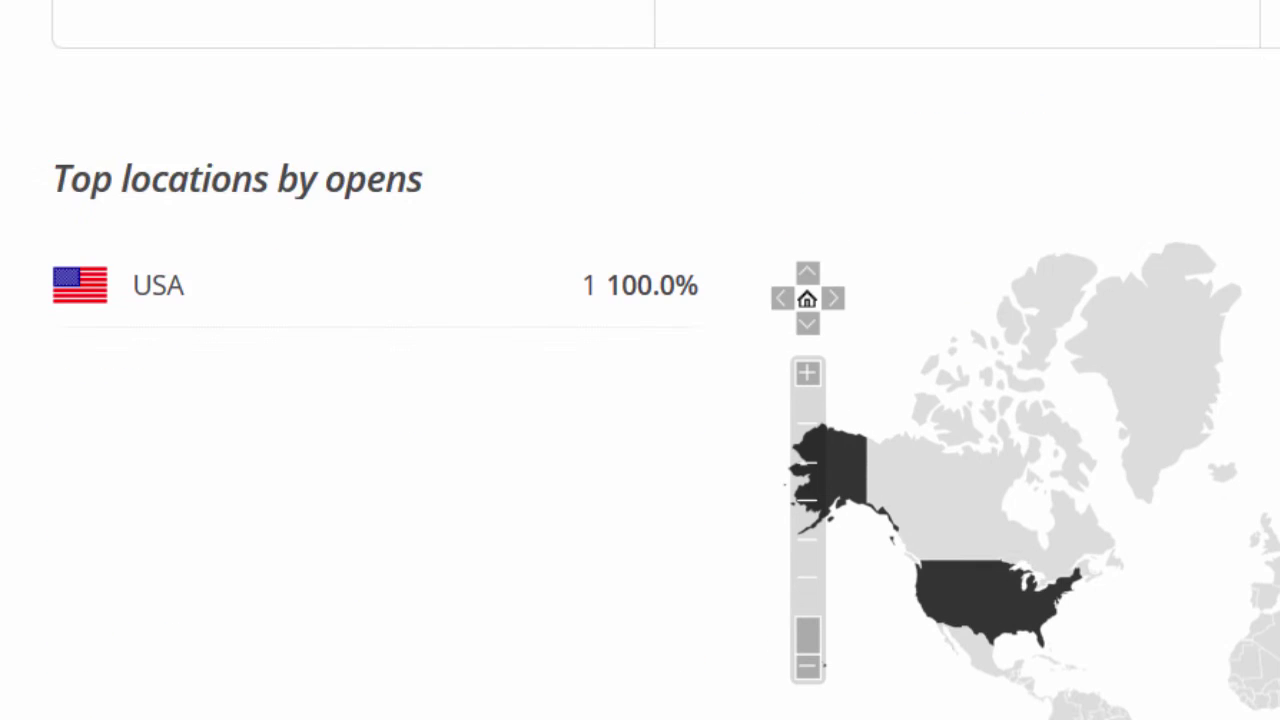
scroll(640, 360, "down", 2)
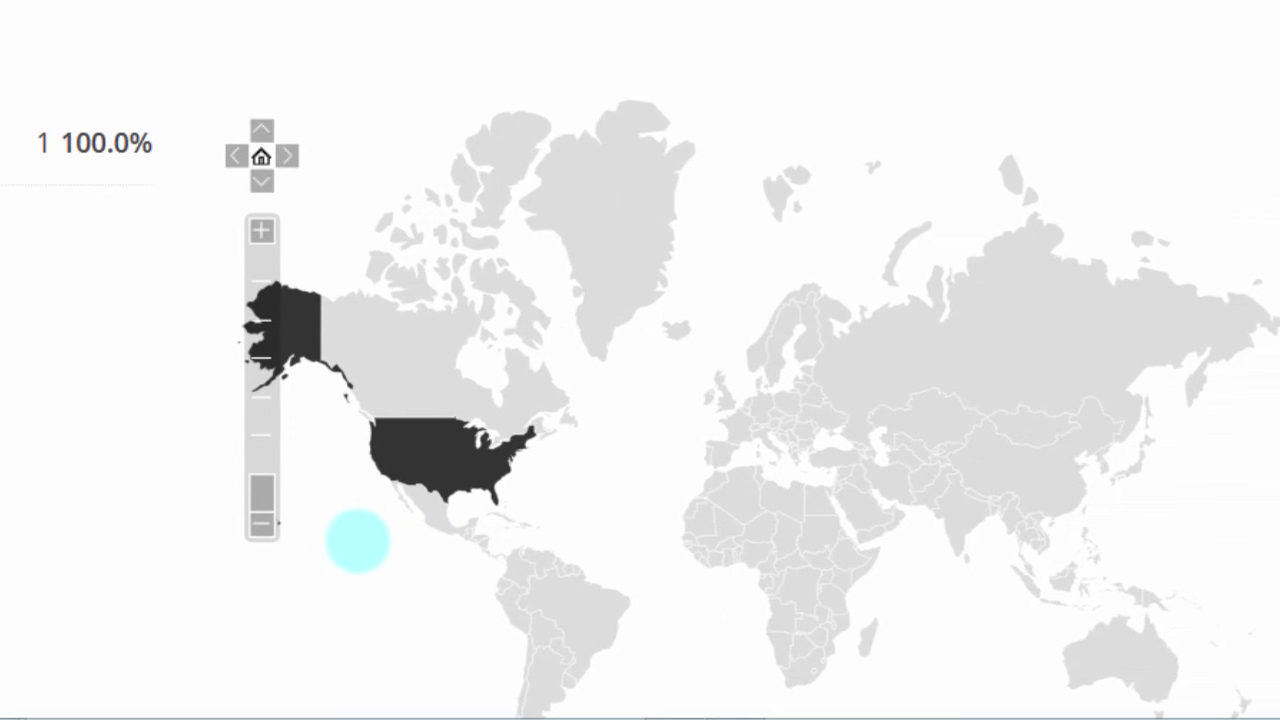
mouse_move(486, 459)
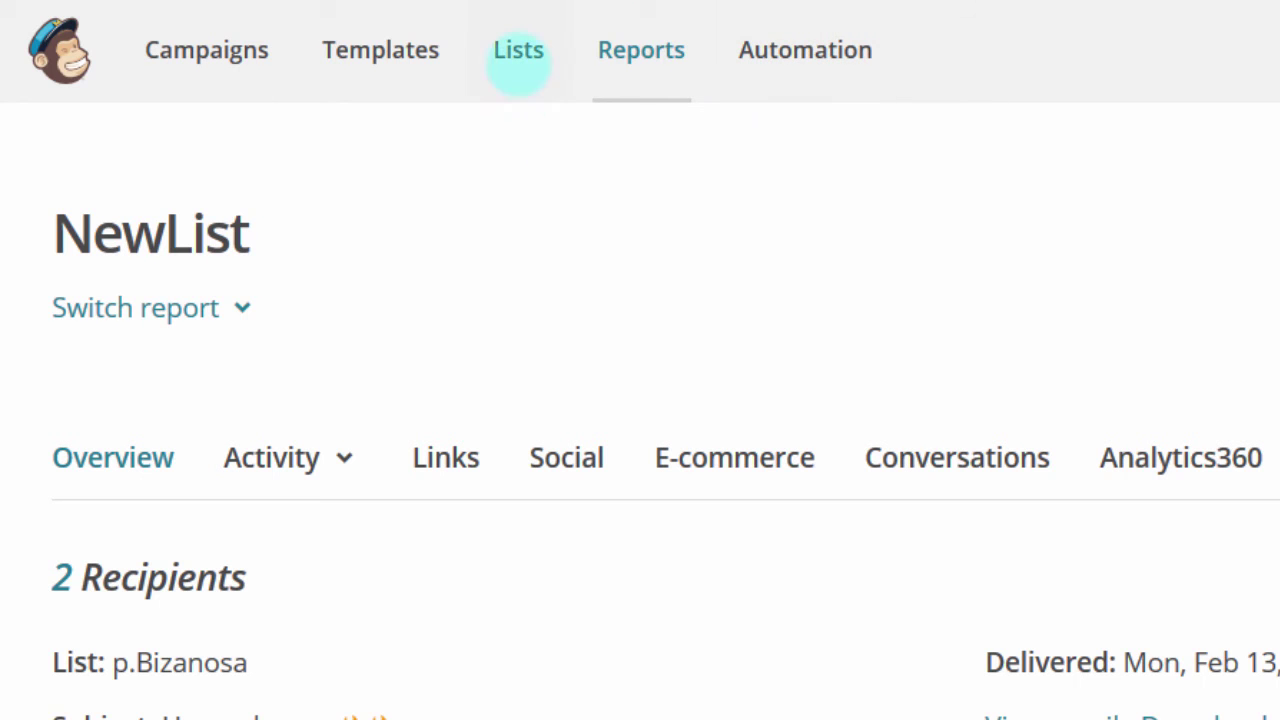
Step: From the Lists overview, open the subscriber list's Signup forms page via the Stats dropdown
left_click(516, 58)
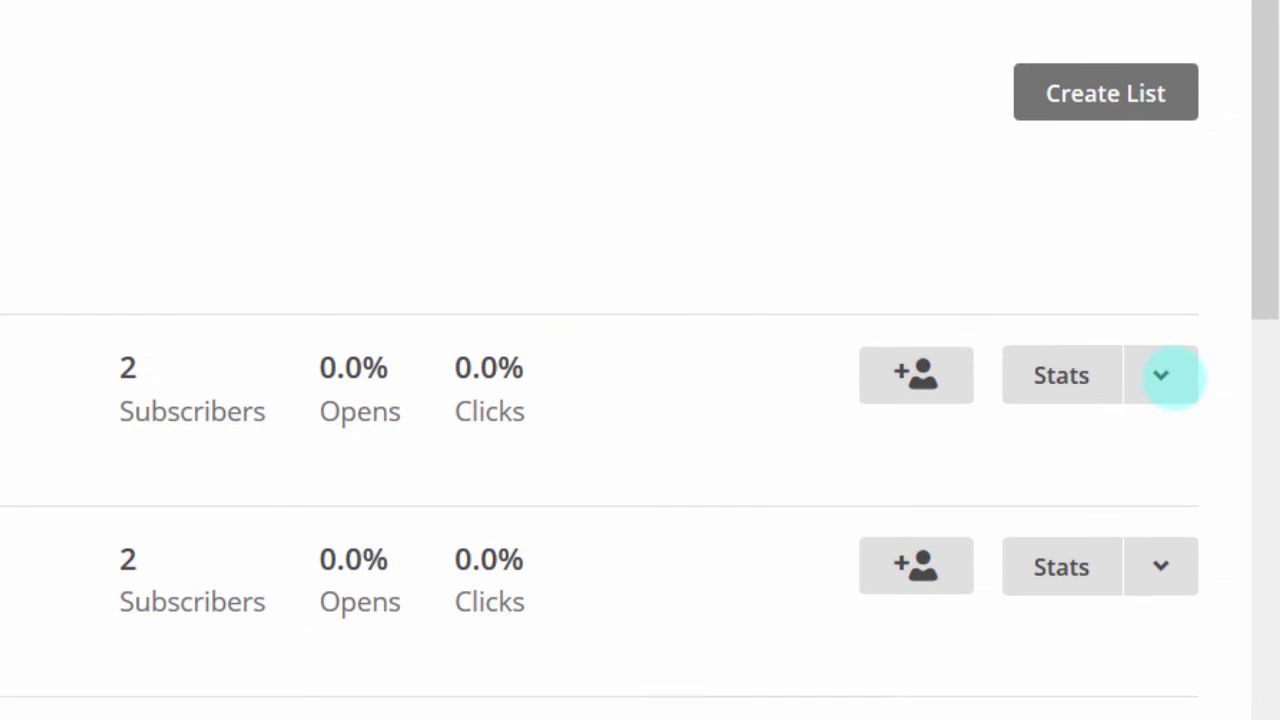
left_click(1160, 344)
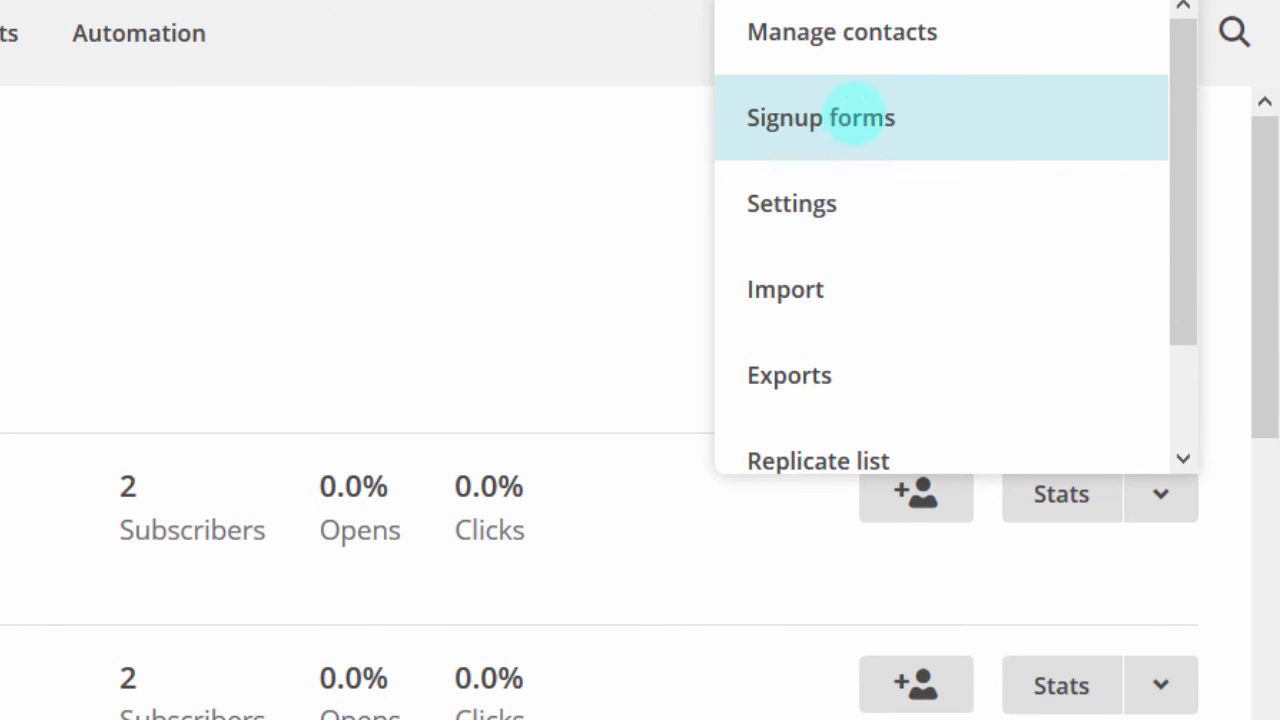
left_click(855, 117)
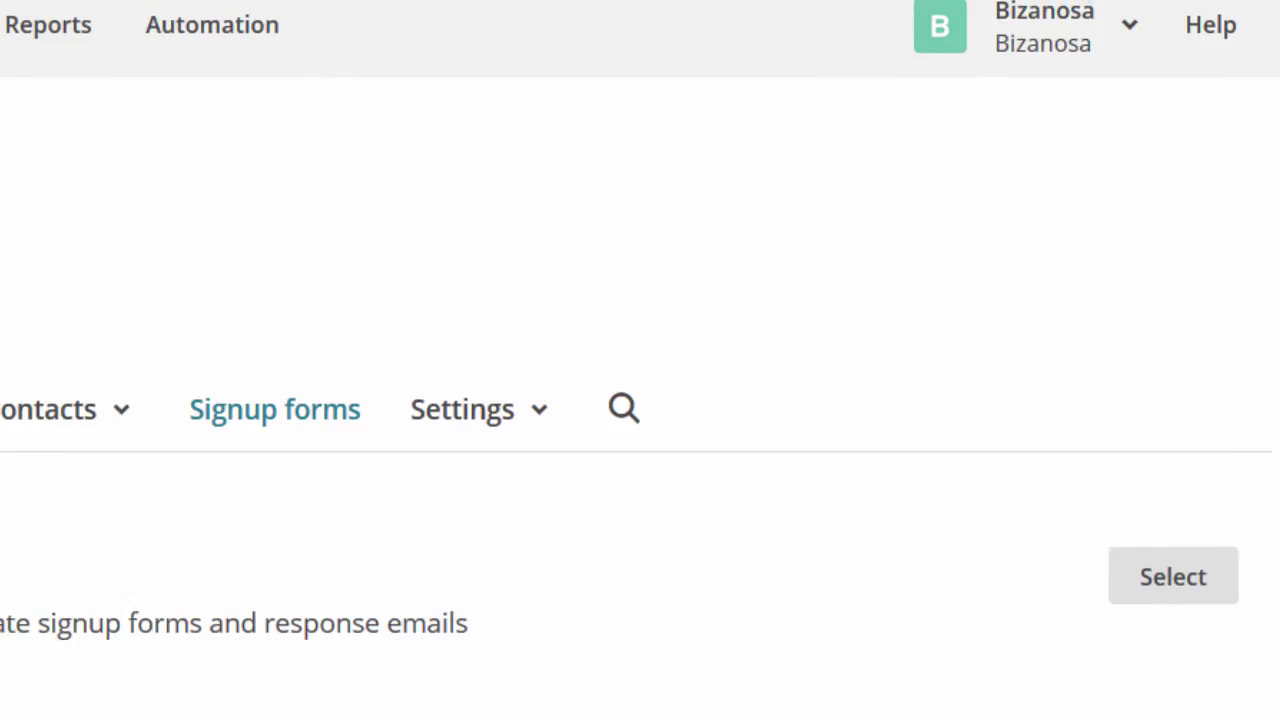
Step: Scroll through NewList's Signup forms tool options and back up to the top
scroll(640, 400, "down", 10)
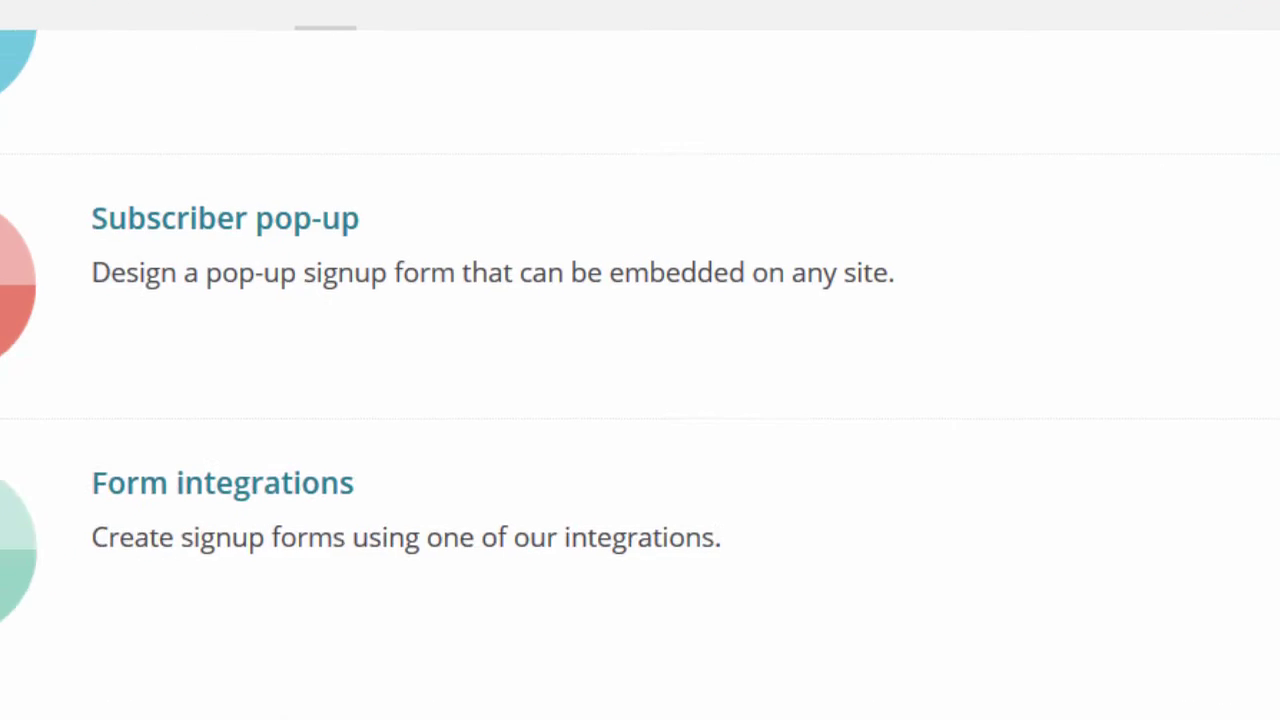
scroll(640, 400, "up", 5)
scroll(640, 400, "down", 2)
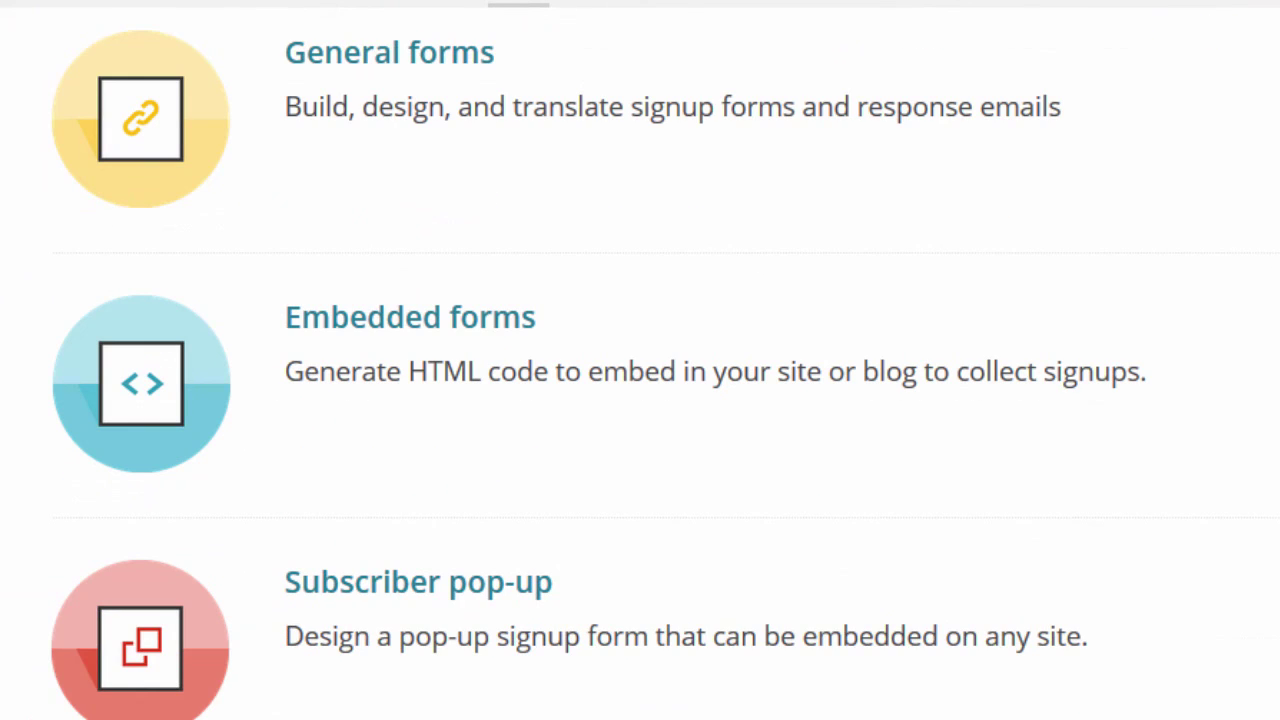
scroll(640, 400, "down", 1)
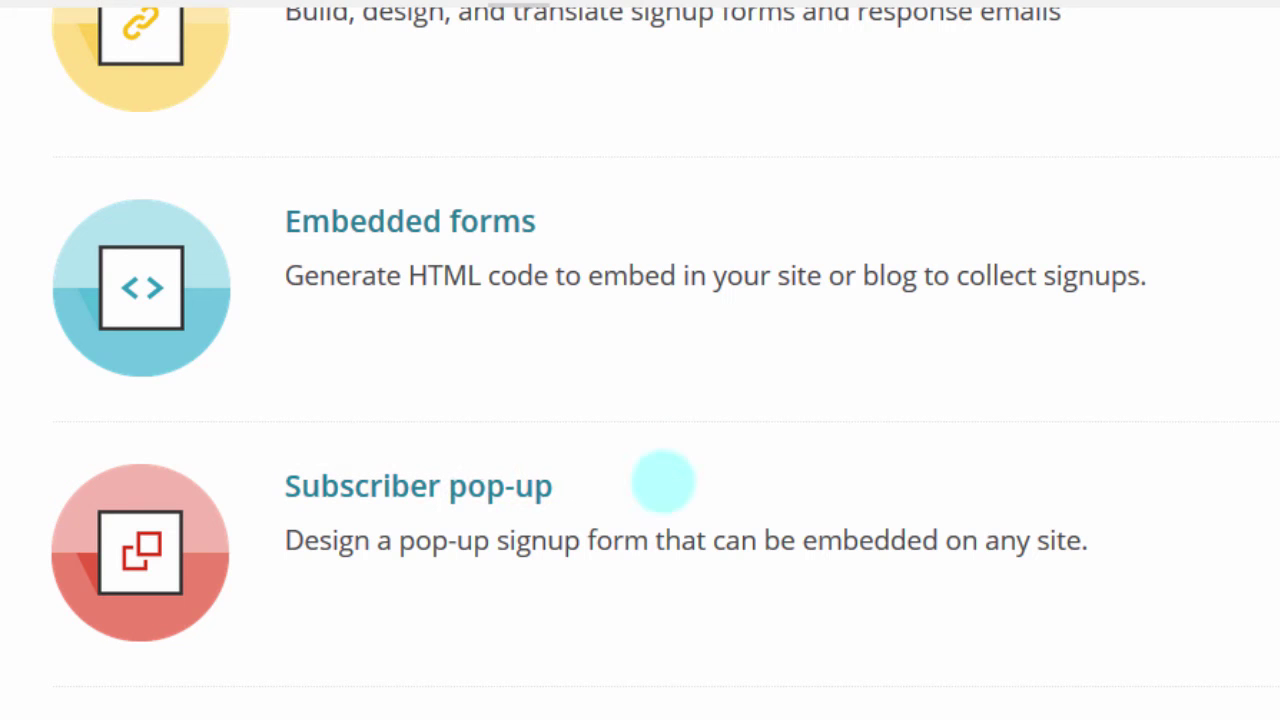
scroll(640, 400, "down", 4)
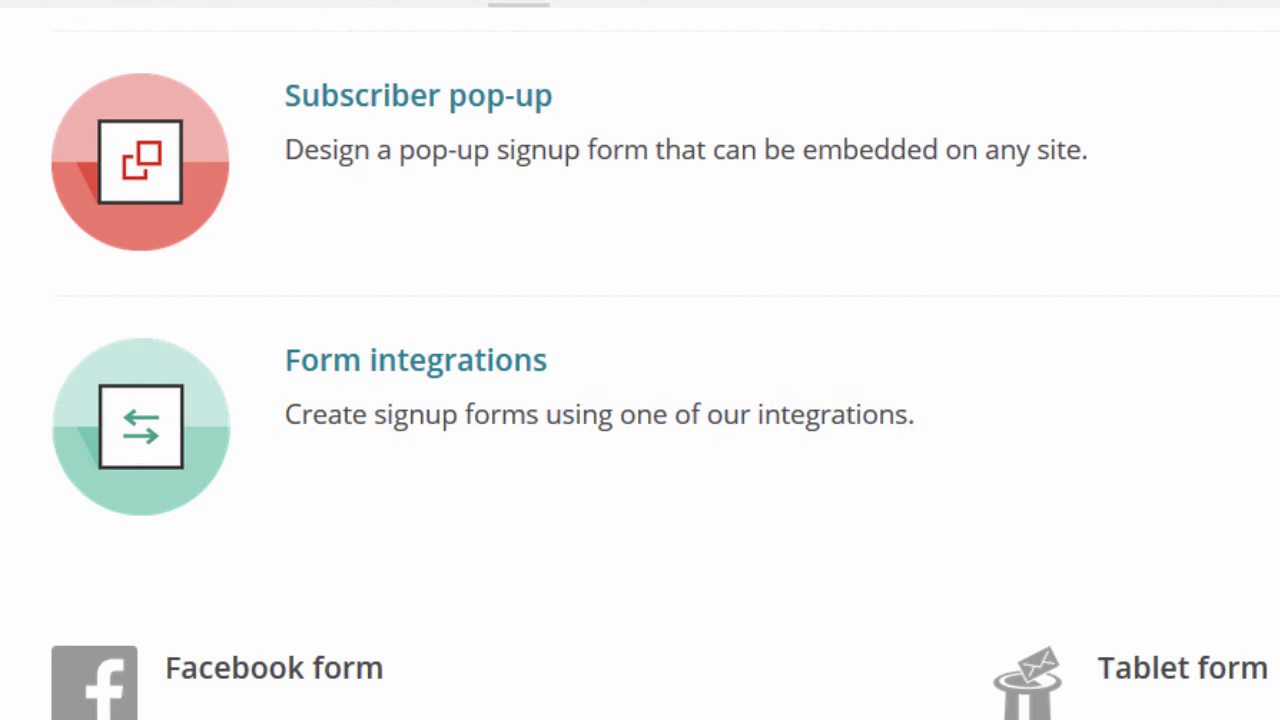
scroll(697, 705, "up", 3)
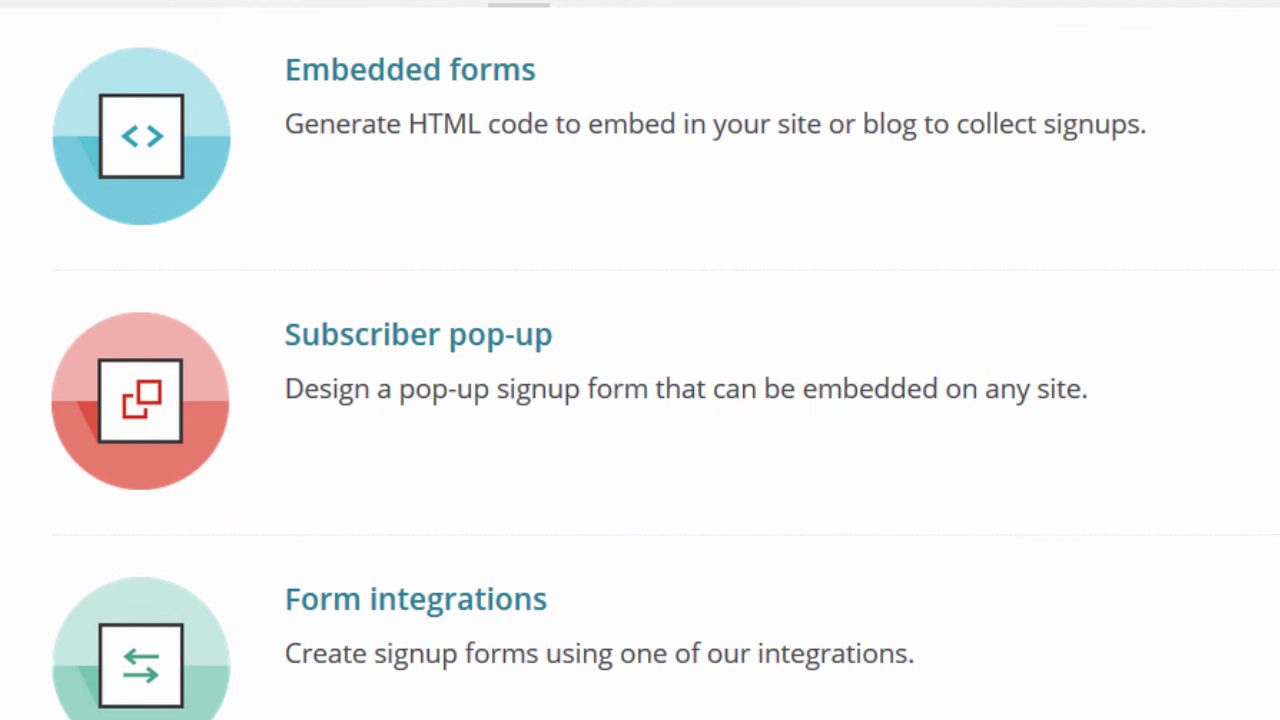
scroll(906, 591, "up", 5)
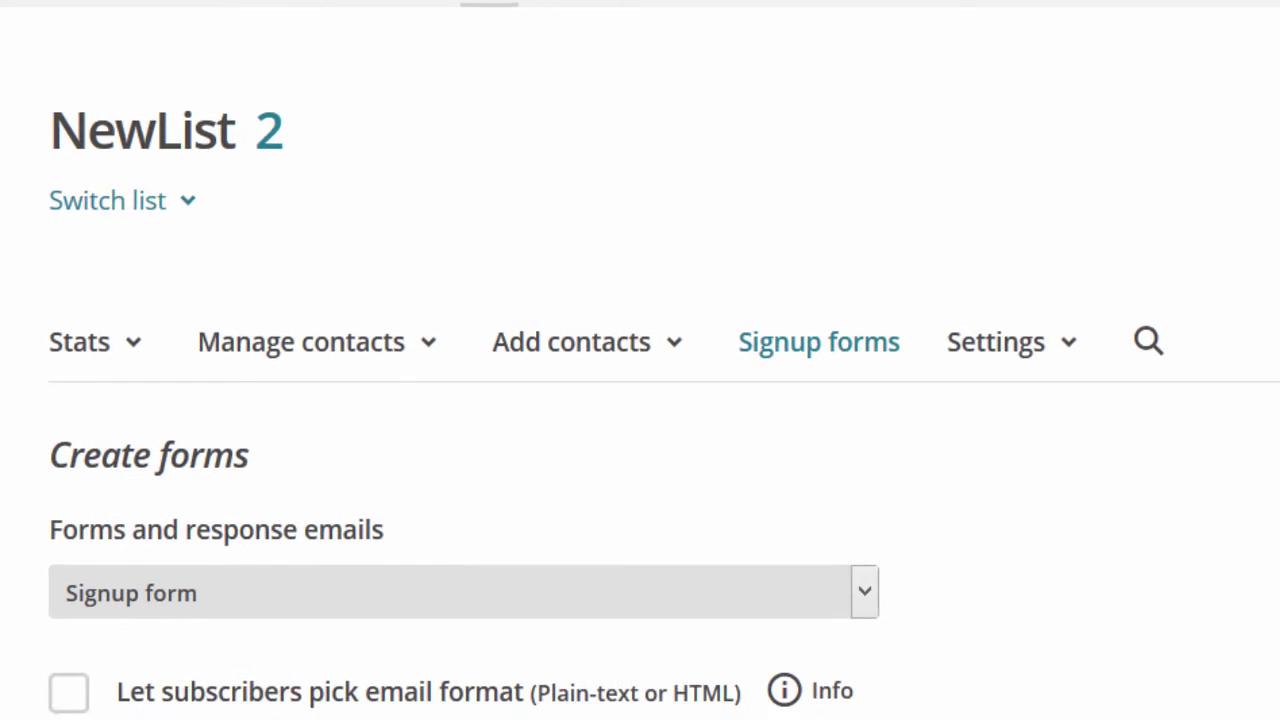
Step: Copy the NewList signup form URL and load it in a new browser tab
scroll(640, 400, "down", 3)
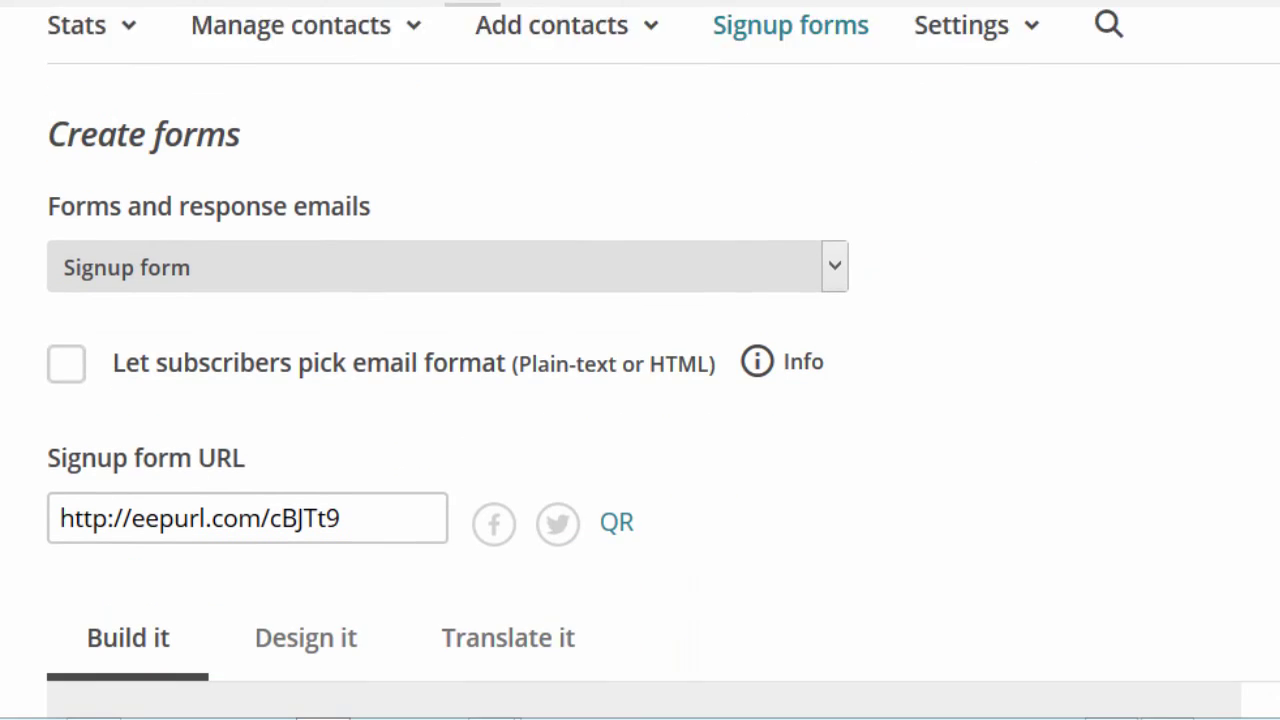
scroll(640, 400, "down", 2)
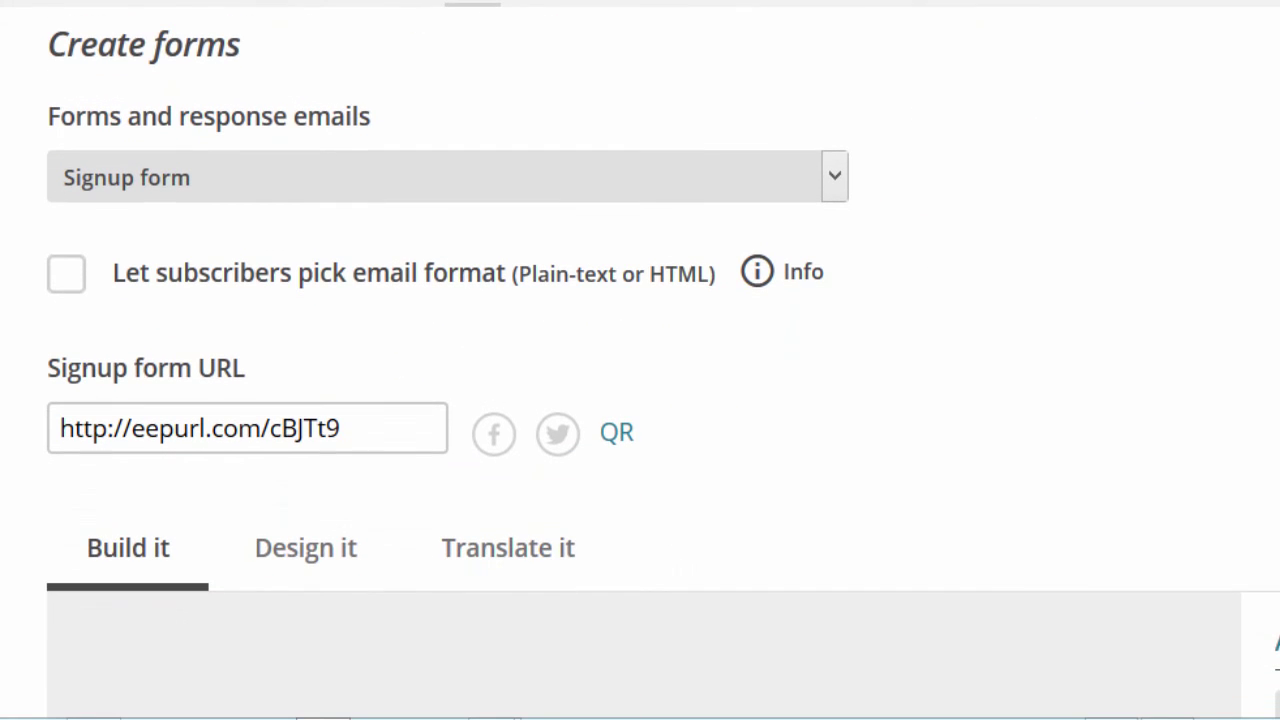
left_click_drag(350, 428, 8, 460)
key("ctrl+c")
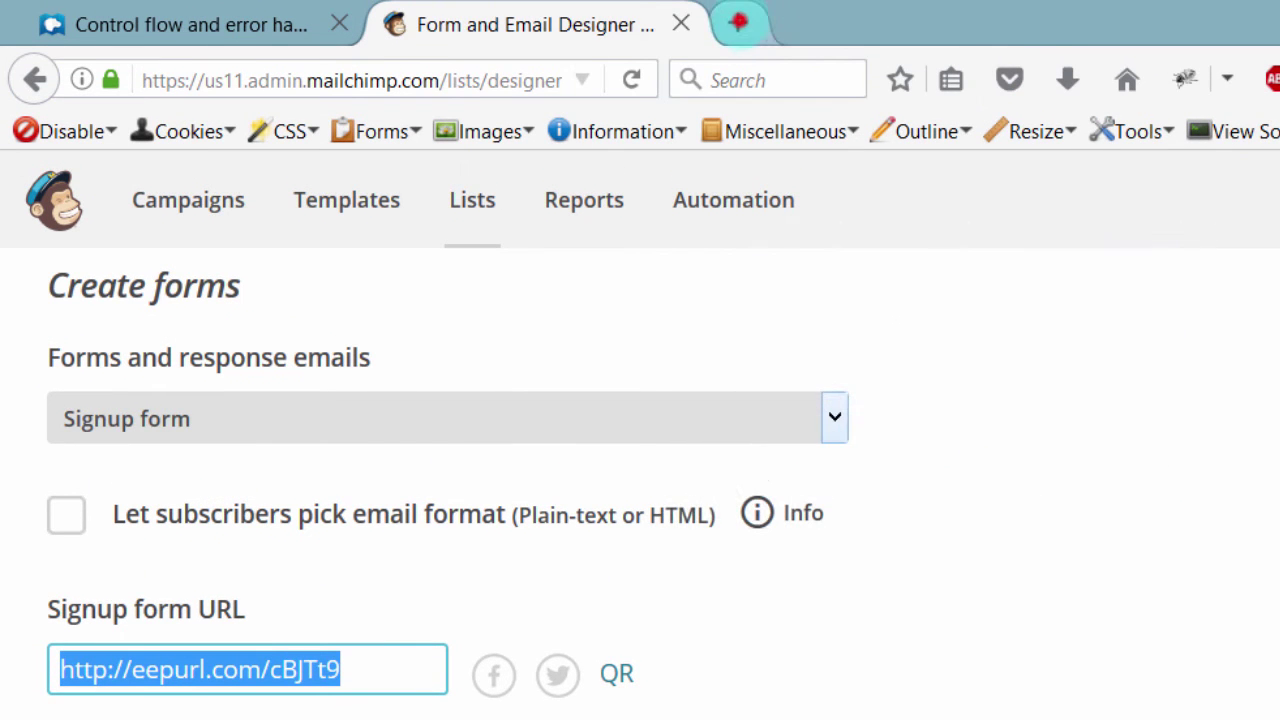
left_click(738, 22)
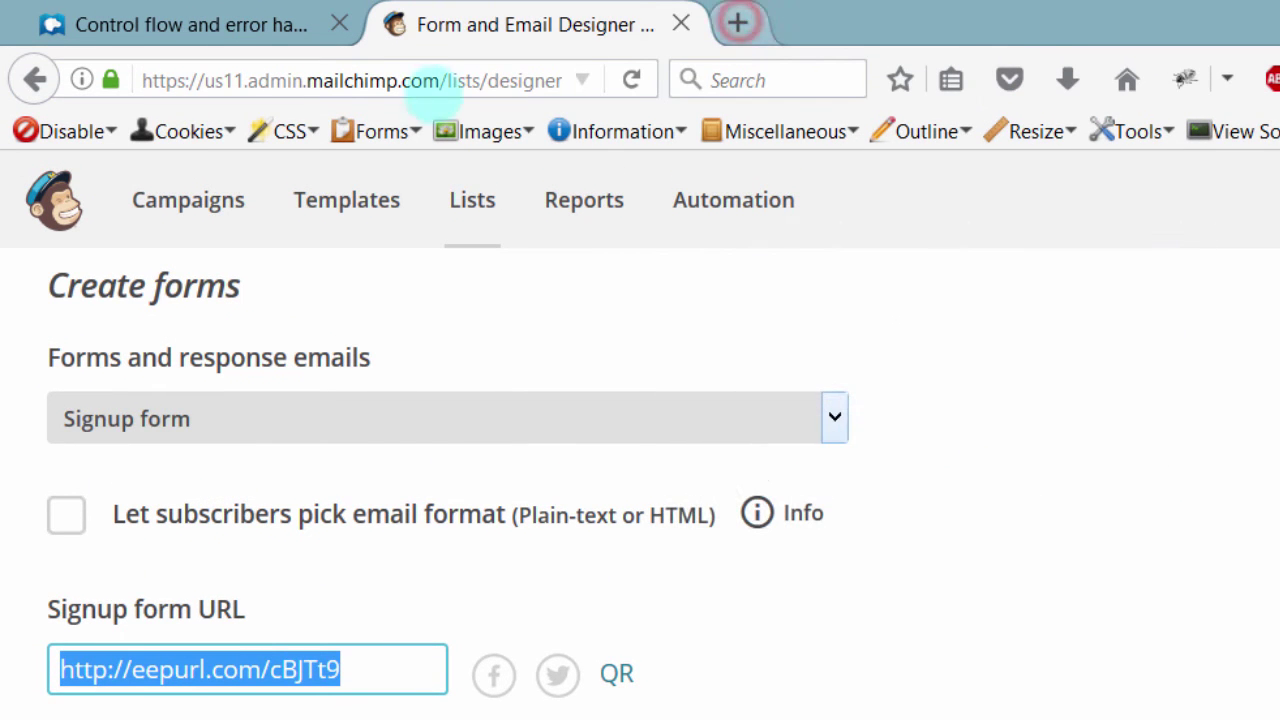
key("ctrl+v")
key("ctrl+v")
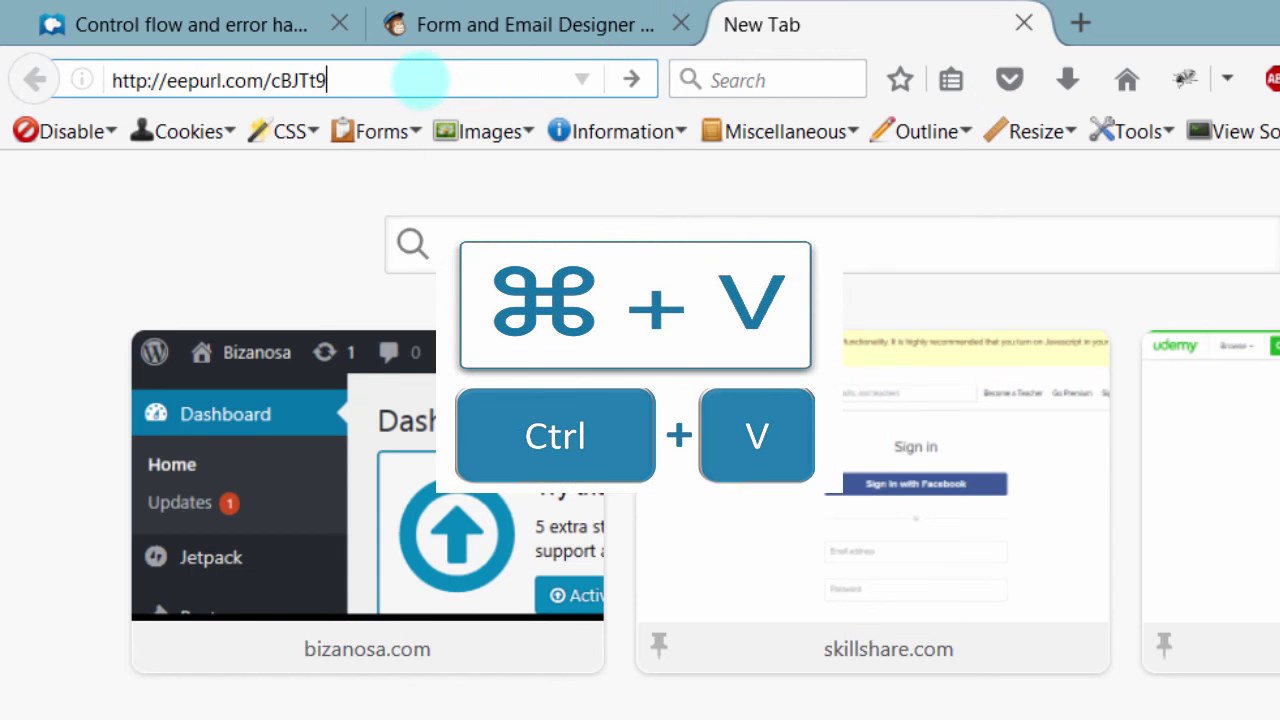
key("Return")
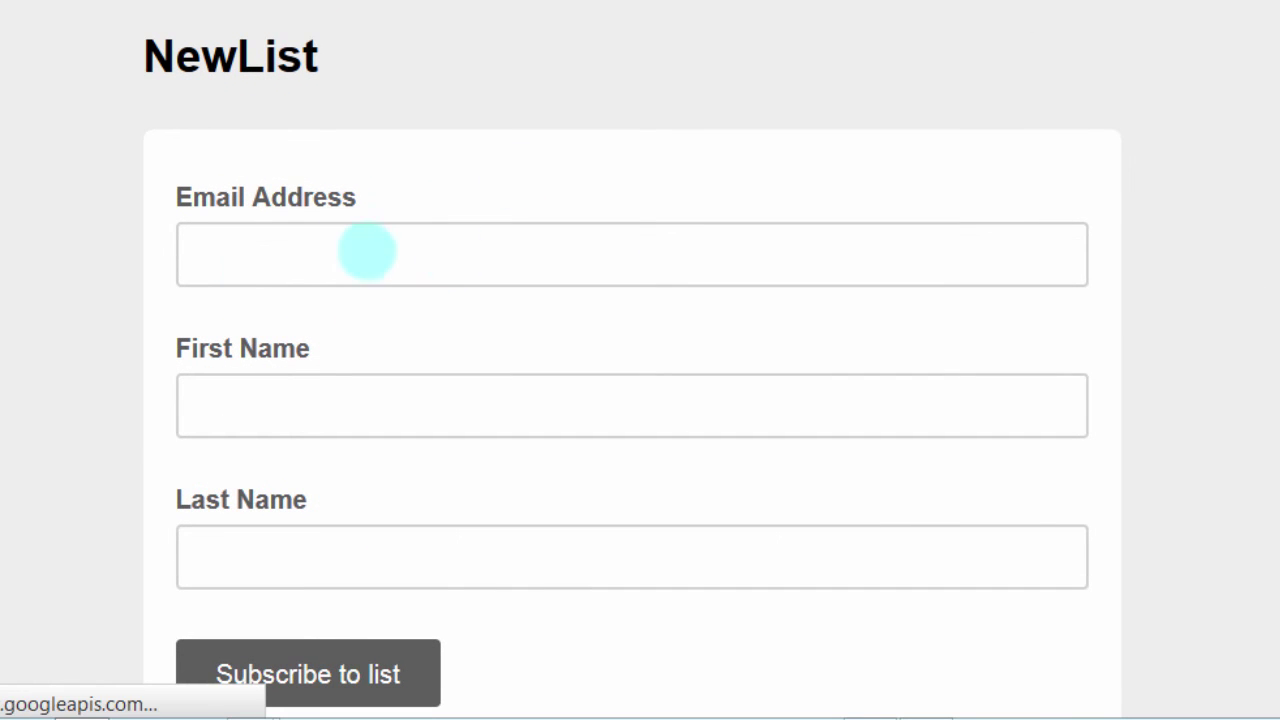
Step: Submit the signup form with an empty Email Address to see the 'Please enter a value' error
left_click(249, 257)
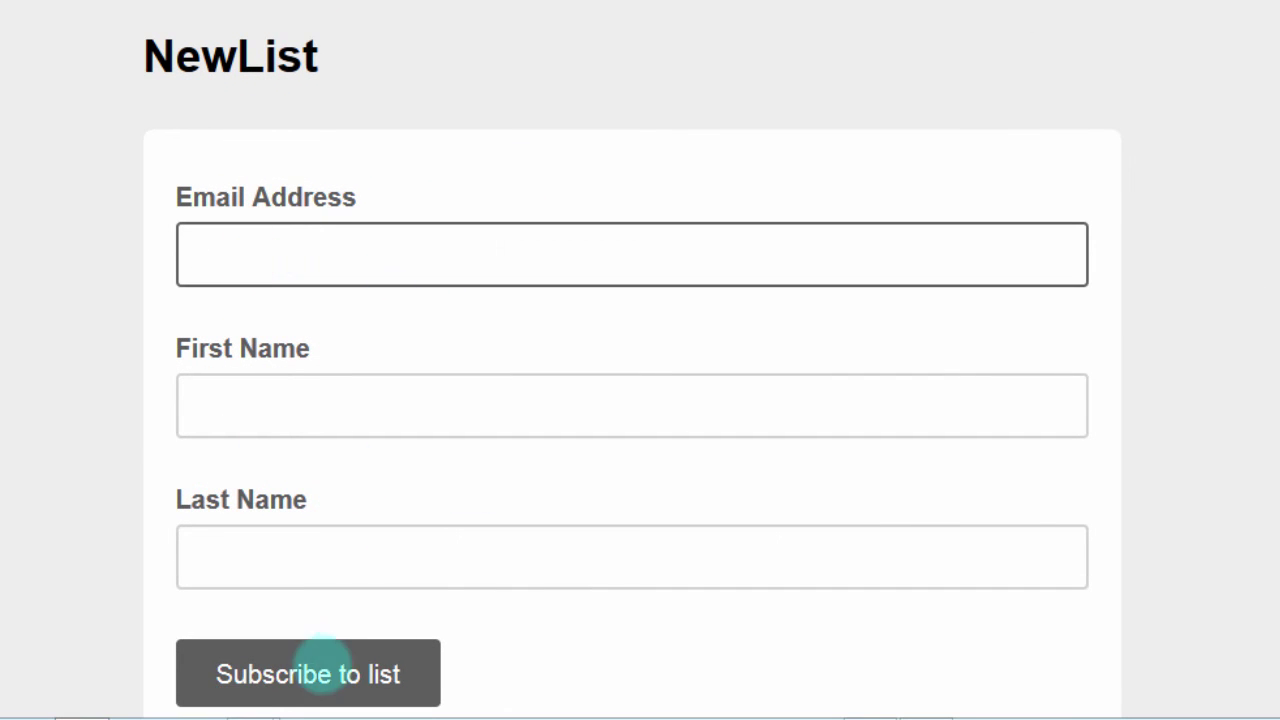
left_click(286, 674)
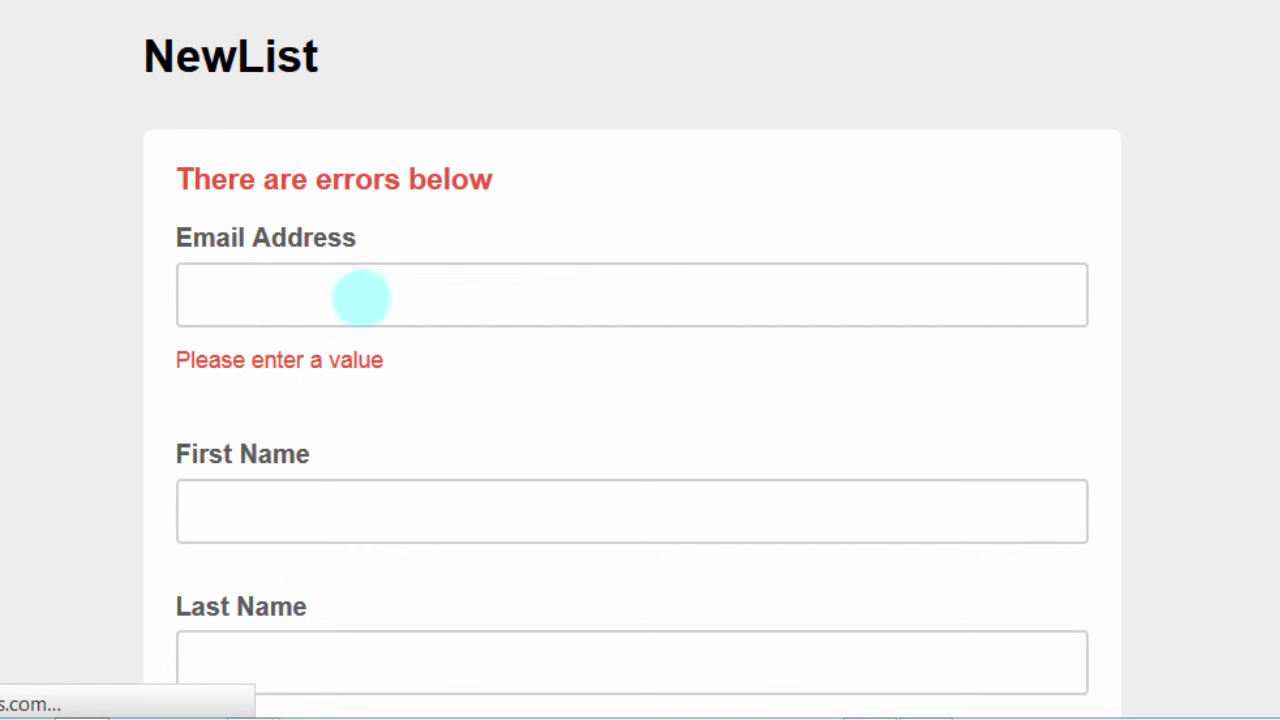
left_click(224, 297)
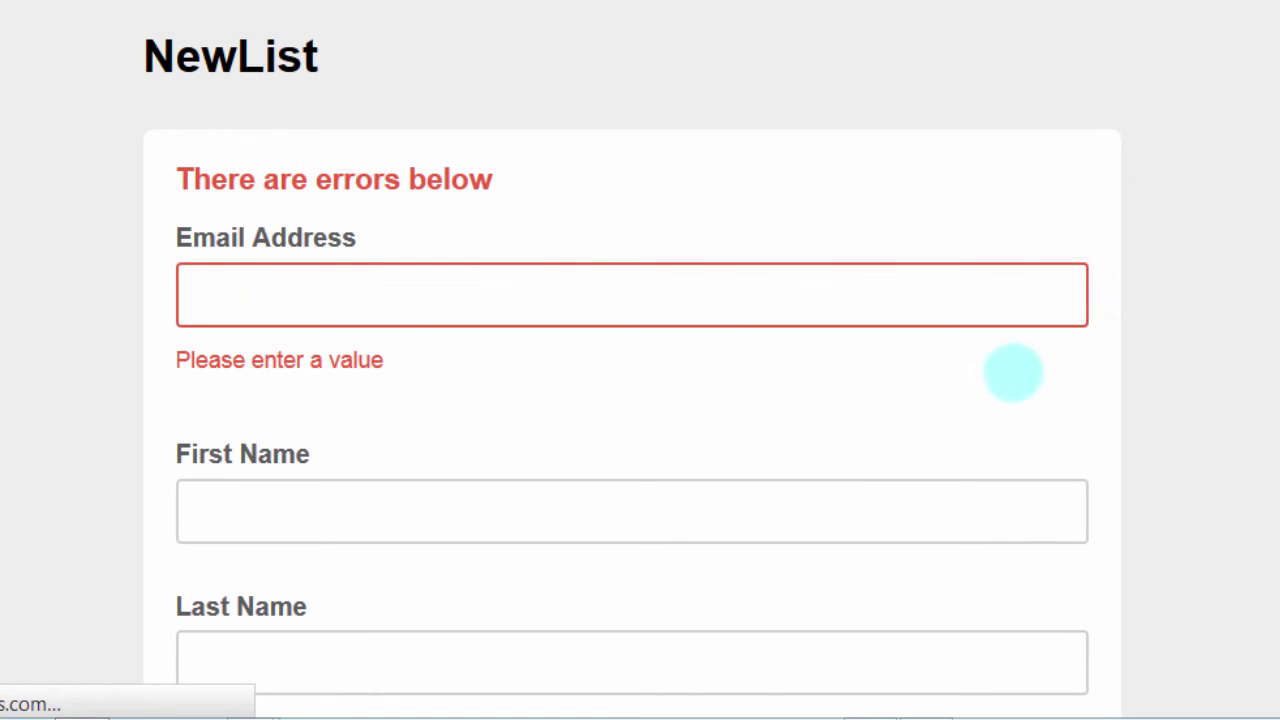
scroll(608, 177, "down", 3)
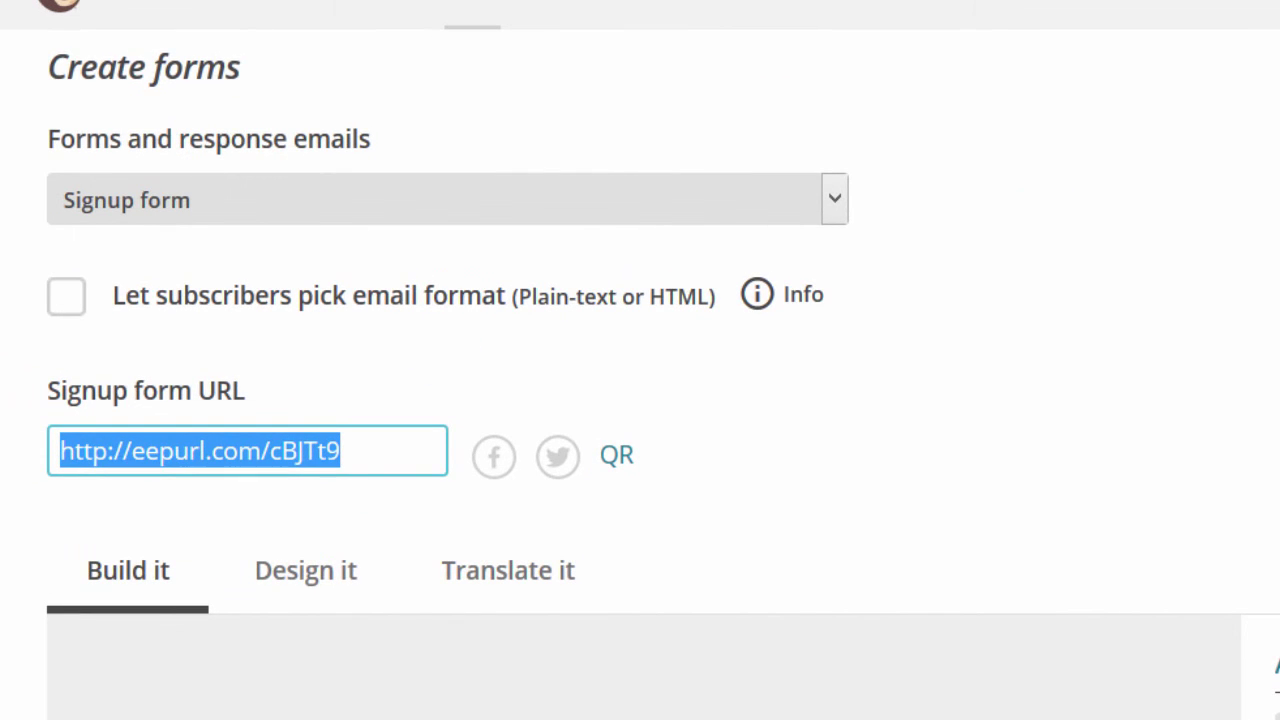
scroll(640, 400, "down", 10)
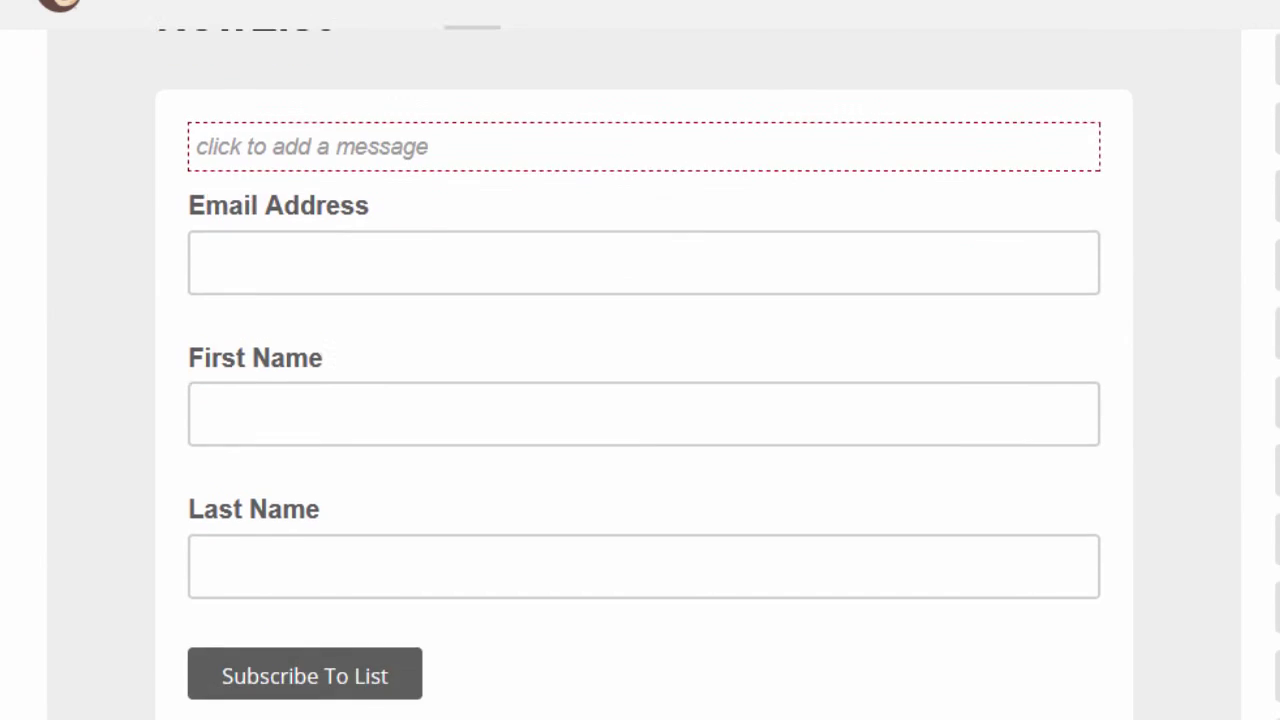
left_click(251, 186)
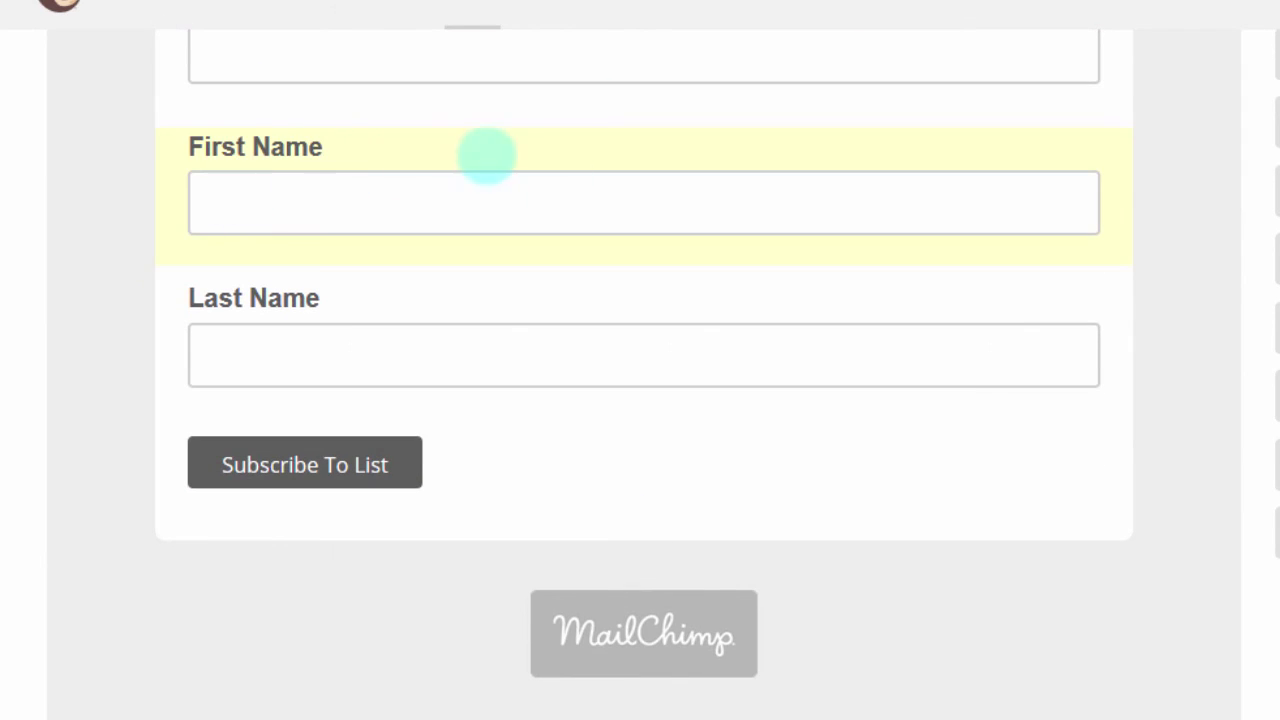
left_click(460, 148)
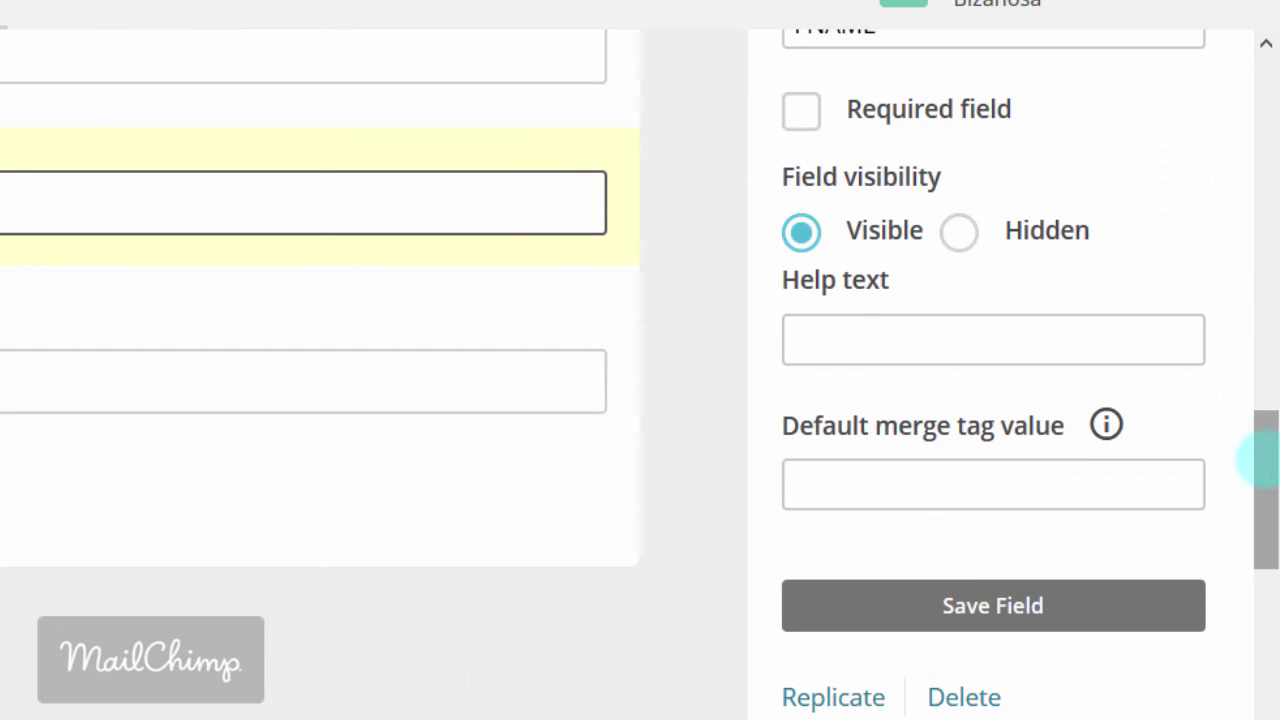
mouse_move(1263, 459)
left_mouse_down()
mouse_move(1260, 323)
mouse_move(1257, 500)
left_mouse_up()
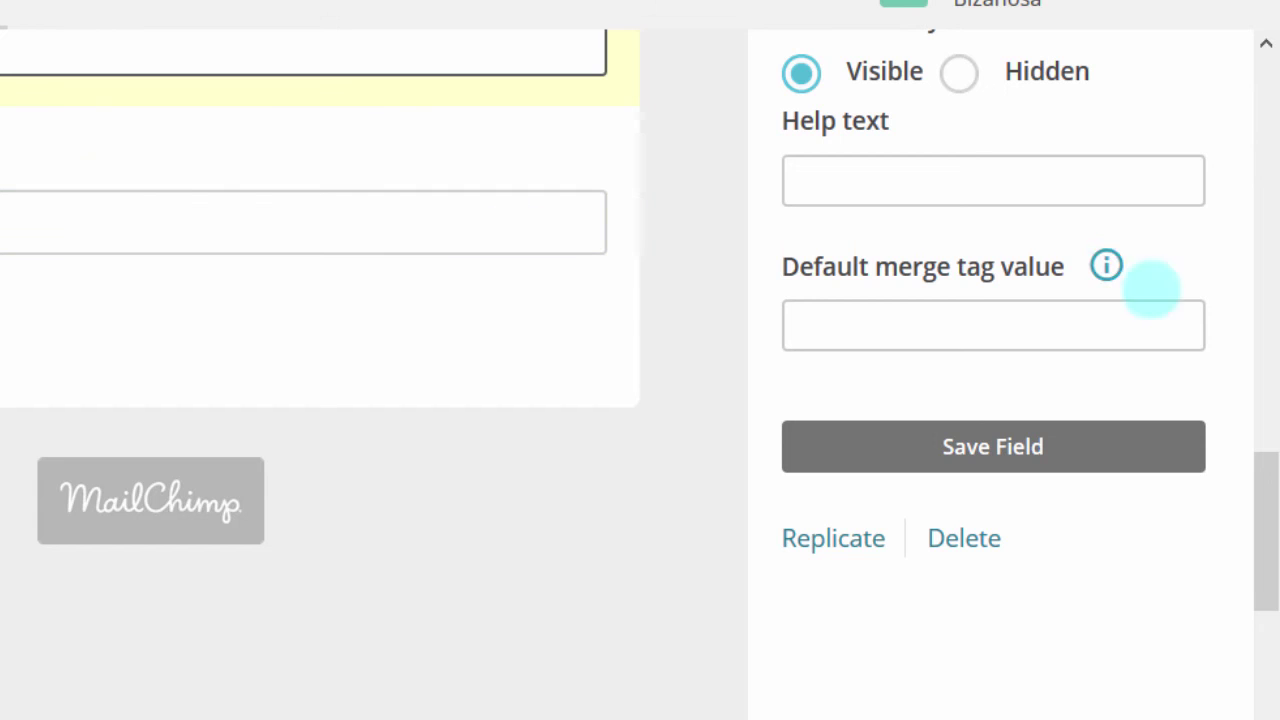
left_click_drag(1257, 549, 1250, 406)
left_click(851, 190)
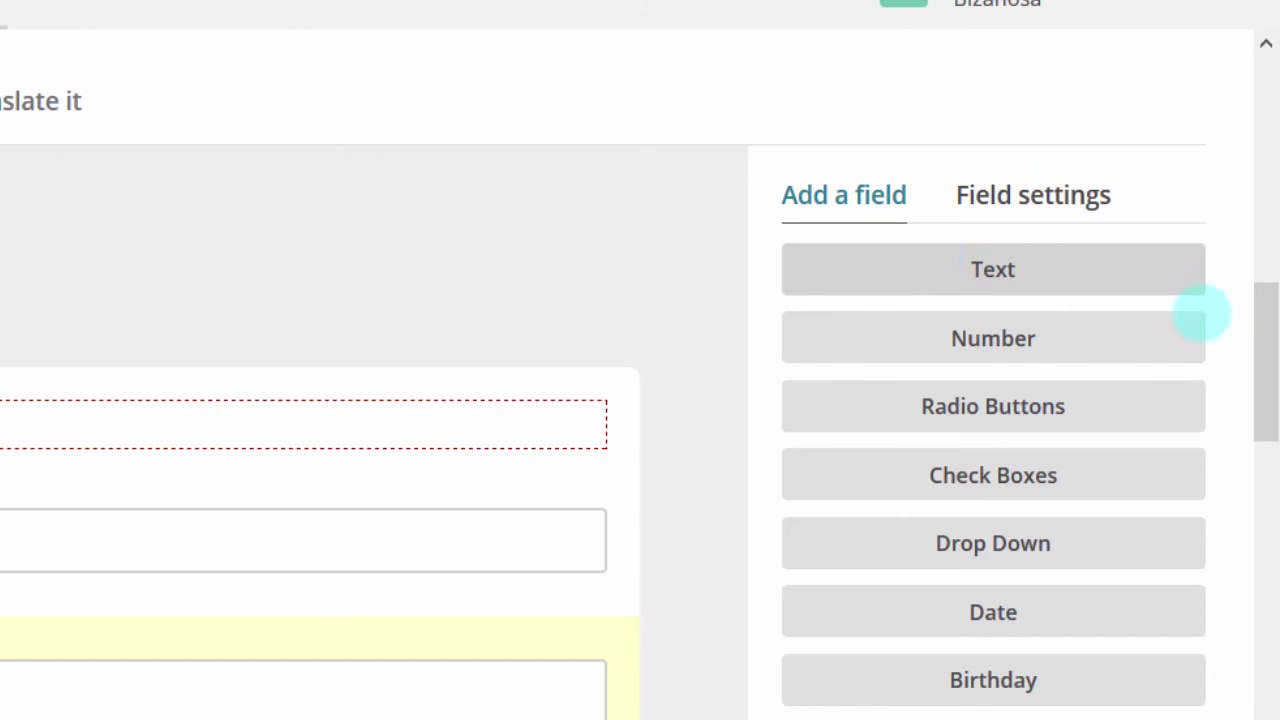
left_click_drag(1263, 300, 1190, 350)
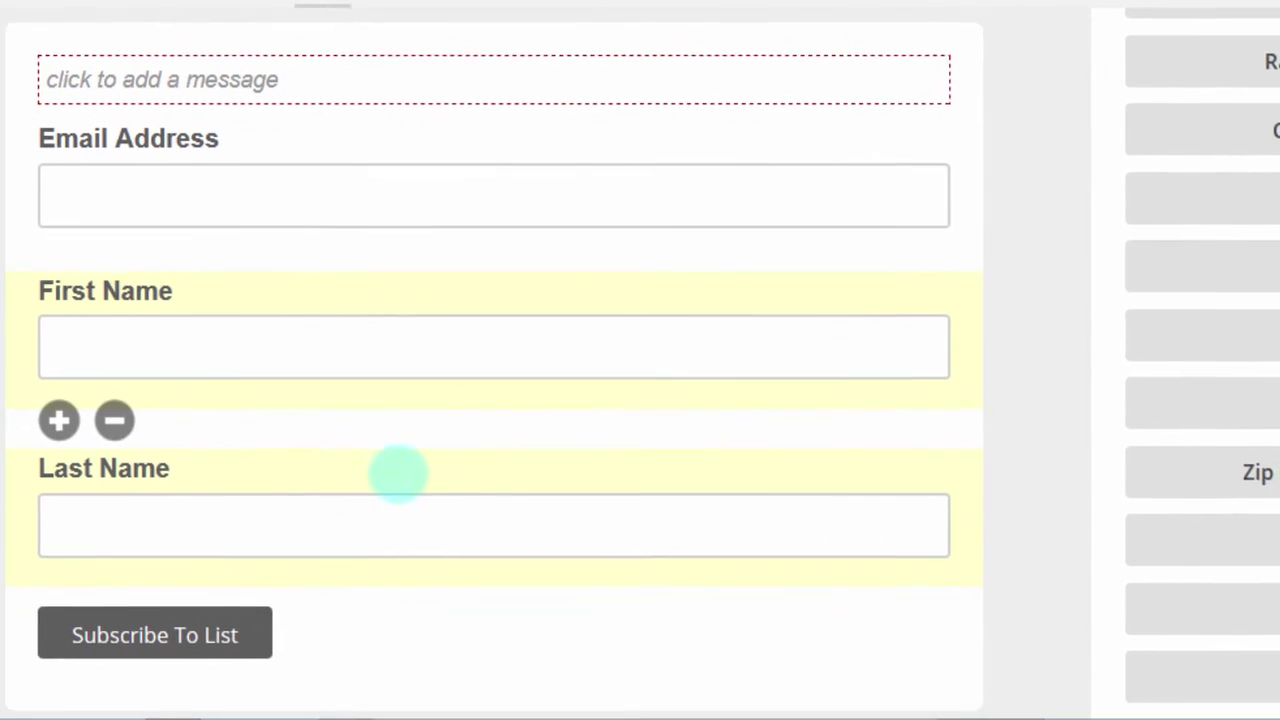
left_click_drag(390, 461, 386, 480)
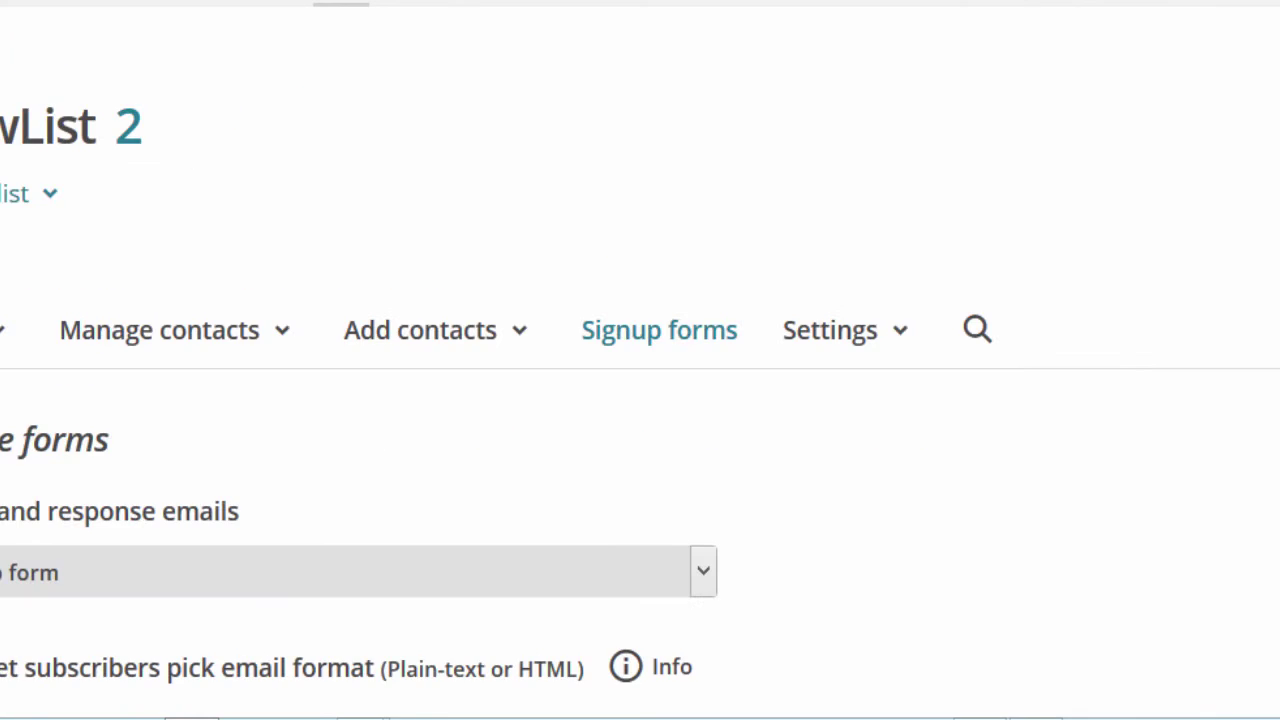
scroll(640, 360, "down", 10)
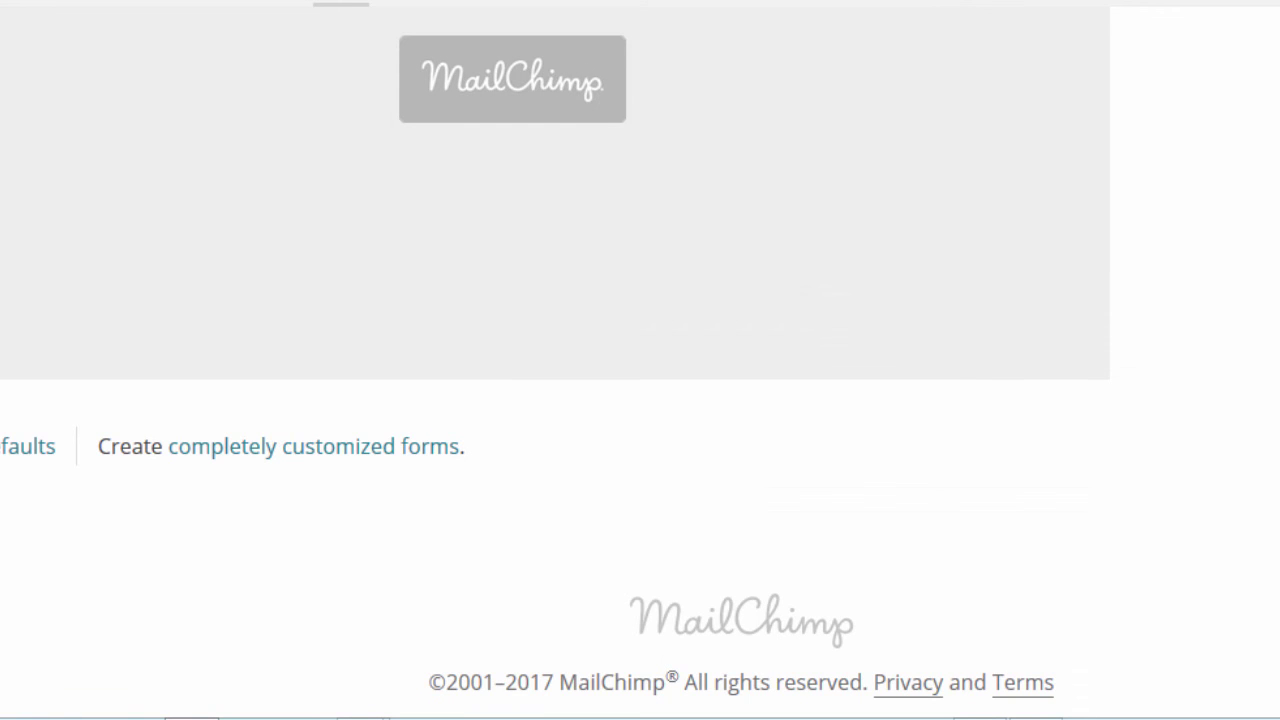
scroll(640, 360, "up", 15)
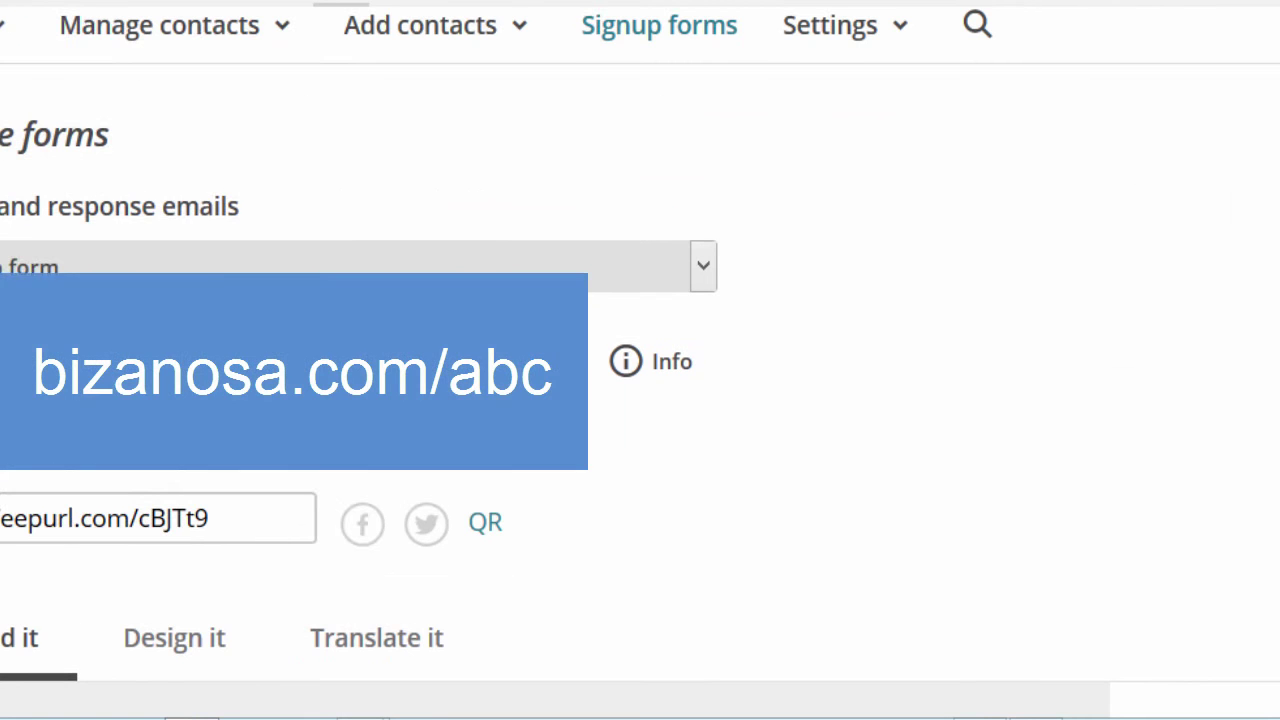
scroll(640, 360, "up", 2)
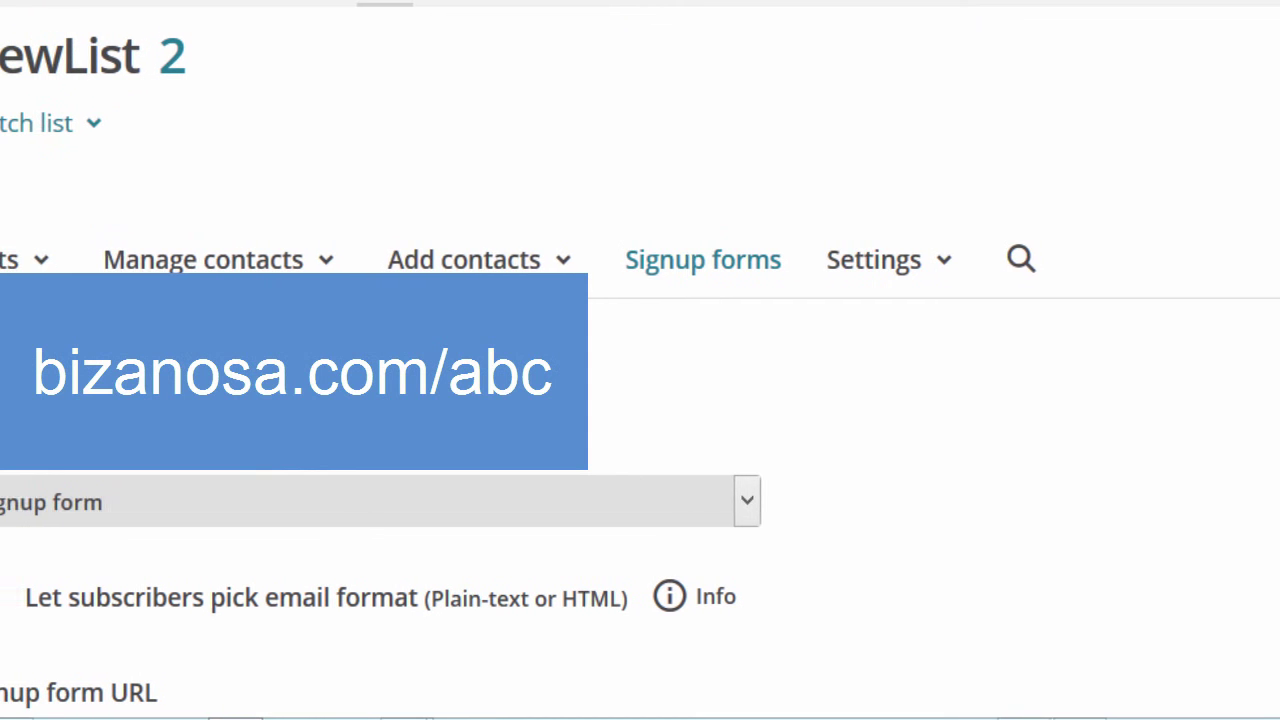